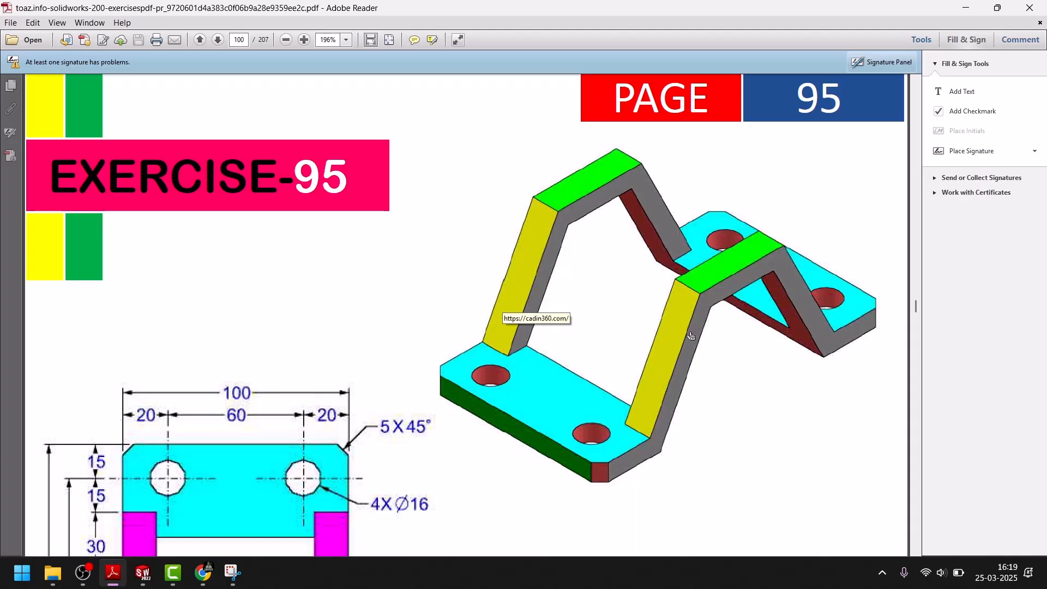
Examine the views and dimensions of the Exercise 95 drawing, and create a new part in SOLIDWORKS.
{"action": "scroll", "coordinate": [673, 349], "scroll_direction": "down", "scroll_amount": 3}
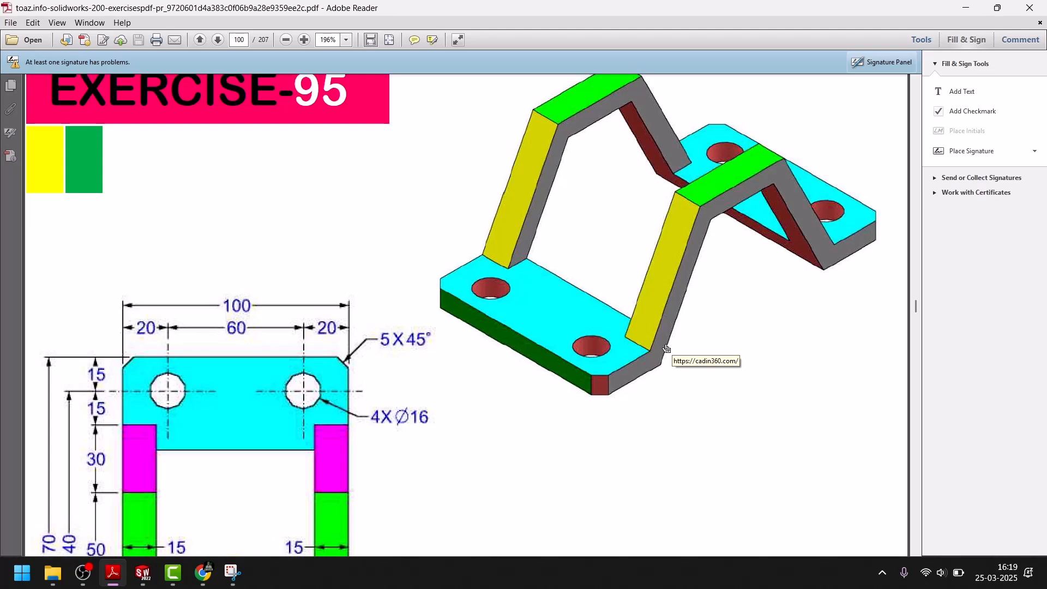
{"action": "scroll", "coordinate": [666, 347], "scroll_direction": "down", "scroll_amount": 18}
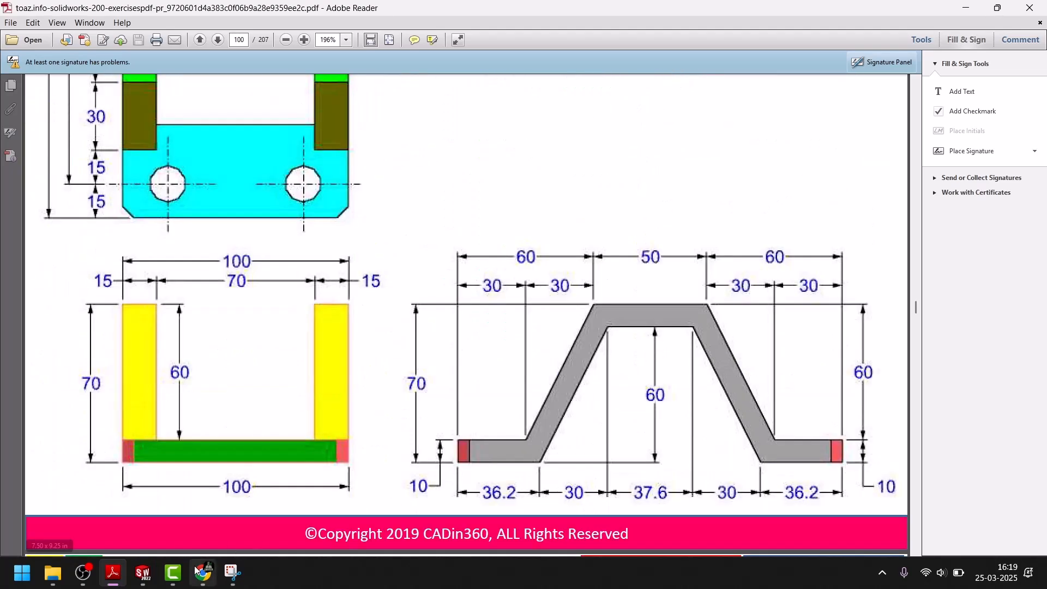
{"action": "mouse_move", "coordinate": [142, 572]}
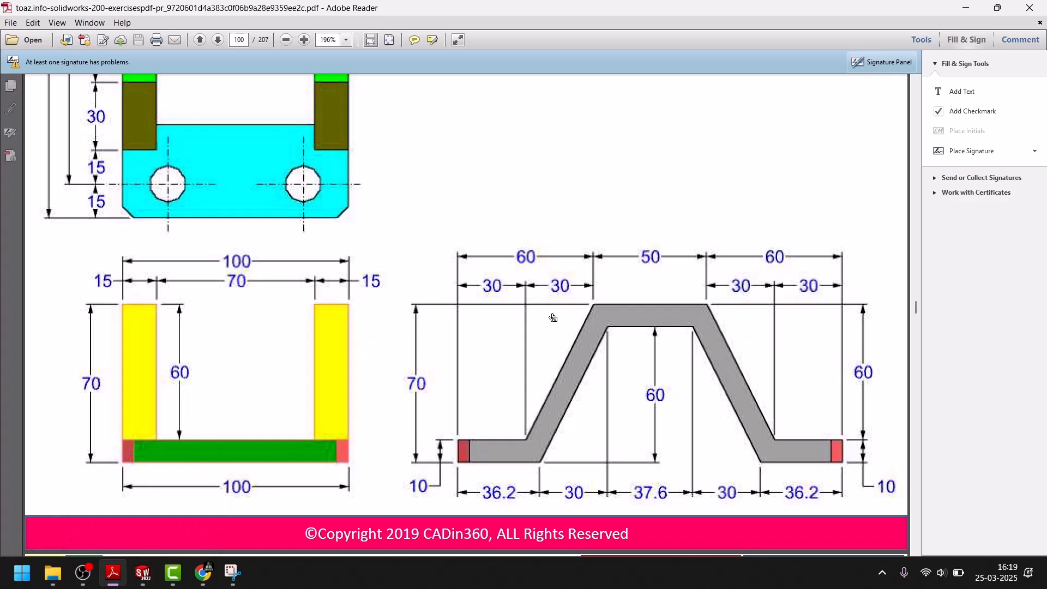
{"action": "left_click", "coordinate": [141, 574]}
{"action": "left_click", "coordinate": [843, 129]}
{"action": "left_click", "coordinate": [102, 15]}
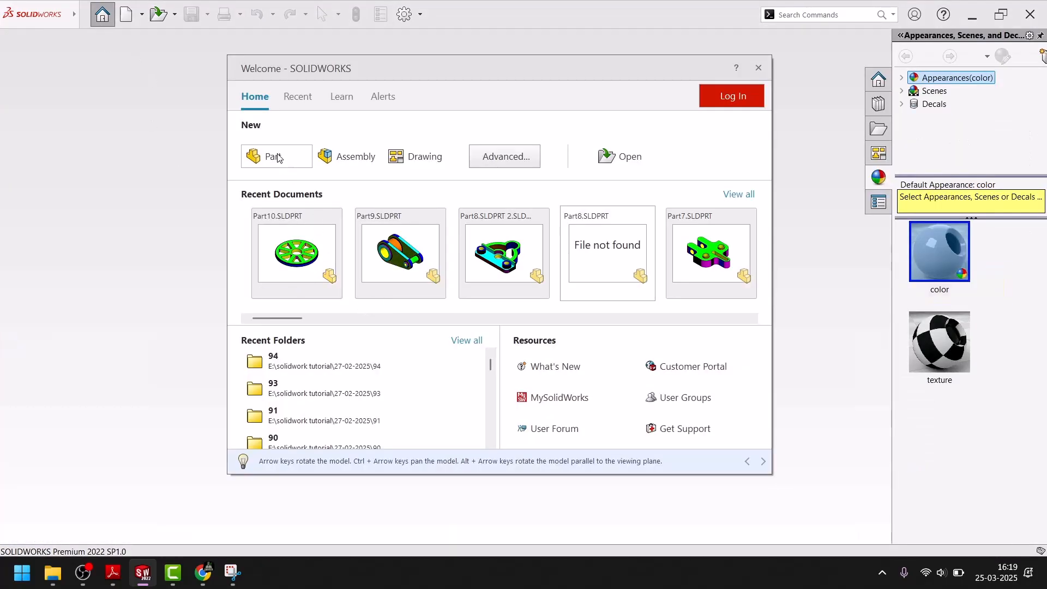
{"action": "left_click", "coordinate": [278, 157]}
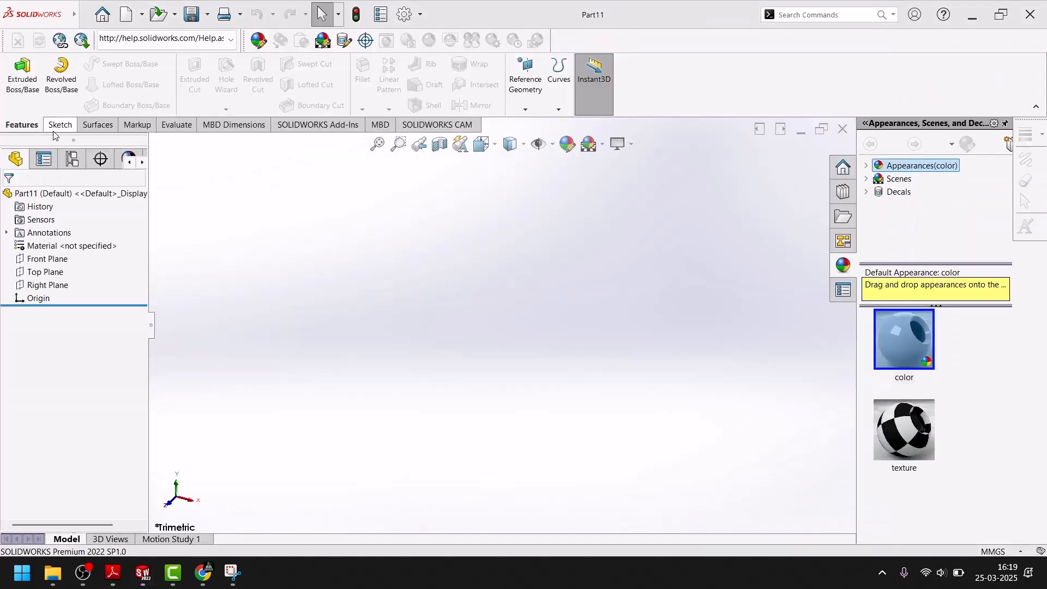
Start a new sketch on the Right Plane.
{"action": "left_click", "coordinate": [57, 125]}
{"action": "left_click", "coordinate": [20, 77]}
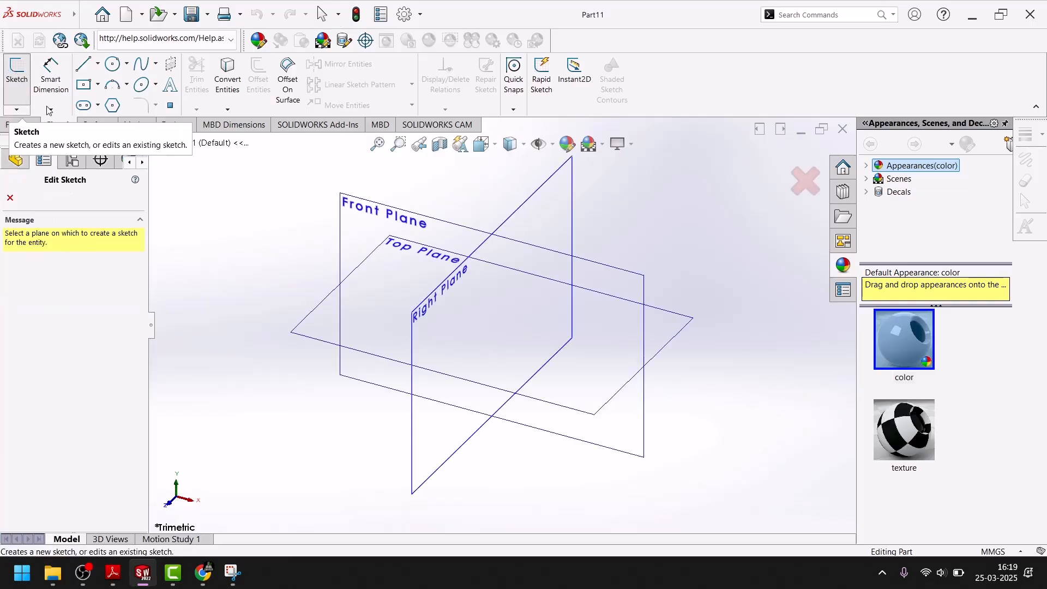
{"action": "left_click", "coordinate": [552, 209]}
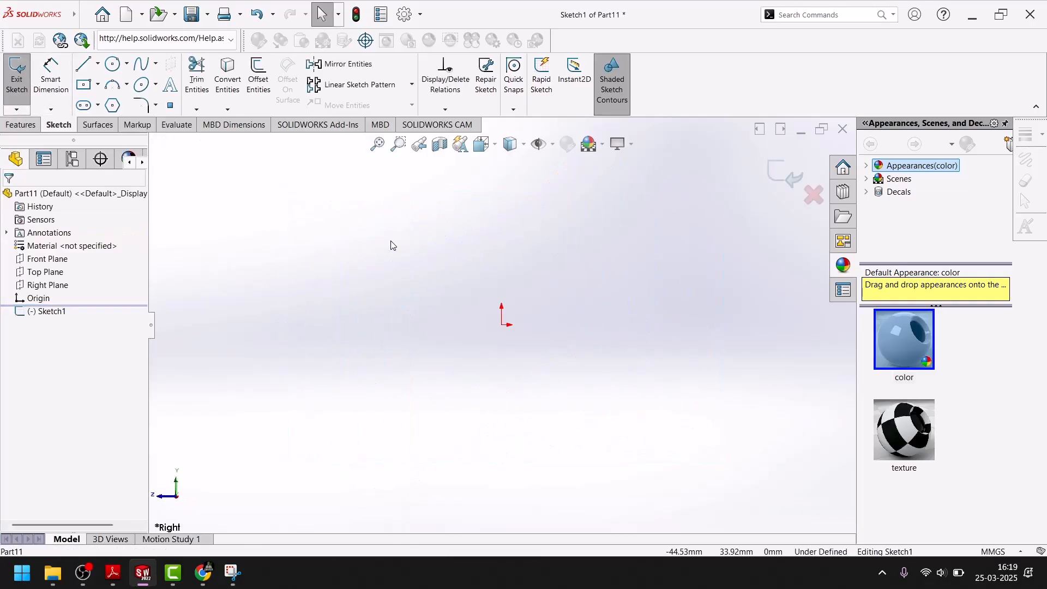
Check the side view in the PDF drawing and sketch the first foot's bottom, end and top lines from the origin, about 14 by 8 mm.
{"action": "left_click", "coordinate": [113, 573]}
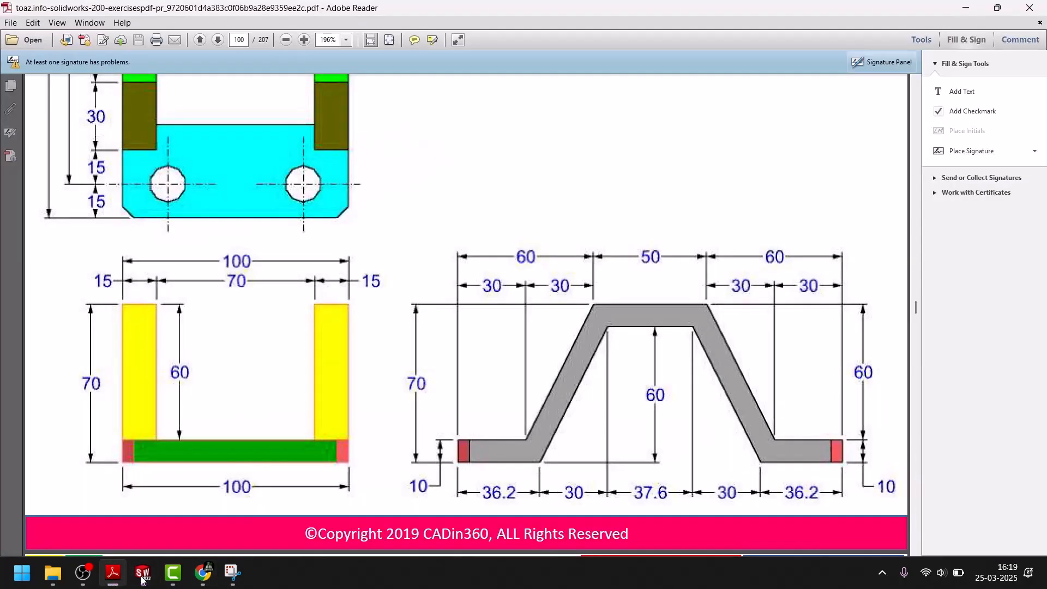
{"action": "left_click", "coordinate": [142, 573]}
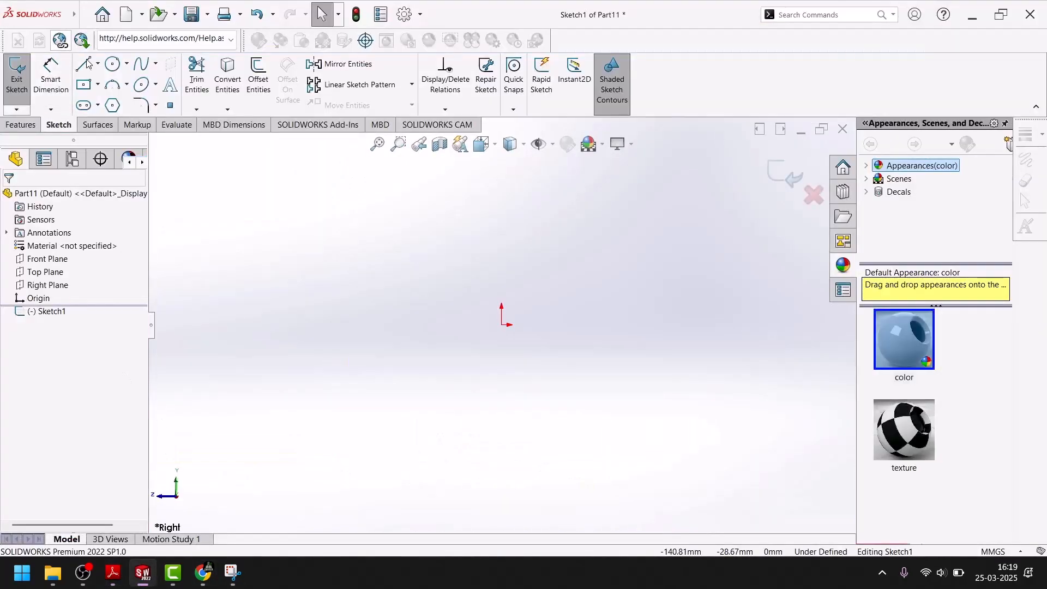
{"action": "key", "text": "l"}
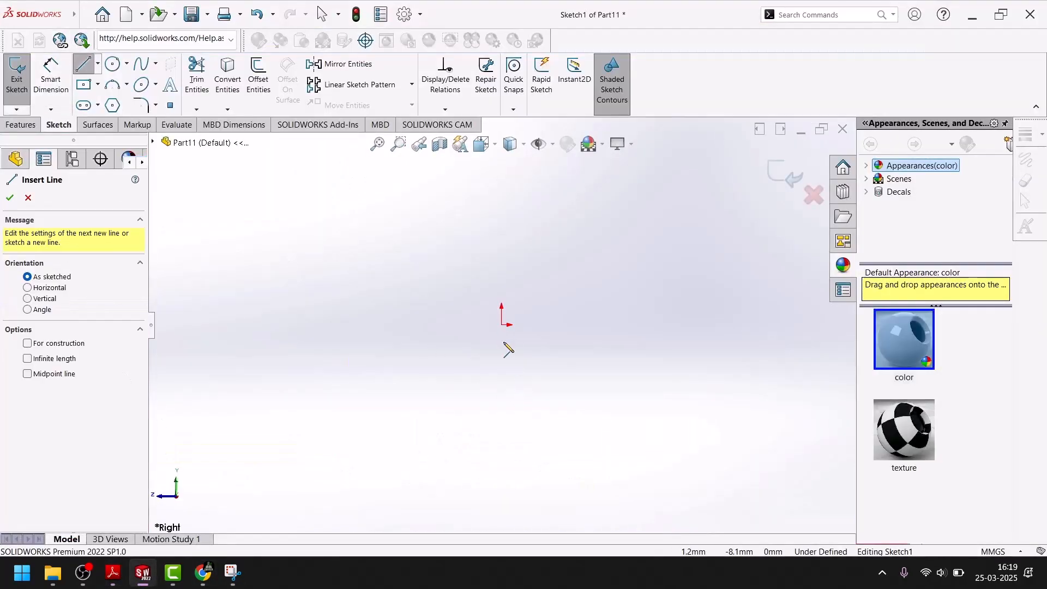
{"action": "left_click", "coordinate": [502, 324]}
{"action": "left_click", "coordinate": [468, 325]}
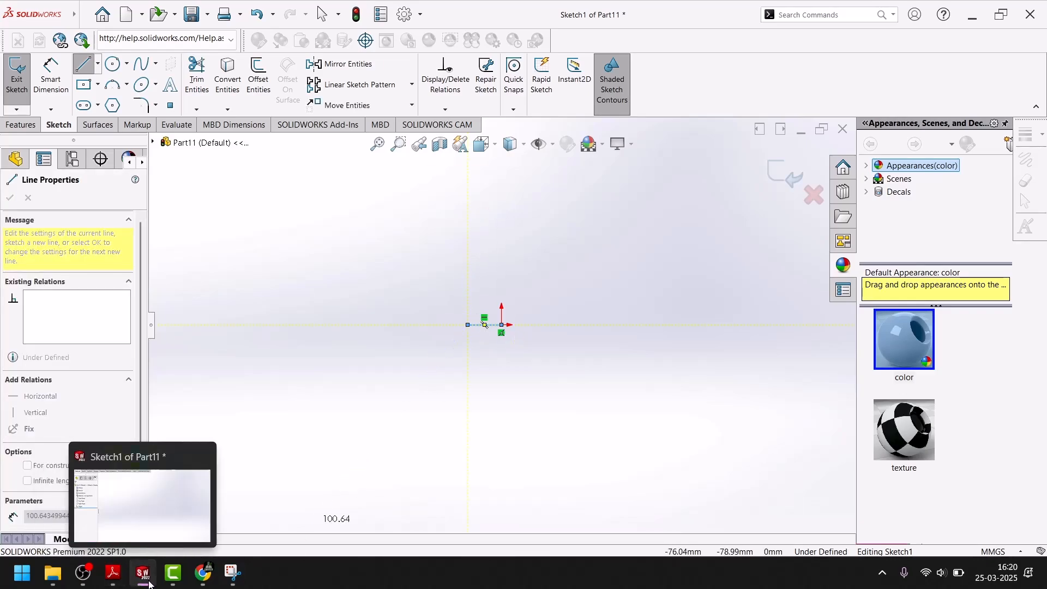
{"action": "left_click", "coordinate": [111, 575]}
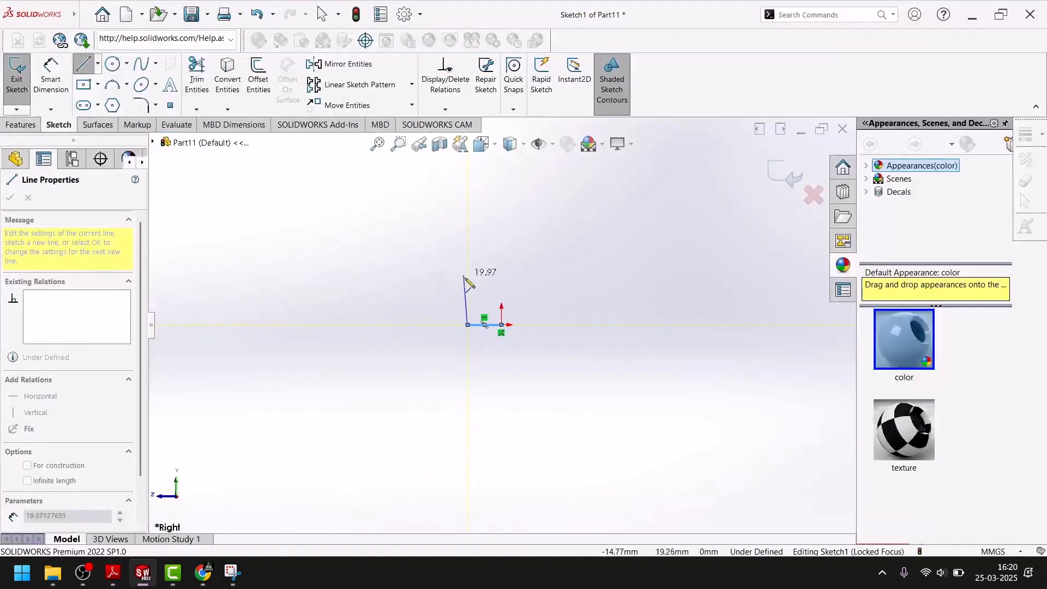
{"action": "left_click", "coordinate": [468, 304]}
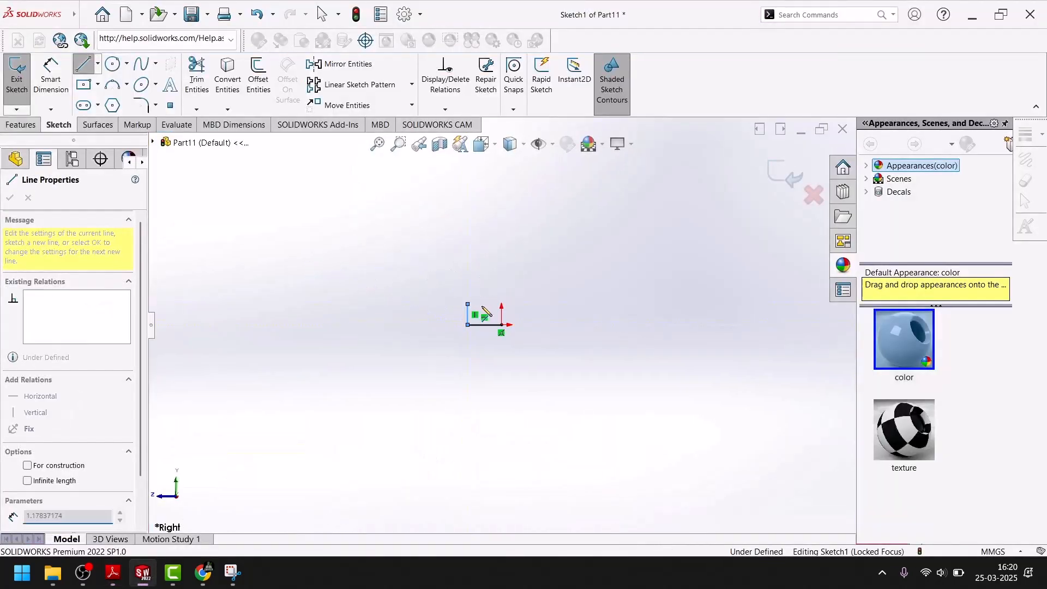
{"action": "left_click", "coordinate": [502, 304]}
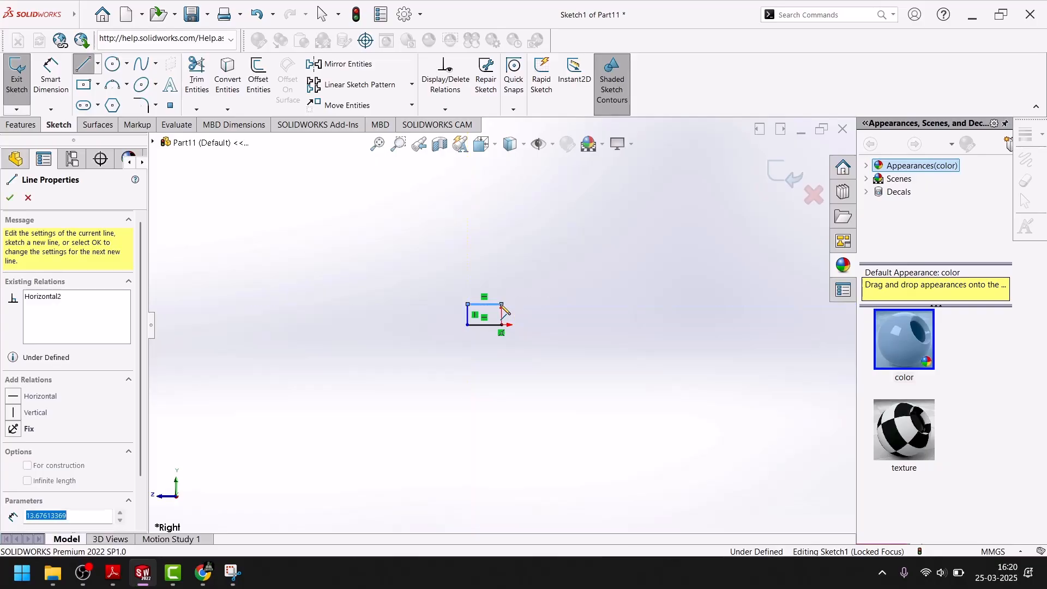
Continue the outer outline with a rising leg, a horizontal top, a falling leg, and the second foot's top and about 8 mm end line.
{"action": "left_click", "coordinate": [580, 204]}
{"action": "left_click", "coordinate": [686, 204]}
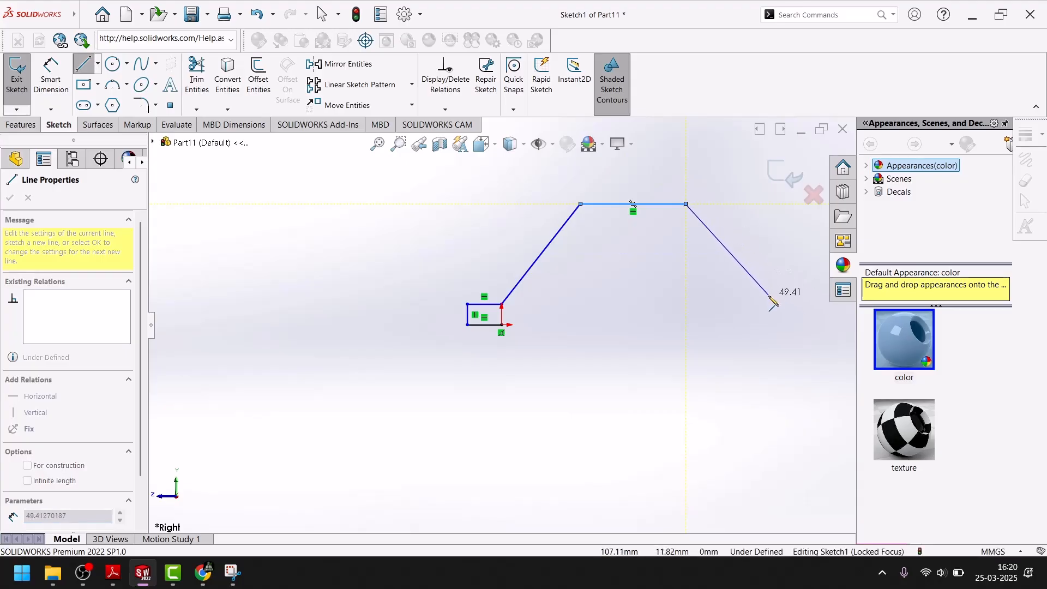
{"action": "left_click", "coordinate": [771, 304]}
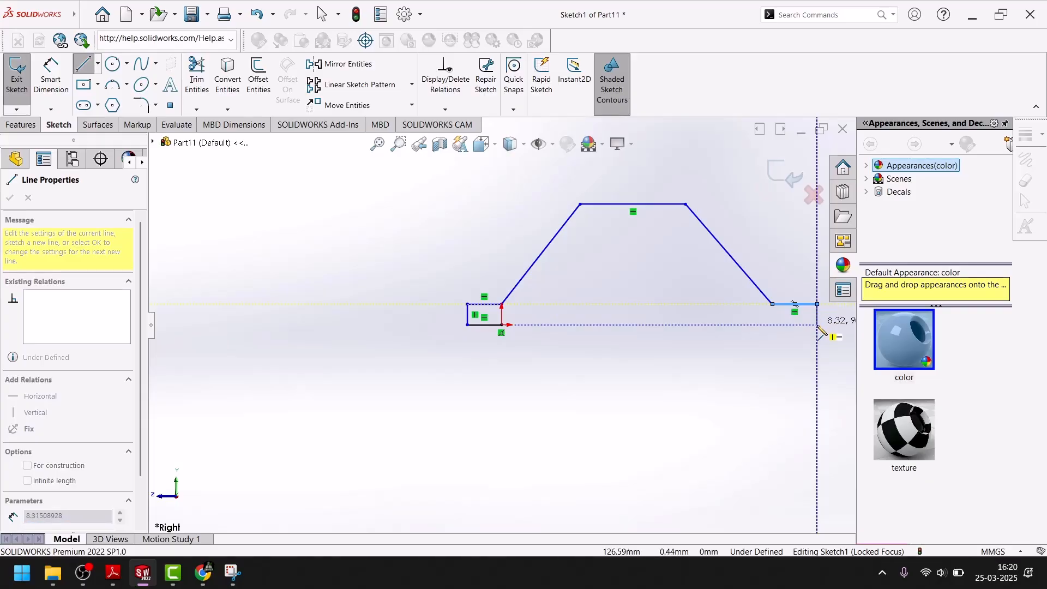
{"action": "left_click", "coordinate": [817, 325]}
{"action": "left_click", "coordinate": [817, 325]}
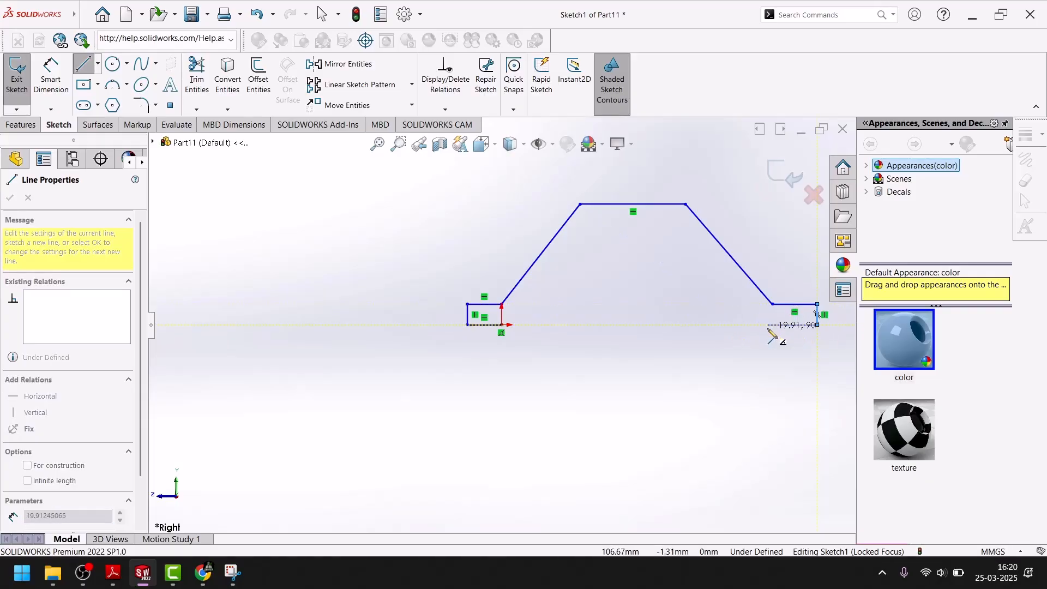
Consult the PDF drawing, sketch the second foot's bottom line and the inner outline, with both inner legs parallel to the outer legs.
{"action": "left_click", "coordinate": [149, 580]}
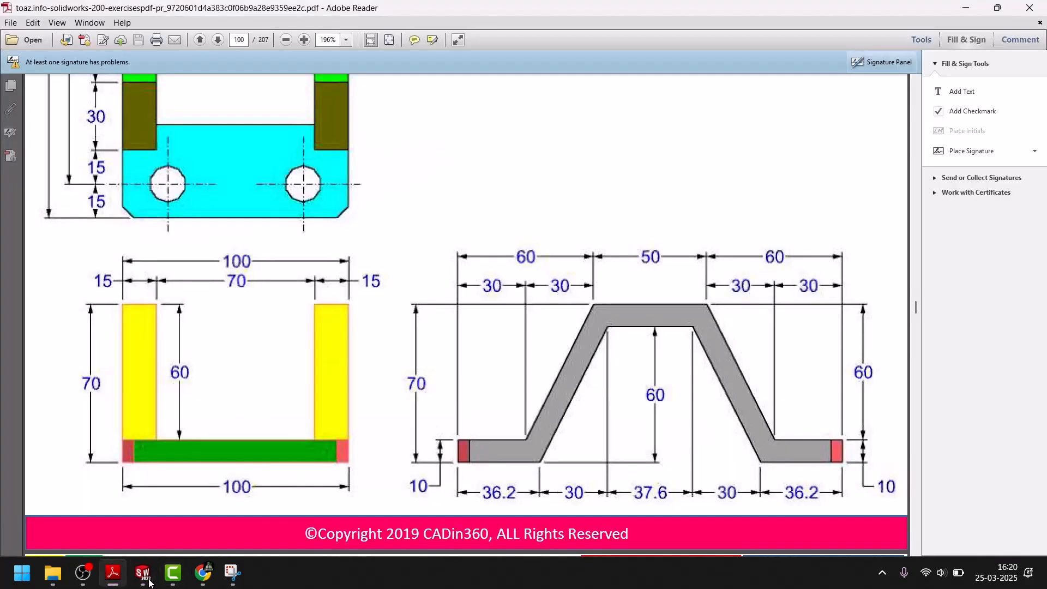
{"action": "left_click", "coordinate": [143, 573]}
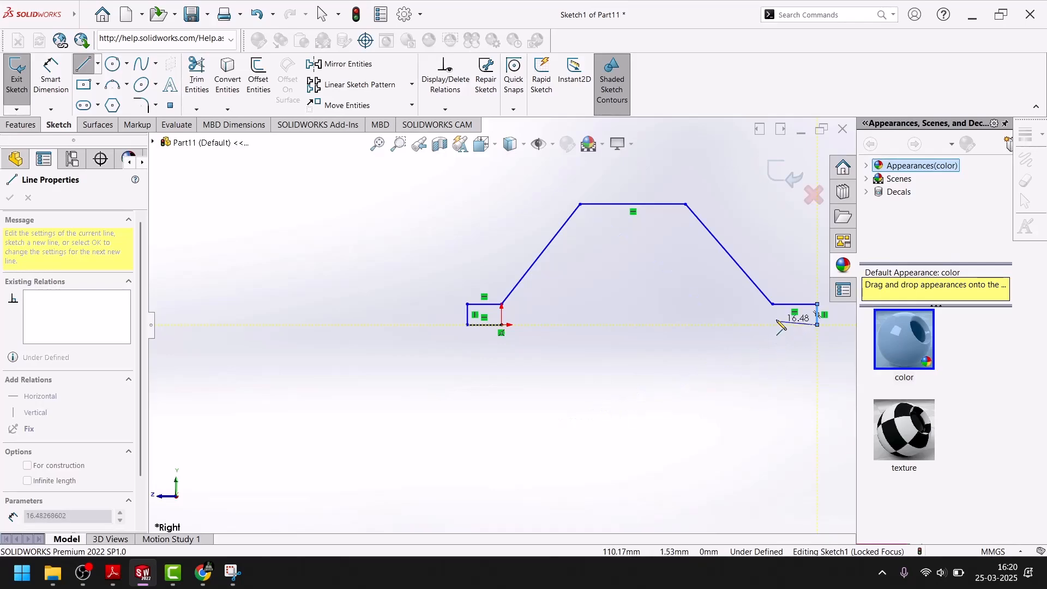
{"action": "left_click", "coordinate": [757, 325]}
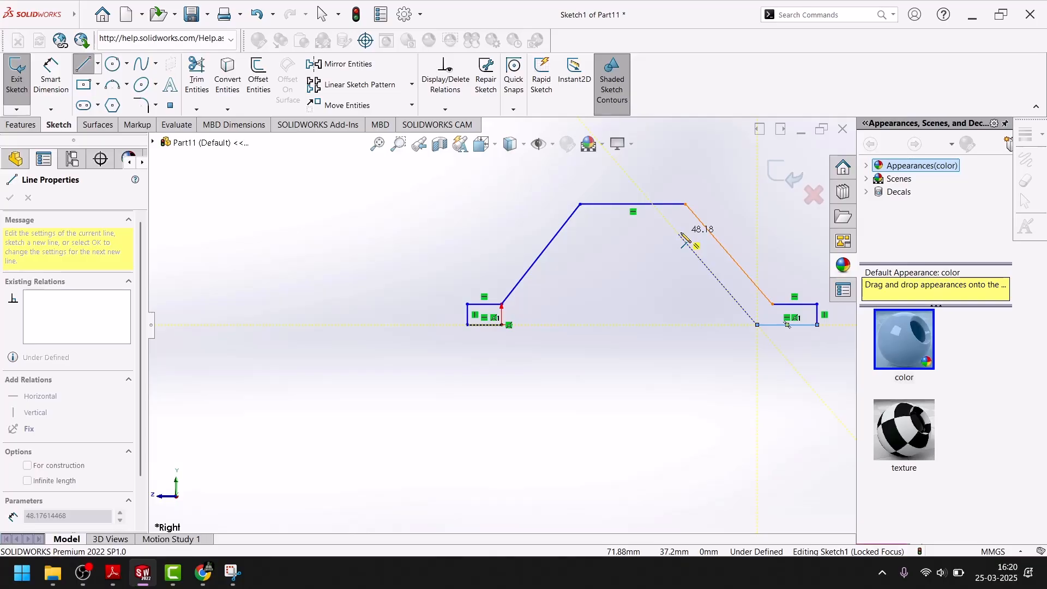
{"action": "left_click", "coordinate": [678, 234]}
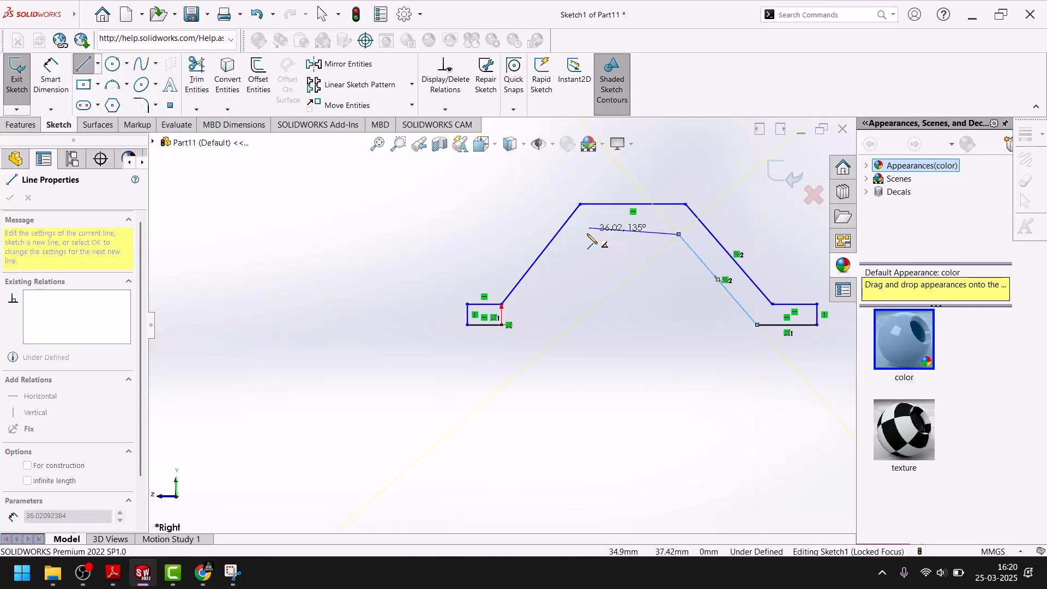
{"action": "left_click", "coordinate": [586, 234]}
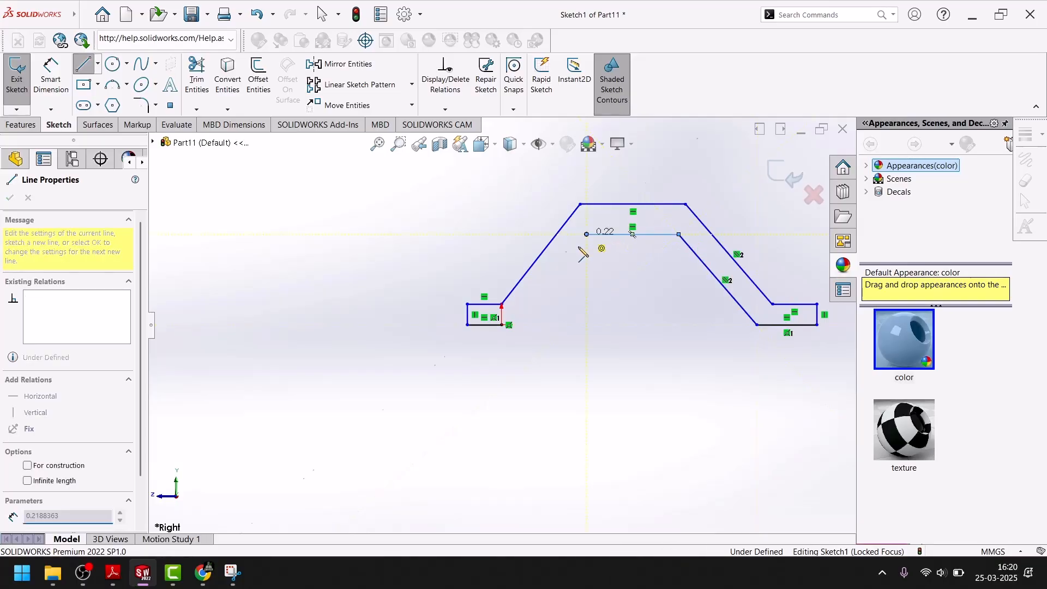
{"action": "left_click", "coordinate": [508, 325]}
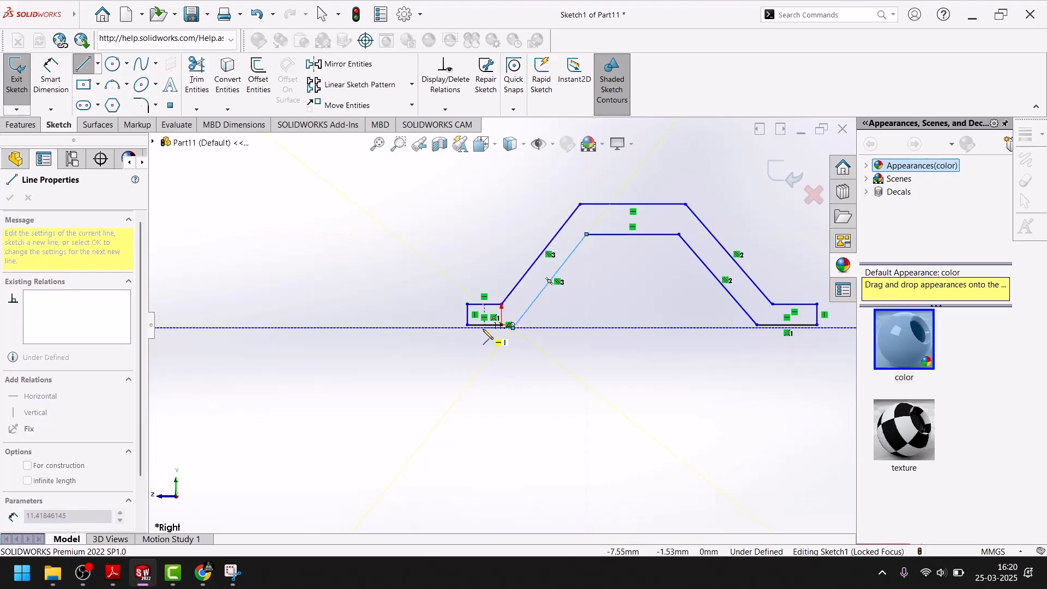
Move the inner leg's loose endpoint level with the origin and close the profile with a horizontal line about 5.75 mm long from the origin.
{"action": "scroll", "coordinate": [499, 332], "scroll_direction": "down", "scroll_amount": 7}
{"action": "scroll", "coordinate": [497, 330], "scroll_direction": "down", "scroll_amount": 2}
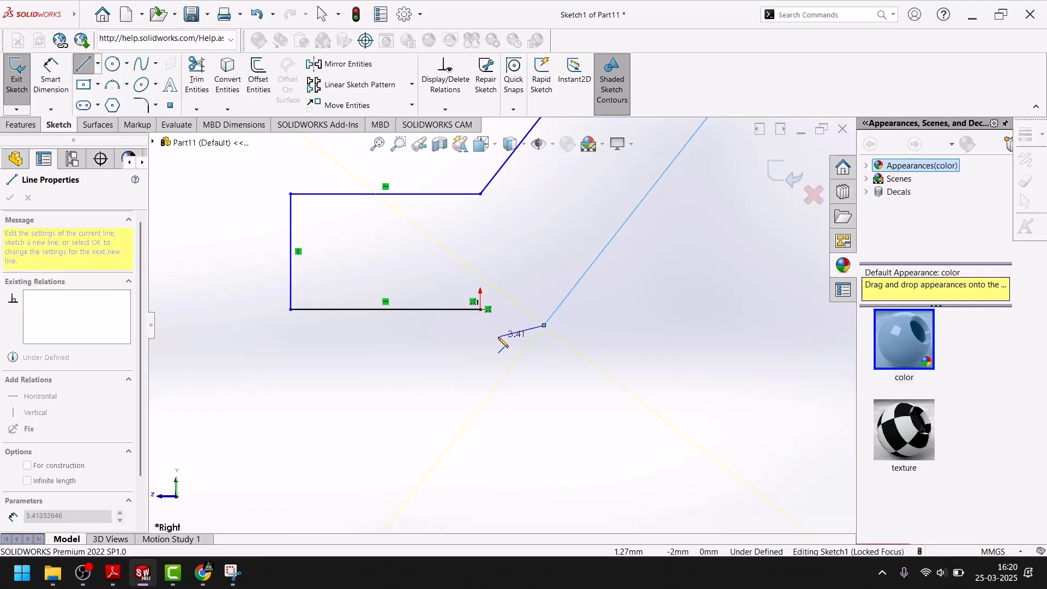
{"action": "key", "text": "Escape"}
{"action": "key", "text": "Escape"}
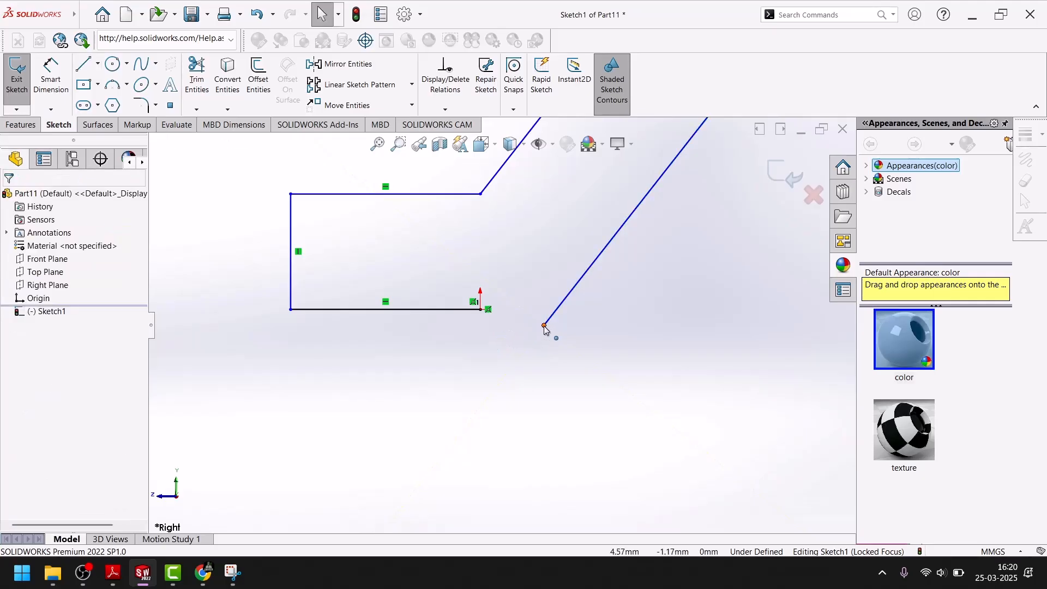
{"action": "left_click_drag", "start_coordinate": [544, 324], "coordinate": [561, 311]}
{"action": "scroll", "coordinate": [537, 334], "scroll_direction": "up", "scroll_amount": 2}
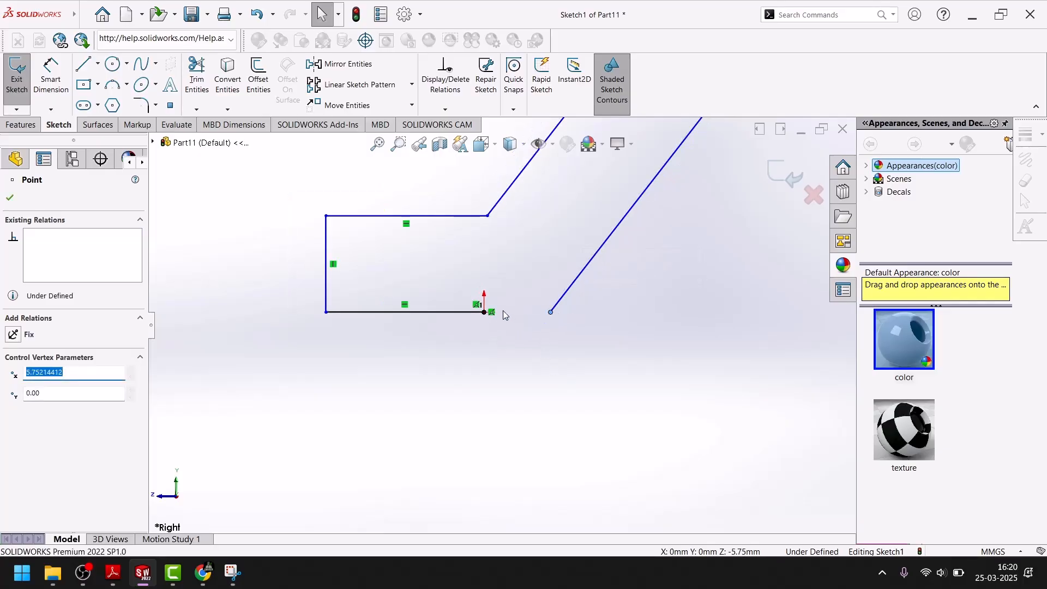
{"action": "left_click", "coordinate": [84, 64]}
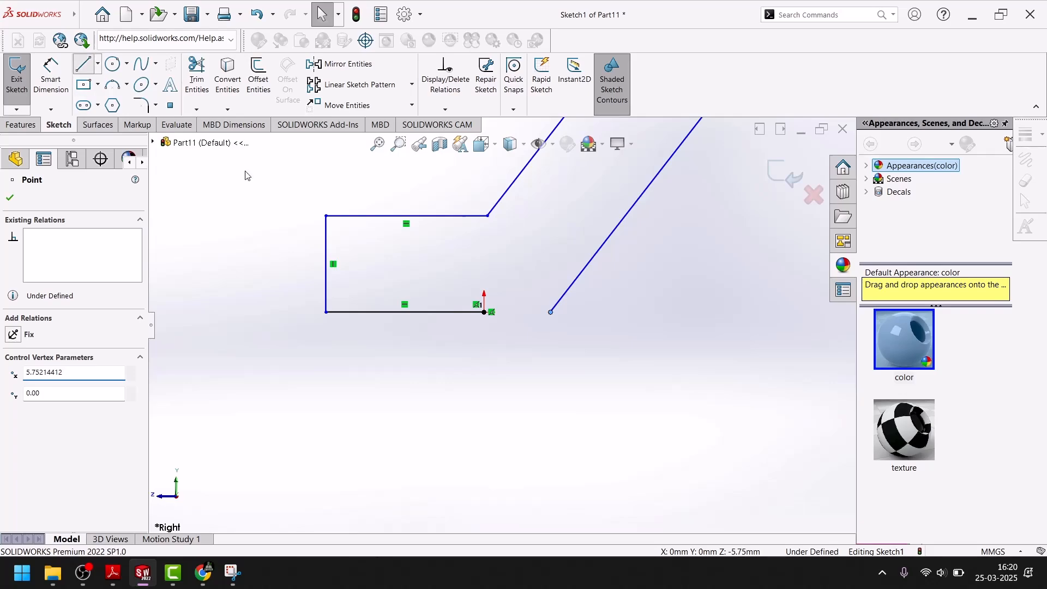
{"action": "left_click", "coordinate": [484, 312]}
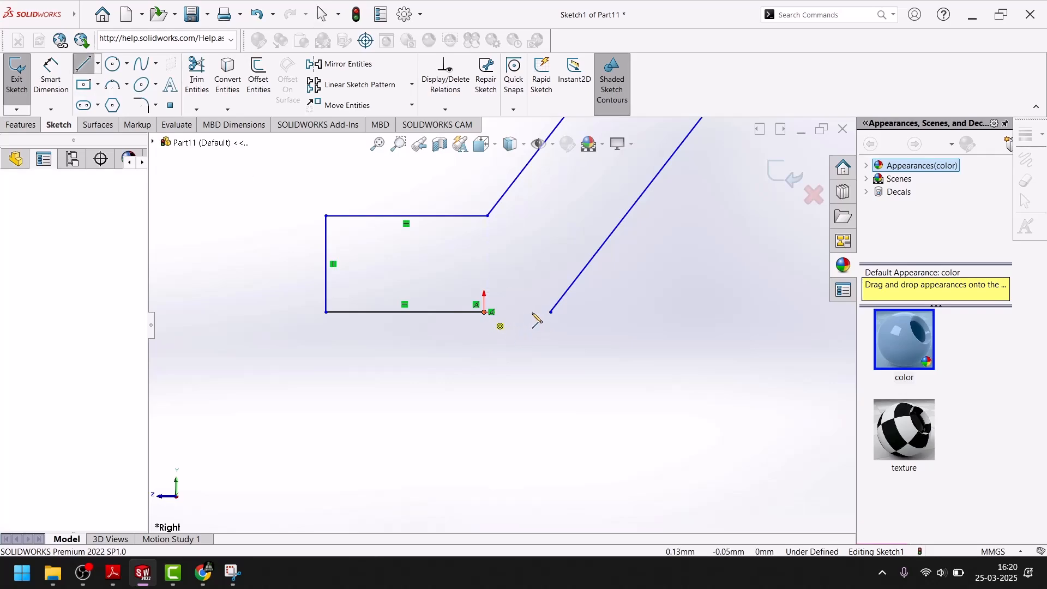
{"action": "left_click", "coordinate": [551, 311]}
{"action": "scroll", "coordinate": [493, 416], "scroll_direction": "up", "scroll_amount": 5}
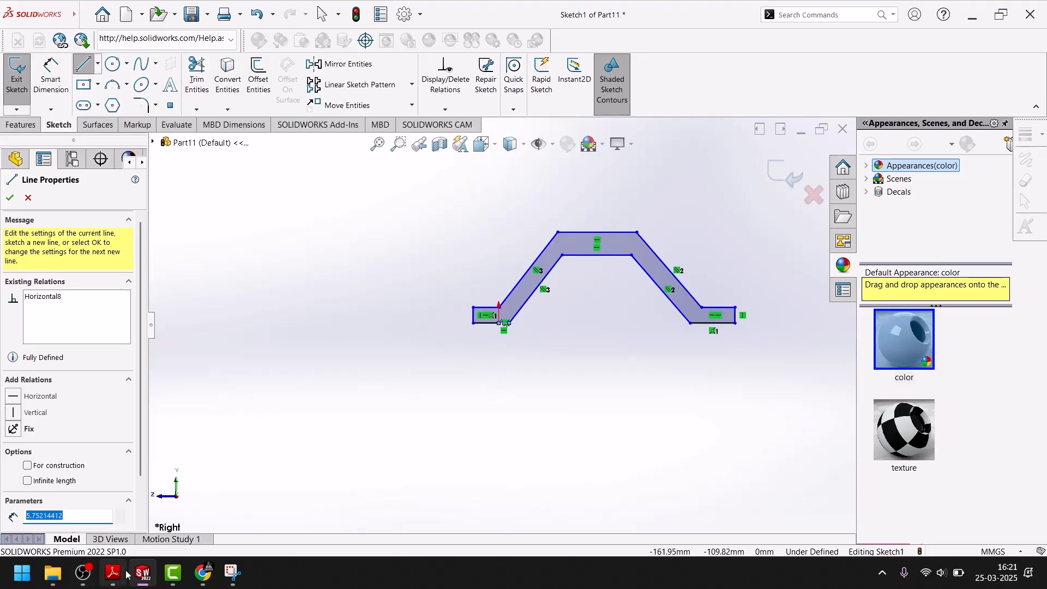
Check the drawing's dimensions and dimension the full bottom length of the first foot as 36.2 mm.
{"action": "left_click", "coordinate": [147, 582]}
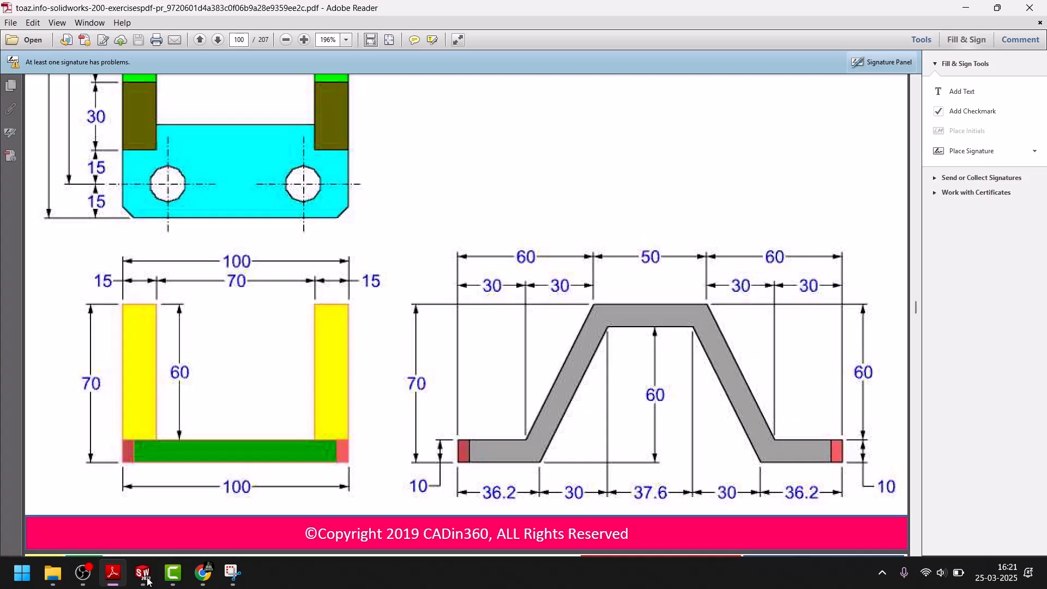
{"action": "left_click", "coordinate": [148, 582]}
{"action": "scroll", "coordinate": [550, 311], "scroll_direction": "down", "scroll_amount": 2}
{"action": "key", "text": "d"}
{"action": "scroll", "coordinate": [551, 308], "scroll_direction": "down", "scroll_amount": 4}
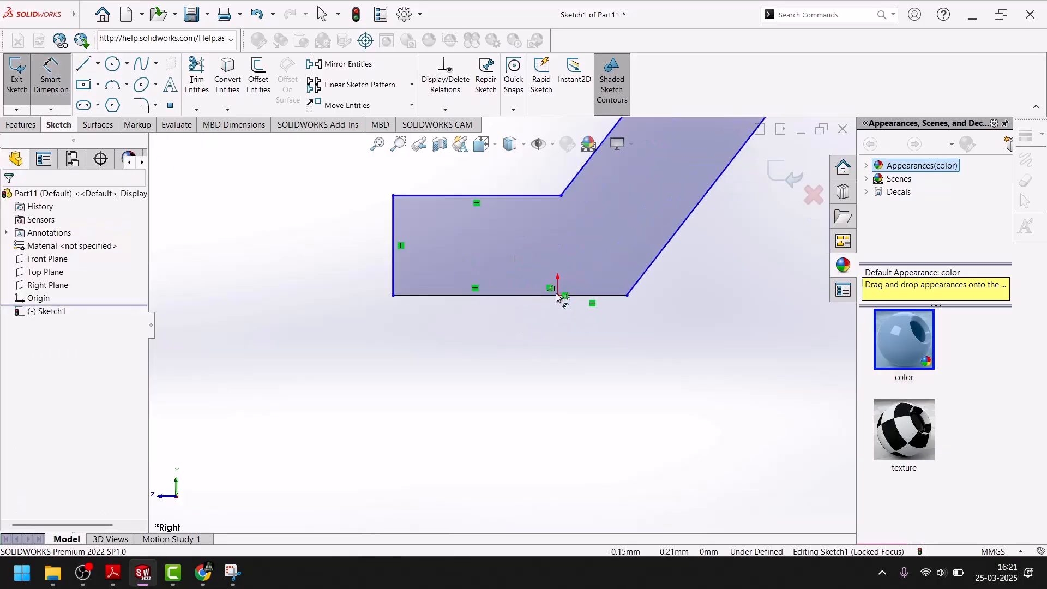
{"action": "left_click", "coordinate": [627, 296]}
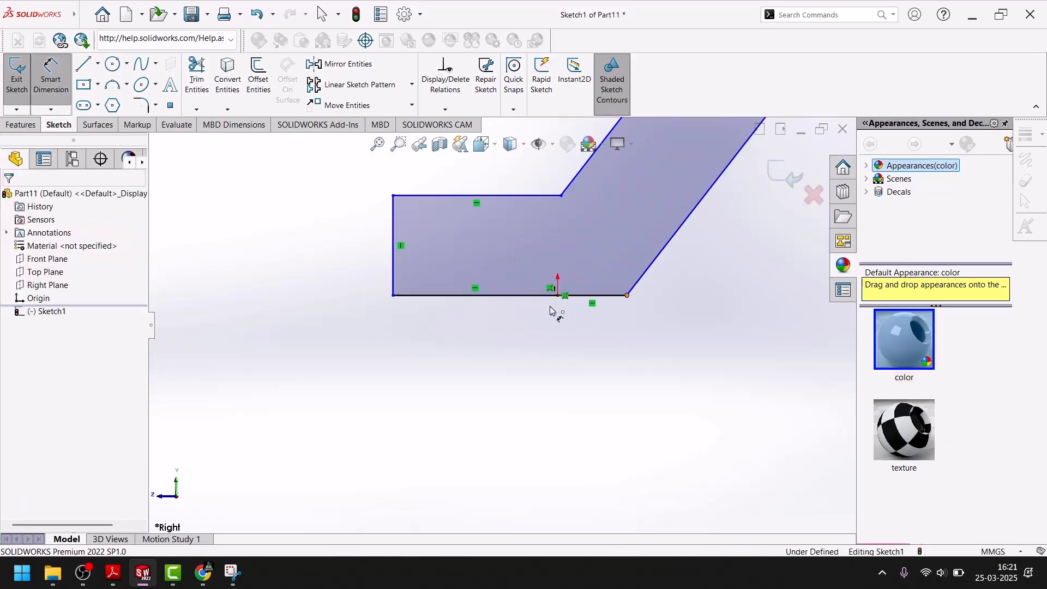
{"action": "left_click", "coordinate": [393, 296]}
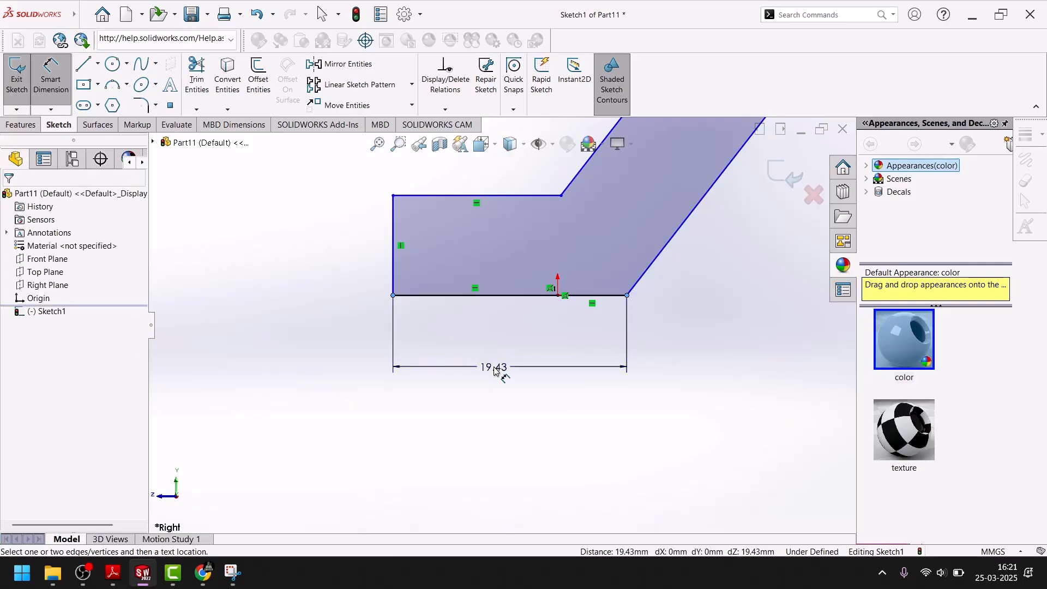
{"action": "left_click", "coordinate": [494, 366]}
{"action": "type", "text": "36.2"}
{"action": "key", "text": "Return"}
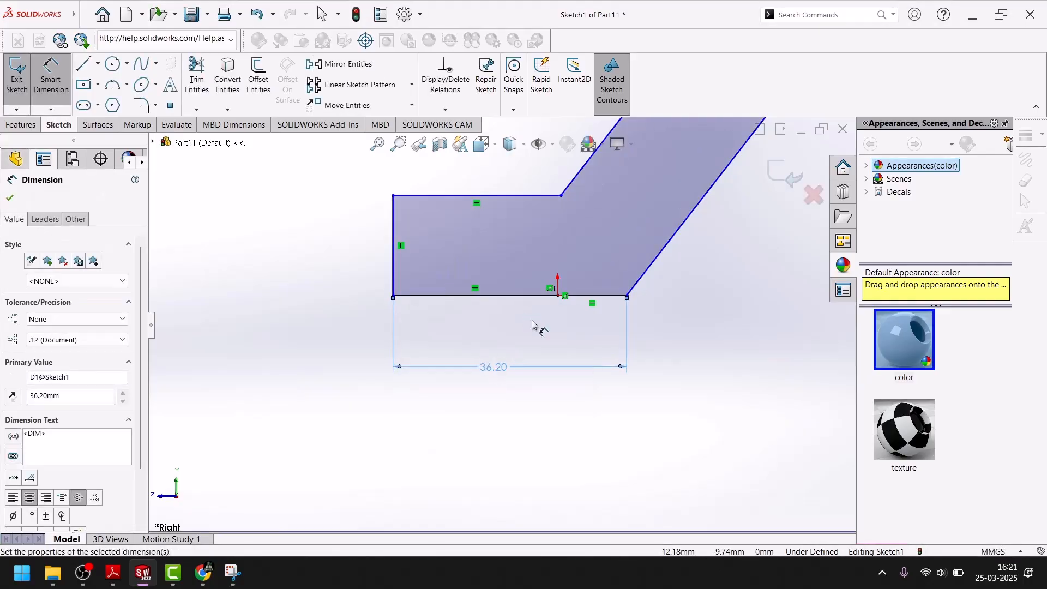
{"action": "scroll", "coordinate": [532, 312], "scroll_direction": "up", "scroll_amount": 3}
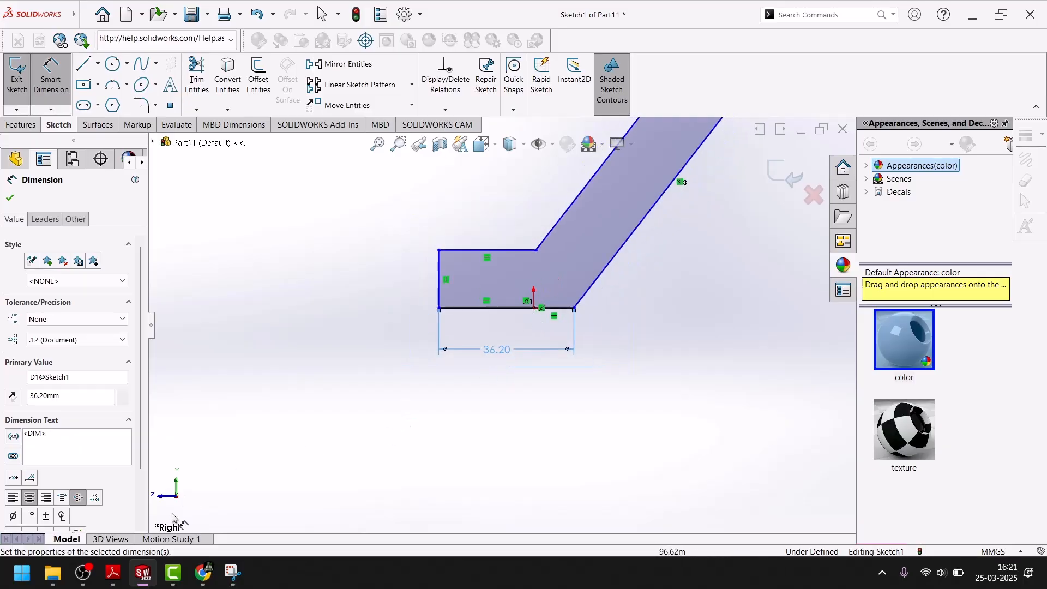
Check the PDF drawing and dimension the first foot's vertical end line as 10 mm.
{"action": "left_click", "coordinate": [144, 585]}
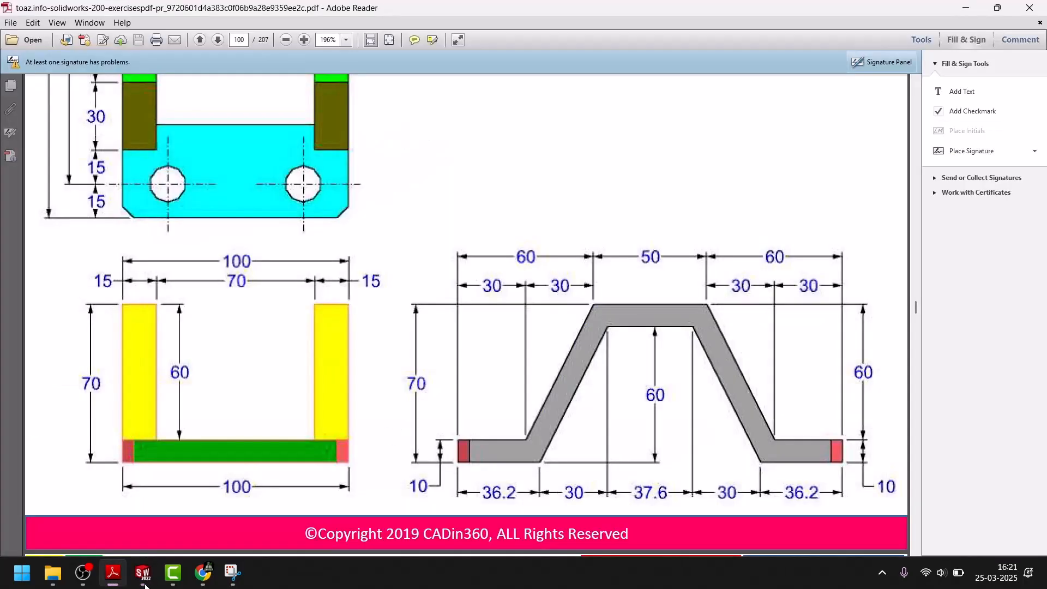
{"action": "left_click", "coordinate": [144, 574]}
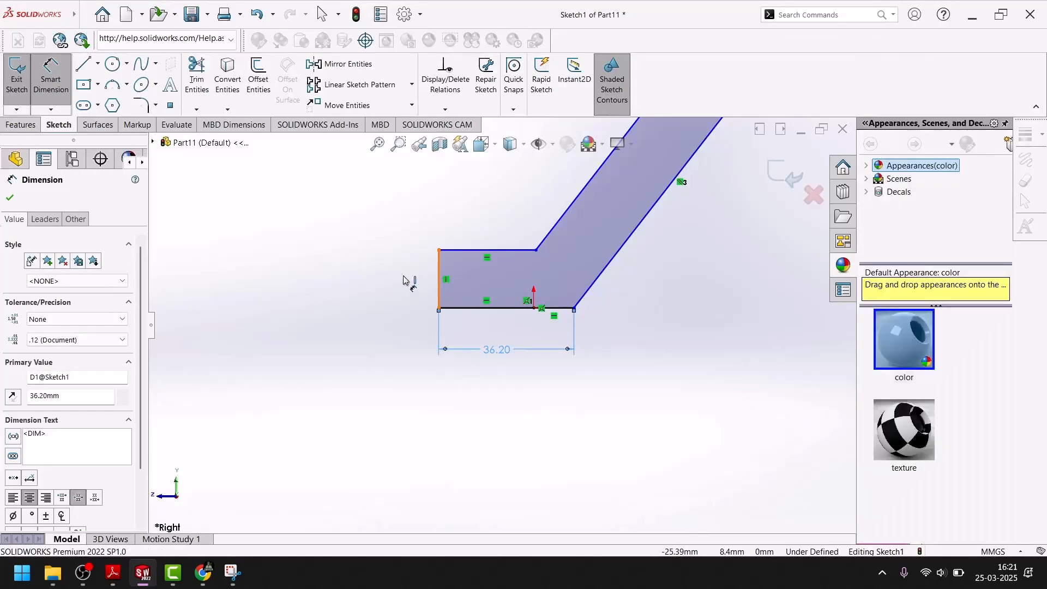
{"action": "left_click", "coordinate": [421, 280]}
{"action": "left_click", "coordinate": [368, 279]}
{"action": "type", "text": "10"}
{"action": "key", "text": "Return"}
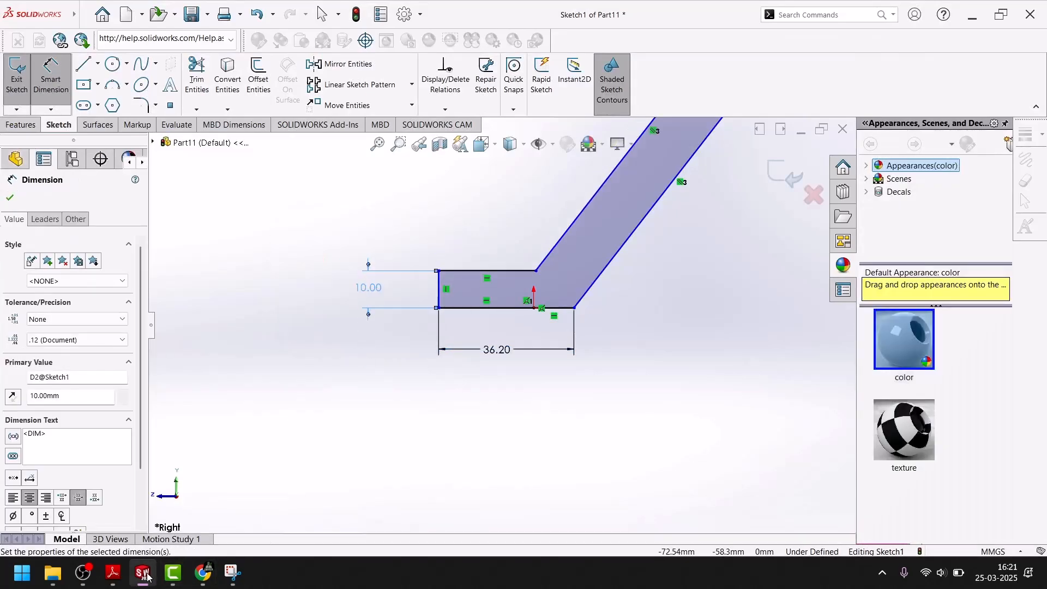
Check the PDF drawing and dimension the first foot's top line as 30 mm.
{"action": "left_click", "coordinate": [147, 576]}
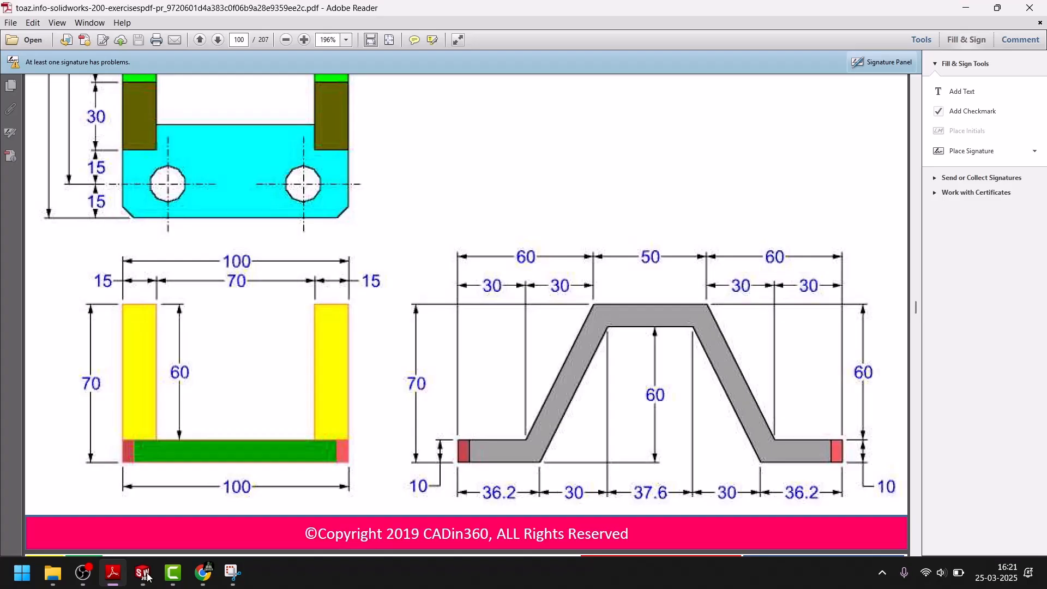
{"action": "left_click", "coordinate": [144, 574]}
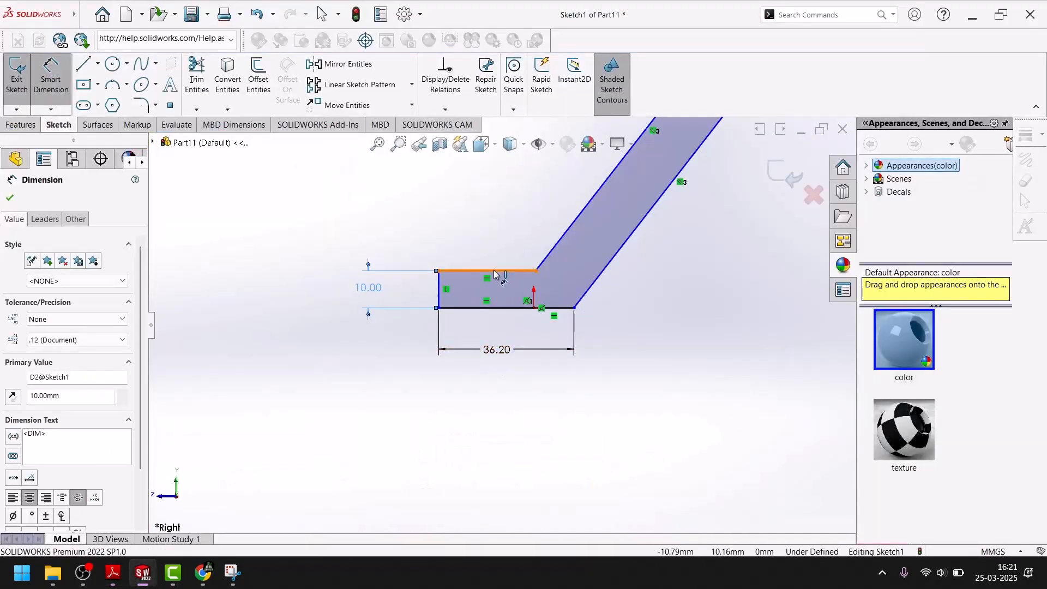
{"action": "left_click", "coordinate": [495, 274]}
{"action": "left_click", "coordinate": [489, 234]}
{"action": "type", "text": "30"}
{"action": "key", "text": "Return"}
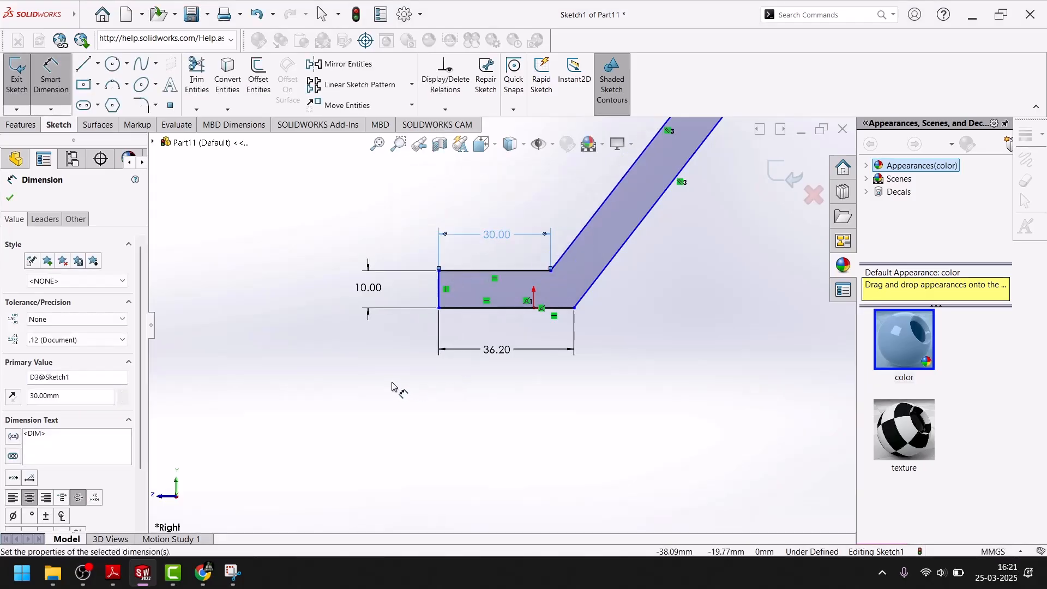
Dimension the second foot's top line as 30 mm.
{"action": "scroll", "coordinate": [395, 387], "scroll_direction": "up", "scroll_amount": 4}
{"action": "scroll", "coordinate": [707, 321], "scroll_direction": "down", "scroll_amount": 5}
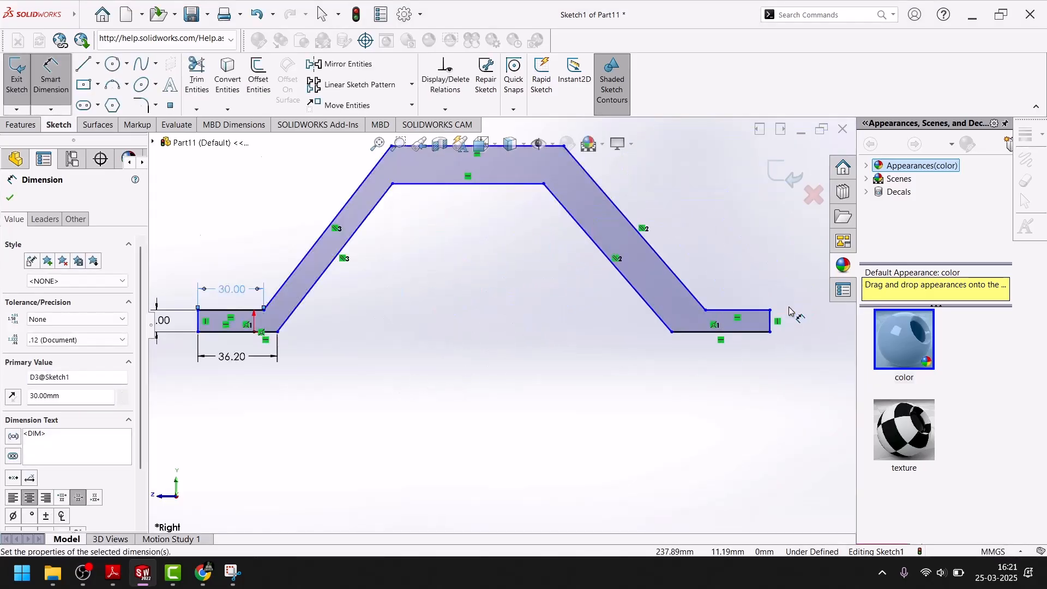
{"action": "left_click", "coordinate": [705, 314]}
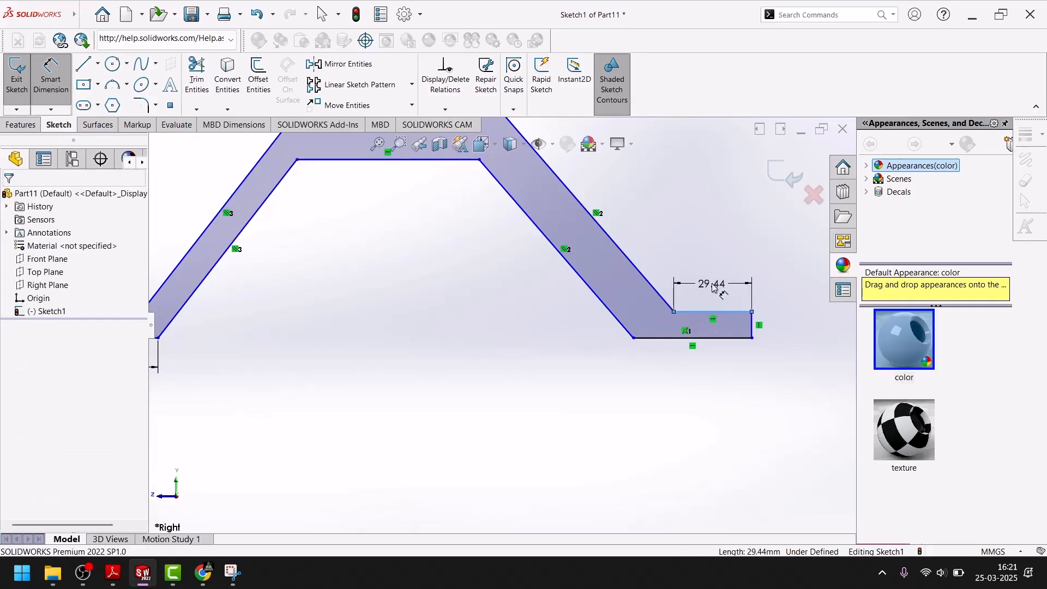
{"action": "left_click", "coordinate": [712, 285]}
{"action": "type", "text": "30"}
{"action": "key", "text": "Return"}
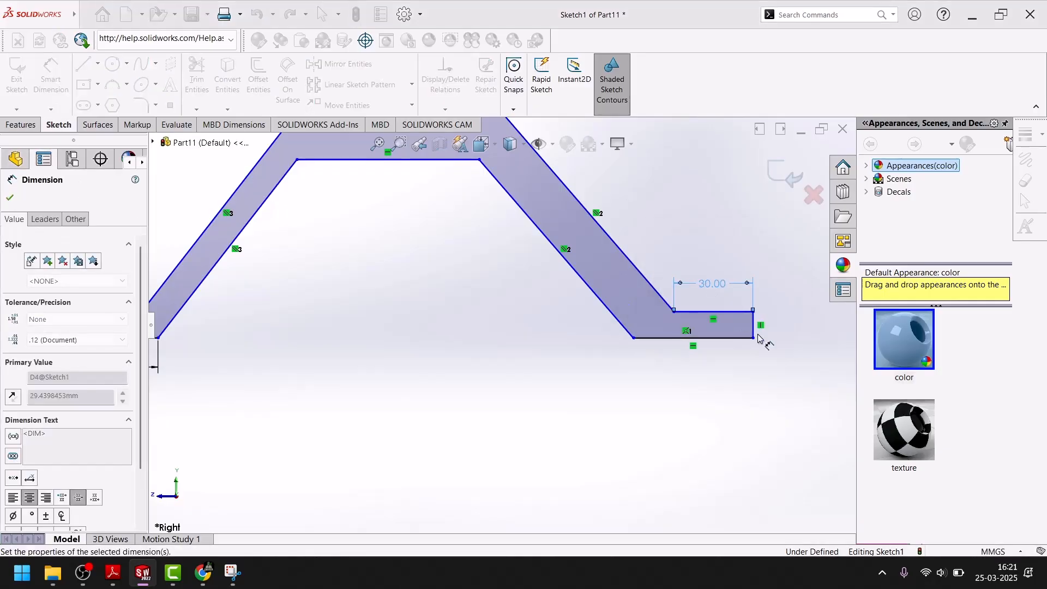
Dimension the second foot's vertical end line as 10 mm and its bottom line as 36.2 mm.
{"action": "left_click", "coordinate": [754, 327]}
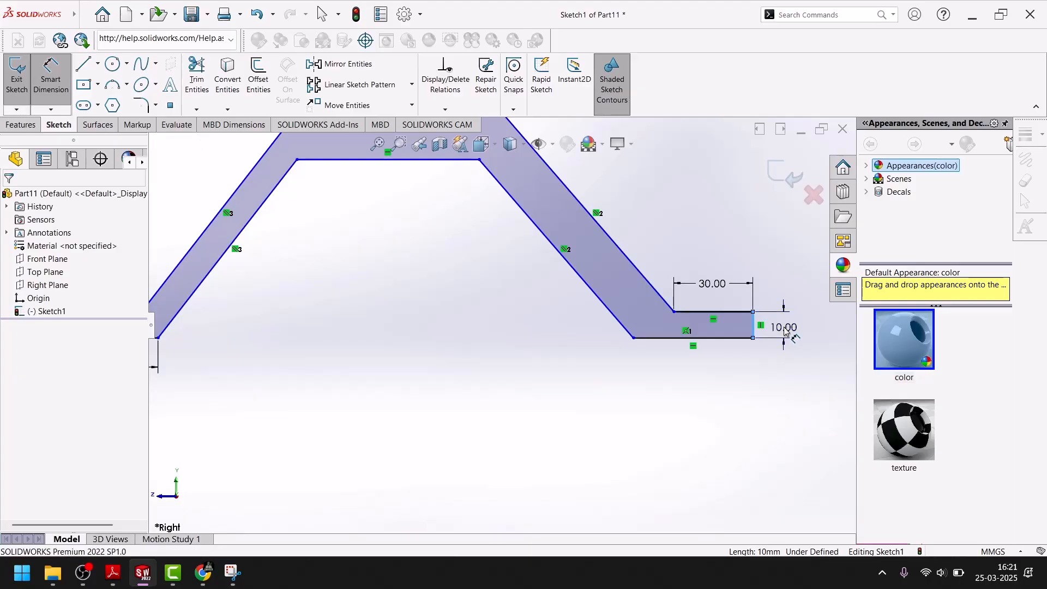
{"action": "left_click", "coordinate": [785, 330]}
{"action": "key", "text": "Return"}
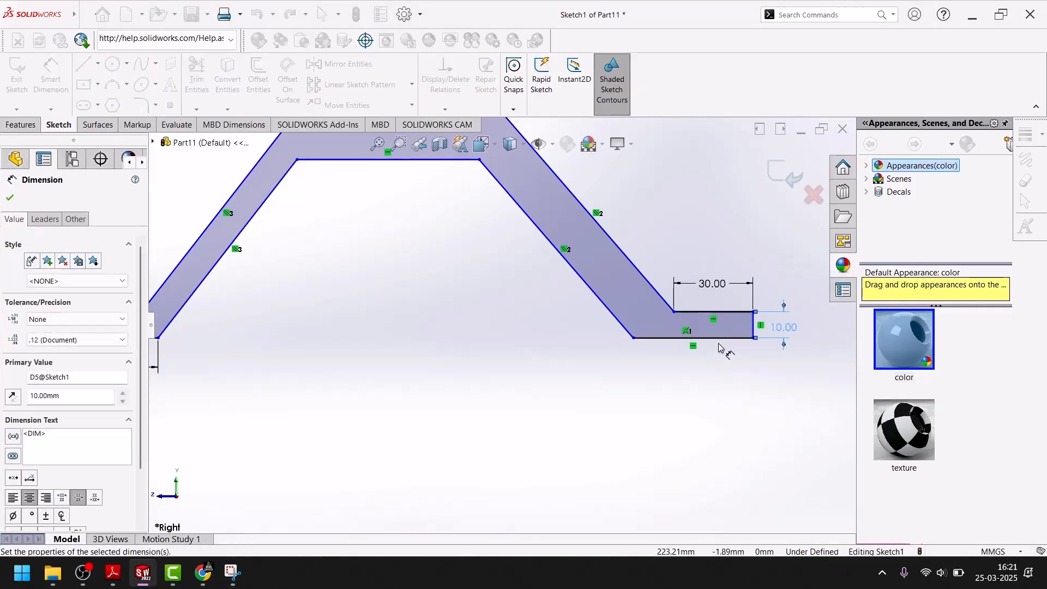
{"action": "left_click", "coordinate": [718, 339]}
{"action": "left_click", "coordinate": [713, 364]}
{"action": "type", "text": "36.2"}
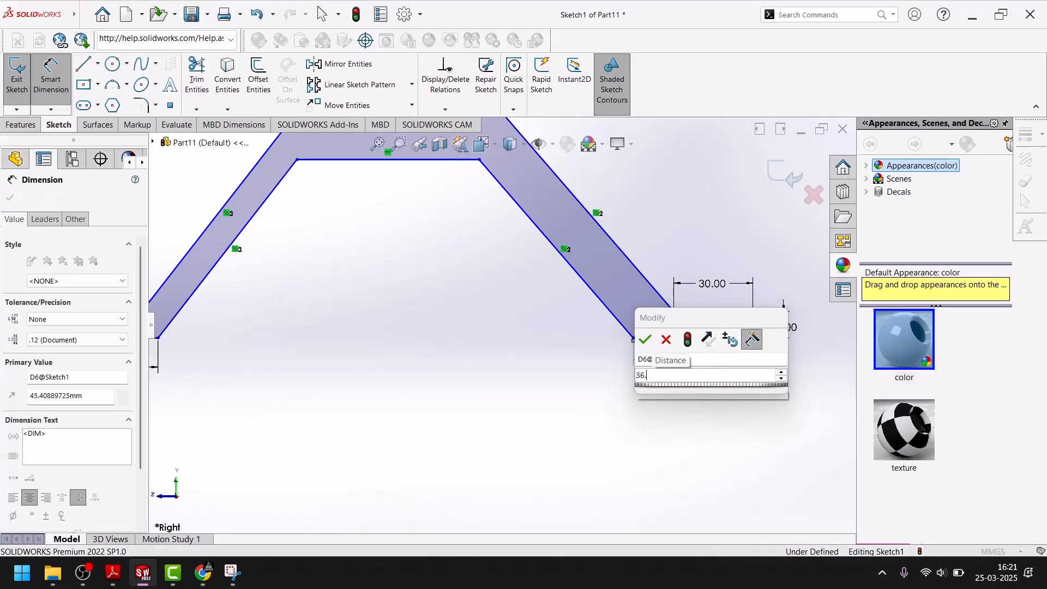
{"action": "key", "text": "Return"}
{"action": "key", "text": "f"}
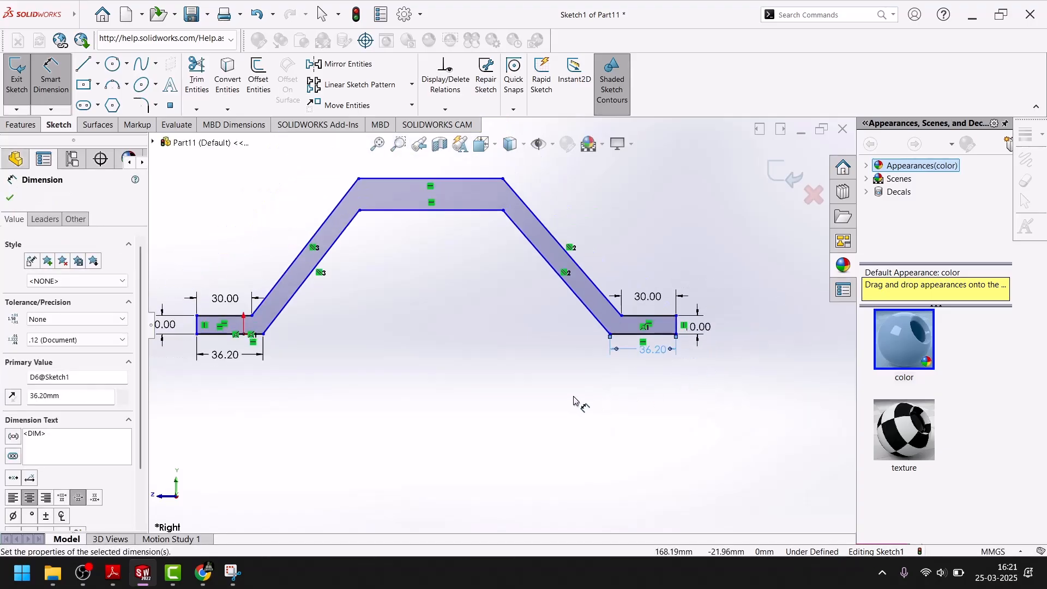
Check the PDF drawing and dimension the outer outline's horizontal top line as 50 mm.
{"action": "left_click", "coordinate": [147, 581]}
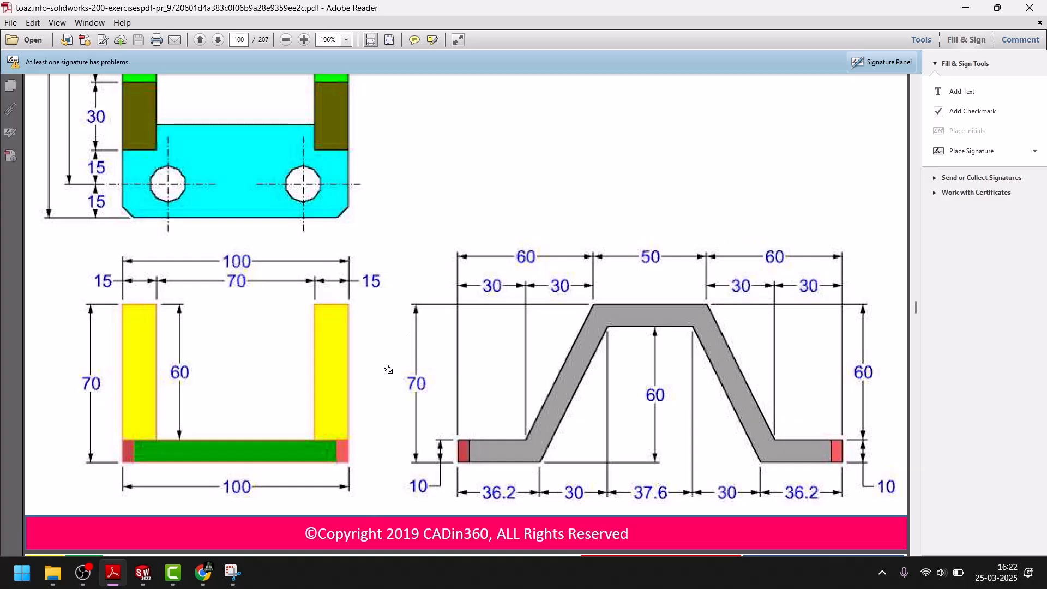
{"action": "left_click", "coordinate": [143, 572]}
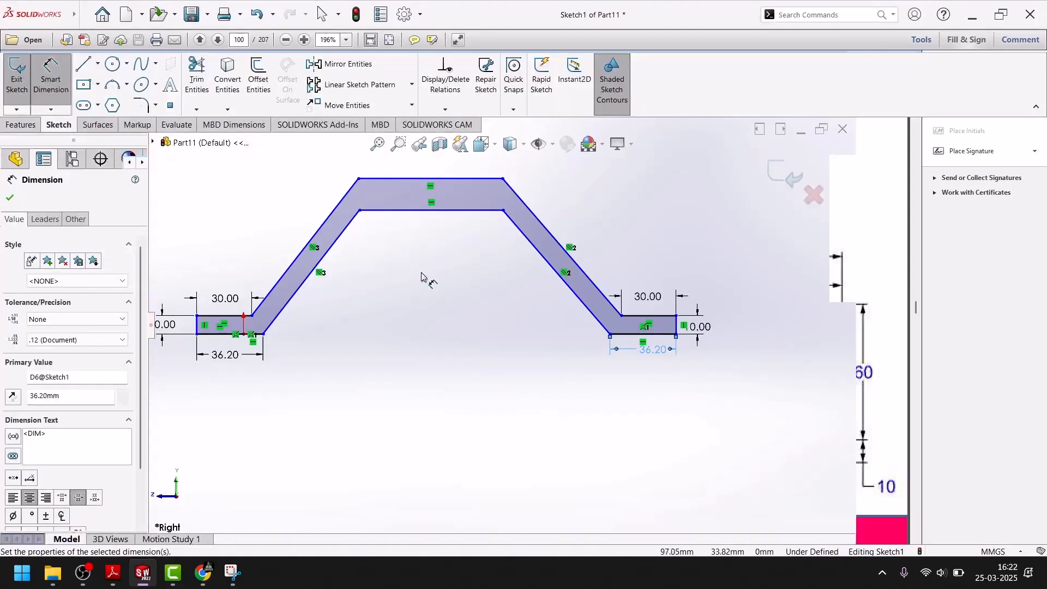
{"action": "left_click", "coordinate": [452, 224]}
{"action": "left_click", "coordinate": [454, 196]}
{"action": "type", "text": "50"}
{"action": "key", "text": "Return"}
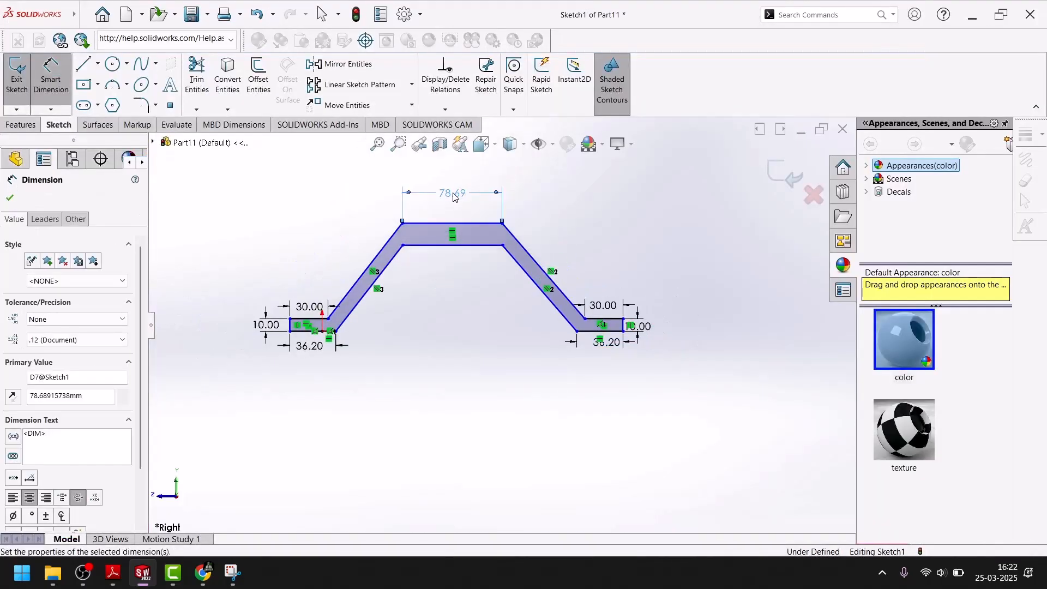
Dimension the horizontal distance from the outer top corner on the second foot's side to that foot's end line as 60 mm.
{"action": "scroll", "coordinate": [467, 235], "scroll_direction": "down", "scroll_amount": 1}
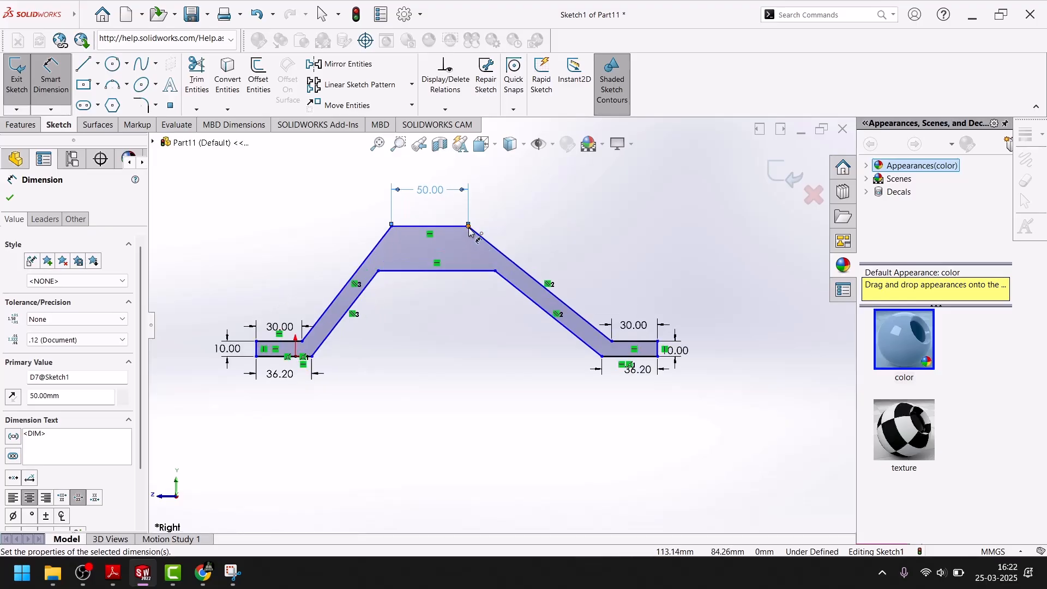
{"action": "left_click", "coordinate": [468, 225]}
{"action": "left_click", "coordinate": [657, 349]}
{"action": "left_click", "coordinate": [614, 217]}
{"action": "type", "text": "60"}
{"action": "key", "text": "Return"}
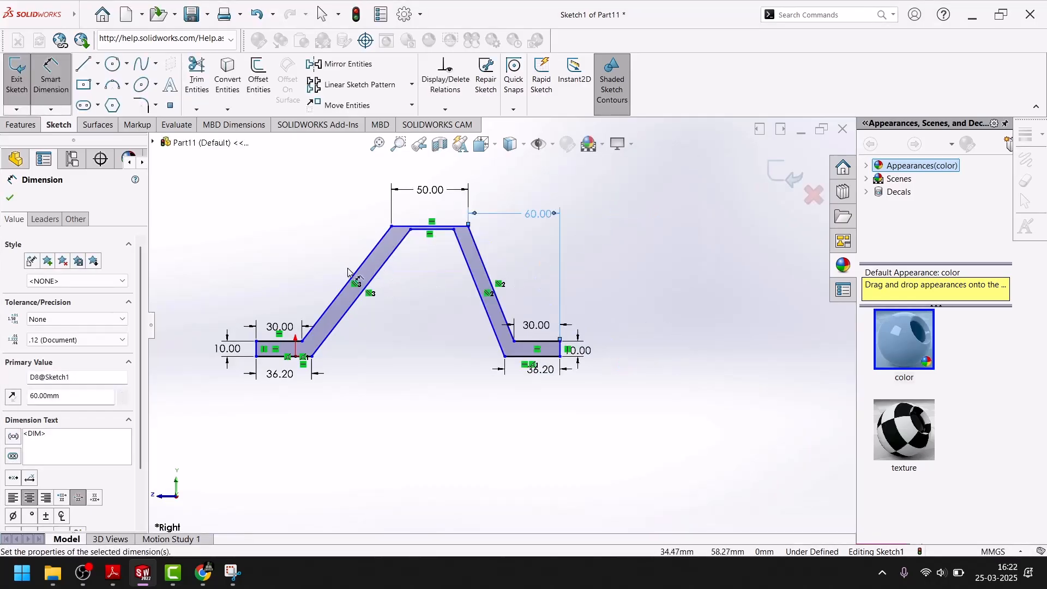
Dimension the horizontal distance from the other outer top corner to the first foot's end line as 60 mm.
{"action": "left_click", "coordinate": [392, 228]}
{"action": "left_click", "coordinate": [257, 349]}
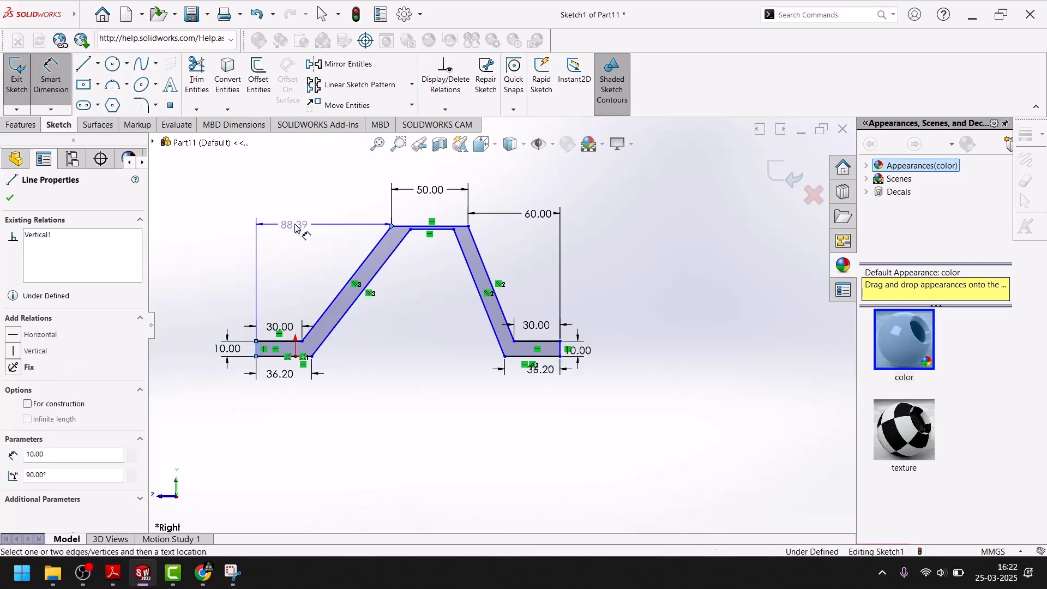
{"action": "left_click", "coordinate": [293, 227]}
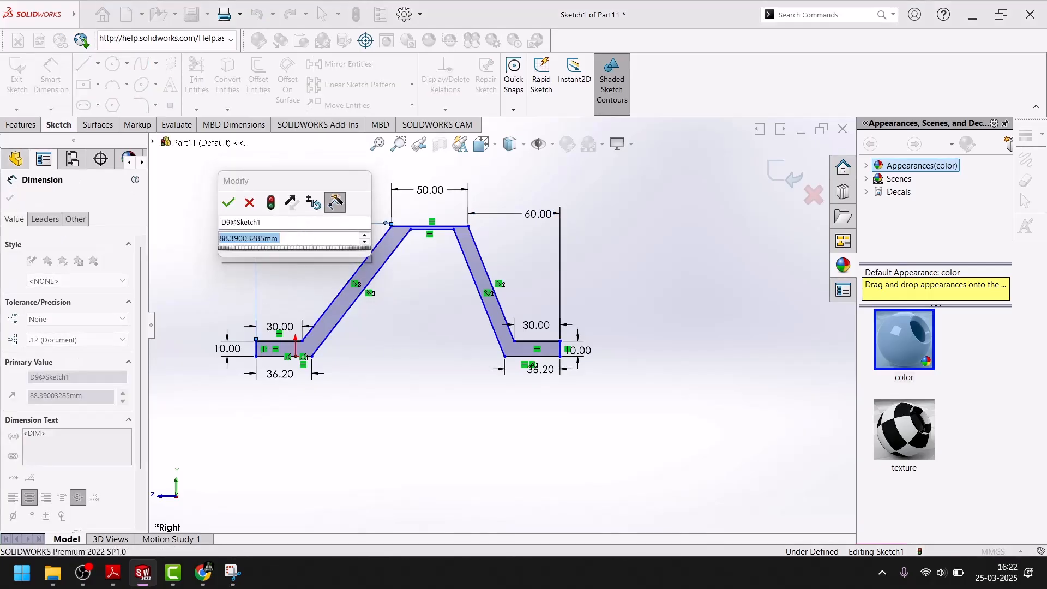
{"action": "type", "text": "60"}
{"action": "key", "text": "Return"}
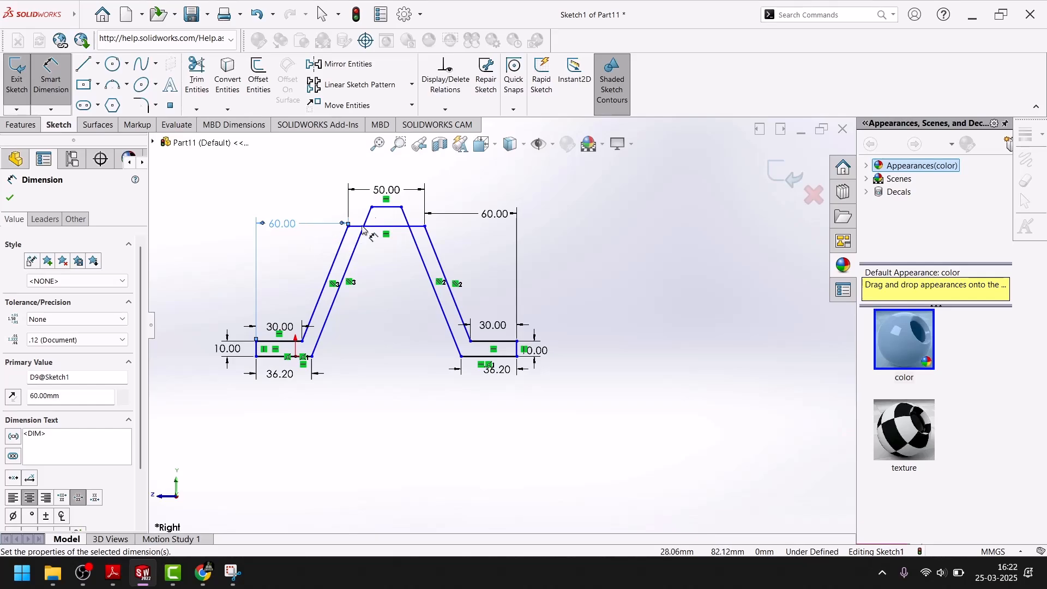
Finish dimensioning and move the inner outline's top corner on the second foot's side down and outward, below the outer top line.
{"action": "left_click", "coordinate": [11, 197]}
{"action": "key", "text": "Escape"}
{"action": "mouse_move", "coordinate": [402, 210]}
{"action": "left_mouse_down"}
{"action": "mouse_move", "coordinate": [401, 331]}
{"action": "mouse_move", "coordinate": [410, 206]}
{"action": "mouse_move", "coordinate": [417, 228]}
{"action": "left_mouse_up"}
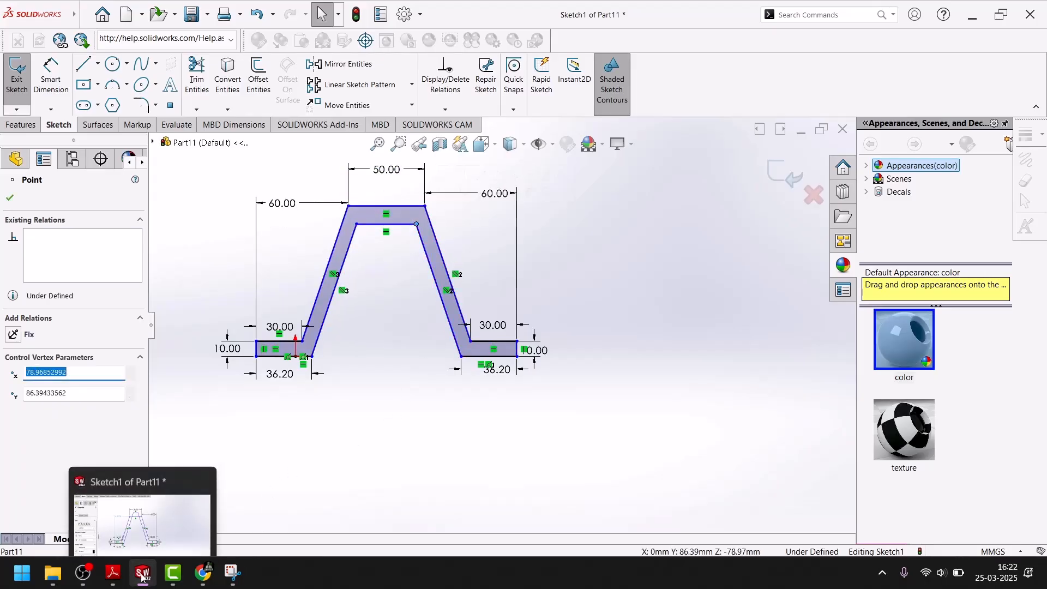
Check the PDF drawing and dimension the height from the first foot's bottom line to the inner top line as 60 mm.
{"action": "left_click", "coordinate": [113, 572]}
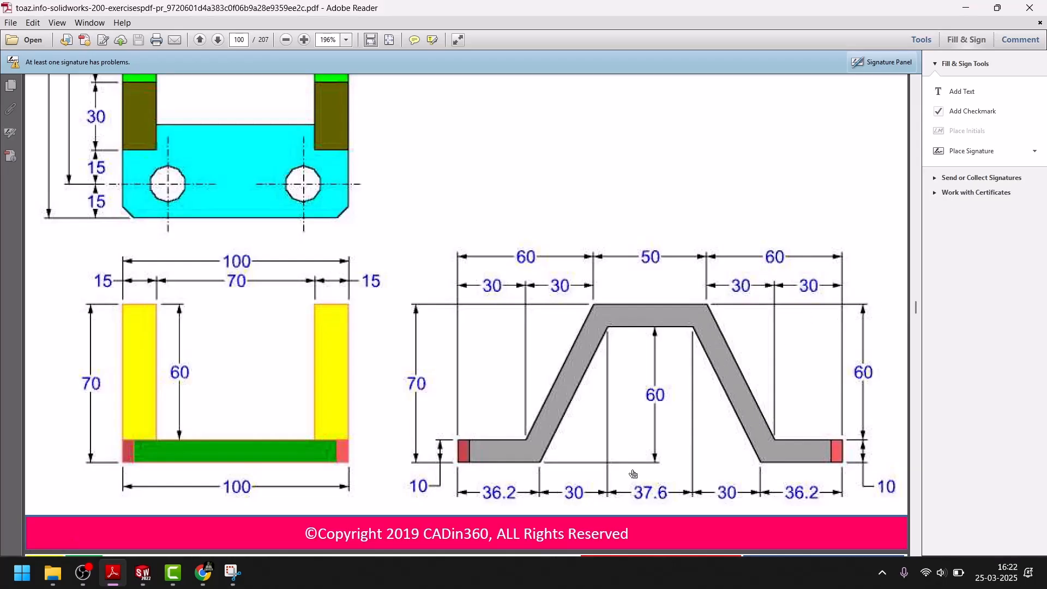
{"action": "left_click", "coordinate": [144, 572]}
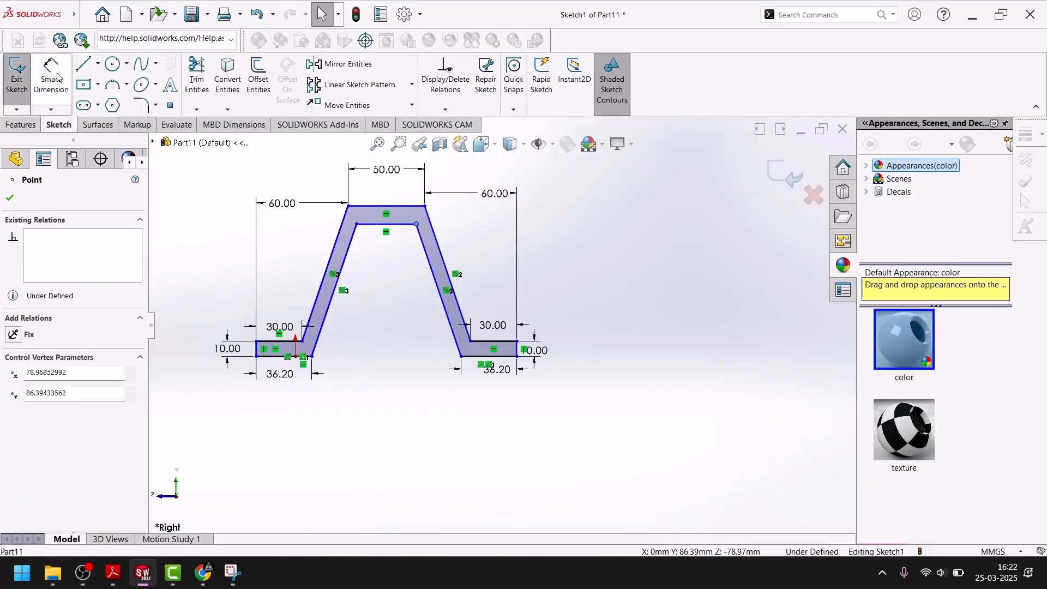
{"action": "left_click", "coordinate": [57, 77]}
{"action": "left_click", "coordinate": [379, 223]}
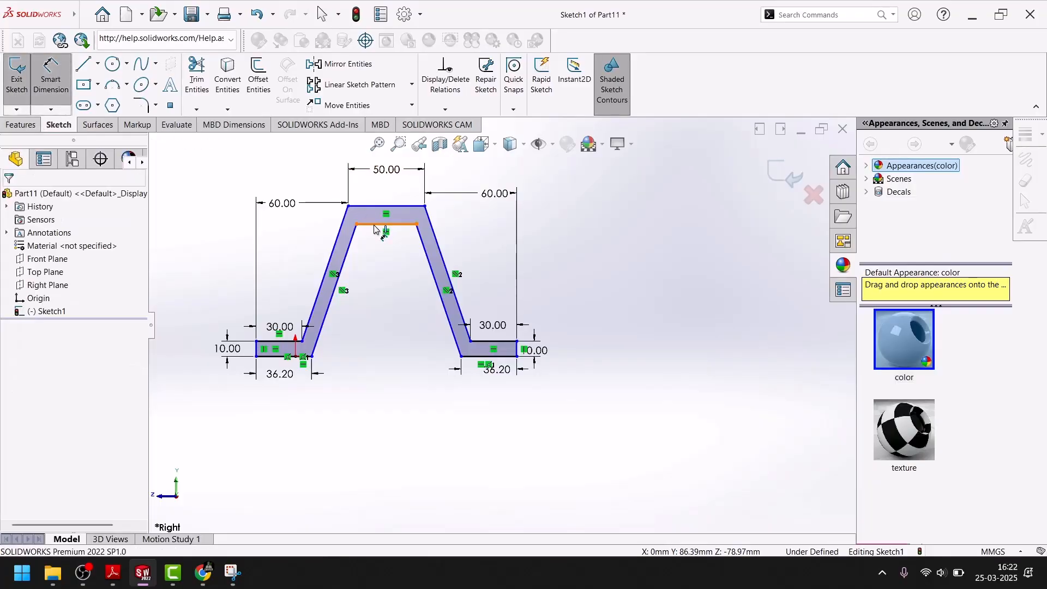
{"action": "left_click", "coordinate": [278, 357]}
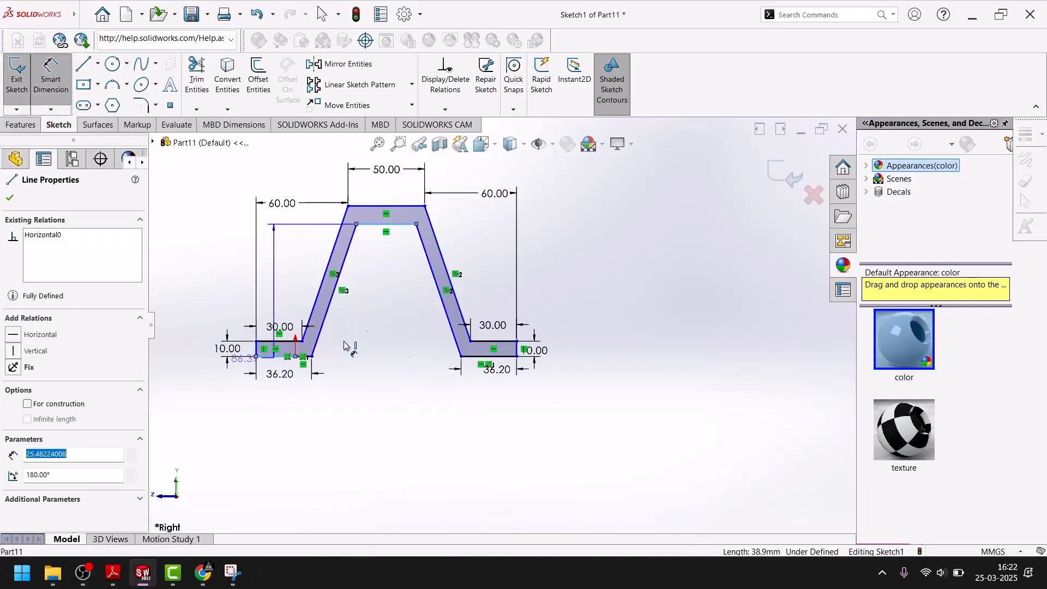
{"action": "left_click", "coordinate": [391, 318]}
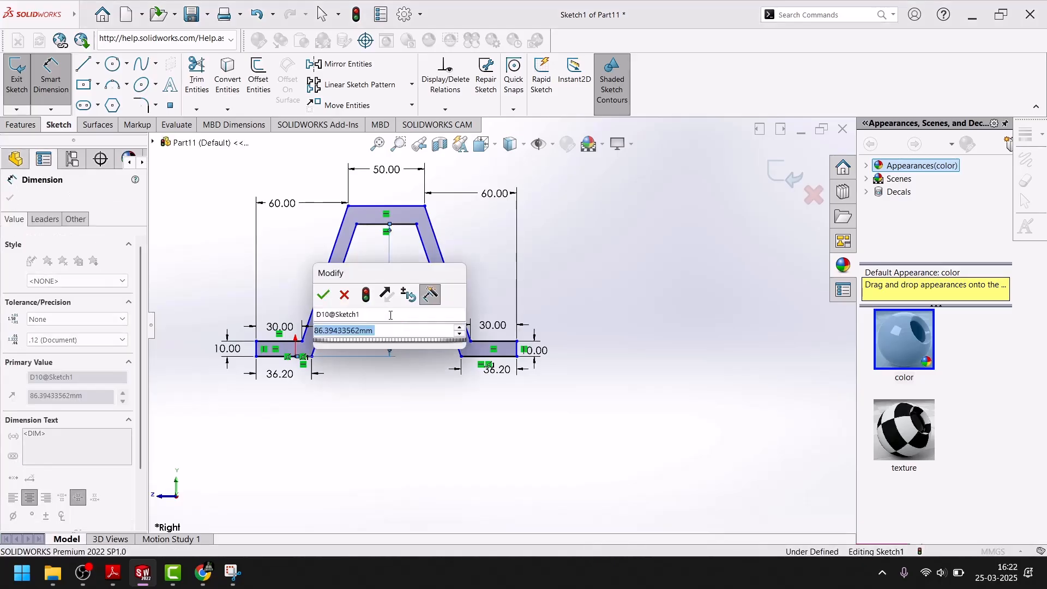
{"action": "type", "text": "60"}
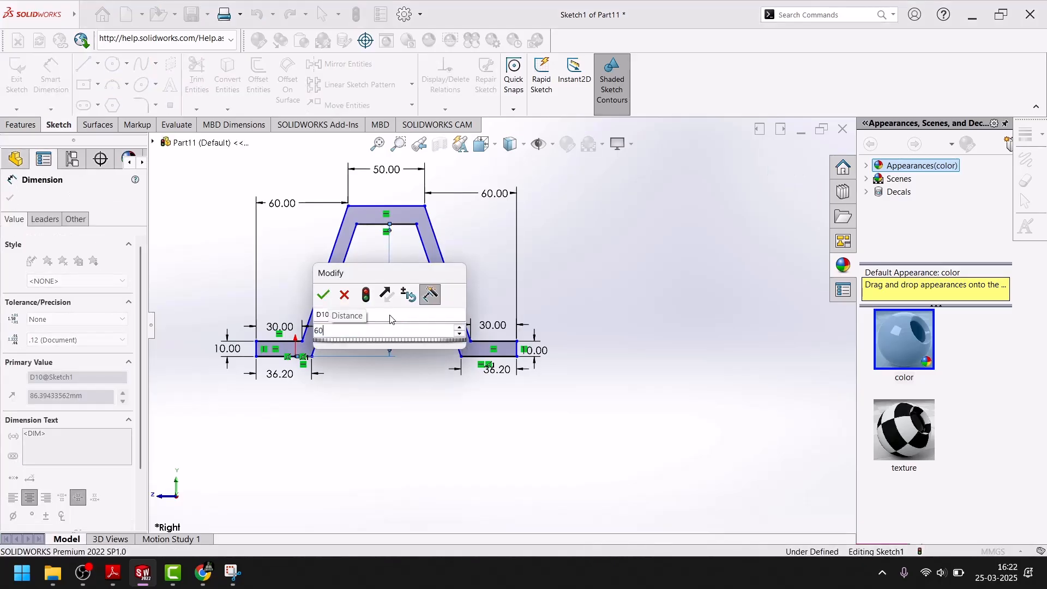
{"action": "key", "text": "Return"}
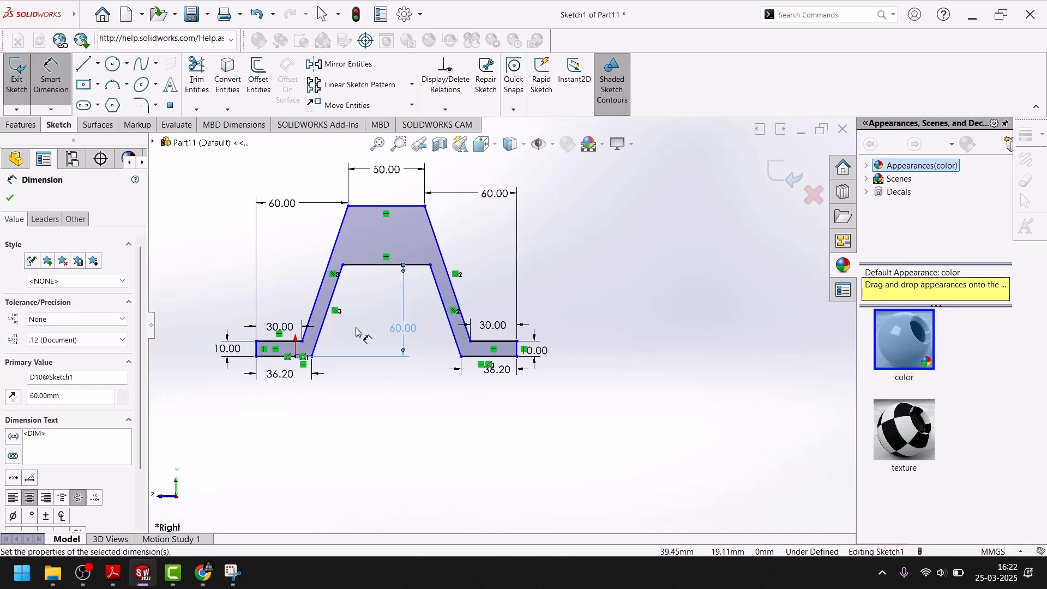
Check the PDF drawing and dimension the distance between the outer and inner top lines as 10 mm.
{"action": "left_click", "coordinate": [141, 576]}
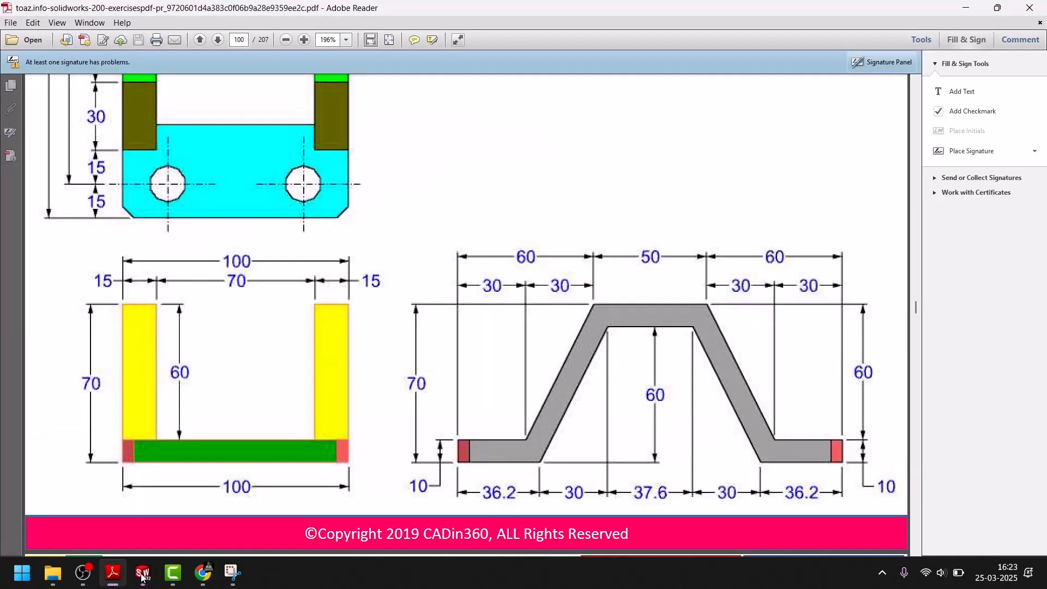
{"action": "left_click", "coordinate": [142, 576]}
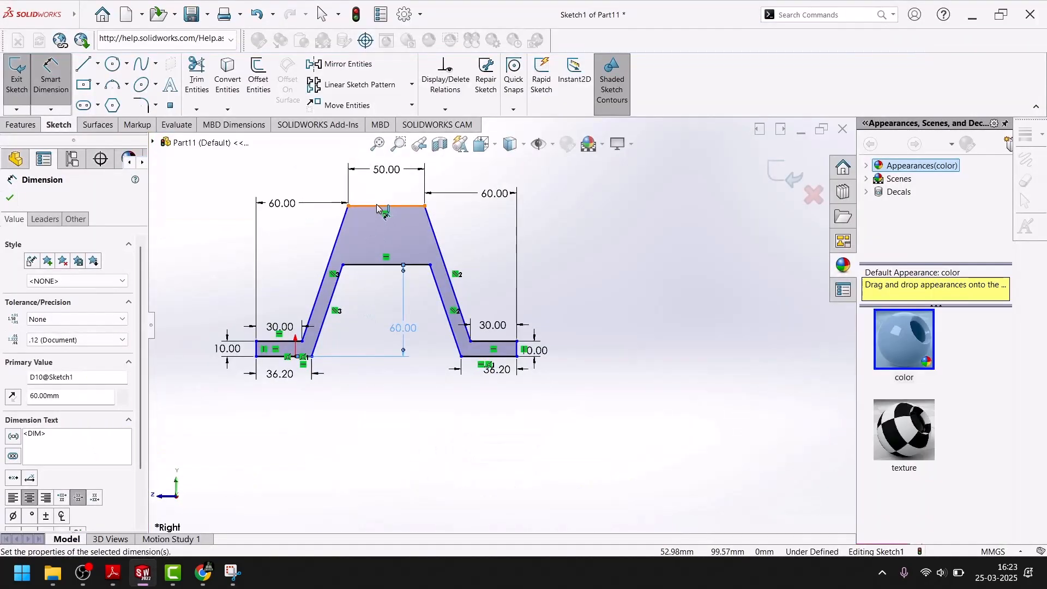
{"action": "left_click", "coordinate": [377, 207]}
{"action": "left_click", "coordinate": [382, 265]}
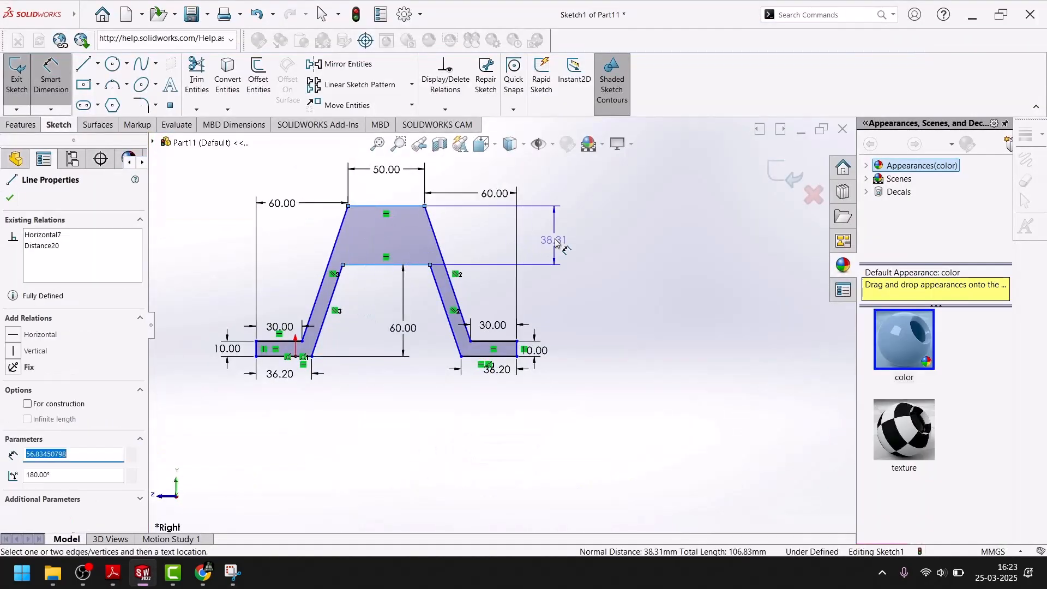
{"action": "left_click", "coordinate": [555, 237]}
{"action": "type", "text": "10"}
{"action": "key", "text": "Return"}
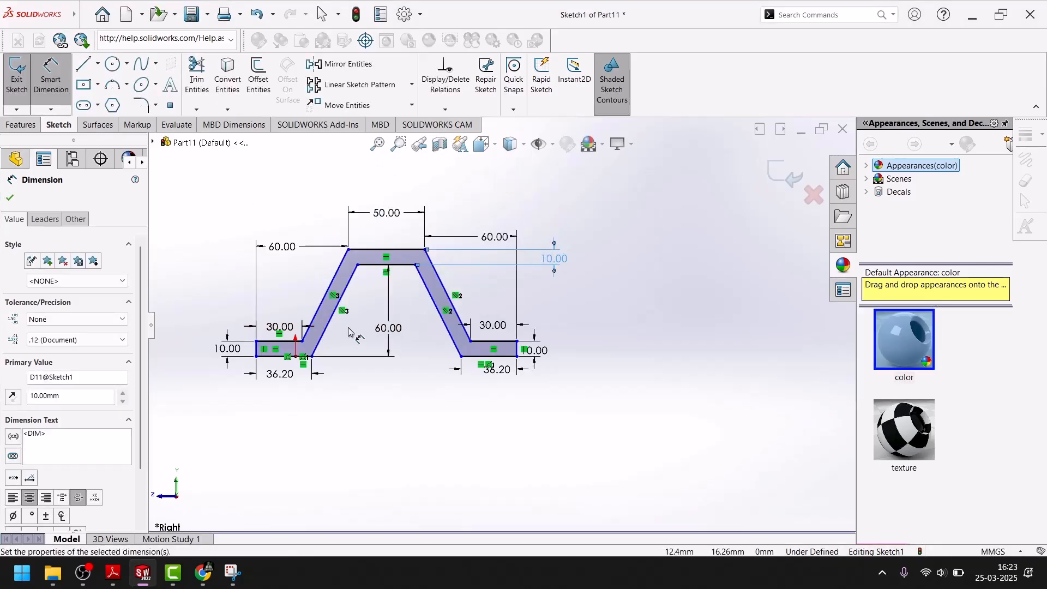
Check the PDF drawing, try dimensioning the horizontal distance from the first foot's upper inner corner to the nearby outer top corner, and delete that dimension.
{"action": "left_click", "coordinate": [143, 576]}
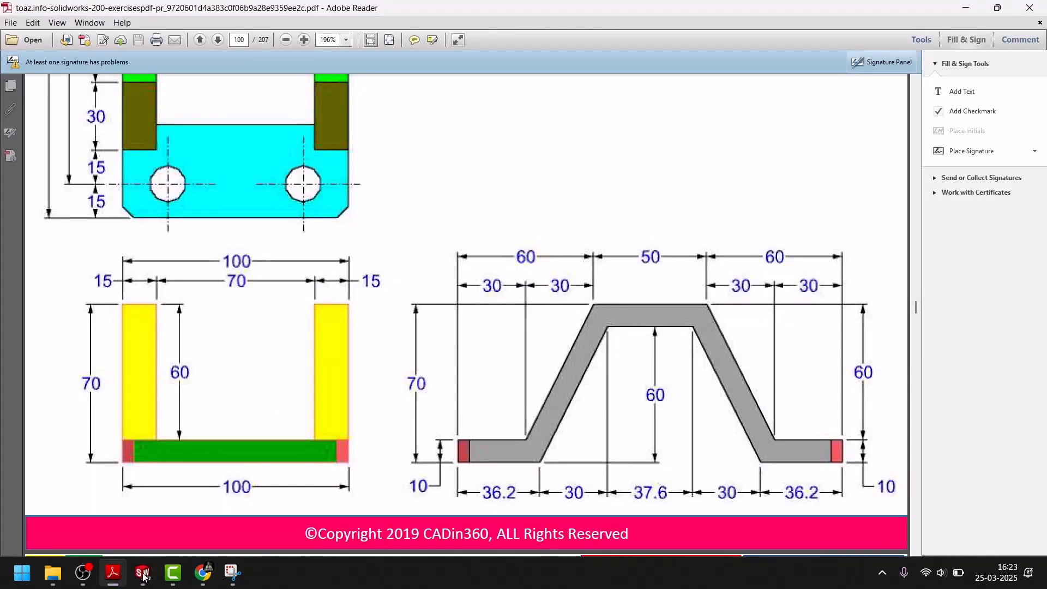
{"action": "mouse_move", "coordinate": [164, 569]}
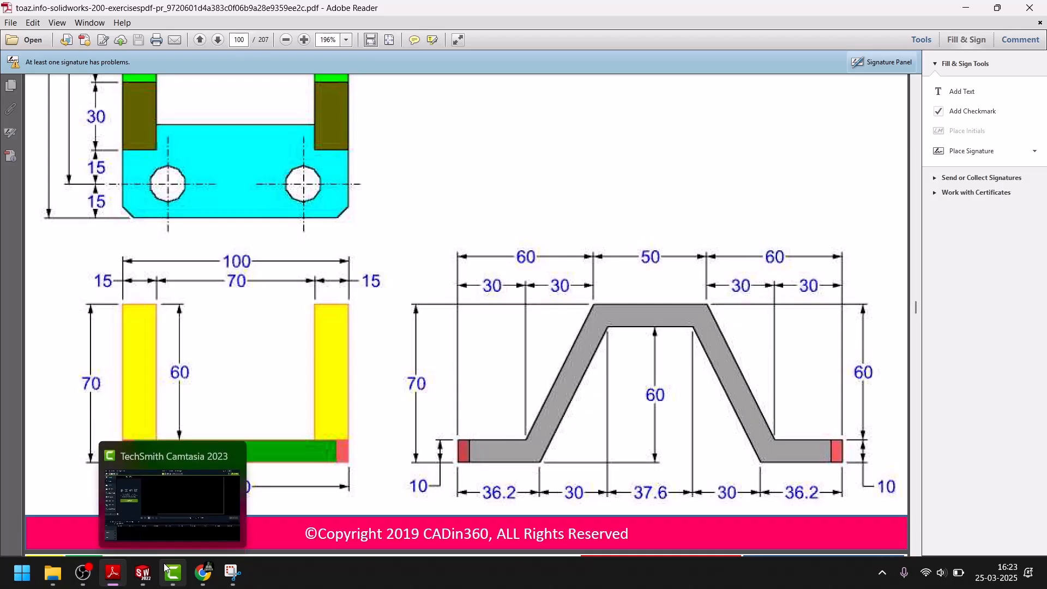
{"action": "left_click", "coordinate": [165, 569]}
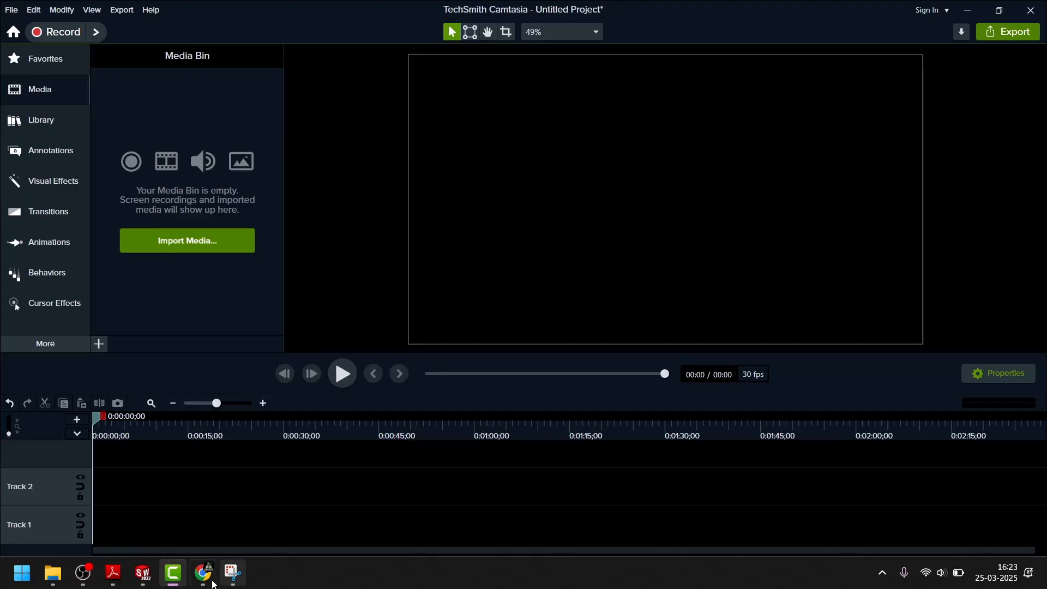
{"action": "left_click", "coordinate": [173, 572]}
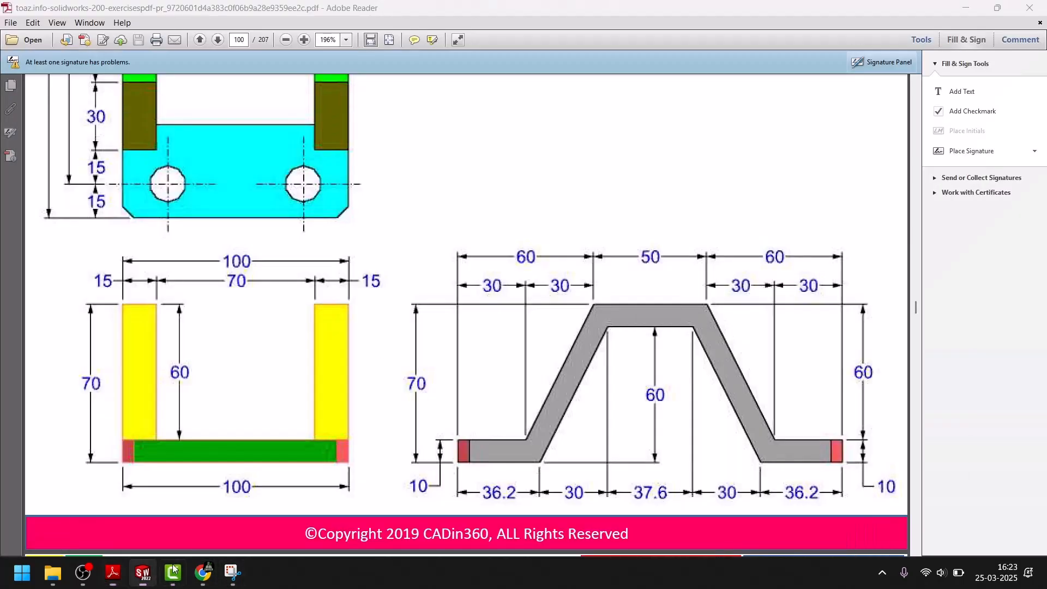
{"action": "left_click", "coordinate": [142, 572]}
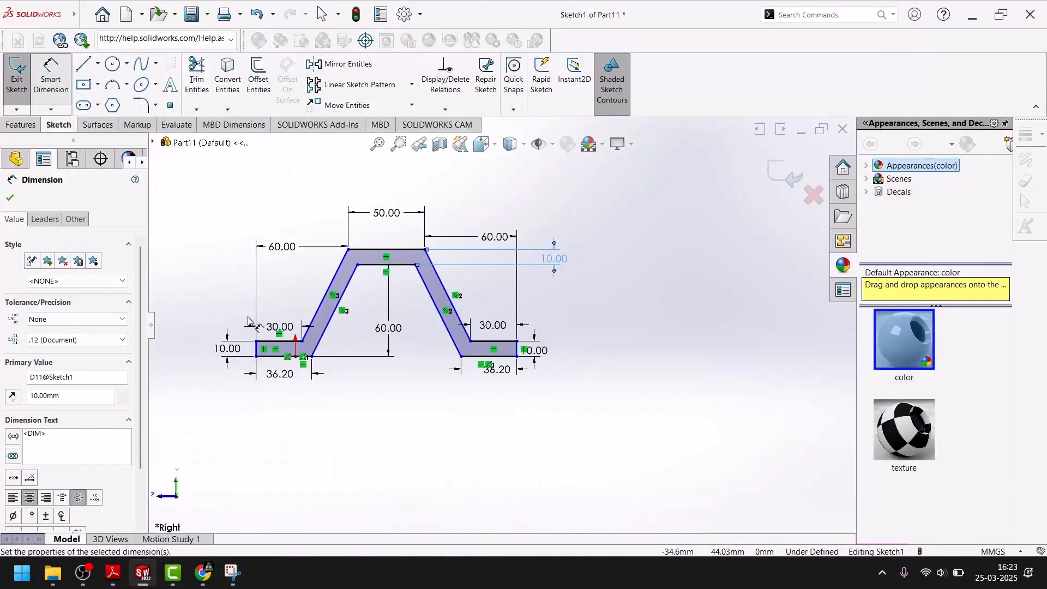
{"action": "scroll", "coordinate": [243, 352], "scroll_direction": "down", "scroll_amount": 3}
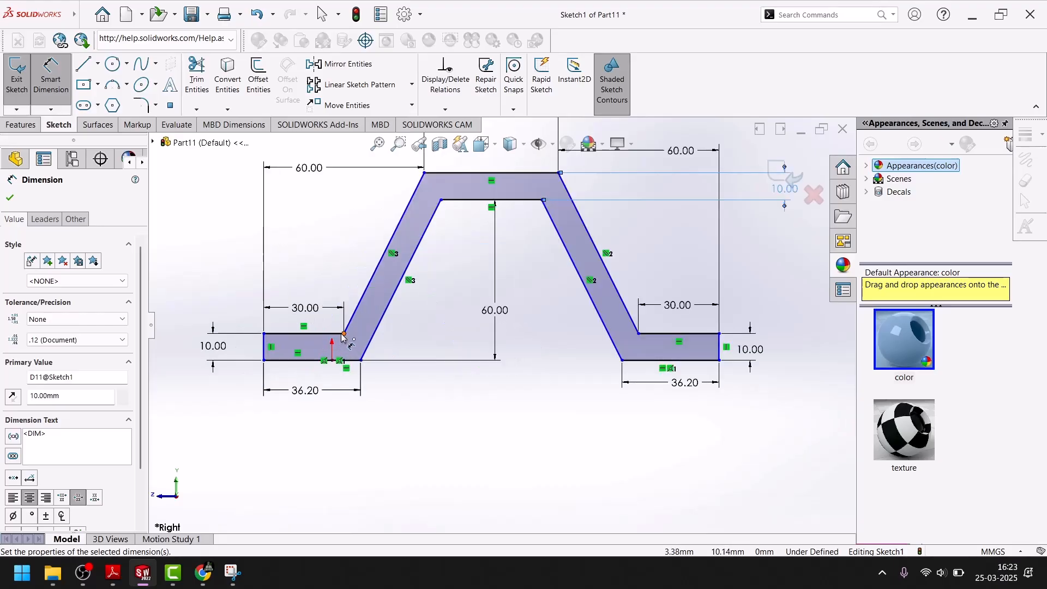
{"action": "left_click", "coordinate": [342, 333]}
{"action": "left_click", "coordinate": [423, 173]}
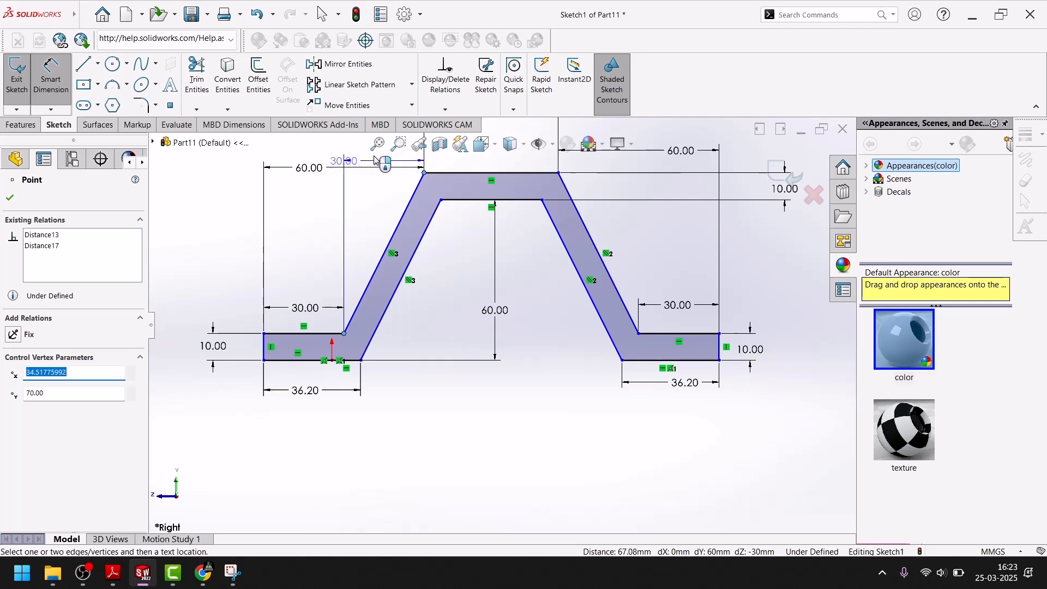
{"action": "scroll", "coordinate": [375, 179], "scroll_direction": "up", "scroll_amount": 2}
{"action": "left_click", "coordinate": [413, 186]}
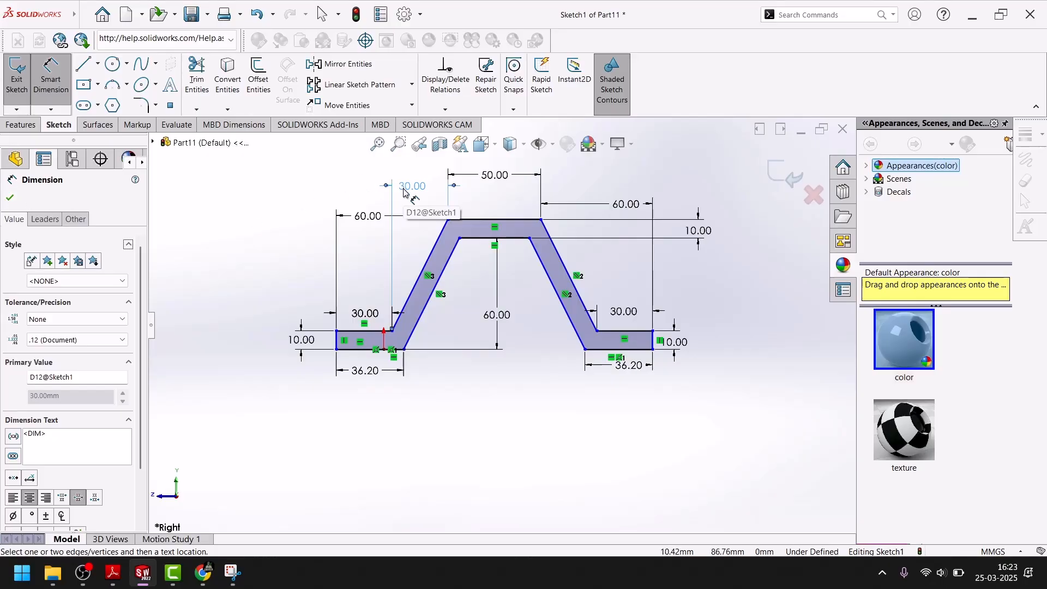
{"action": "left_click", "coordinate": [9, 200]}
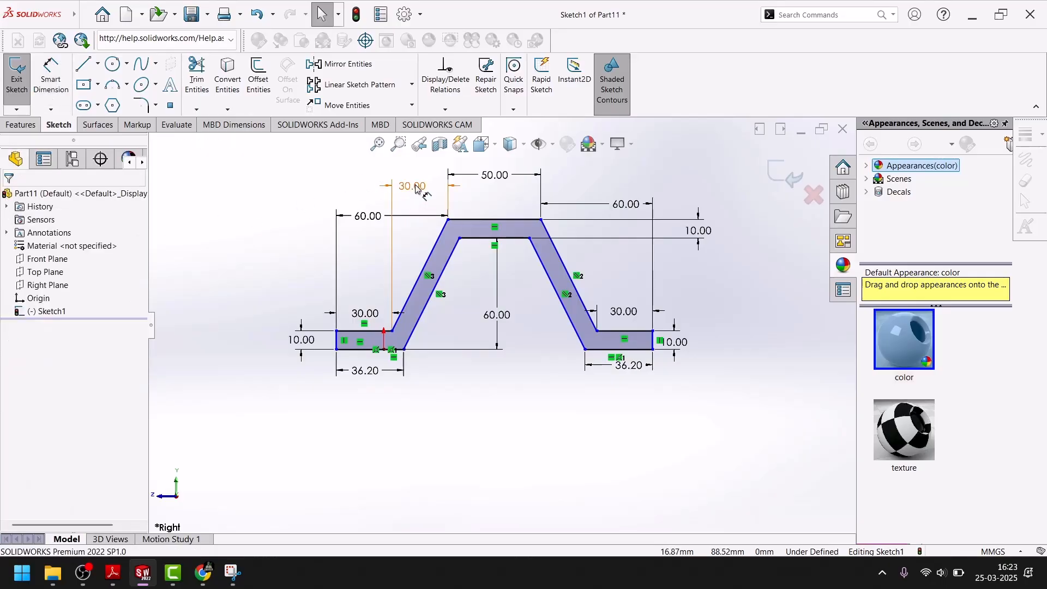
{"action": "left_click", "coordinate": [414, 187]}
{"action": "key", "text": "Delete"}
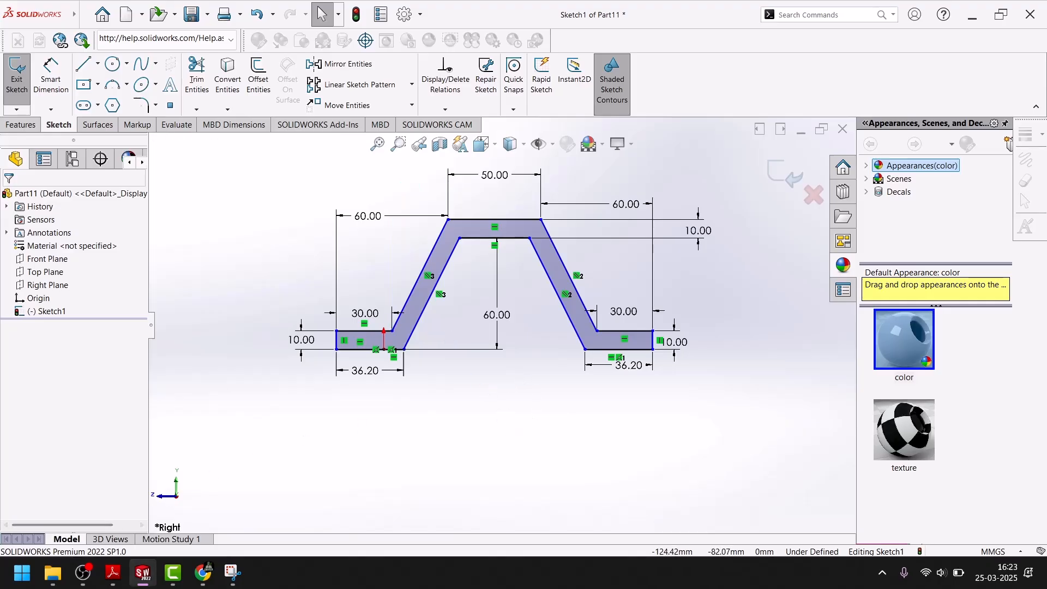
Check the PDF drawing and try dimensioning the horizontal distance from the first foot's lower inner corner to the nearby inner top corner.
{"action": "left_click", "coordinate": [142, 574]}
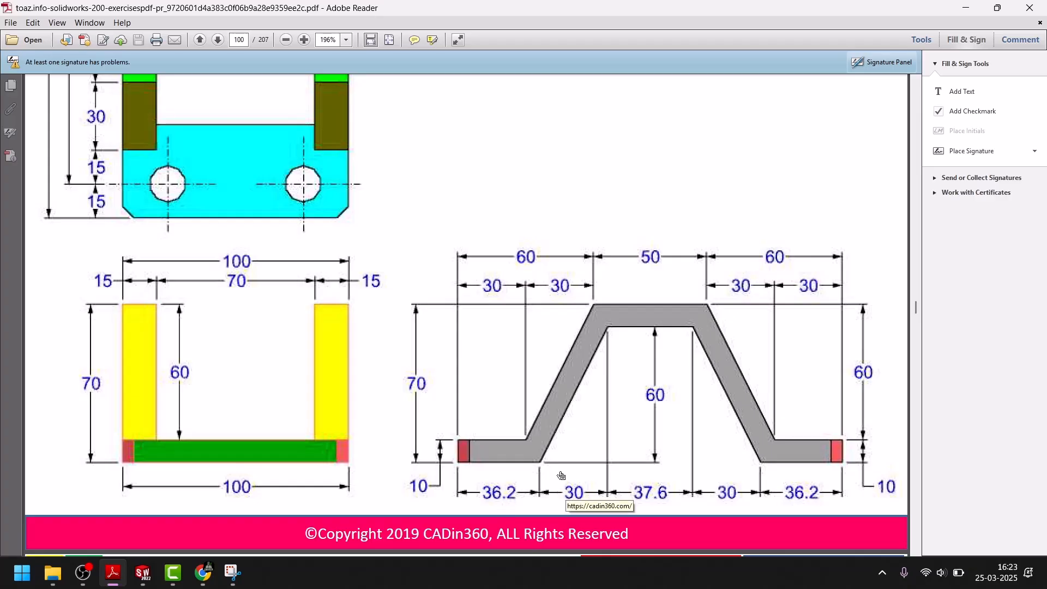
{"action": "left_click", "coordinate": [143, 573]}
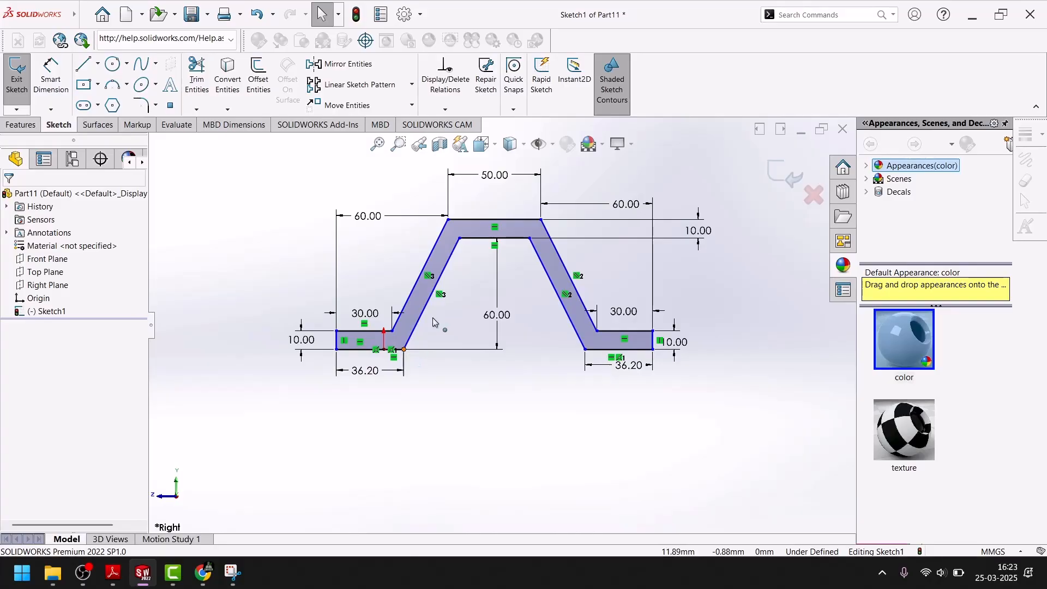
{"action": "left_click", "coordinate": [405, 349]}
{"action": "left_click", "coordinate": [460, 239]}
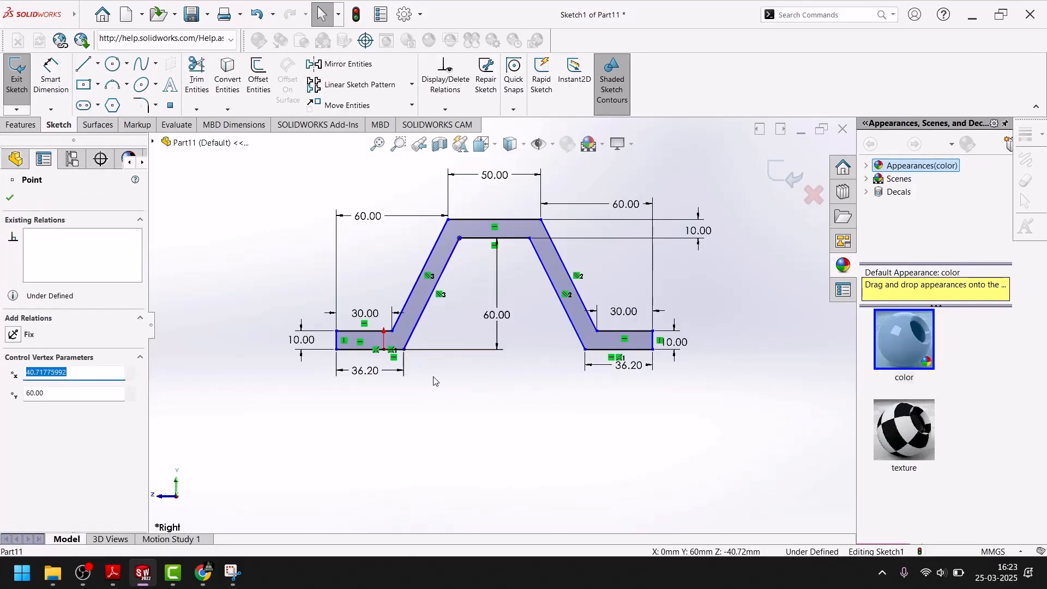
{"action": "left_click", "coordinate": [53, 82]}
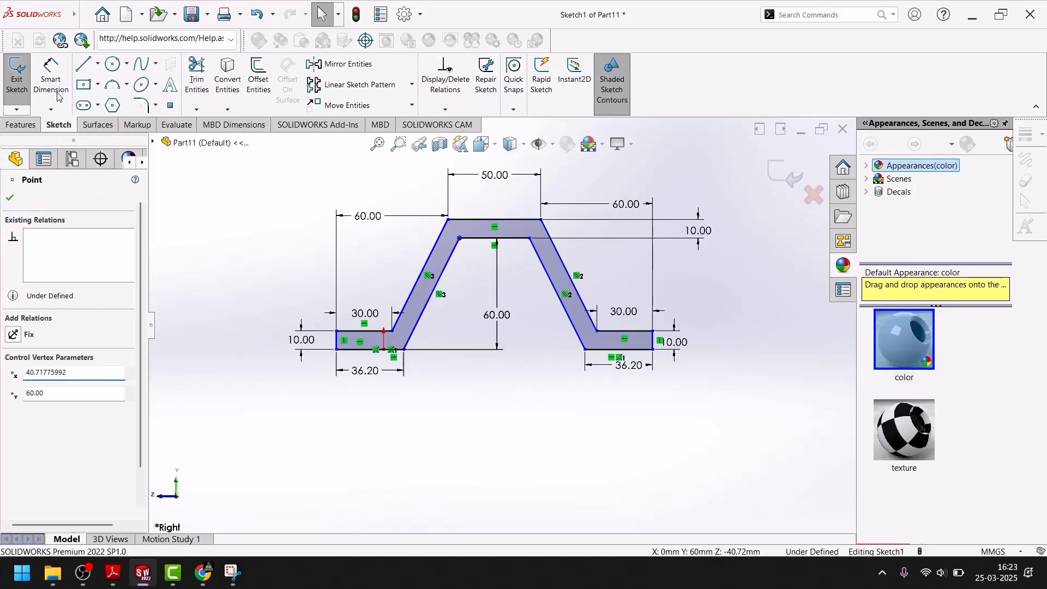
{"action": "left_click", "coordinate": [460, 238]}
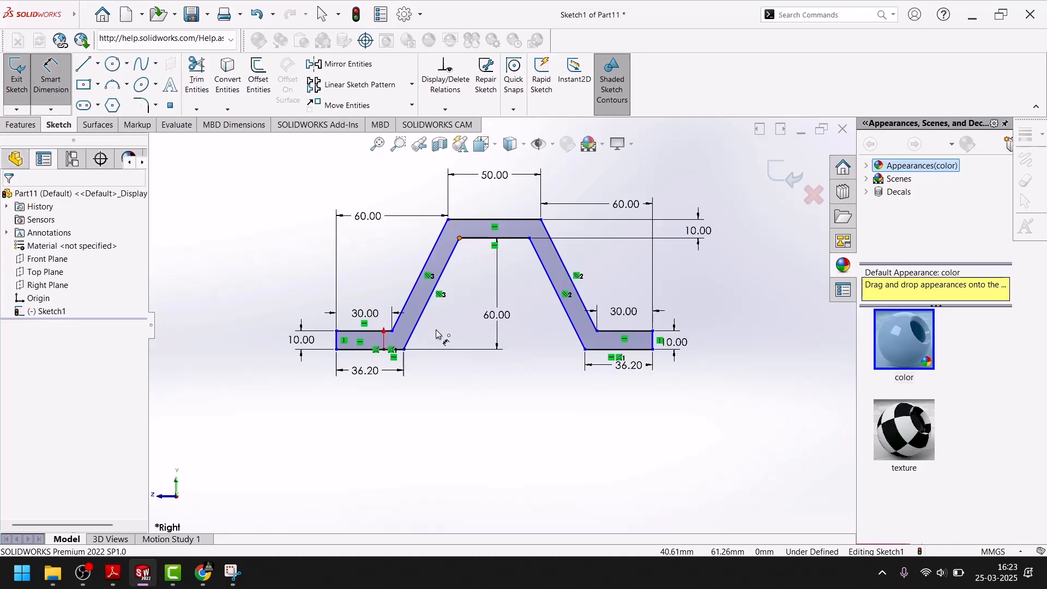
{"action": "left_click", "coordinate": [404, 350]}
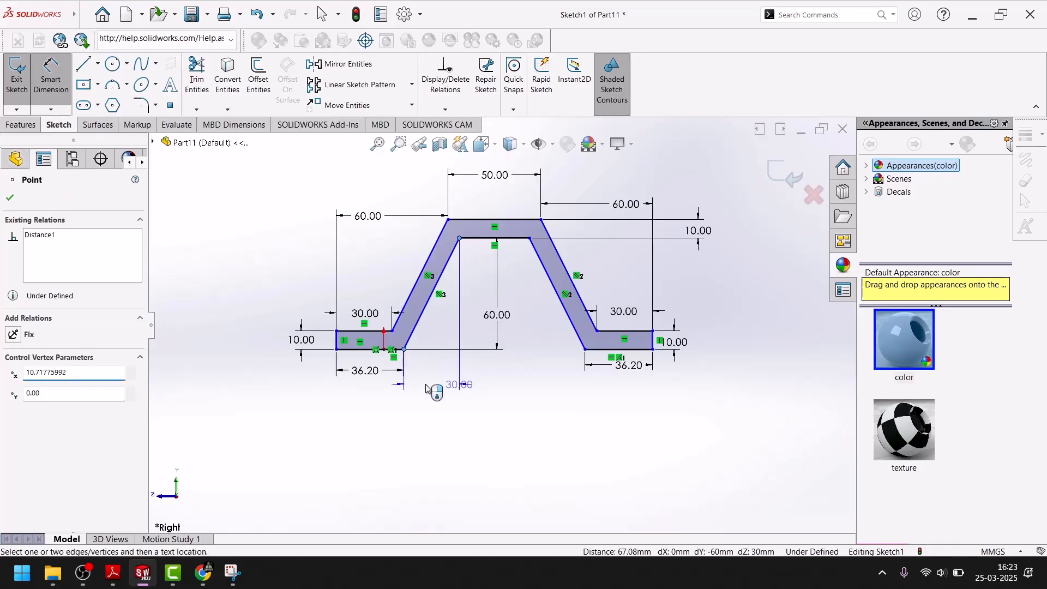
{"action": "left_click", "coordinate": [420, 389]}
{"action": "key", "text": "Delete"}
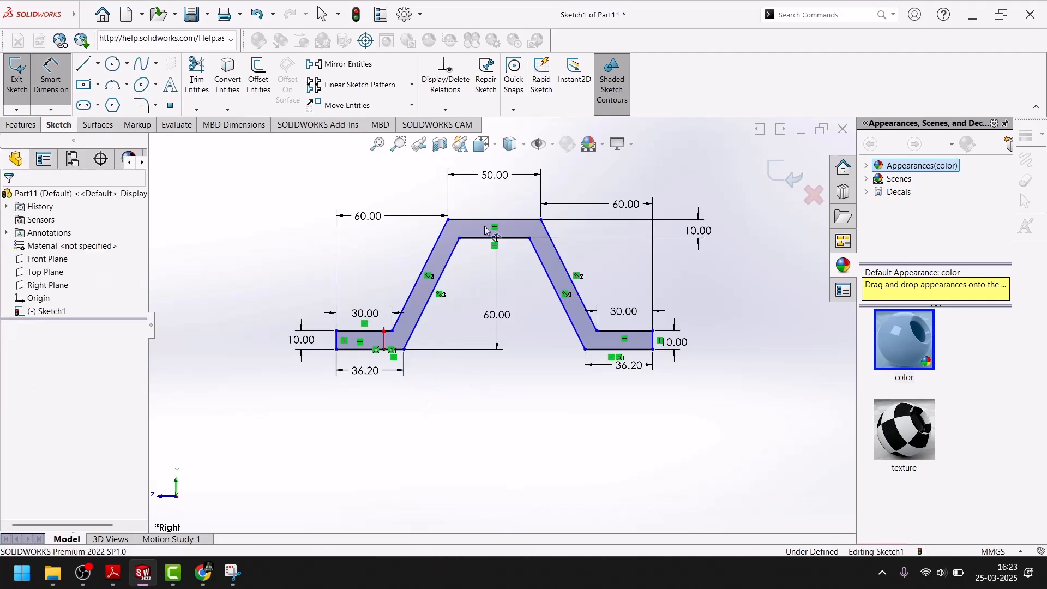
Check the PDF drawing and try dimensioning the length of the inner top line.
{"action": "left_click", "coordinate": [153, 584]}
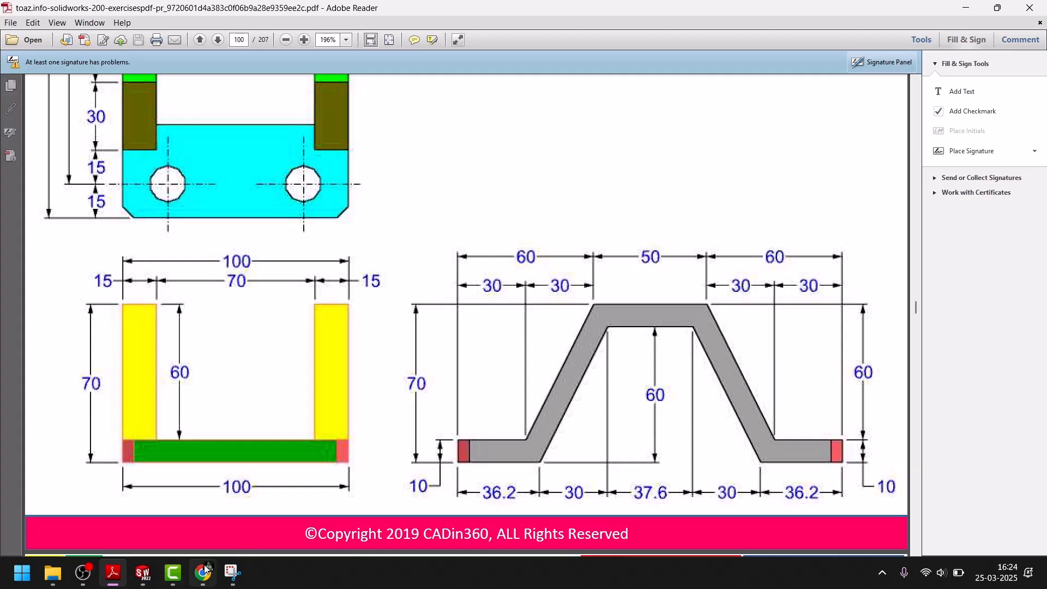
{"action": "mouse_move", "coordinate": [206, 569]}
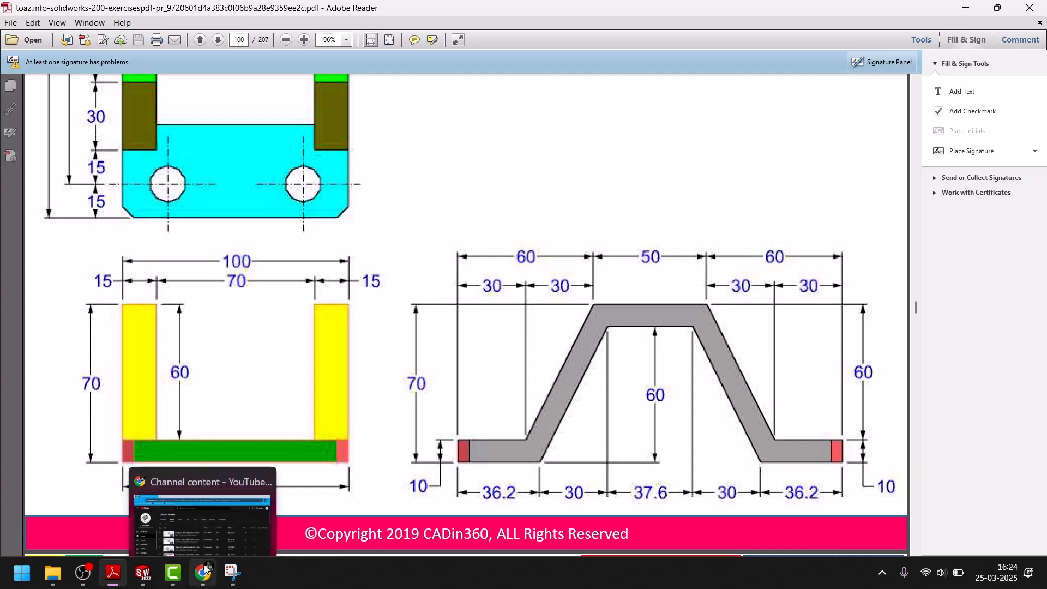
{"action": "left_click", "coordinate": [146, 570]}
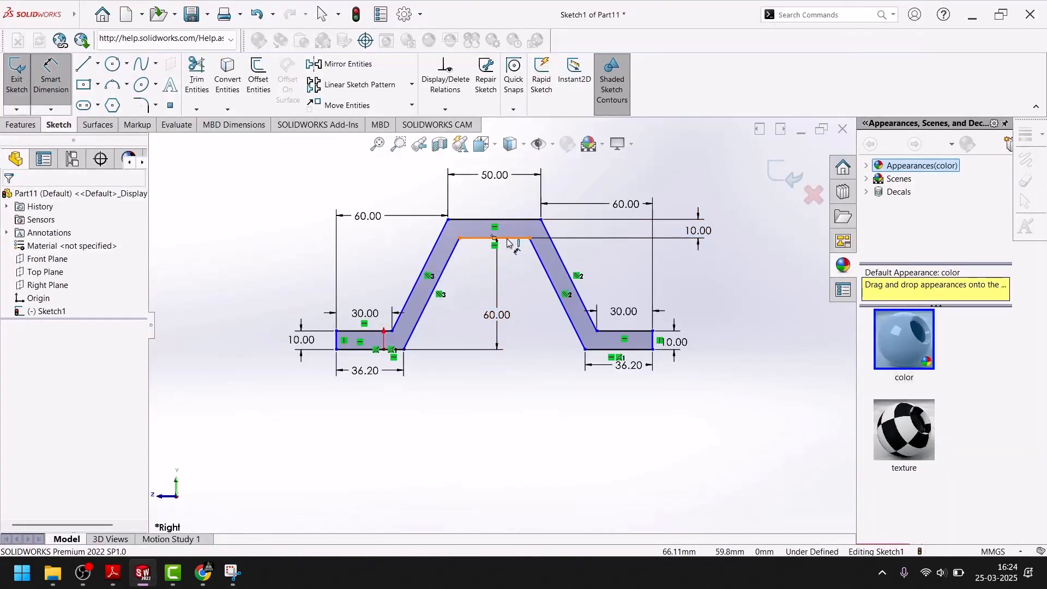
{"action": "left_click", "coordinate": [494, 238]}
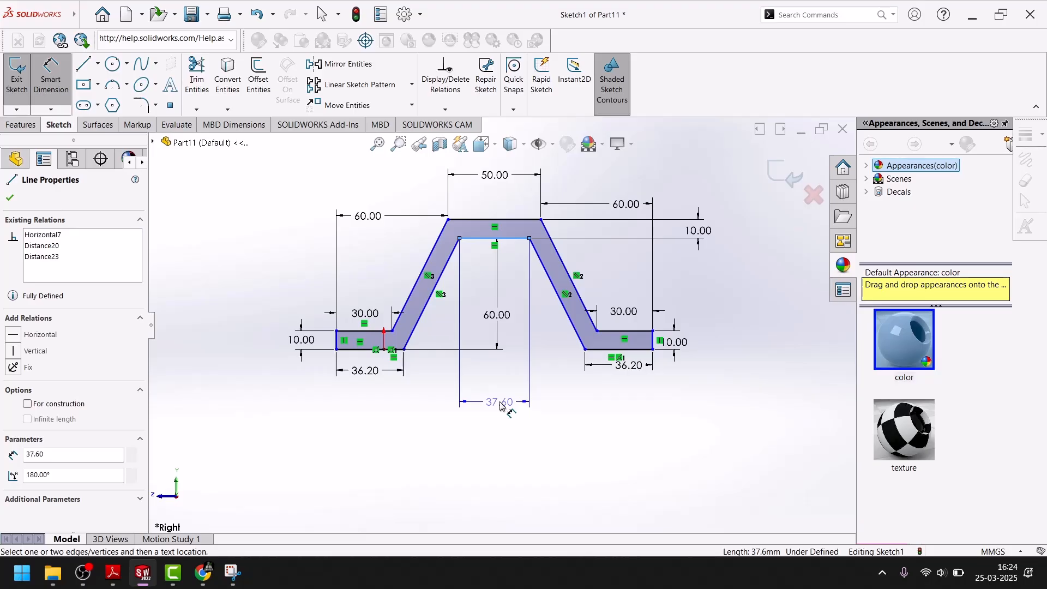
{"action": "key", "text": "Escape"}
{"action": "key", "text": "Escape"}
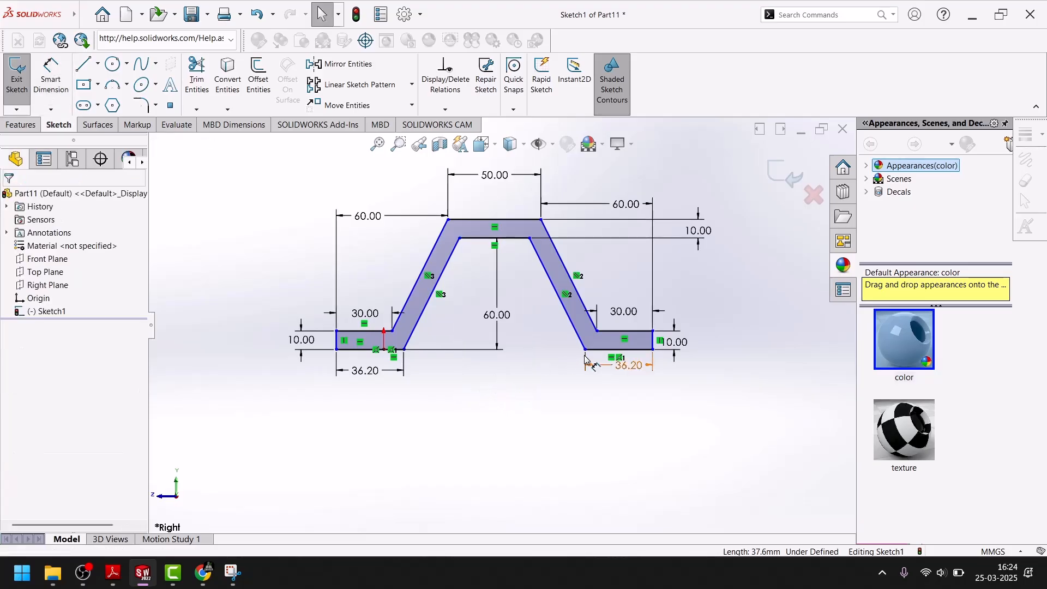
Move the profile horizontally by the second foot's lower inner corner until the first foot's outer end is about 33 mm from the origin.
{"action": "left_click_drag", "start_coordinate": [585, 349], "coordinate": [694, 349]}
{"action": "left_click", "coordinate": [497, 439]}
{"action": "scroll", "coordinate": [468, 352], "scroll_direction": "down", "scroll_amount": 3}
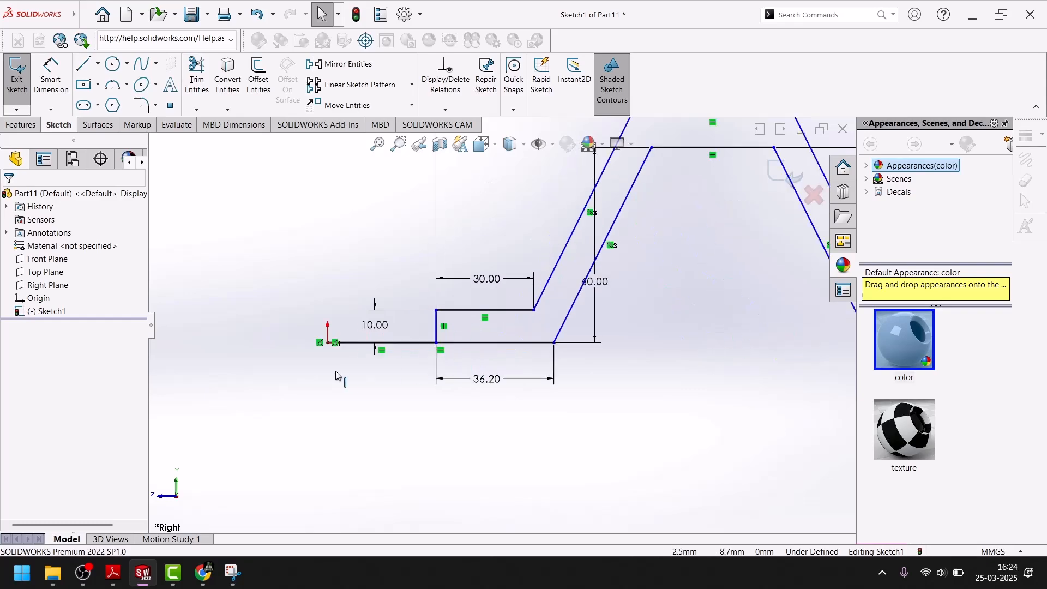
Delete the two overlapping base lines running from the origin to the first foot's lower outer and lower inner corners.
{"action": "left_click", "coordinate": [406, 347]}
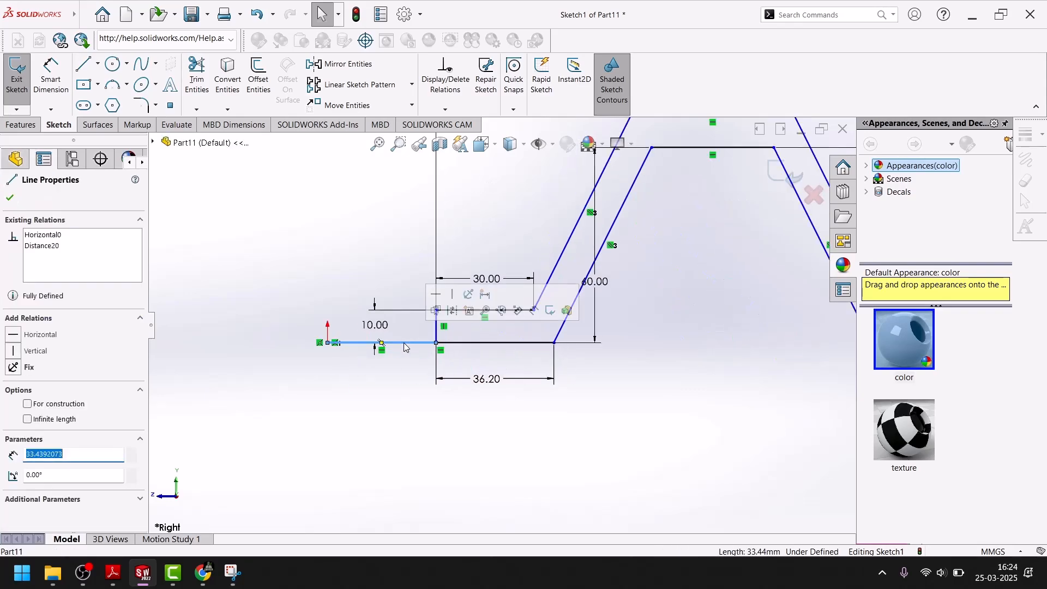
{"action": "key", "text": "Delete"}
{"action": "left_click", "coordinate": [450, 287]}
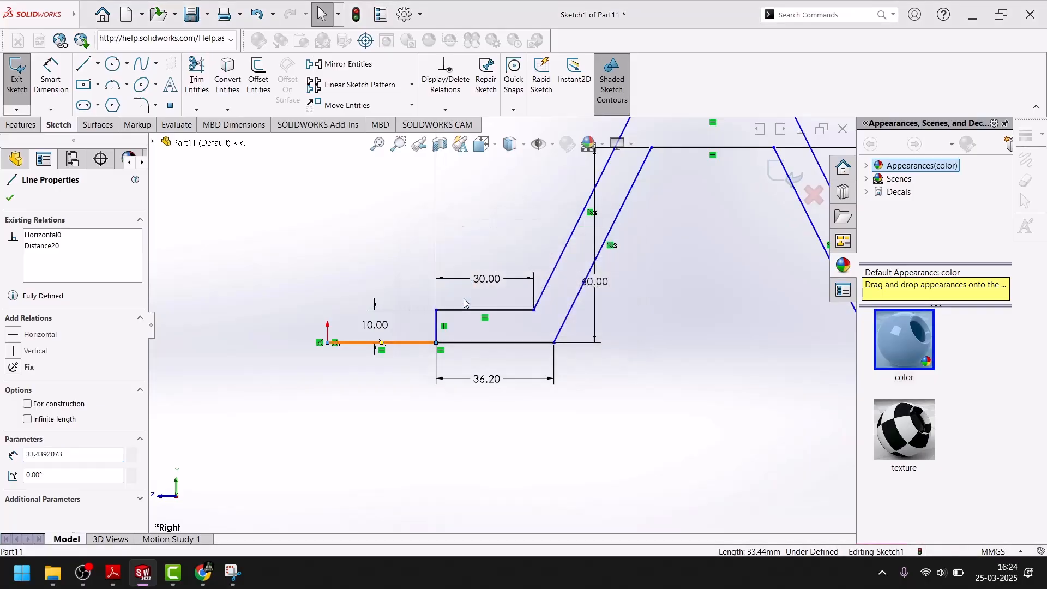
{"action": "left_click", "coordinate": [392, 343]}
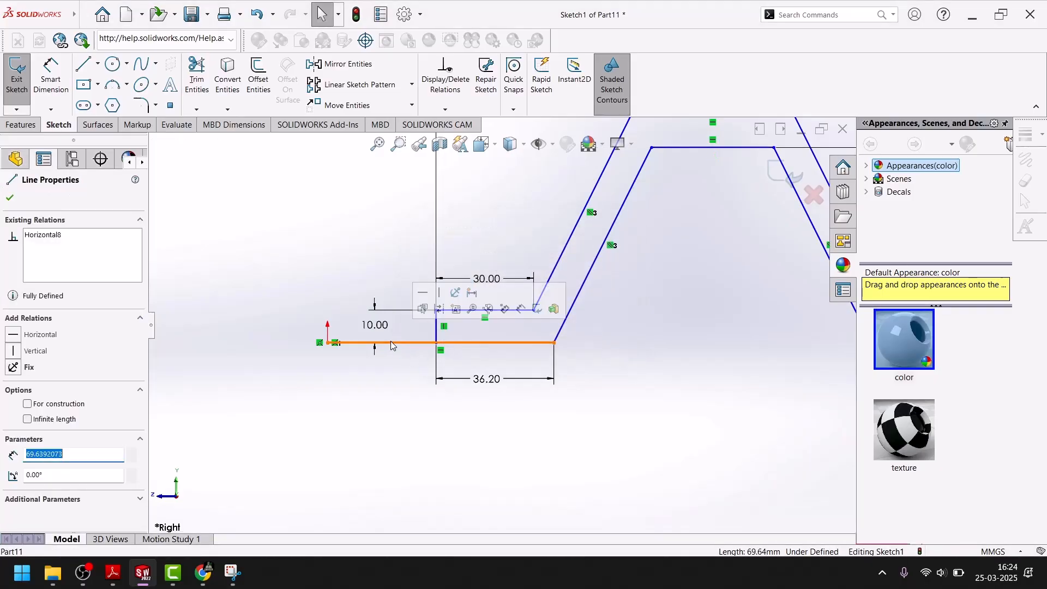
{"action": "key", "text": "Delete"}
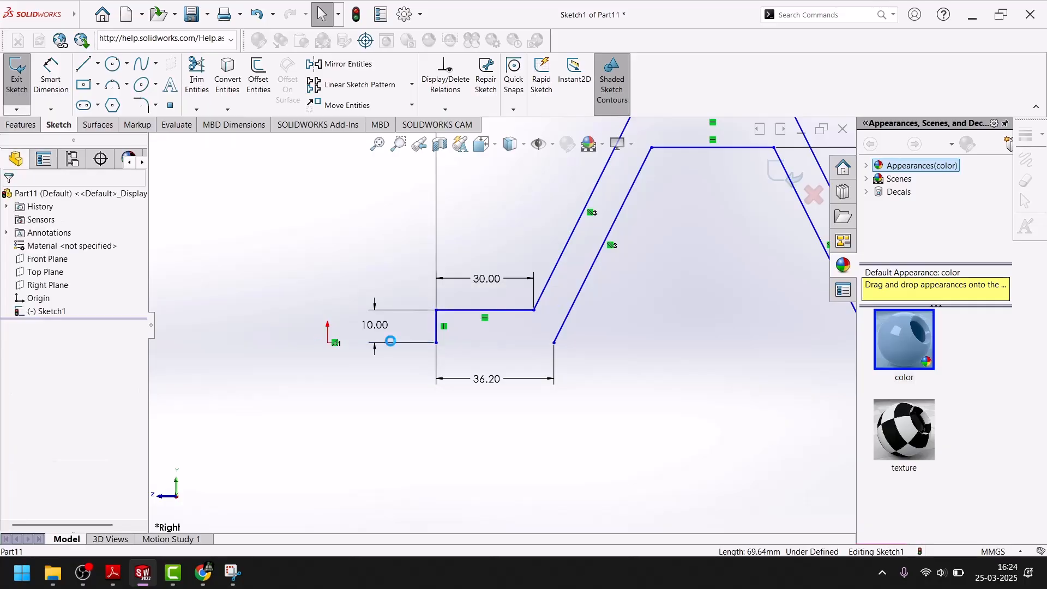
Draw a horizontal line between the first foot's lower outer and lower inner corners to close the profile.
{"action": "left_click", "coordinate": [51, 79]}
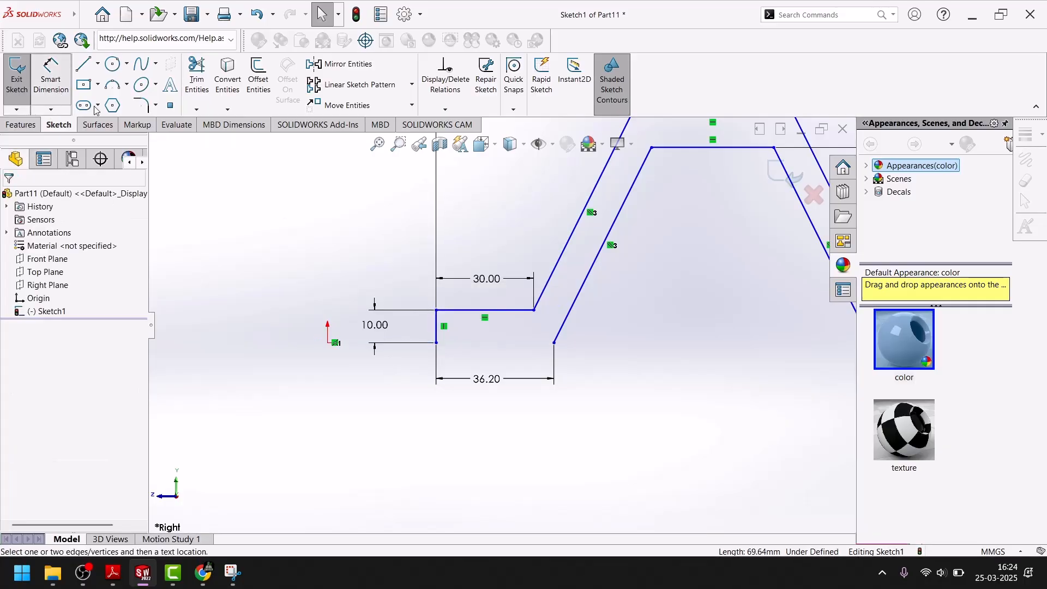
{"action": "left_click", "coordinate": [437, 342]}
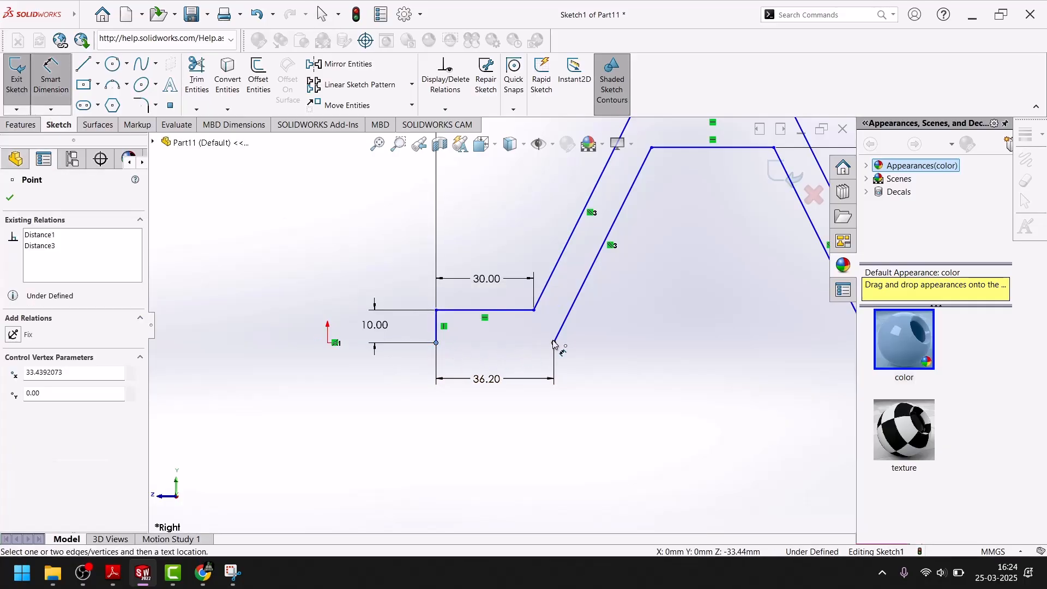
{"action": "left_click", "coordinate": [83, 64]}
{"action": "left_click", "coordinate": [436, 342]}
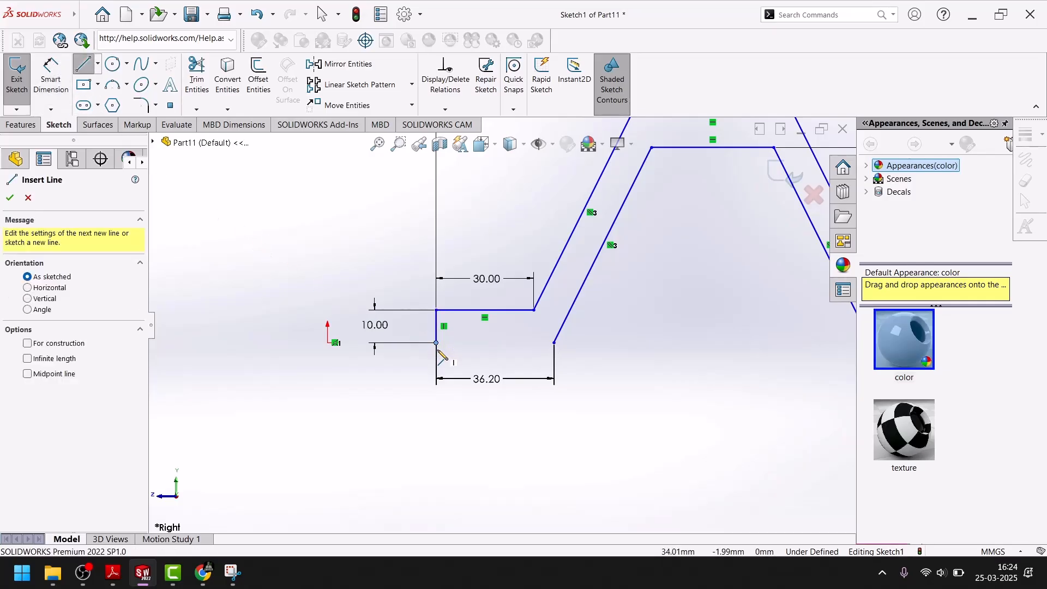
{"action": "left_click", "coordinate": [554, 343]}
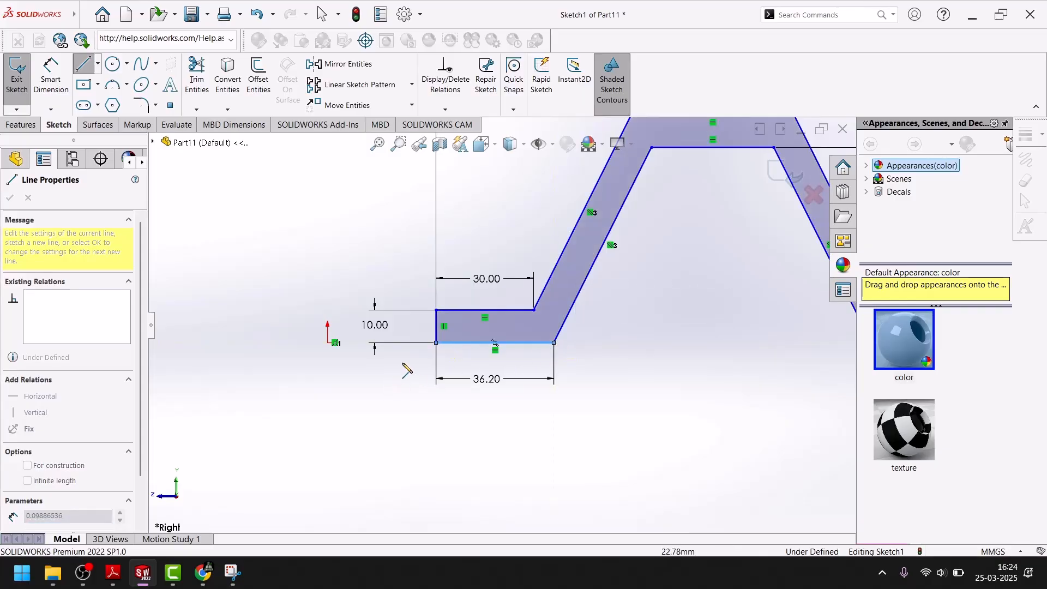
{"action": "left_click", "coordinate": [345, 415]}
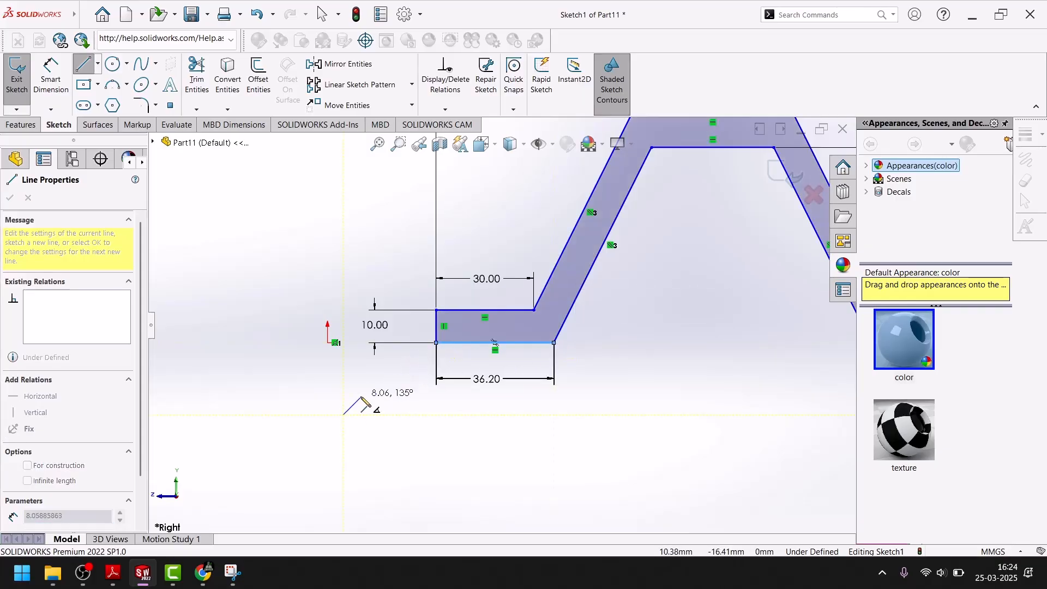
{"action": "key", "text": "Escape"}
{"action": "key", "text": "Escape"}
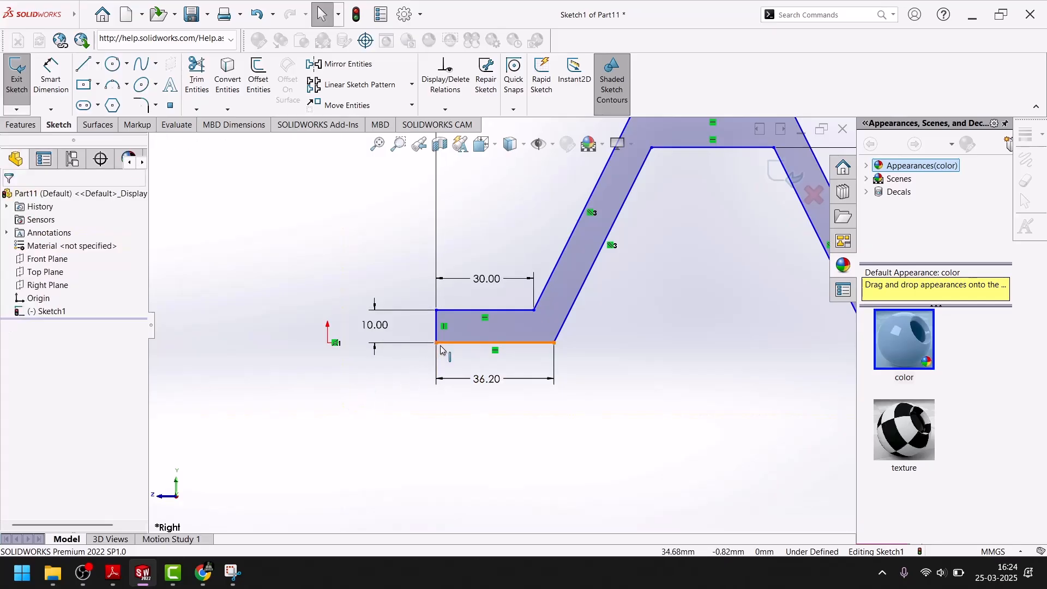
Make the first foot's lower outer corner coincident with the origin.
{"action": "left_click", "coordinate": [441, 345]}
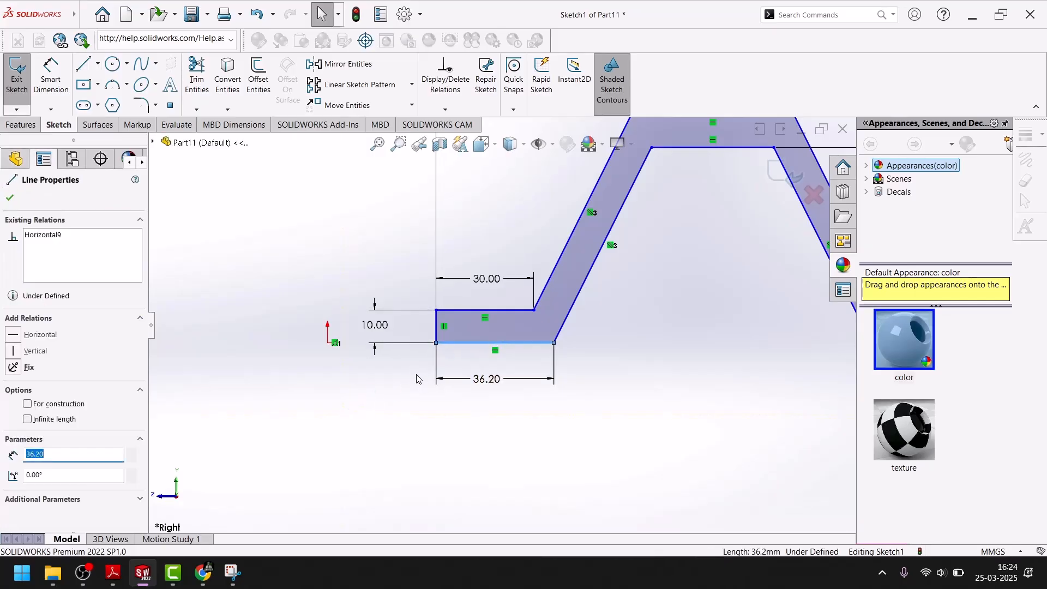
{"action": "left_click", "coordinate": [432, 356]}
{"action": "left_click", "coordinate": [436, 343]}
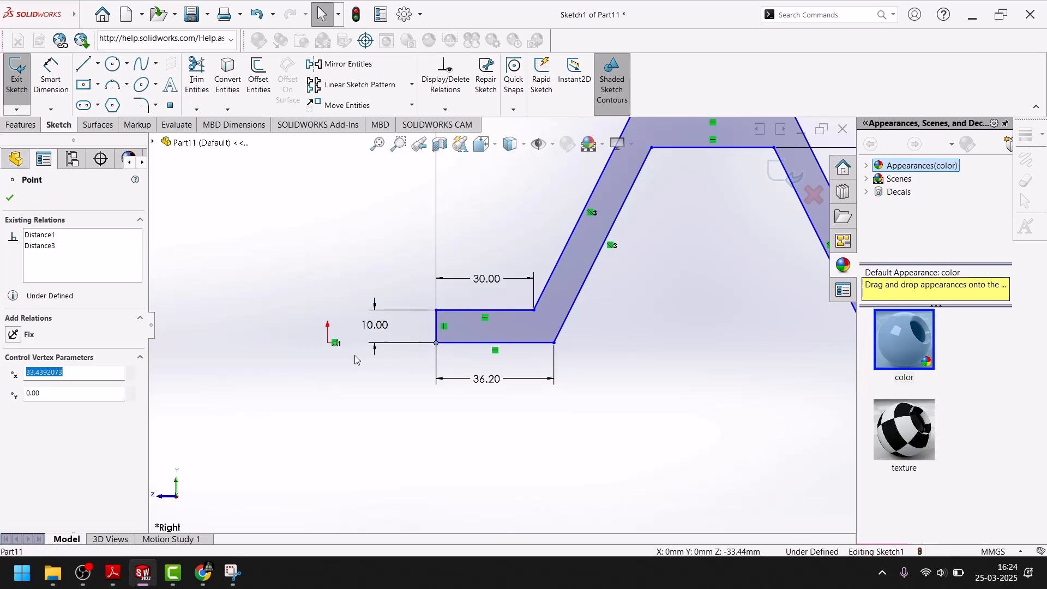
{"action": "left_click", "coordinate": [328, 343]}
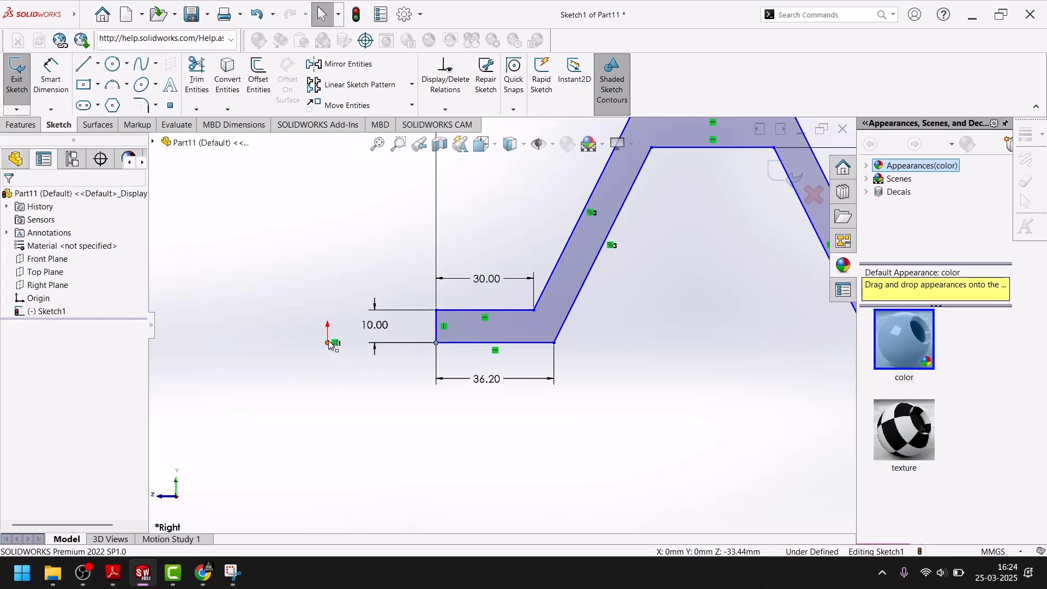
{"action": "left_click", "coordinate": [436, 342], "text": "ctrl"}
{"action": "left_click", "coordinate": [392, 293]}
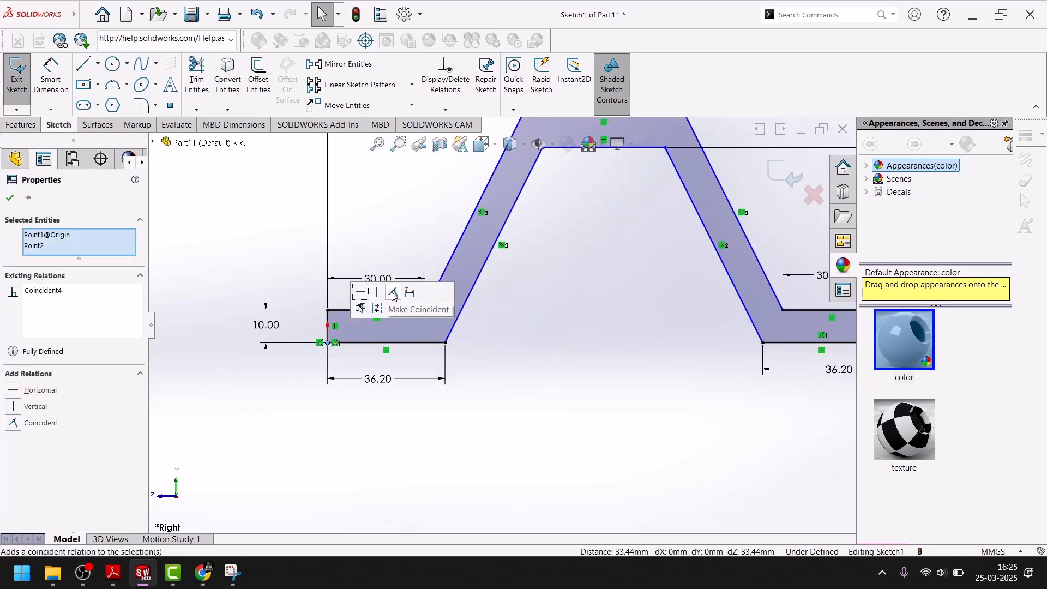
{"action": "left_click", "coordinate": [492, 418]}
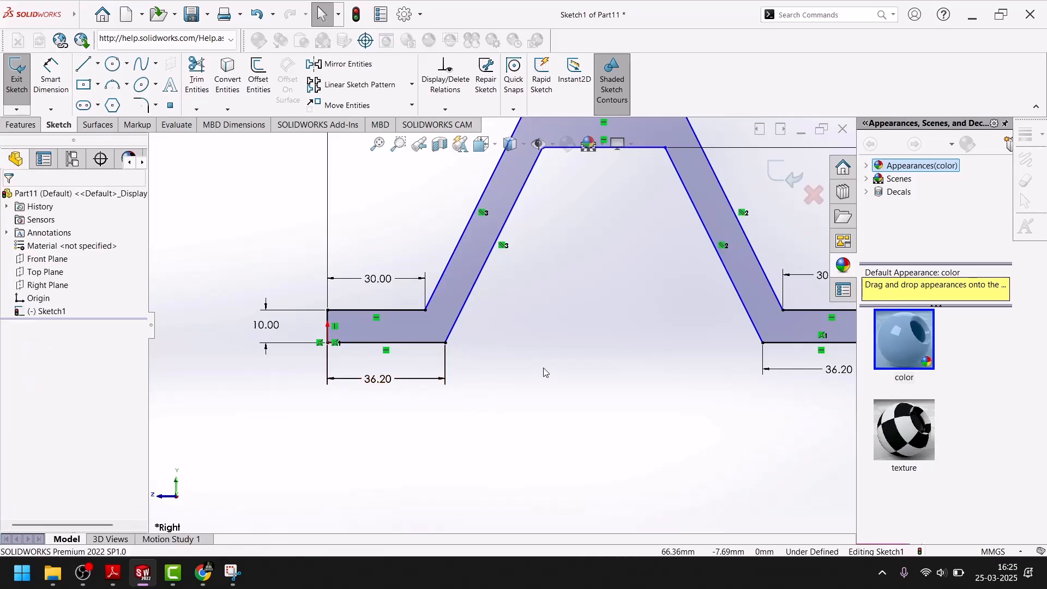
Test which profile points can still move by shifting one end of the outer top line slightly downward.
{"action": "left_click", "coordinate": [445, 343]}
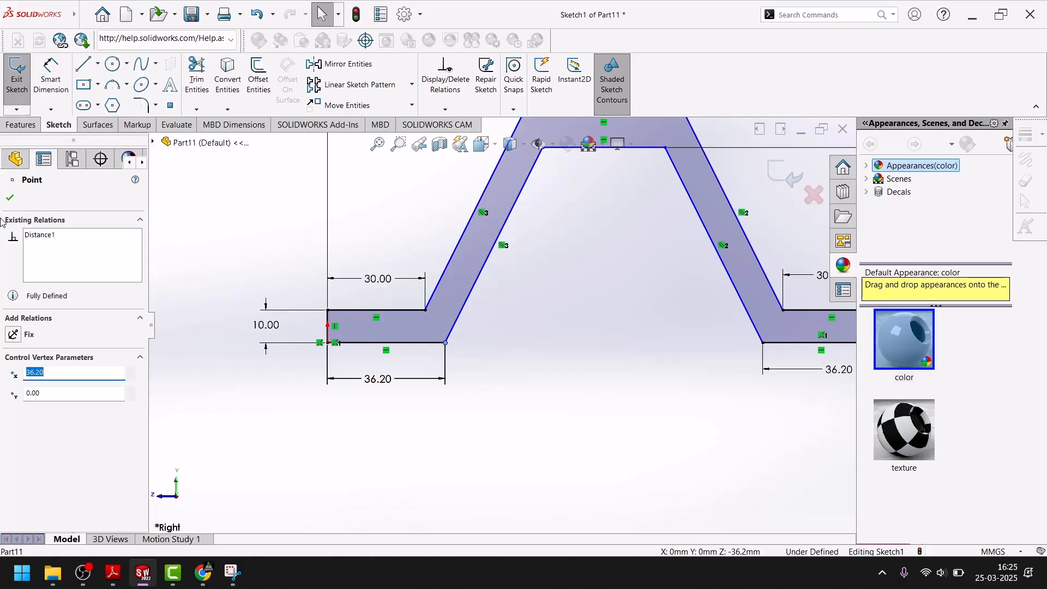
{"action": "left_click", "coordinate": [16, 201]}
{"action": "key", "text": "z"}
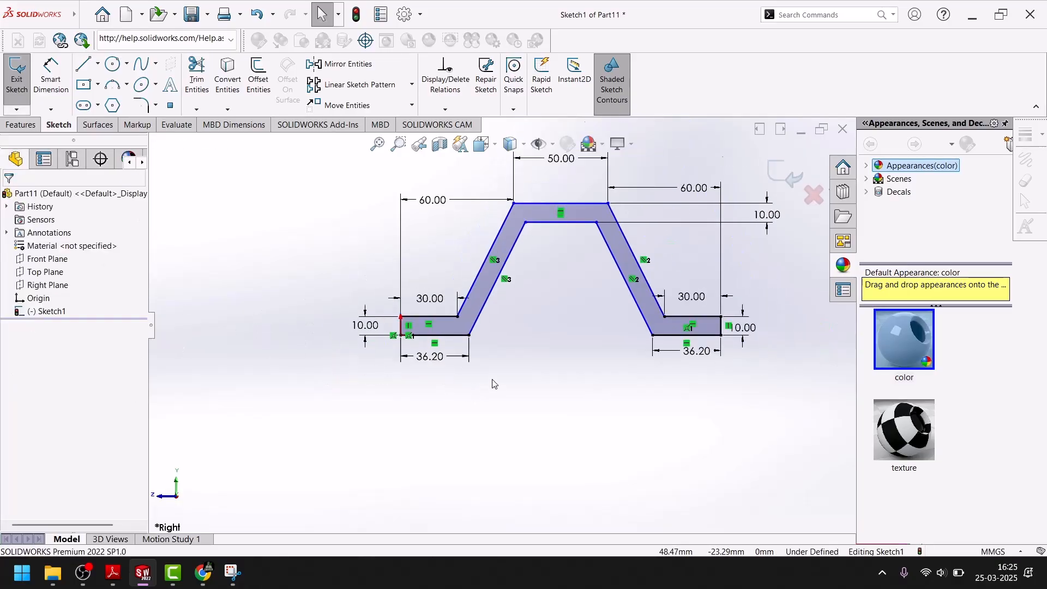
{"action": "left_click", "coordinate": [653, 335]}
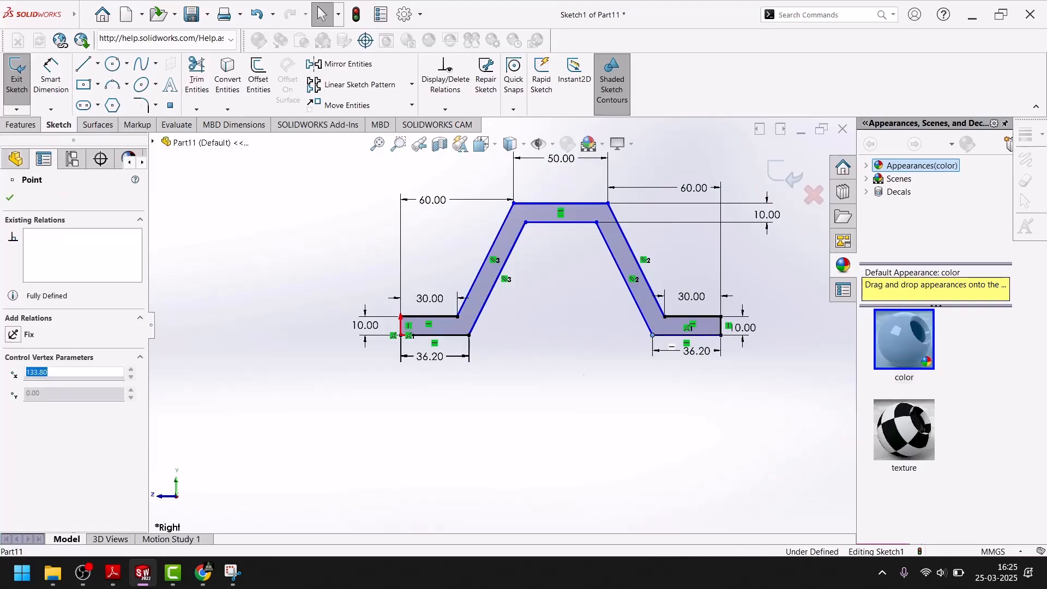
{"action": "left_click", "coordinate": [579, 374]}
{"action": "mouse_move", "coordinate": [608, 202]}
{"action": "left_mouse_down"}
{"action": "mouse_move", "coordinate": [578, 284]}
{"action": "mouse_move", "coordinate": [587, 213]}
{"action": "left_mouse_up"}
{"action": "left_click", "coordinate": [562, 345]}
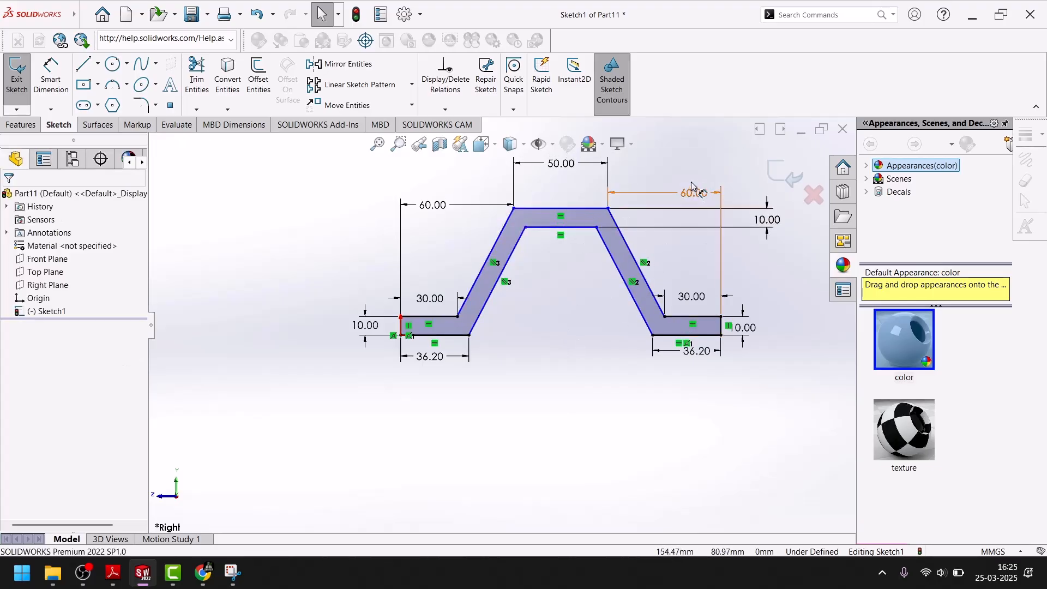
Dimension the inner top line 60 mm above the first foot's lower inner corner and exit the sketch.
{"action": "left_click", "coordinate": [51, 73]}
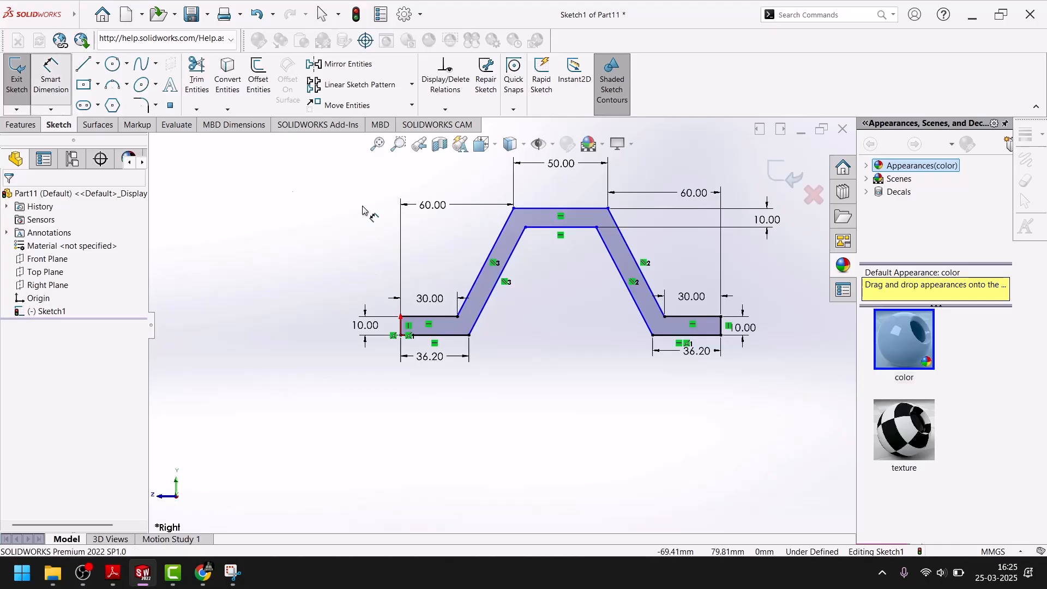
{"action": "left_click", "coordinate": [550, 228]}
{"action": "left_click", "coordinate": [458, 333]}
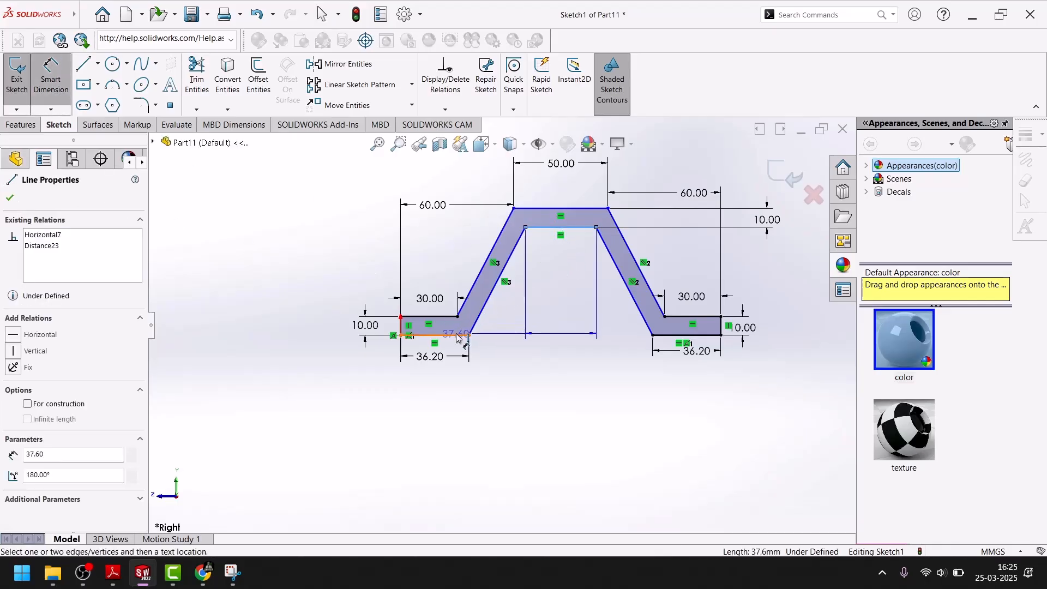
{"action": "left_click", "coordinate": [548, 302]}
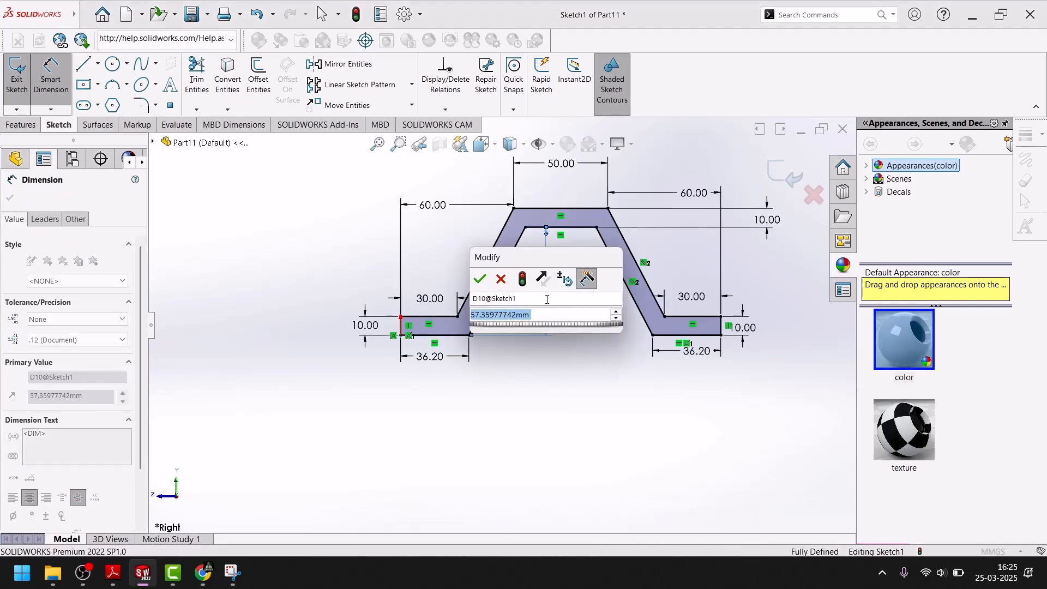
{"action": "key", "text": "Return"}
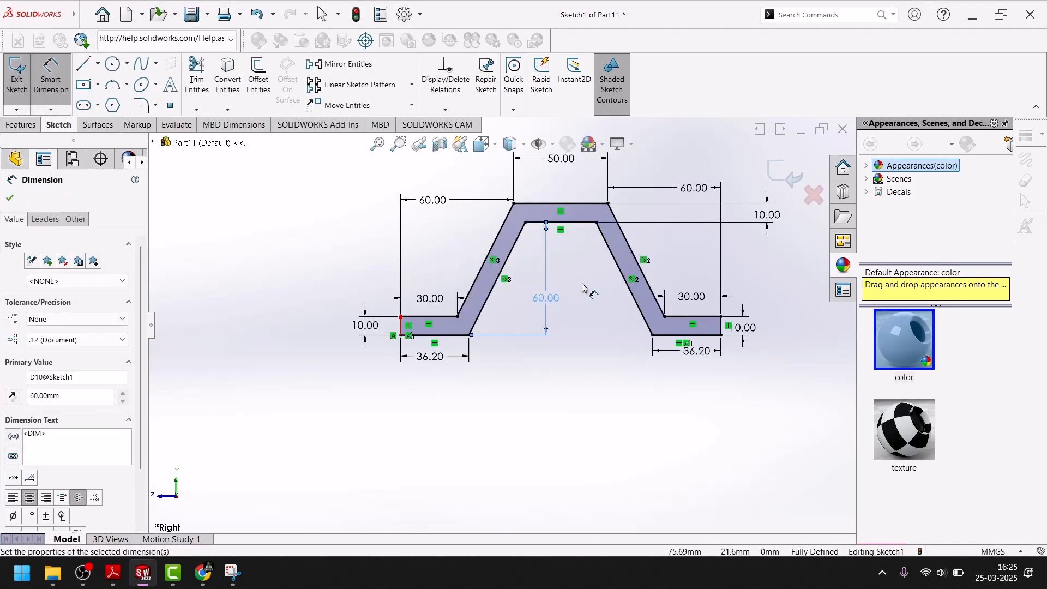
{"action": "left_click", "coordinate": [10, 198]}
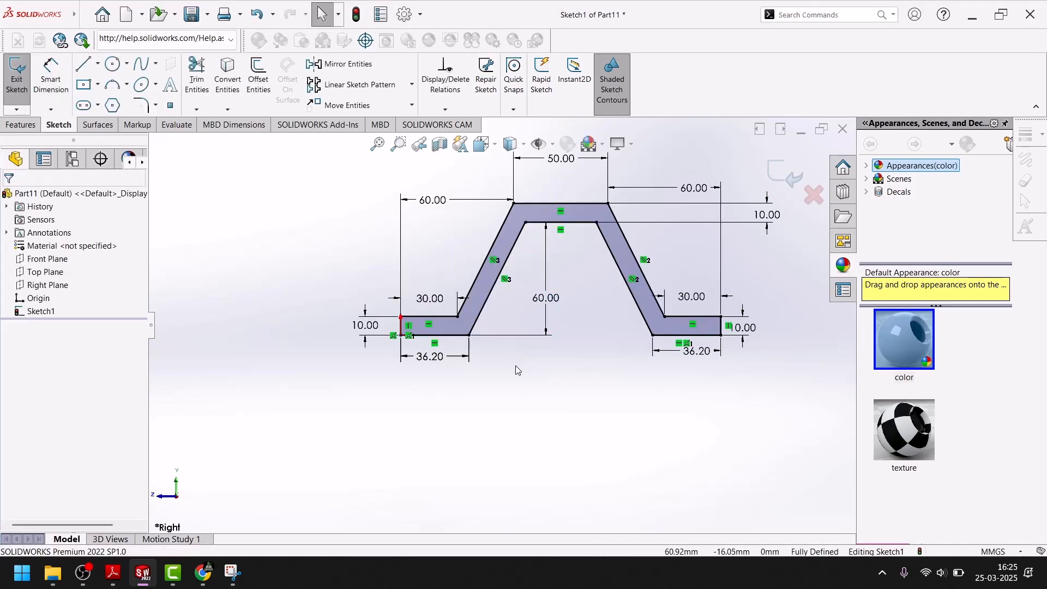
{"action": "left_click", "coordinate": [789, 181]}
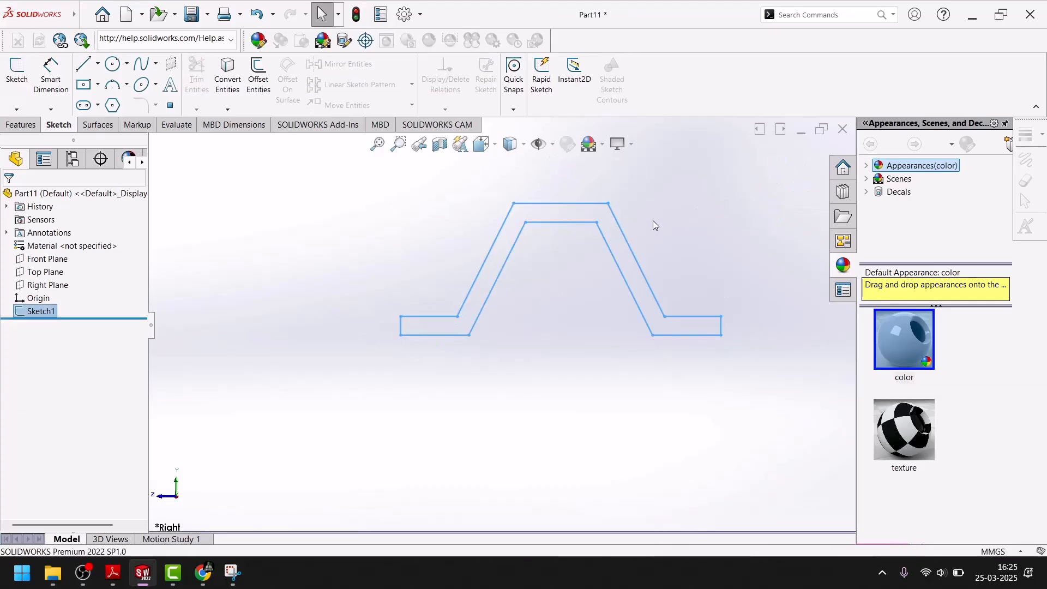
Check the bracket's width in the PDF drawing and extrude the side profile as a blind boss 100 mm deep.
{"action": "left_click", "coordinate": [9, 127]}
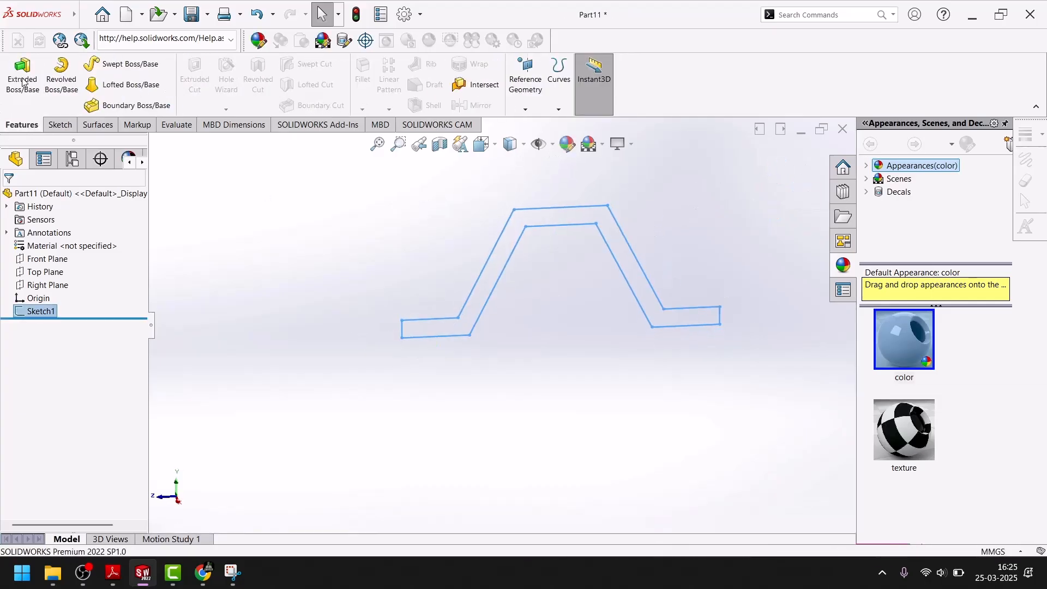
{"action": "left_click", "coordinate": [22, 74]}
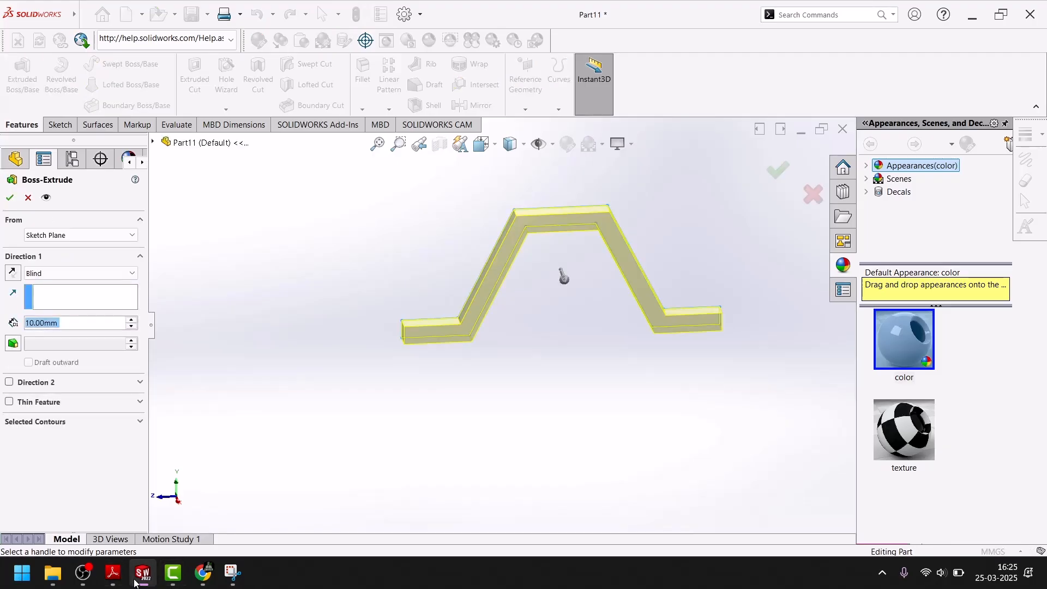
{"action": "left_click", "coordinate": [113, 572]}
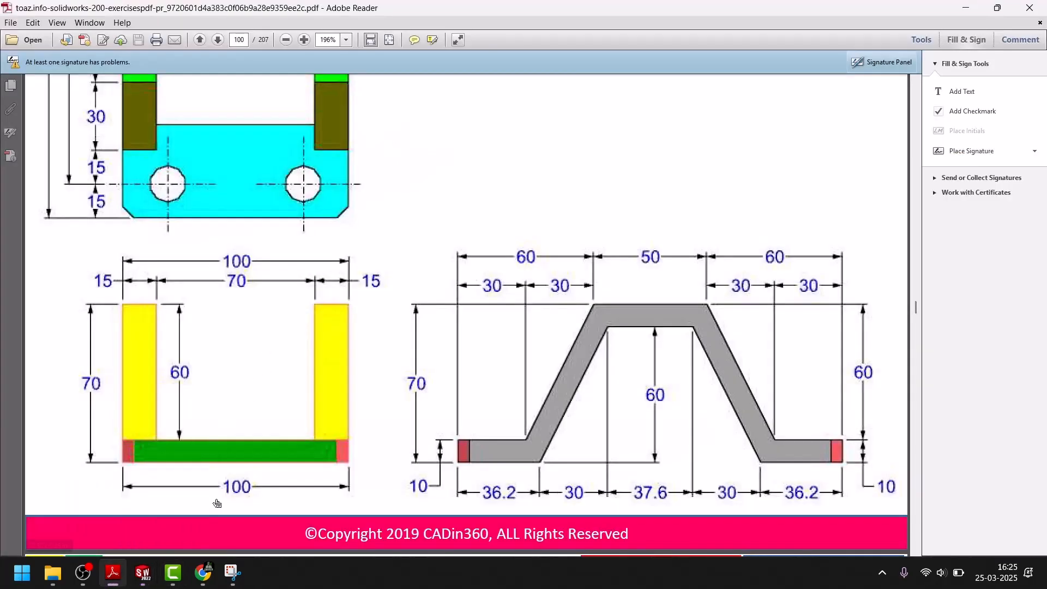
{"action": "left_click", "coordinate": [143, 574]}
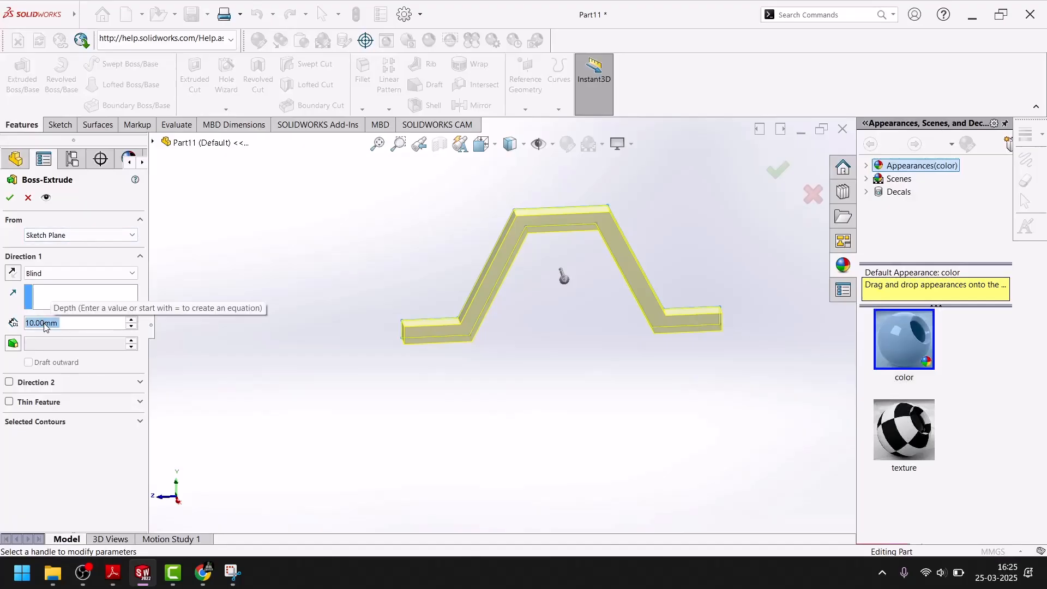
{"action": "type", "text": "100"}
{"action": "key", "text": "Return"}
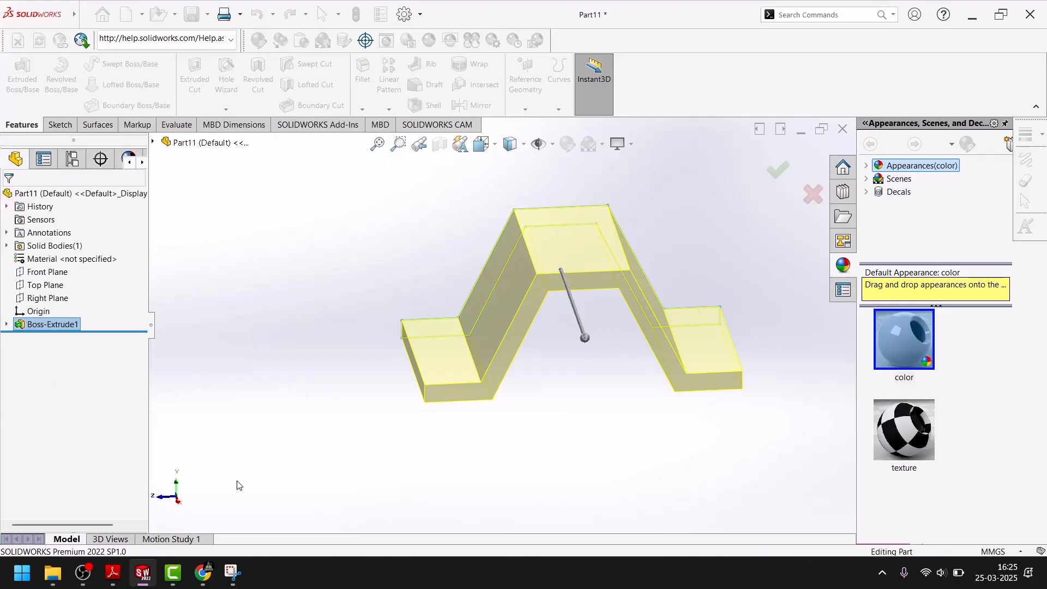
Start a sketch on the bracket's upper flat face and check the plan view in the PDF drawing.
{"action": "left_click", "coordinate": [568, 241]}
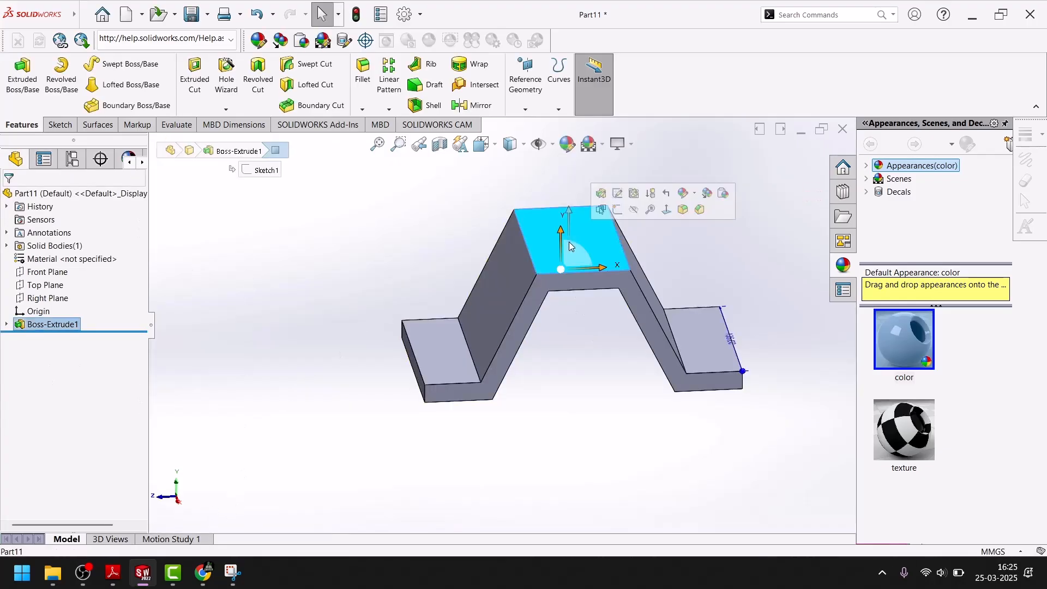
{"action": "left_click", "coordinate": [622, 213]}
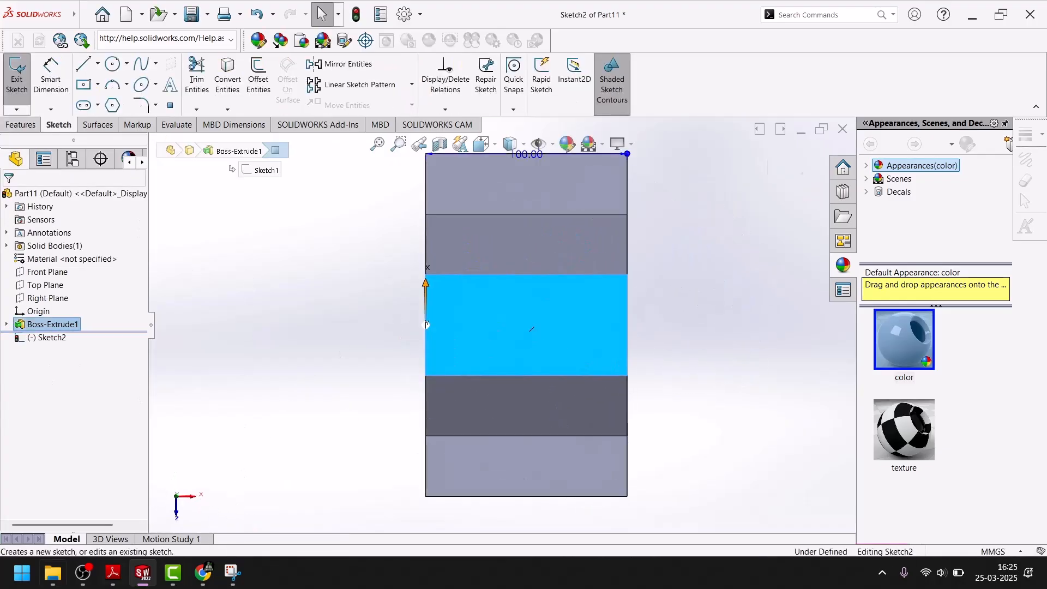
{"action": "left_click", "coordinate": [143, 580]}
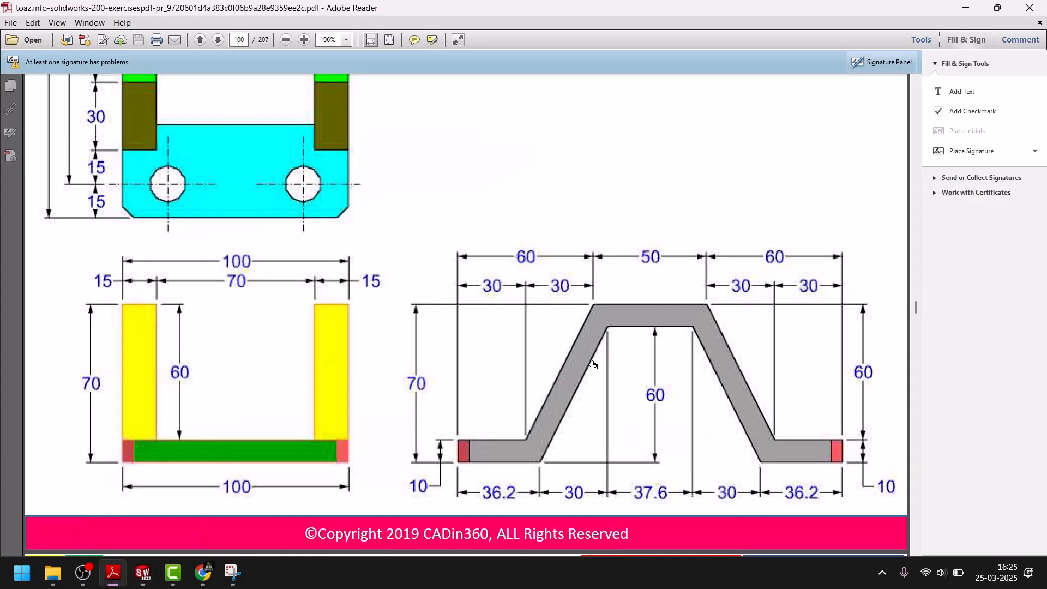
{"action": "scroll", "coordinate": [596, 361], "scroll_direction": "up", "scroll_amount": 5}
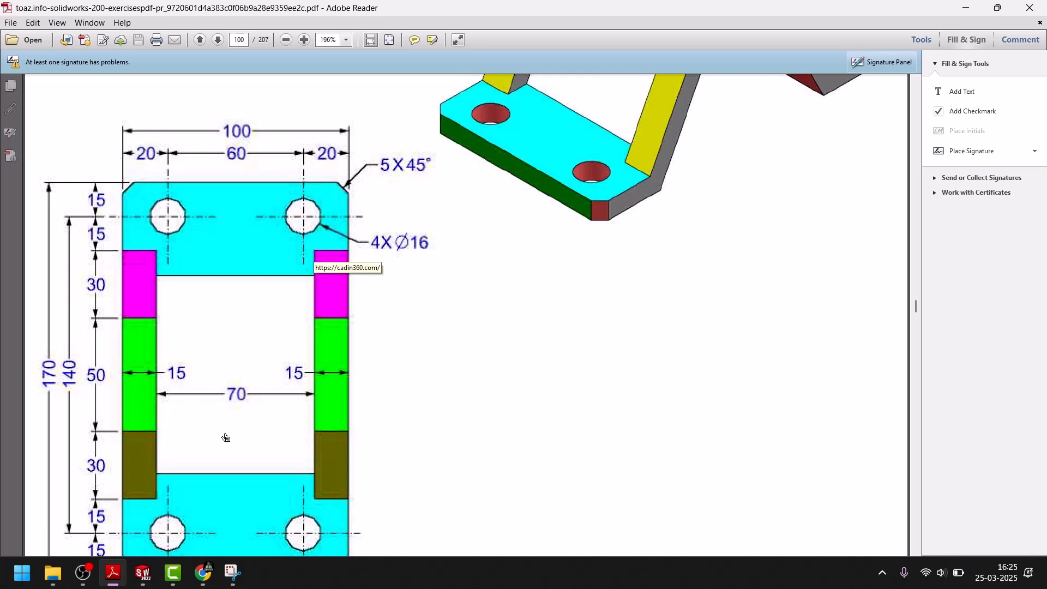
{"action": "left_click", "coordinate": [143, 572]}
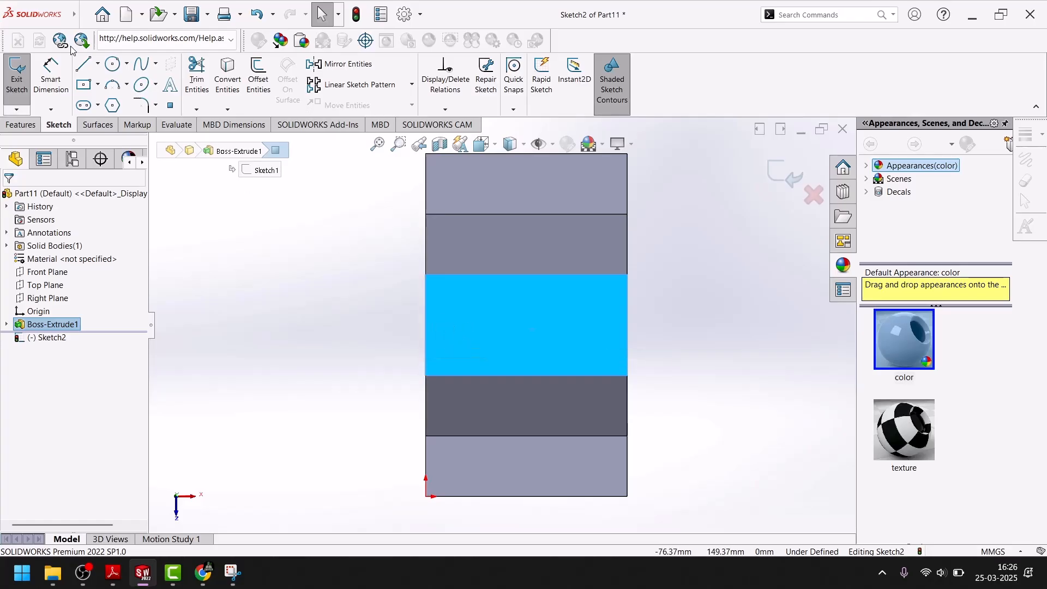
Draw a center rectangle about 50 mm wide and 131 mm high from the middle of the upper flat face.
{"action": "left_click", "coordinate": [83, 87]}
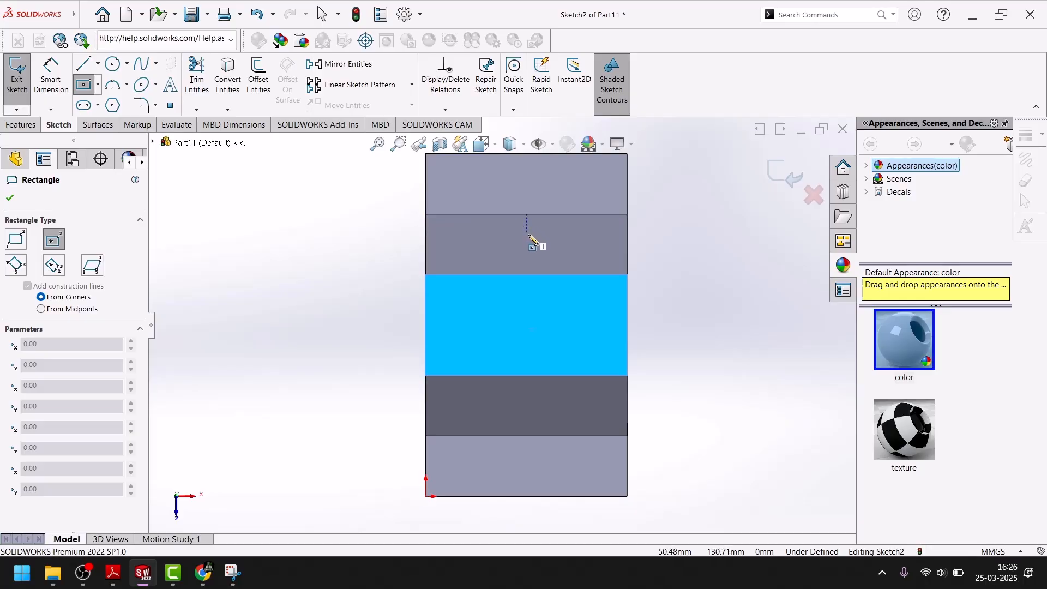
{"action": "left_click", "coordinate": [527, 325]}
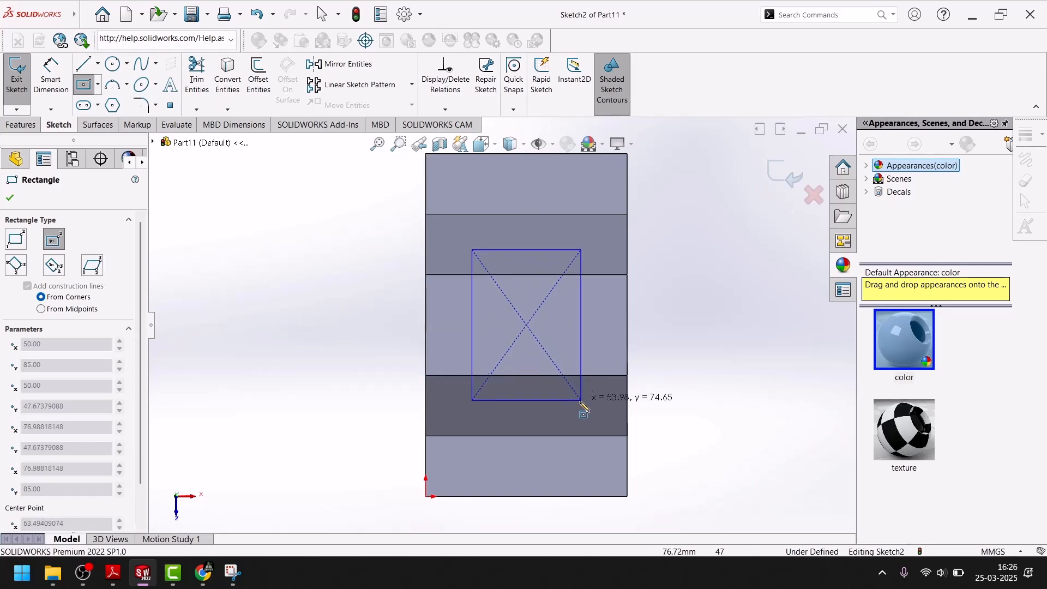
{"action": "left_click", "coordinate": [577, 456]}
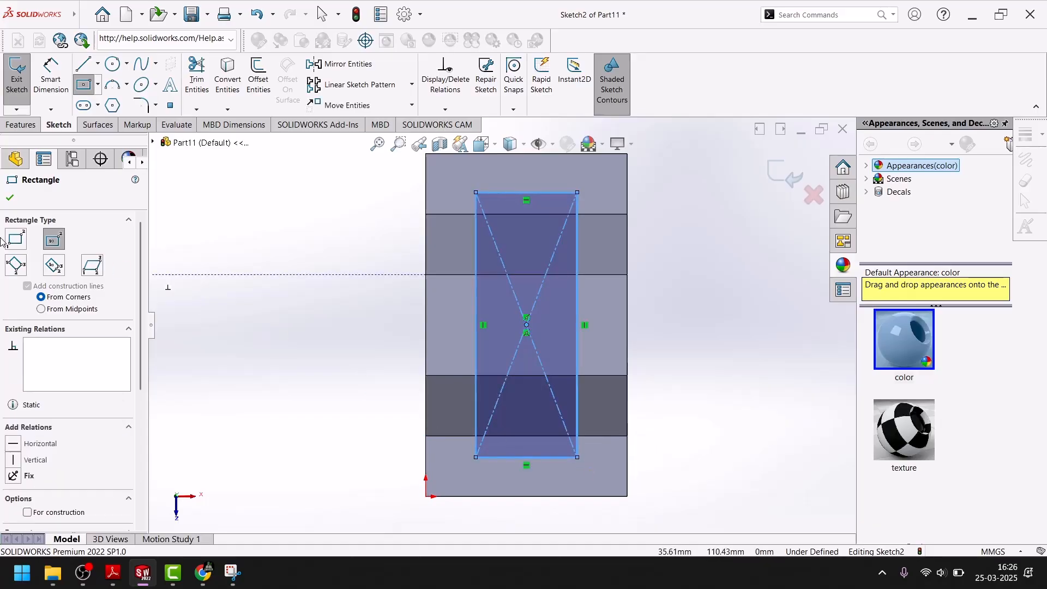
{"action": "left_click", "coordinate": [11, 199]}
Check the PDF drawing's plan view and set the rectangle's horizontal width to 60 mm.
{"action": "left_click", "coordinate": [141, 582]}
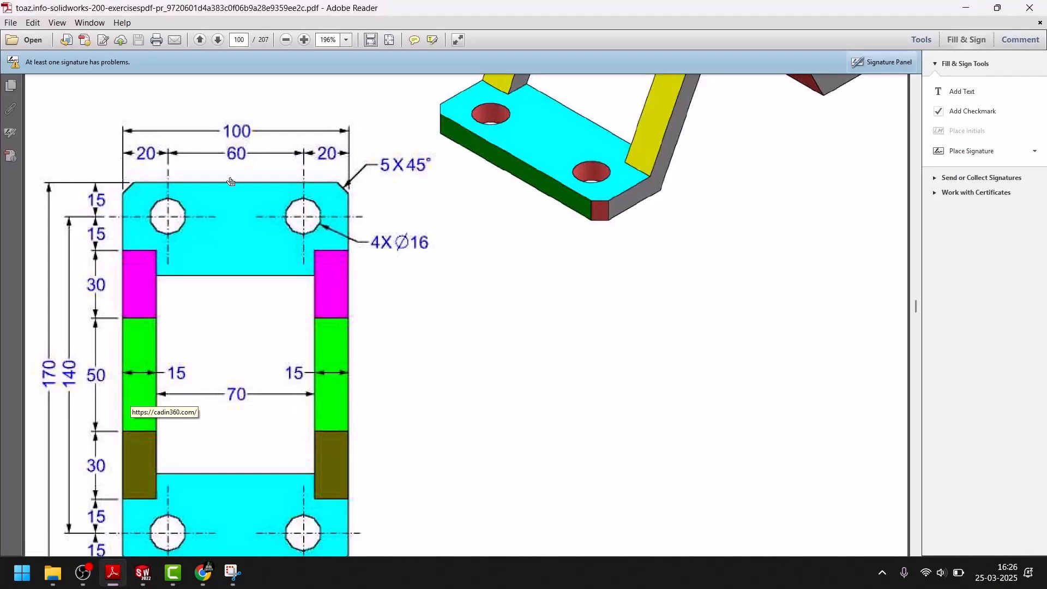
{"action": "left_click", "coordinate": [142, 572]}
{"action": "left_click", "coordinate": [51, 75]}
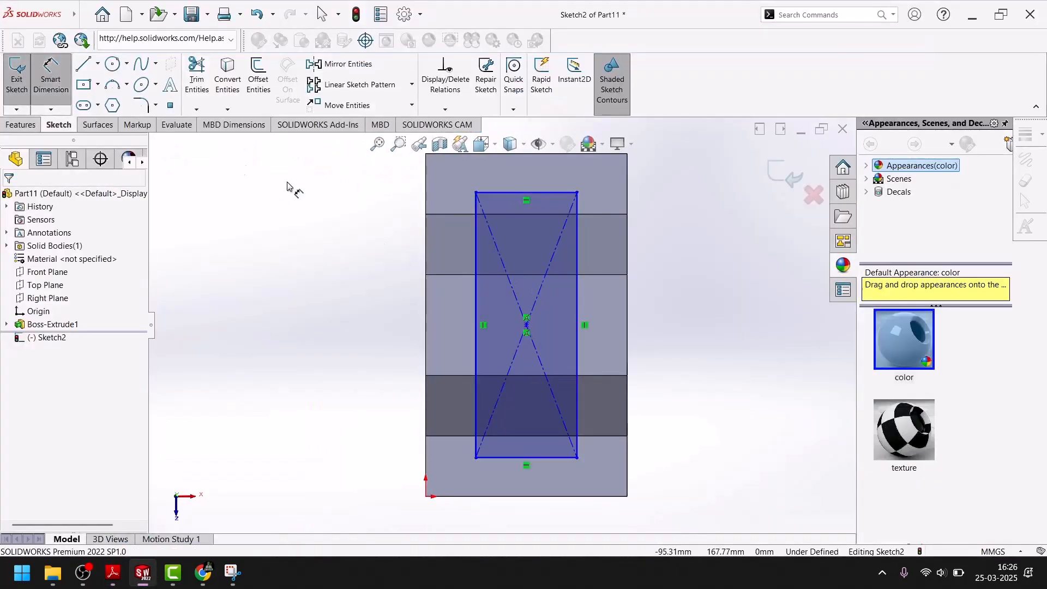
{"action": "left_click", "coordinate": [544, 172]}
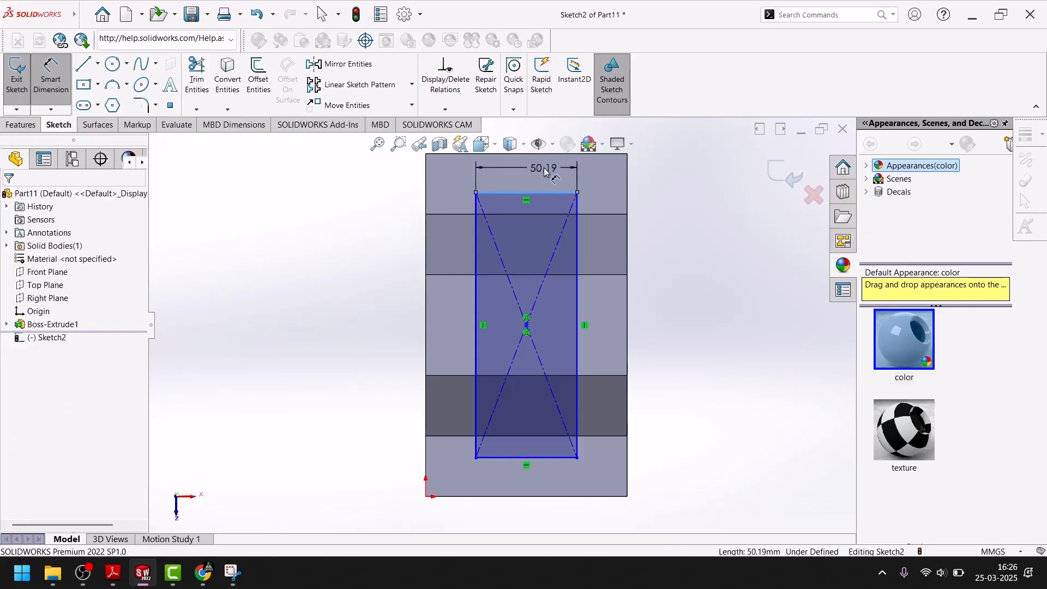
{"action": "left_click", "coordinate": [542, 168]}
{"action": "type", "text": "60"}
{"action": "key", "text": "Return"}
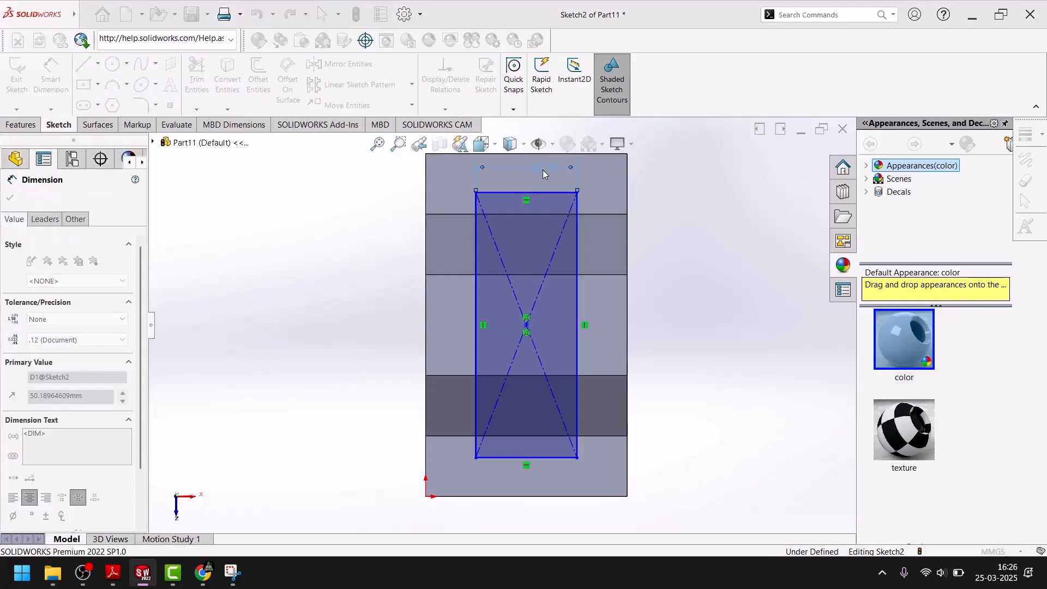
Set the rectangle's vertical side length to 70 mm.
{"action": "left_click", "coordinate": [597, 326]}
{"action": "left_click", "coordinate": [672, 310]}
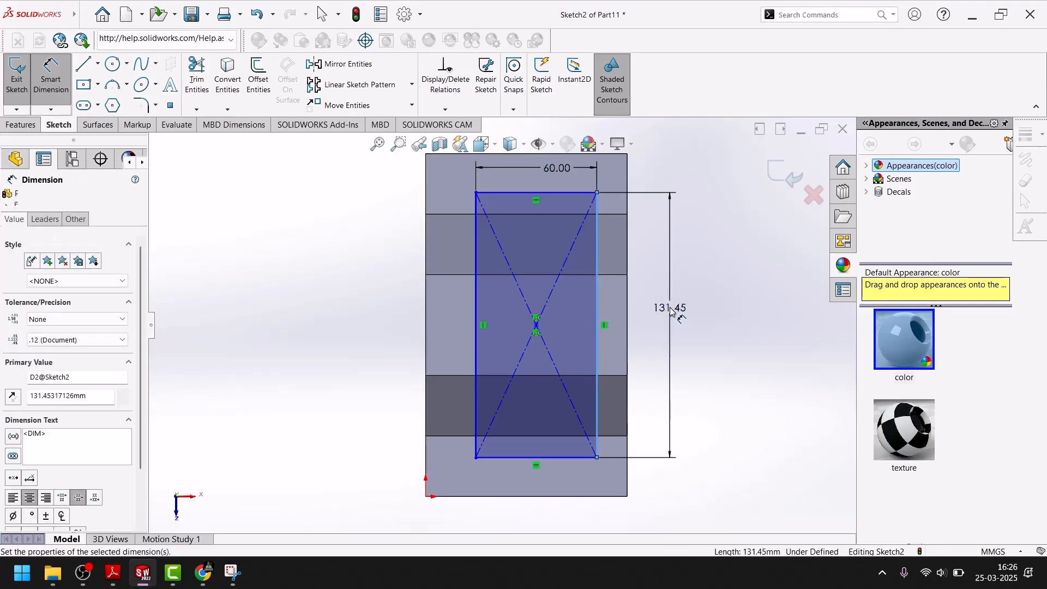
{"action": "type", "text": "70"}
{"action": "key", "text": "Return"}
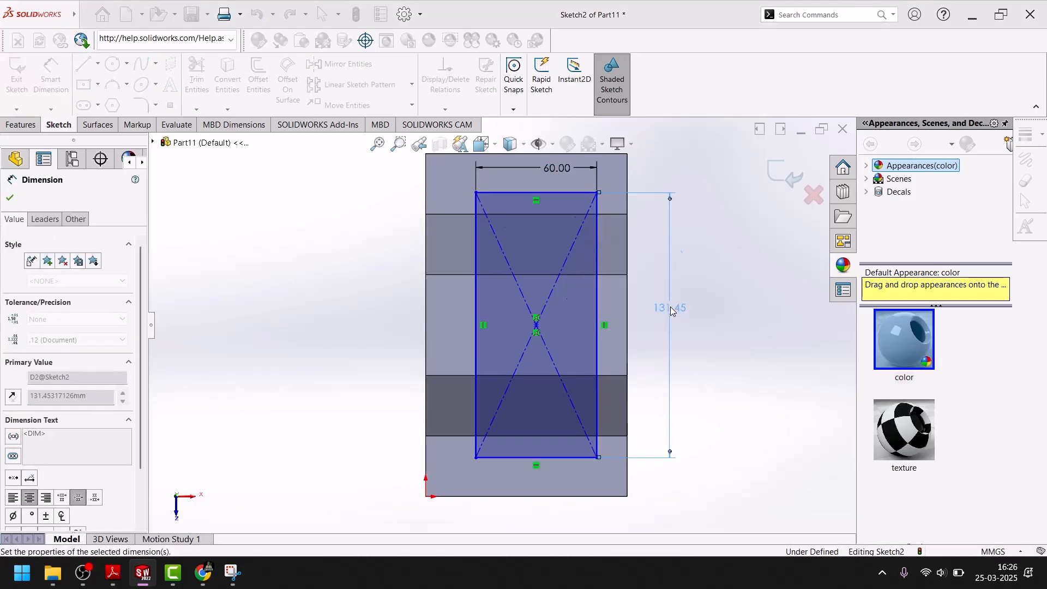
{"action": "left_click", "coordinate": [10, 198]}
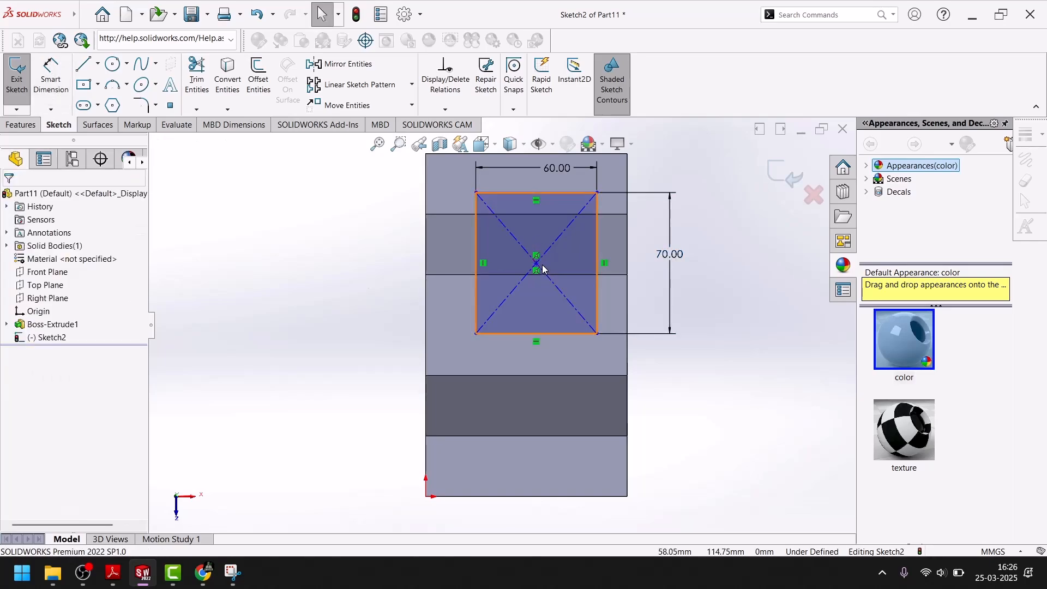
Move the rectangle's center to the middle of the body at X 50, Y 85 and check the plan view in the PDF drawing.
{"action": "left_click_drag", "start_coordinate": [537, 266], "coordinate": [527, 327]}
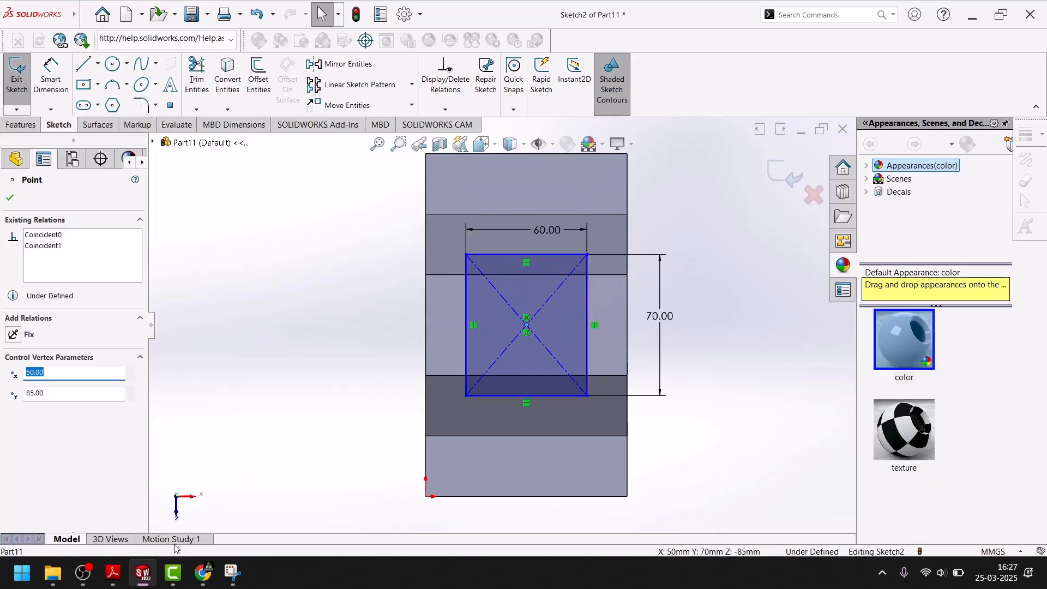
{"action": "left_click", "coordinate": [141, 579]}
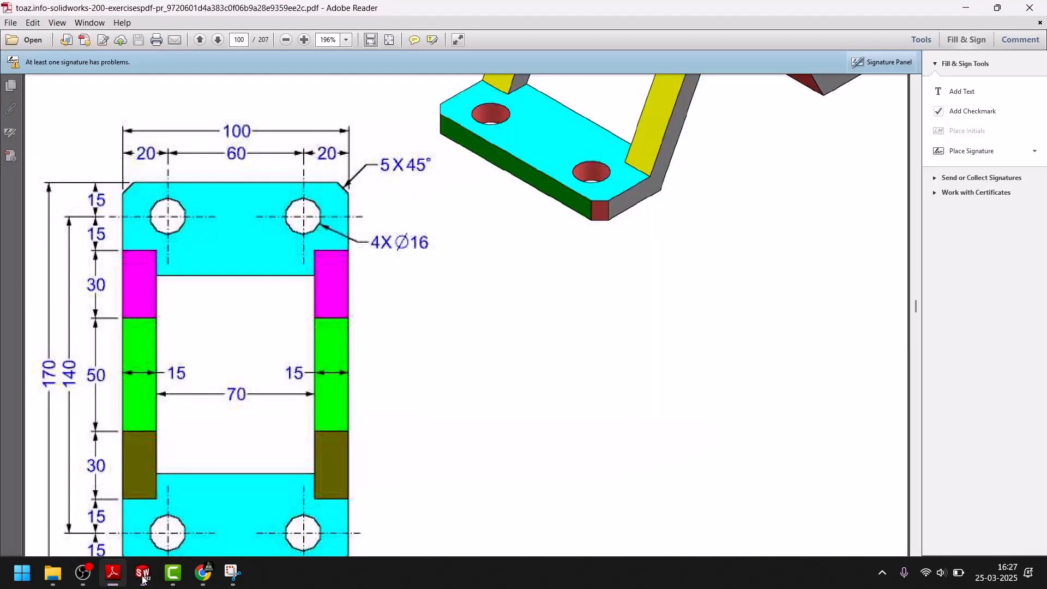
{"action": "scroll", "coordinate": [575, 358], "scroll_direction": "up", "scroll_amount": 3}
{"action": "scroll", "coordinate": [577, 359], "scroll_direction": "down", "scroll_amount": 2}
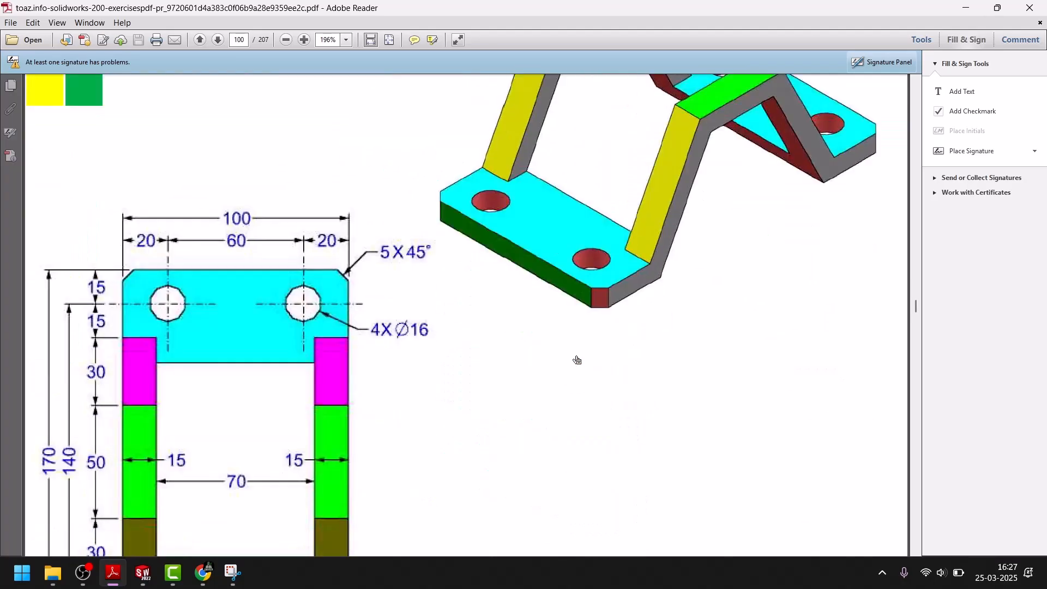
{"action": "scroll", "coordinate": [581, 341], "scroll_direction": "up", "scroll_amount": 2}
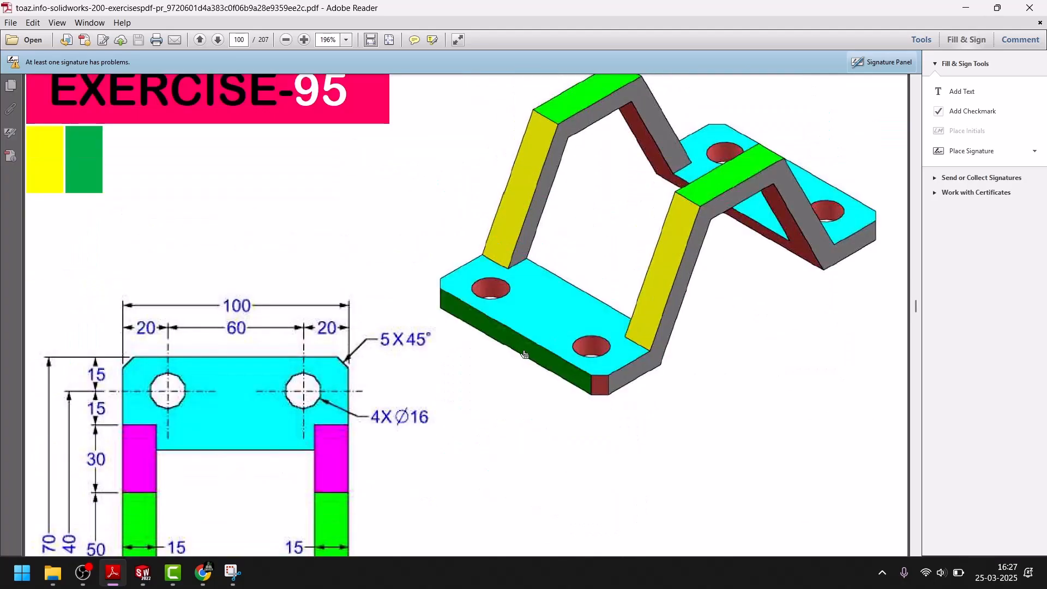
{"action": "scroll", "coordinate": [524, 354], "scroll_direction": "down", "scroll_amount": 4}
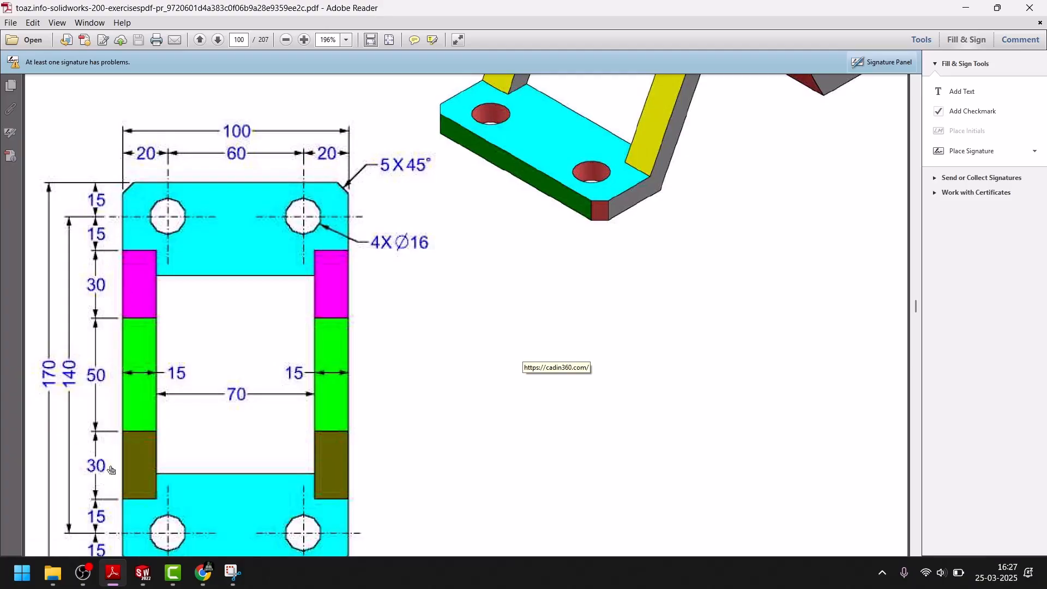
Return to SOLIDWORKS and set the rectangle's vertical length to 140 mm.
{"action": "left_click", "coordinate": [143, 573]}
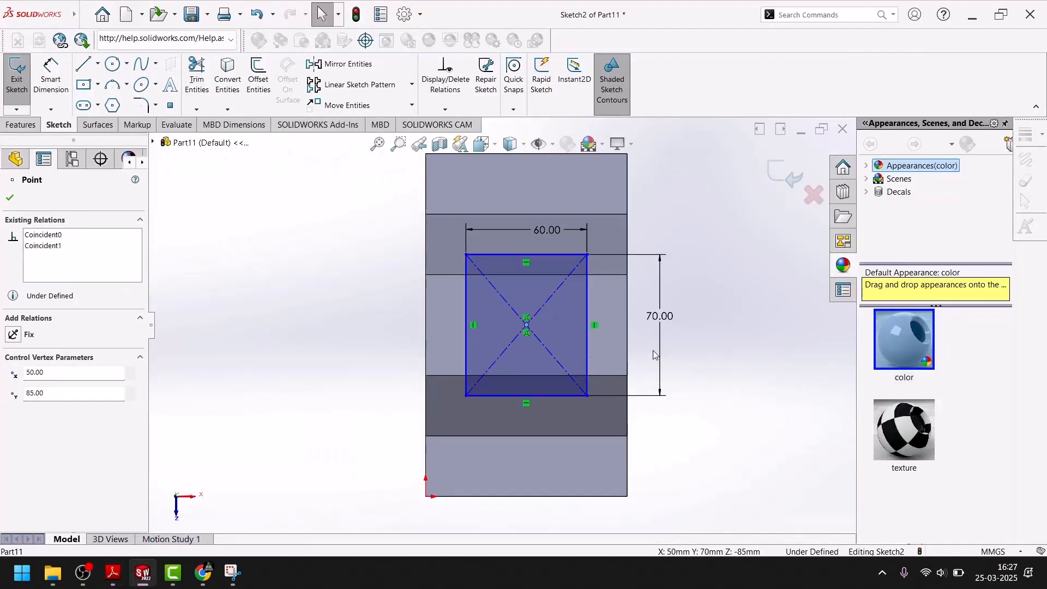
{"action": "double_click", "coordinate": [661, 315]}
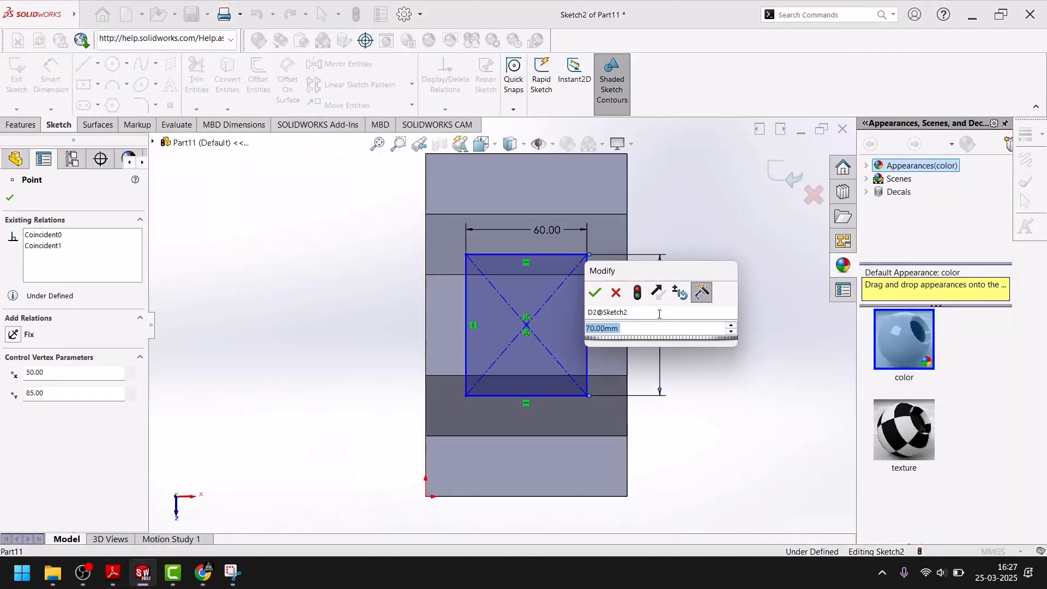
{"action": "type", "text": "140"}
{"action": "key", "text": "Return"}
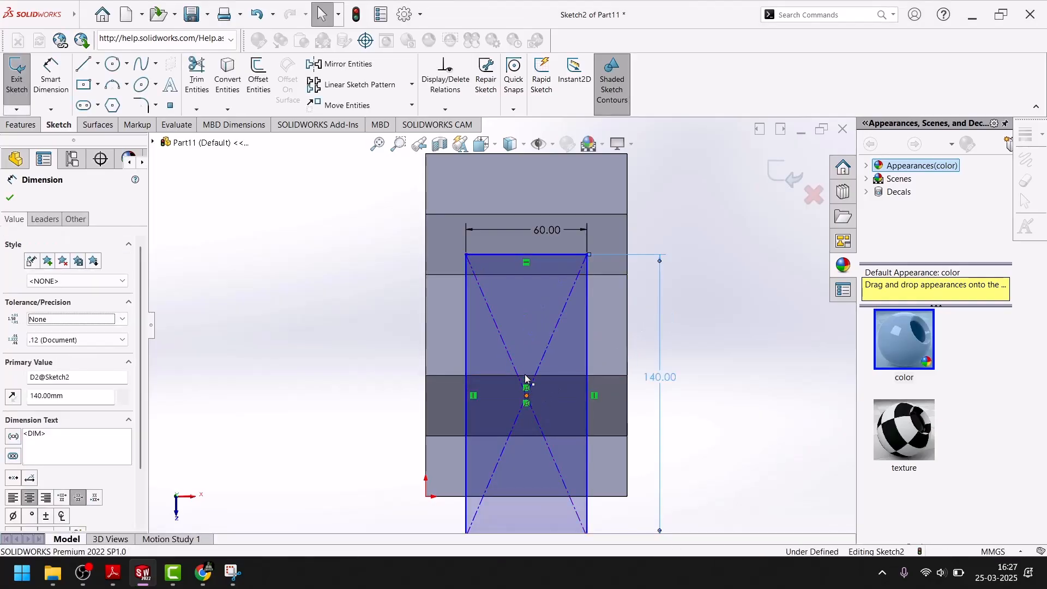
Recenter the lengthened rectangle on the body at X 50, Y 85 and exit the sketch.
{"action": "left_click_drag", "start_coordinate": [526, 395], "coordinate": [526, 329]}
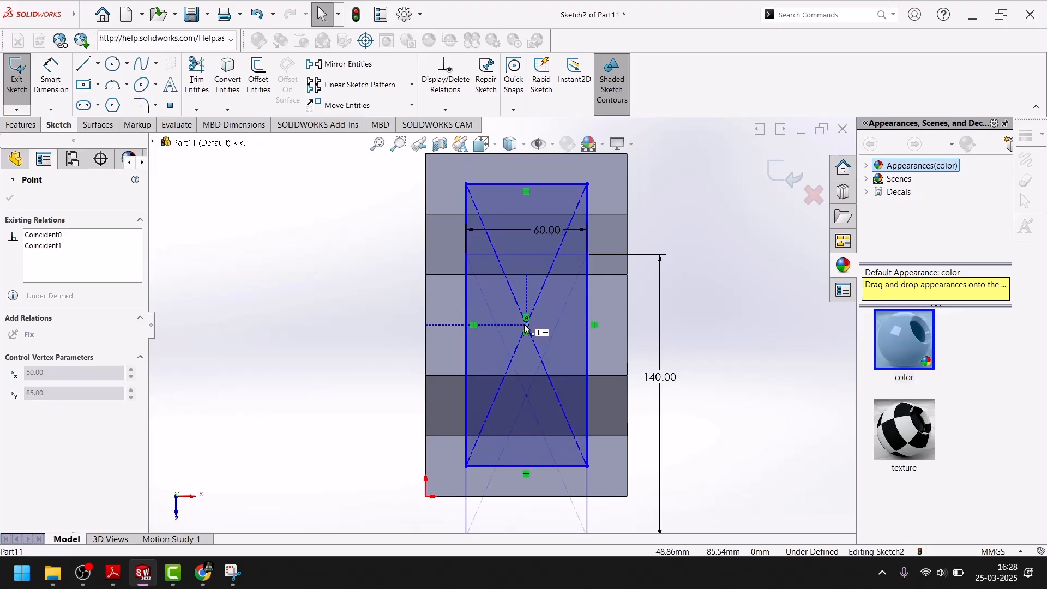
{"action": "left_click_drag", "start_coordinate": [528, 328], "coordinate": [529, 325]}
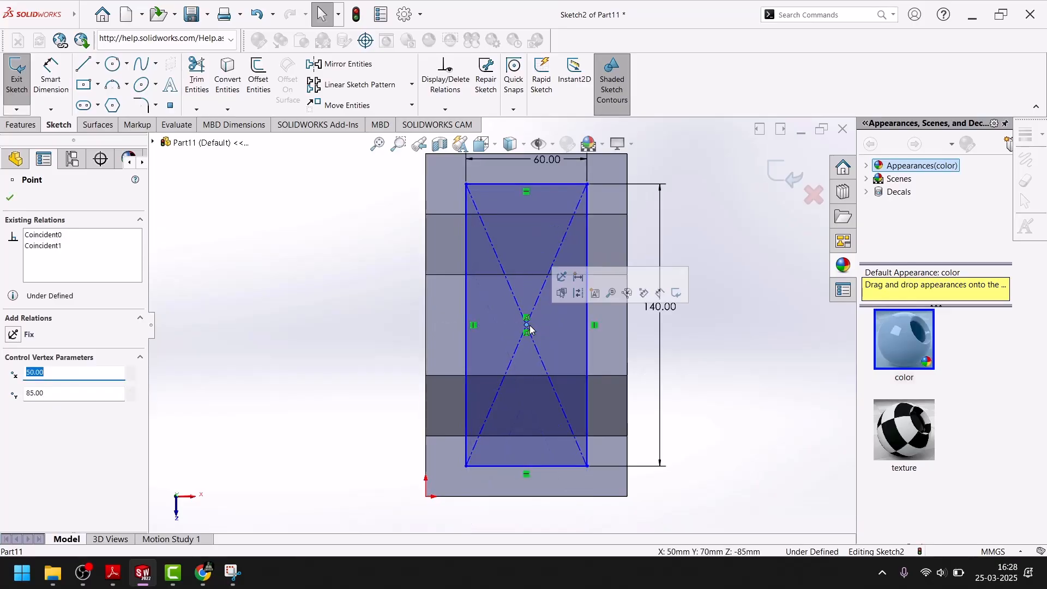
{"action": "left_click", "coordinate": [747, 397]}
{"action": "left_click", "coordinate": [792, 178]}
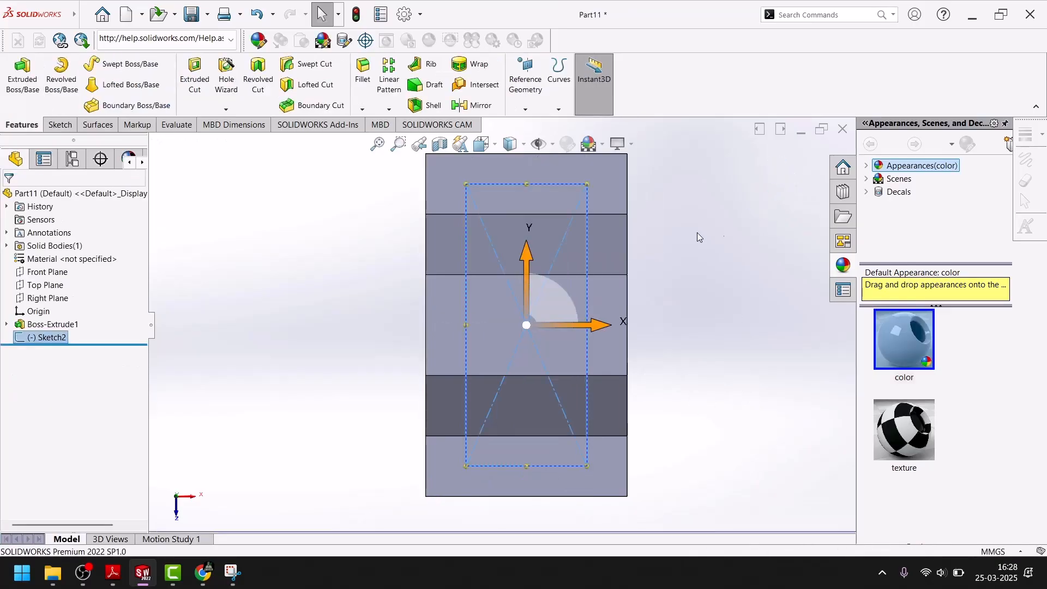
Cut-extrude the rectangle sketch with Up To Surface, ending at the upper face of the front base flange.
{"action": "middle_click_drag", "start_coordinate": [709, 418], "coordinate": [651, 438]}
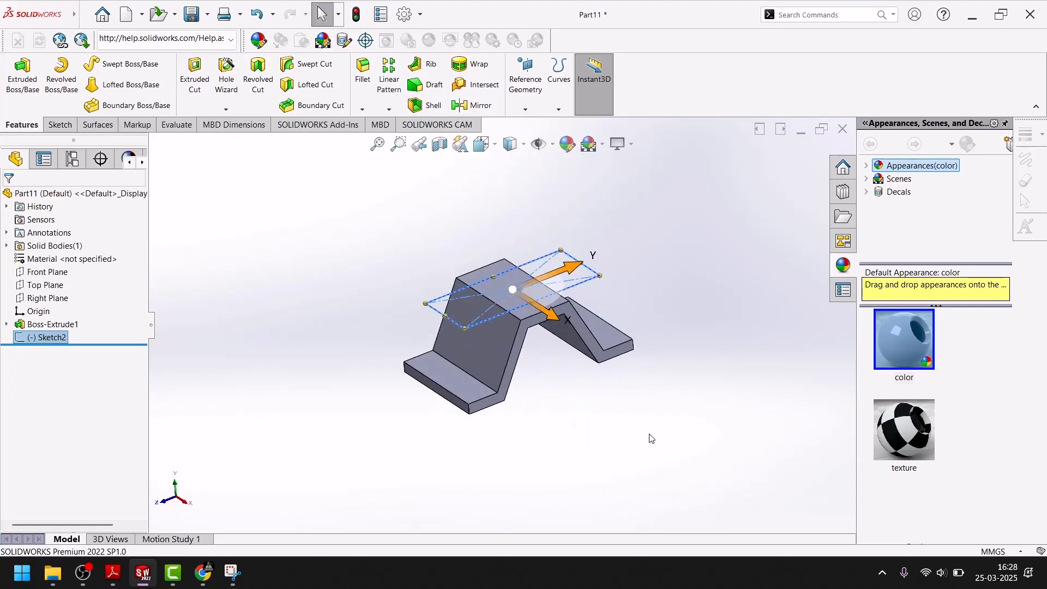
{"action": "left_click", "coordinate": [213, 82]}
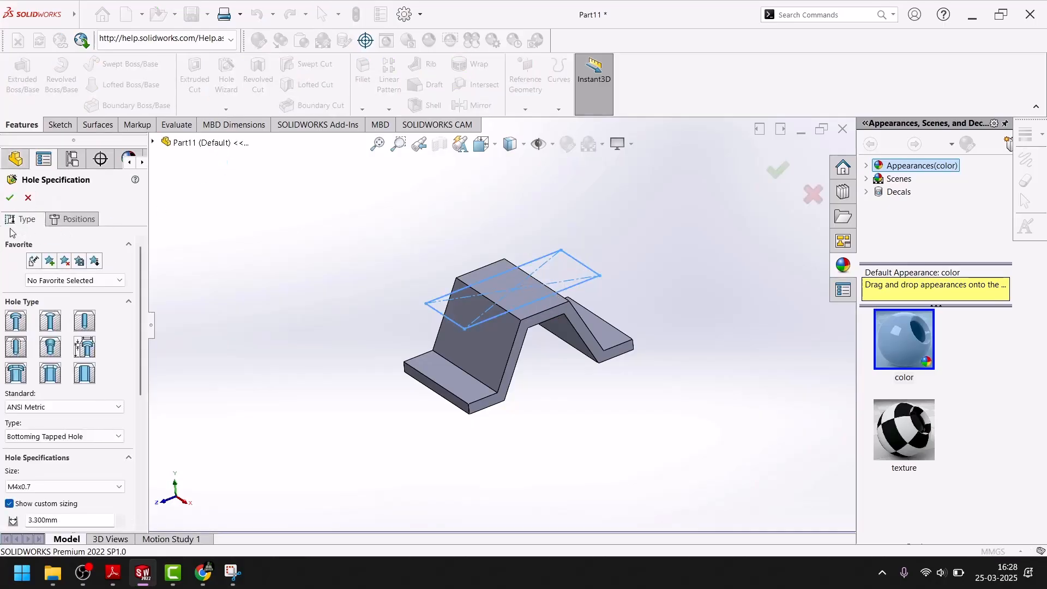
{"action": "left_click", "coordinate": [28, 197]}
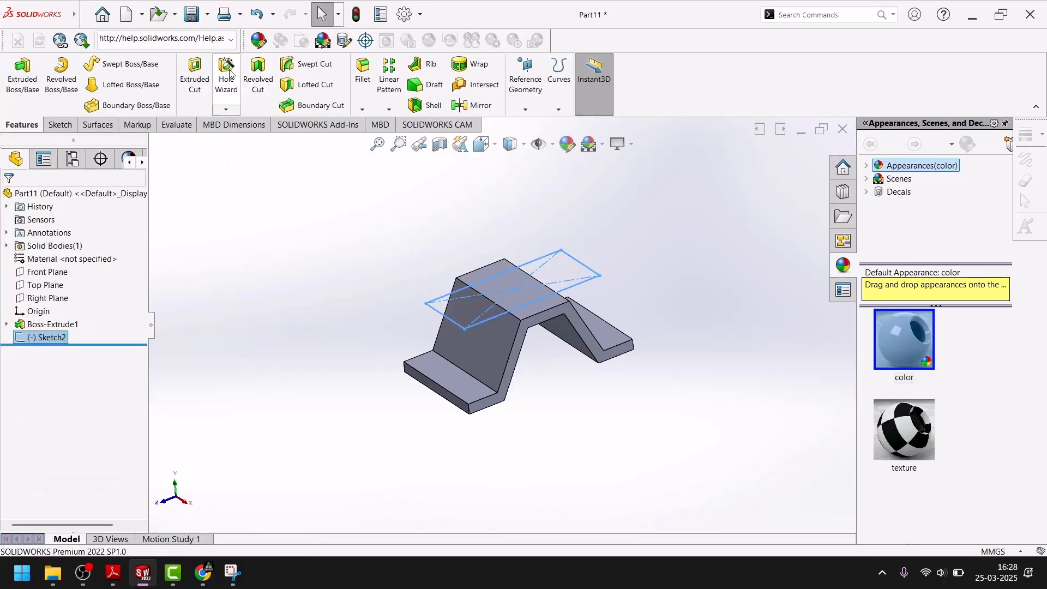
{"action": "left_click", "coordinate": [193, 83]}
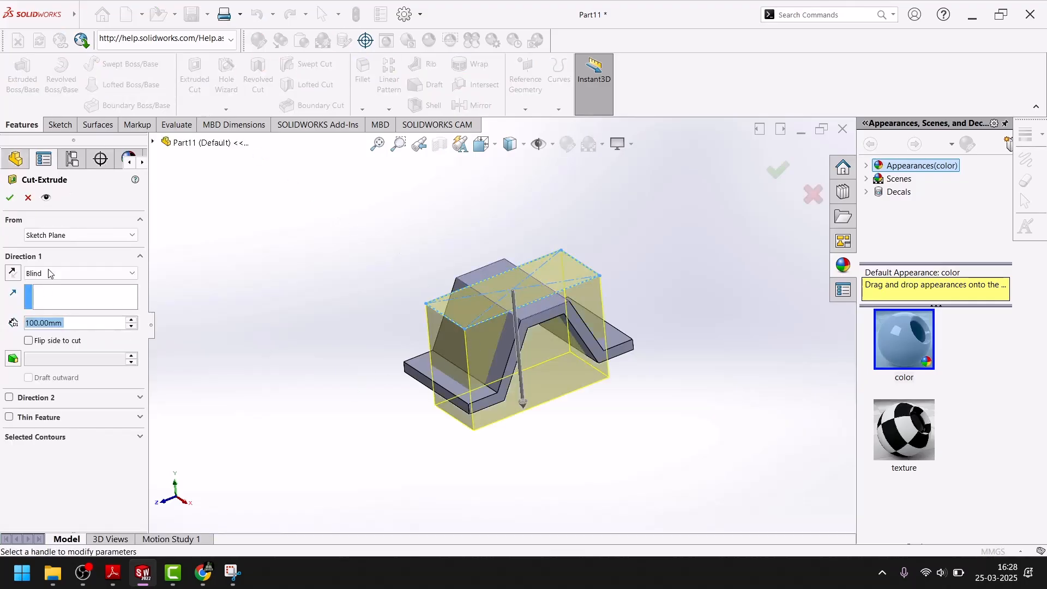
{"action": "left_click", "coordinate": [46, 274]}
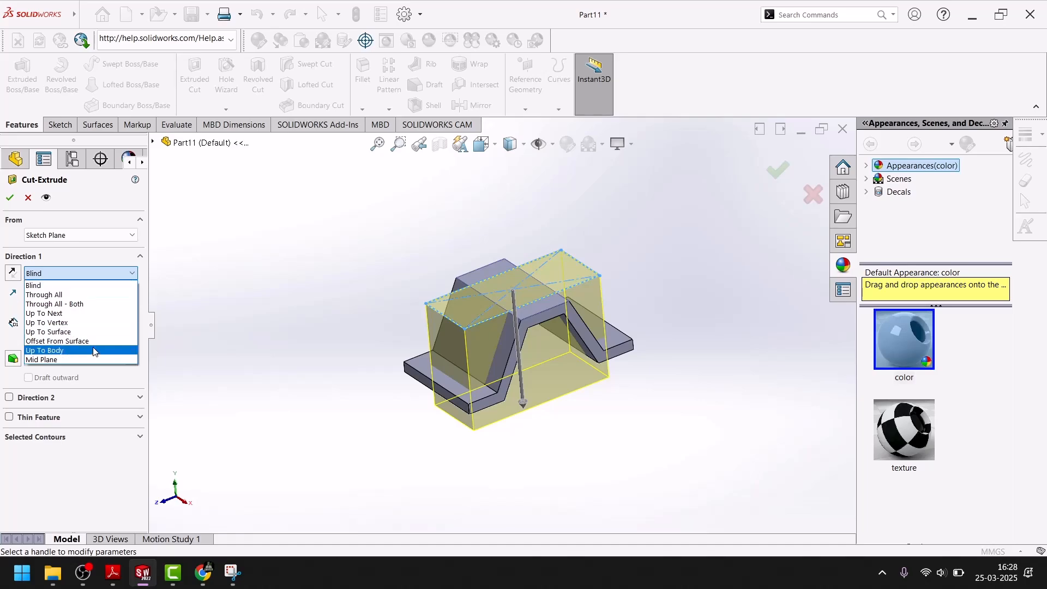
{"action": "left_click", "coordinate": [87, 332]}
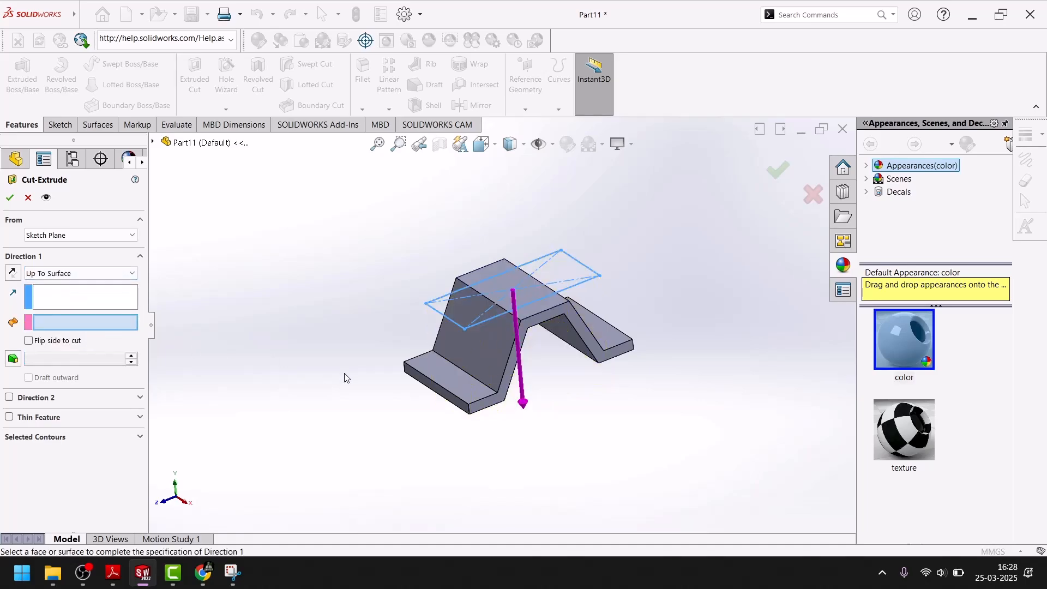
{"action": "left_click", "coordinate": [436, 370]}
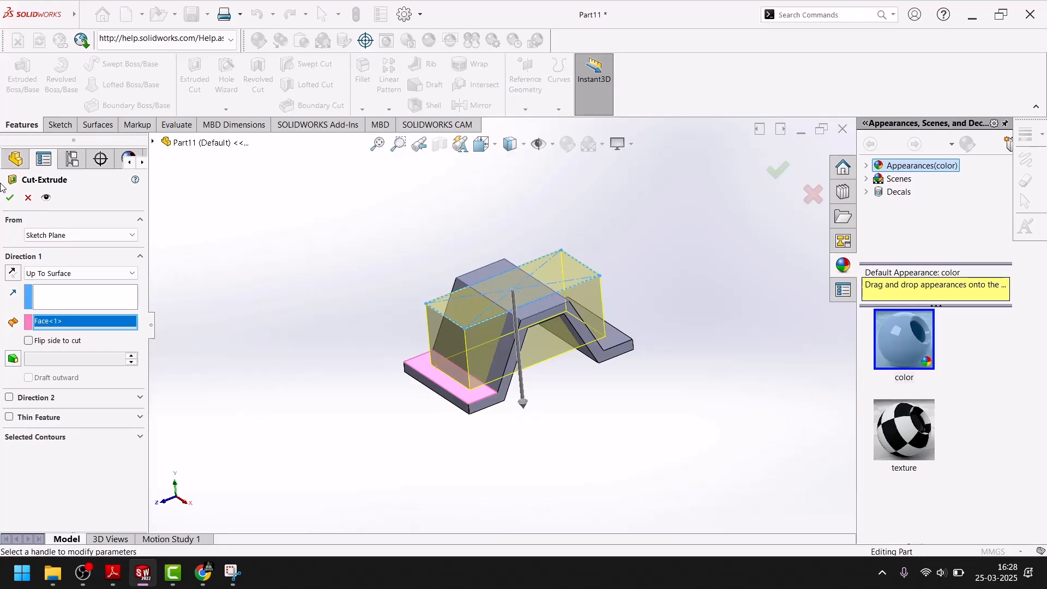
{"action": "left_click", "coordinate": [10, 199]}
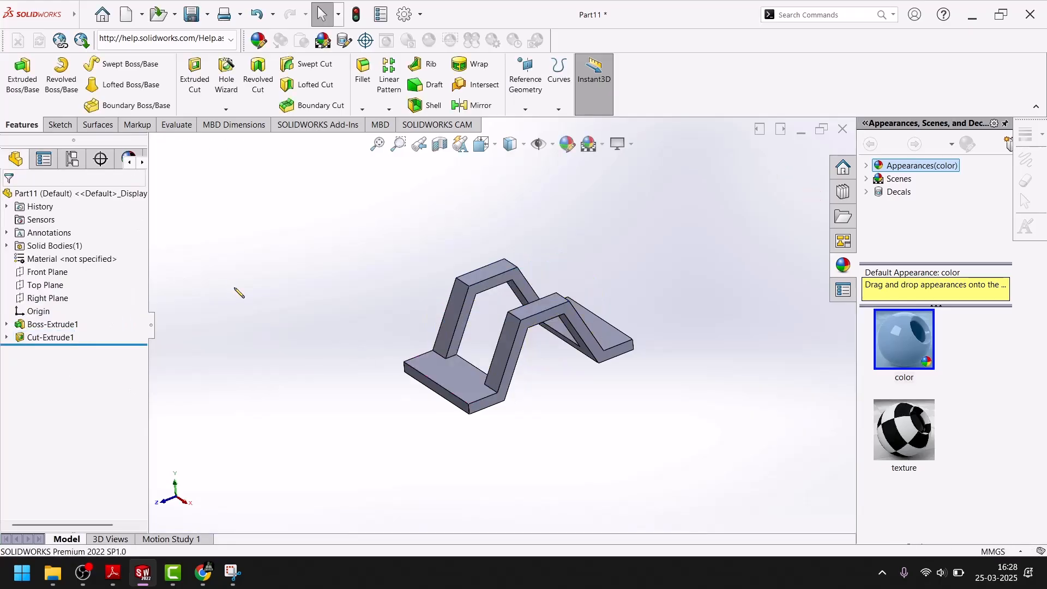
Start a sketch on the front base flange's upper face and check the hole layout in the PDF drawing.
{"action": "left_click", "coordinate": [451, 382]}
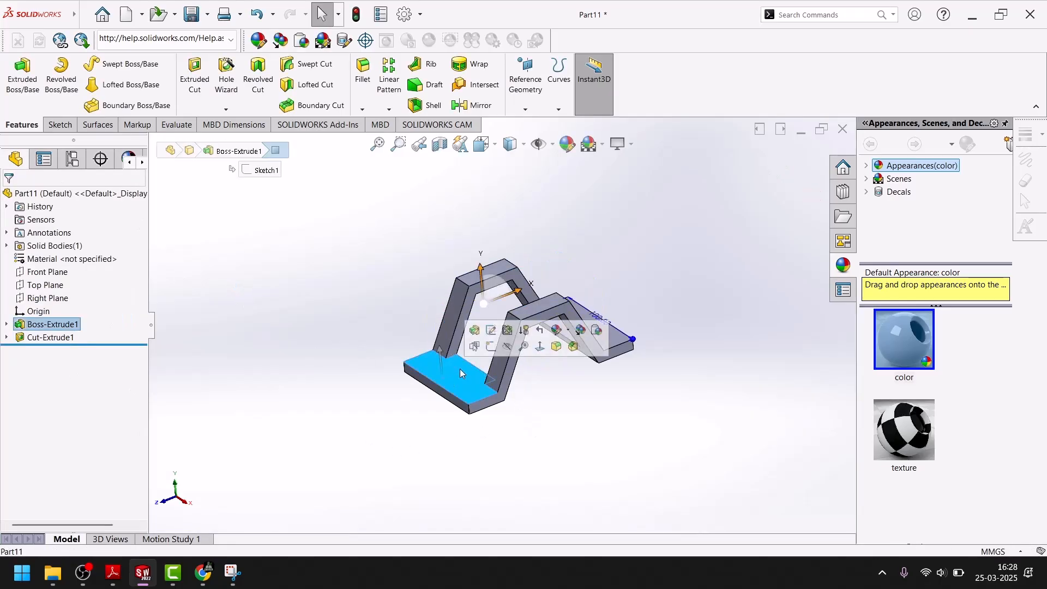
{"action": "left_click", "coordinate": [481, 346]}
{"action": "left_click", "coordinate": [141, 582]}
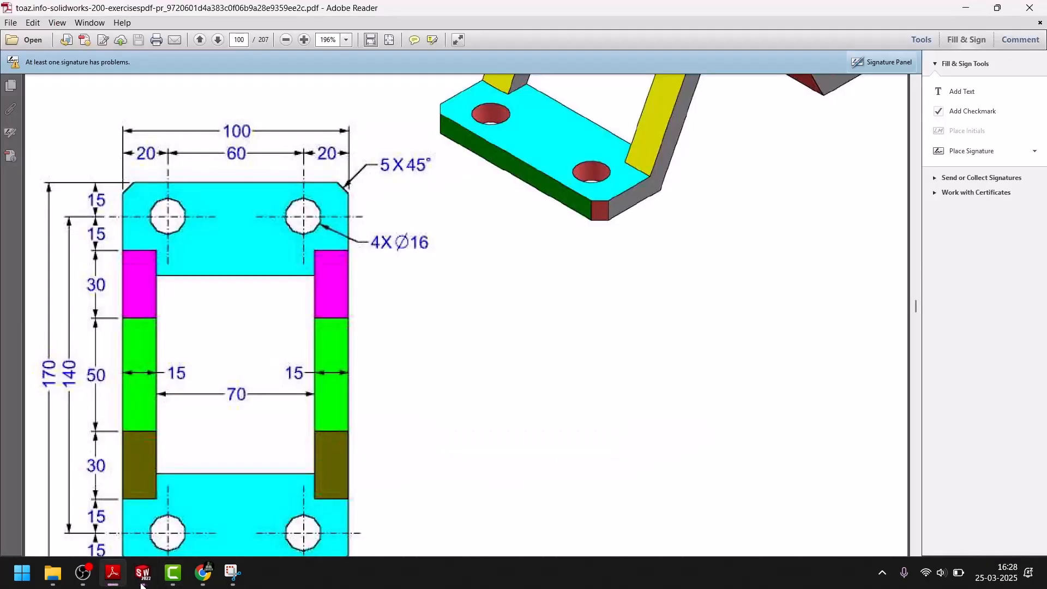
{"action": "scroll", "coordinate": [313, 371], "scroll_direction": "down", "scroll_amount": 4}
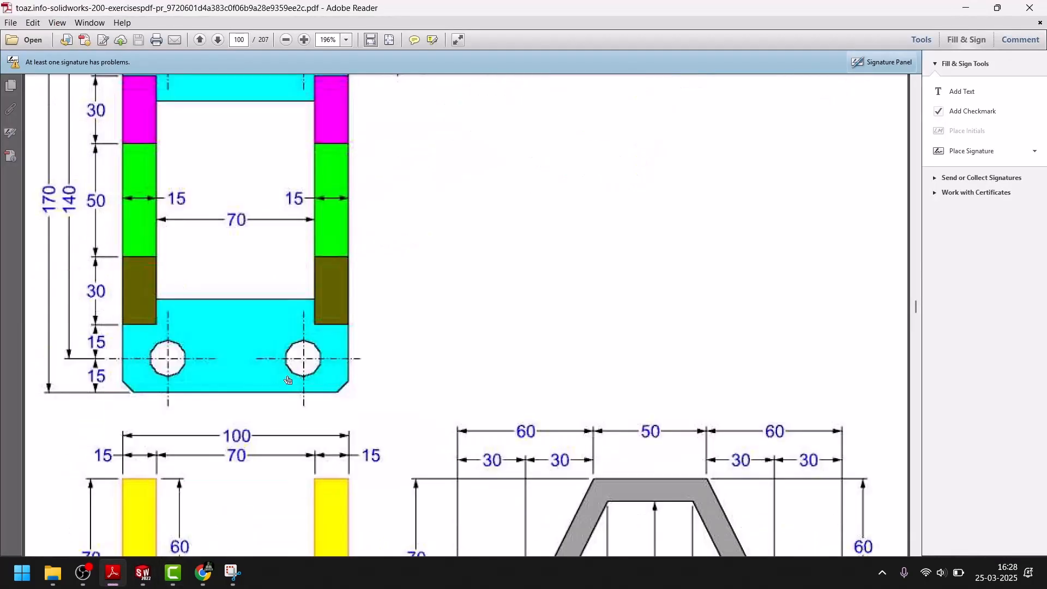
{"action": "scroll", "coordinate": [213, 376], "scroll_direction": "up", "scroll_amount": 6}
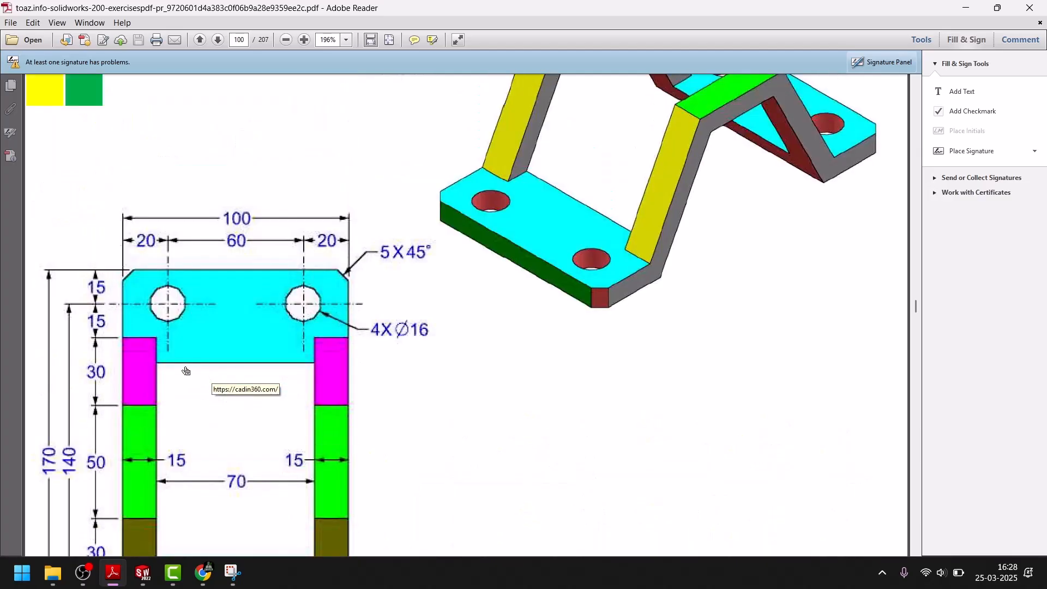
{"action": "key", "text": "alt+Tab"}
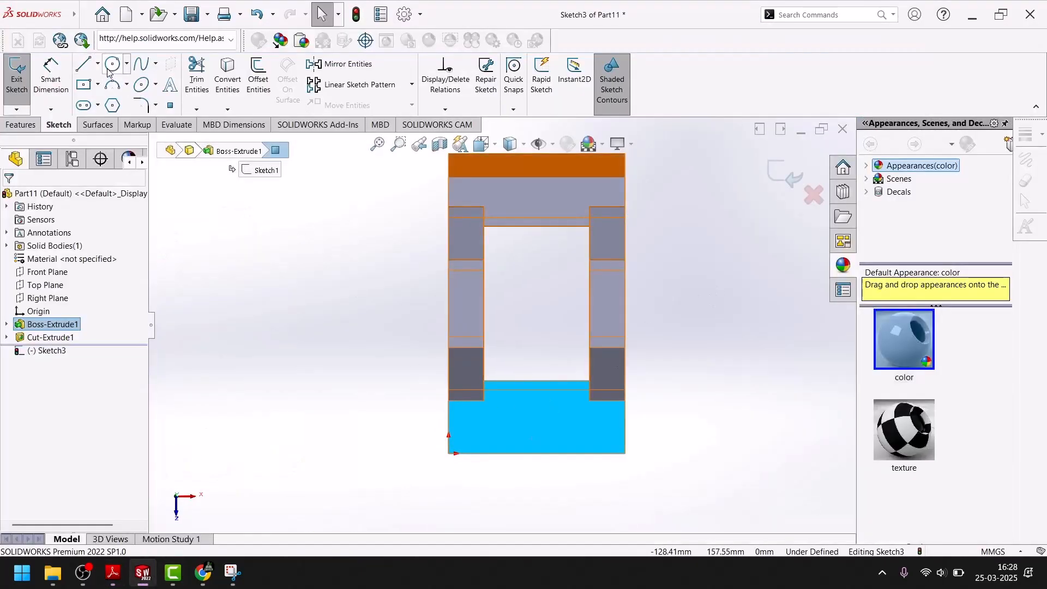
Draw two circles side by side on the front flange, the first about 17 mm in diameter, with centers about 57 mm apart.
{"action": "left_click", "coordinate": [112, 65]}
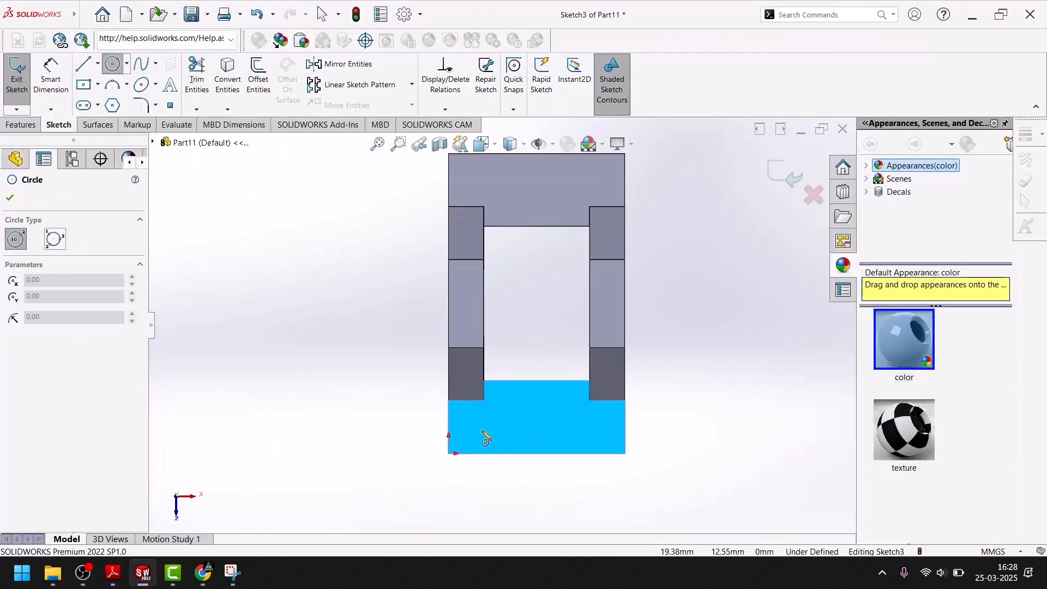
{"action": "left_click", "coordinate": [480, 428]}
{"action": "left_click", "coordinate": [495, 429]}
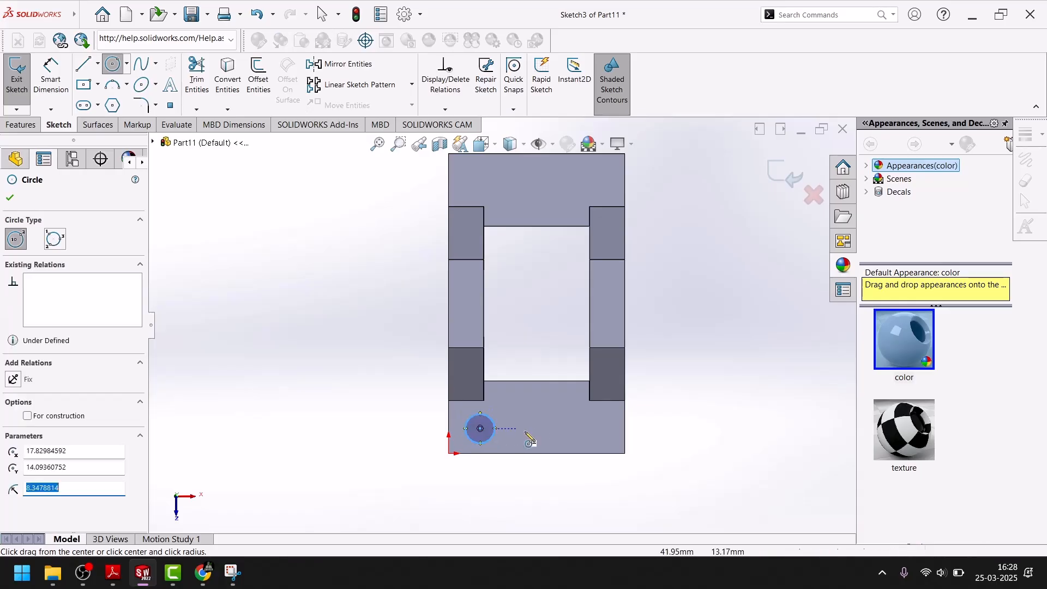
{"action": "left_click", "coordinate": [580, 428]}
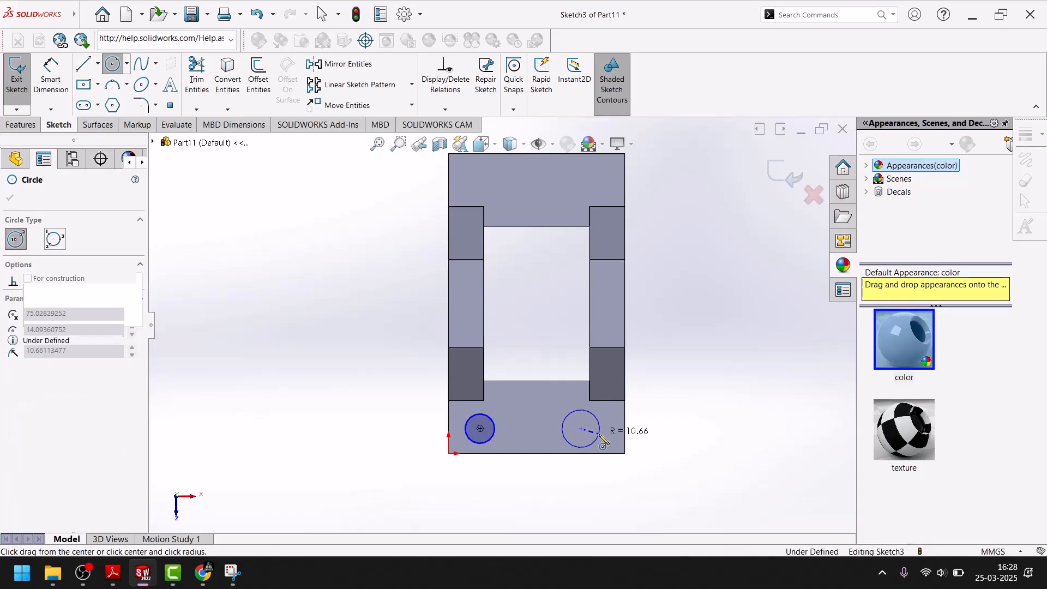
{"action": "left_click", "coordinate": [582, 447]}
{"action": "key", "text": "Escape"}
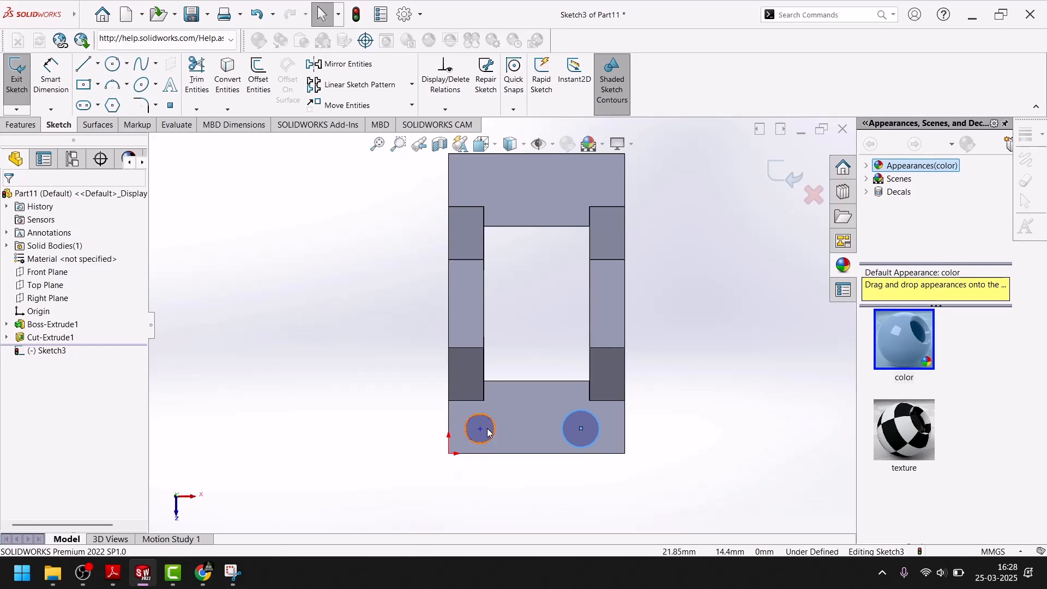
Add an Equal relation between the two circles on the front flange.
{"action": "left_click", "coordinate": [496, 428]}
{"action": "left_click", "coordinate": [562, 432], "text": "ctrl"}
{"action": "left_click", "coordinate": [34, 439]}
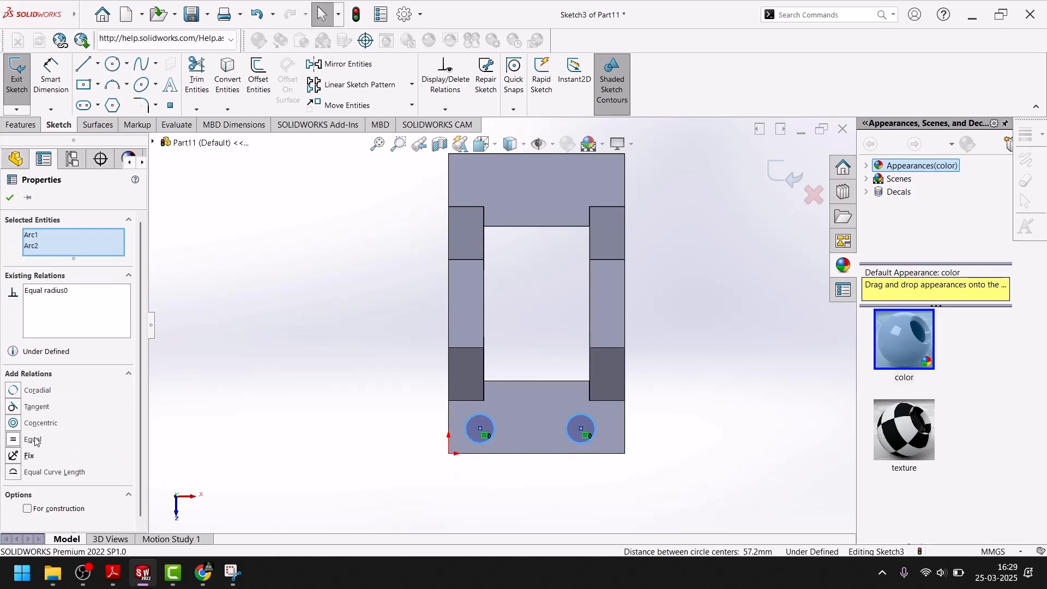
Dimension the circle nearest the origin with a diameter of 15 mm.
{"action": "left_click", "coordinate": [51, 77]}
{"action": "left_click", "coordinate": [492, 423]}
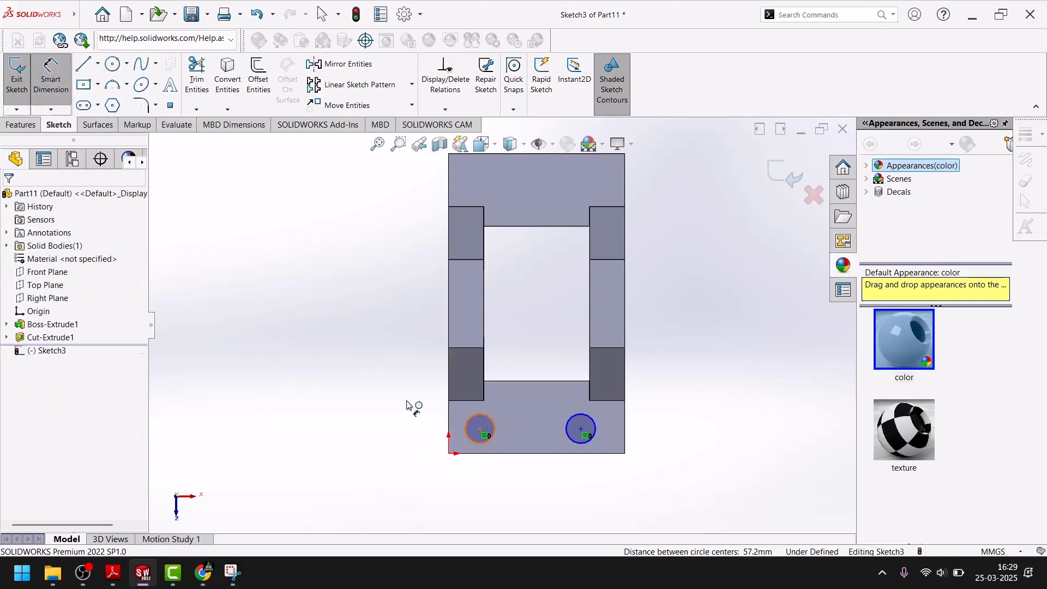
{"action": "left_click", "coordinate": [406, 402]}
{"action": "type", "text": "1"}
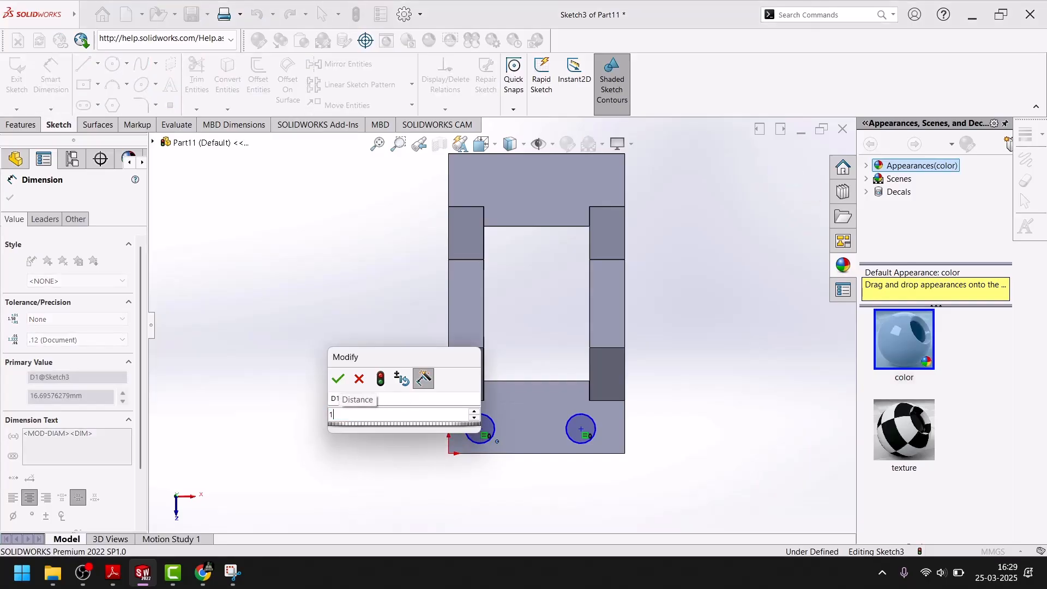
{"action": "type", "text": "055"}
{"action": "key", "text": "Return"}
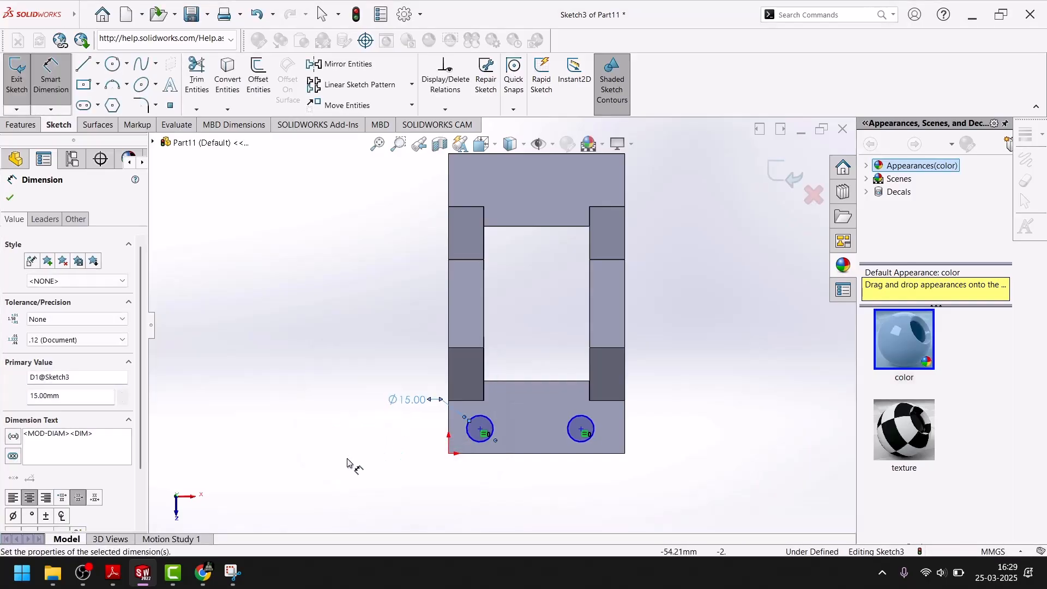
Check the hole position in the PDF drawing and dimension the first circle's center 15 mm from the flange's front edge.
{"action": "left_click", "coordinate": [143, 580]}
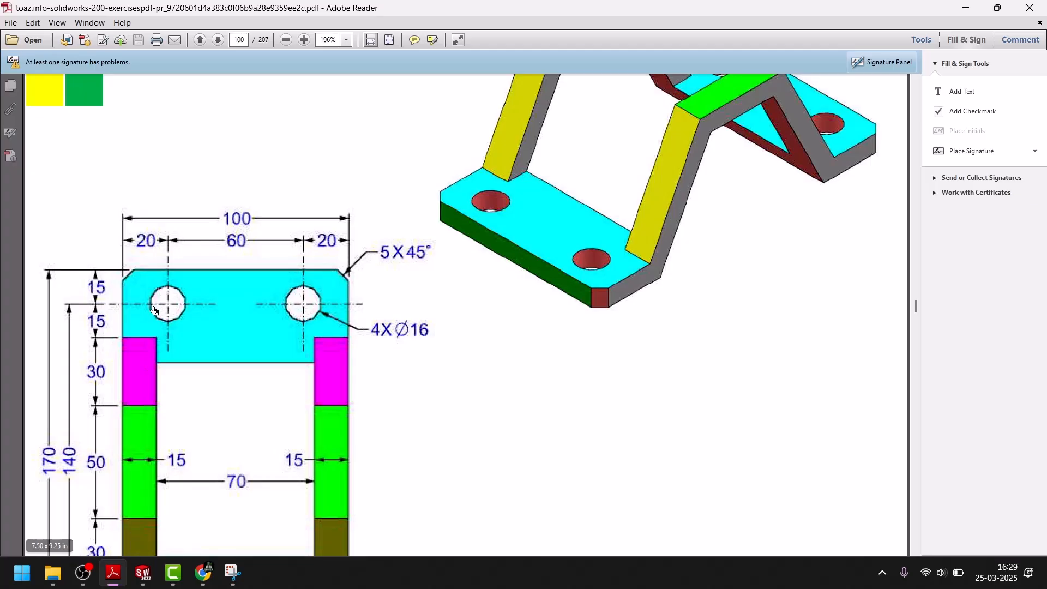
{"action": "left_click", "coordinate": [143, 573]}
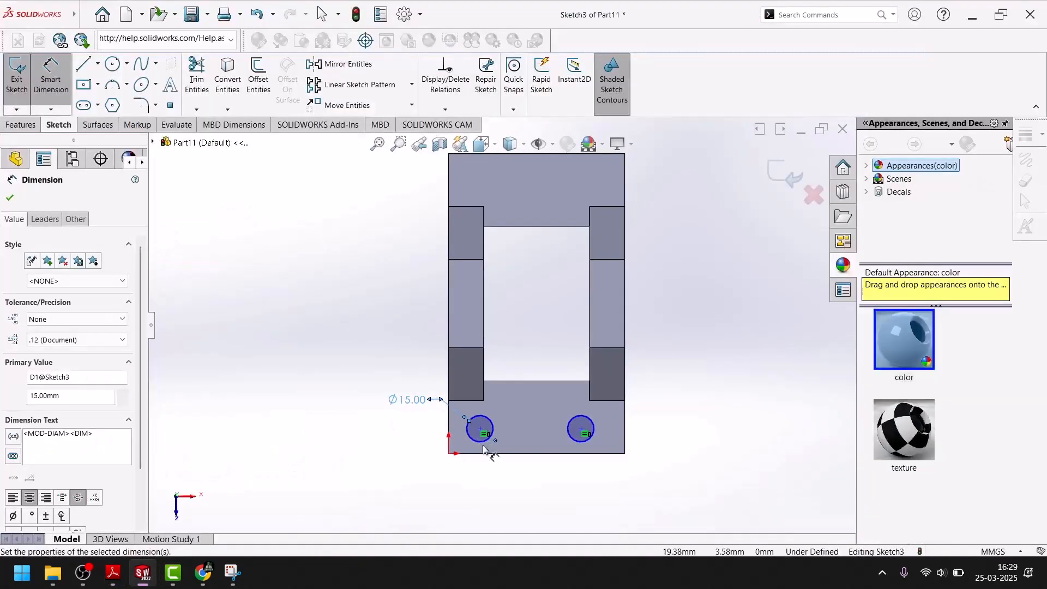
{"action": "scroll", "coordinate": [484, 434], "scroll_direction": "down", "scroll_amount": 5}
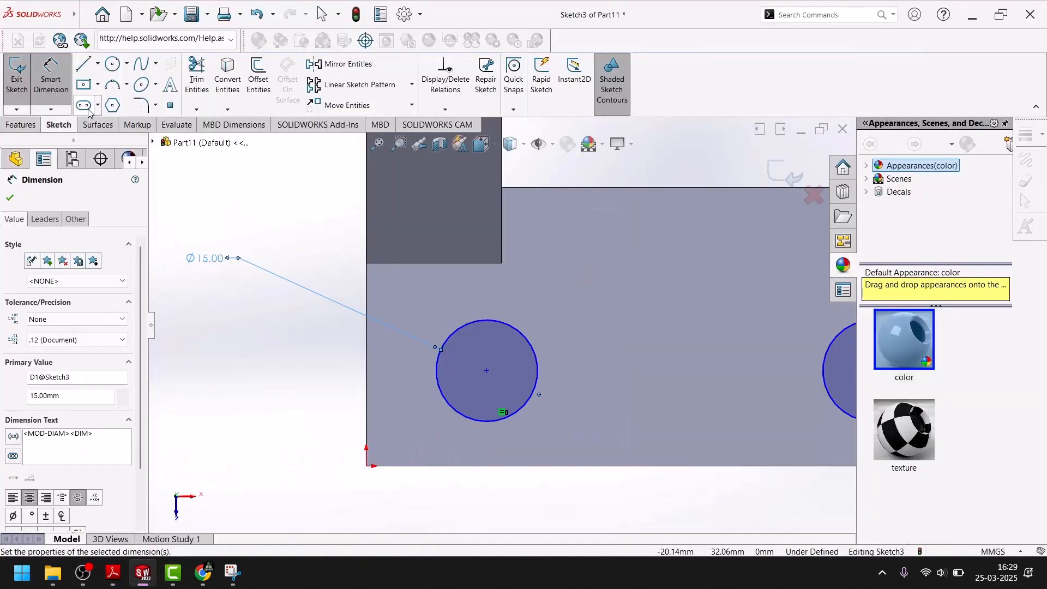
{"action": "left_click", "coordinate": [488, 372]}
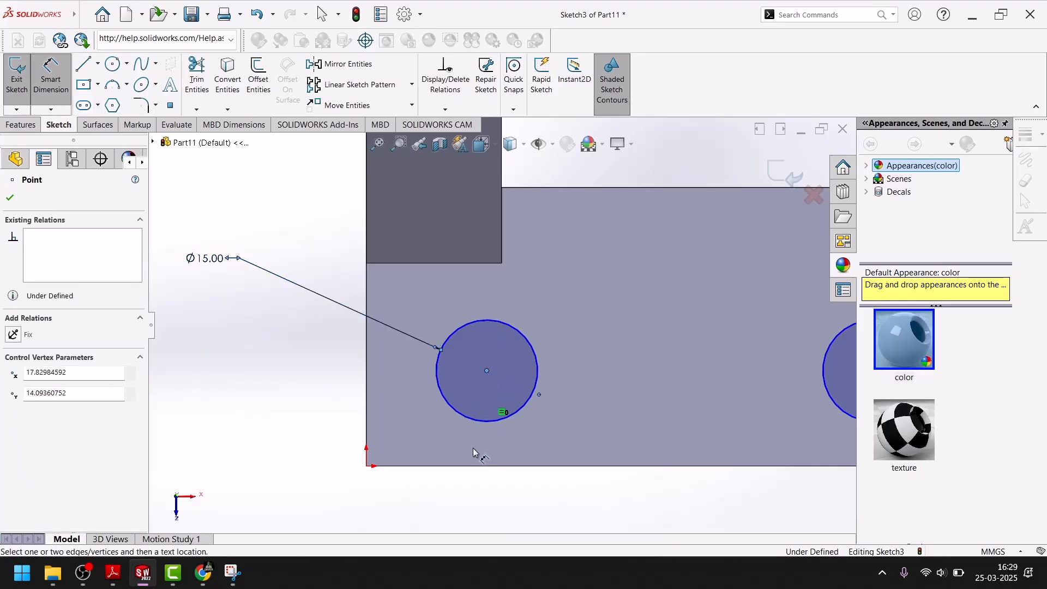
{"action": "left_click", "coordinate": [486, 466]}
{"action": "left_click", "coordinate": [338, 408]}
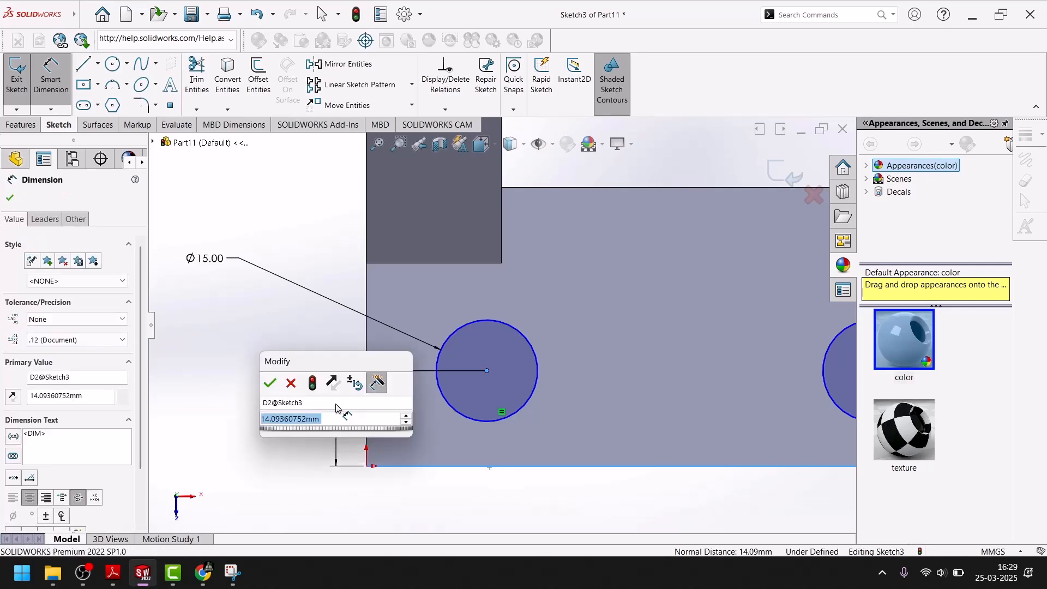
{"action": "key", "text": "Escape"}
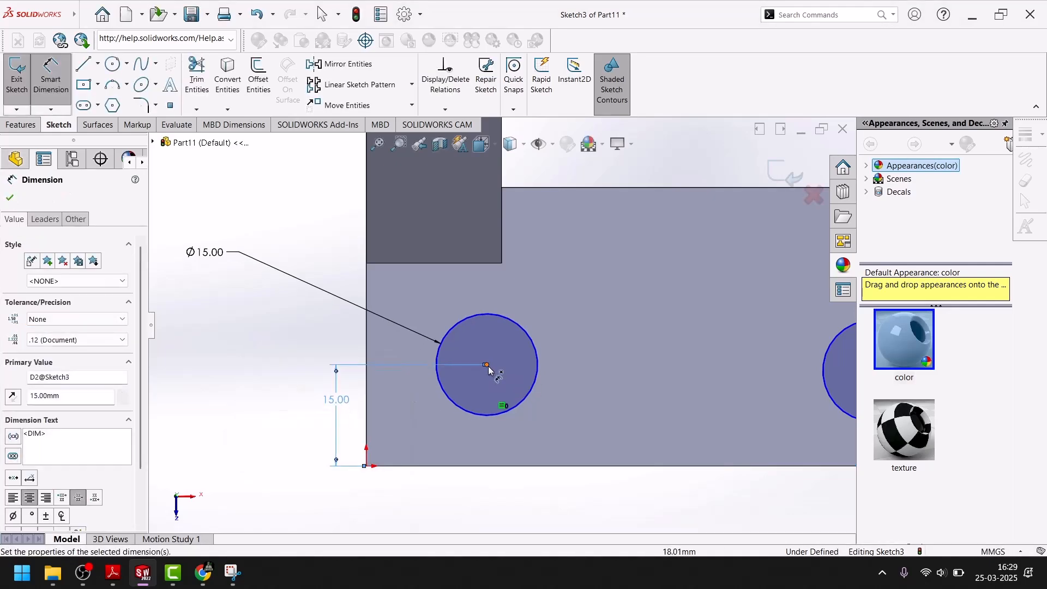
Dimension the first circle's center 20 mm from the flange's side edge at the origin.
{"action": "left_click", "coordinate": [488, 368]}
{"action": "left_click", "coordinate": [368, 384]}
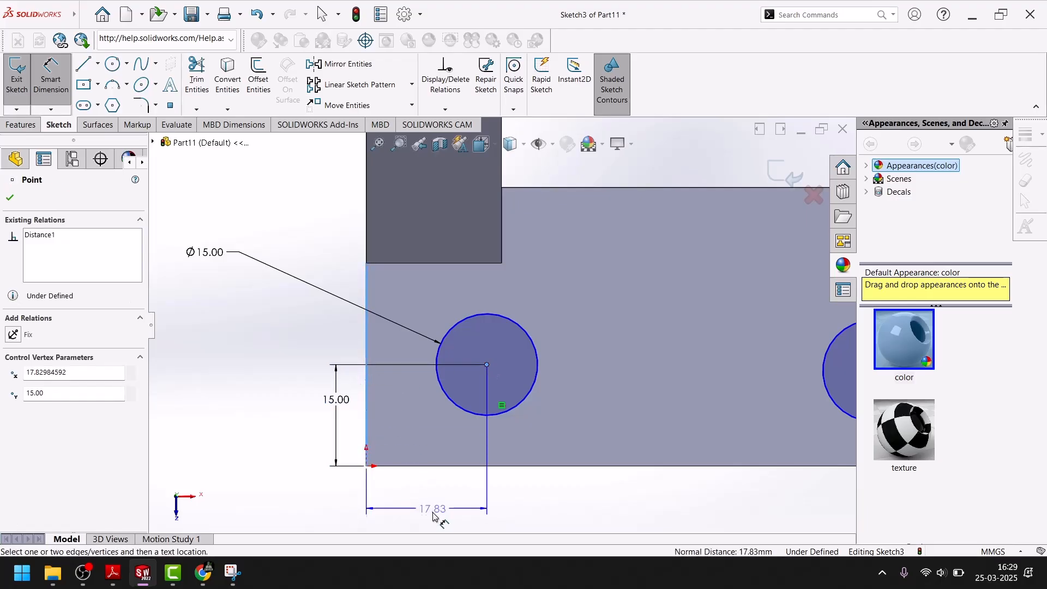
{"action": "left_click", "coordinate": [430, 514]}
{"action": "type", "text": "20"}
{"action": "key", "text": "Return"}
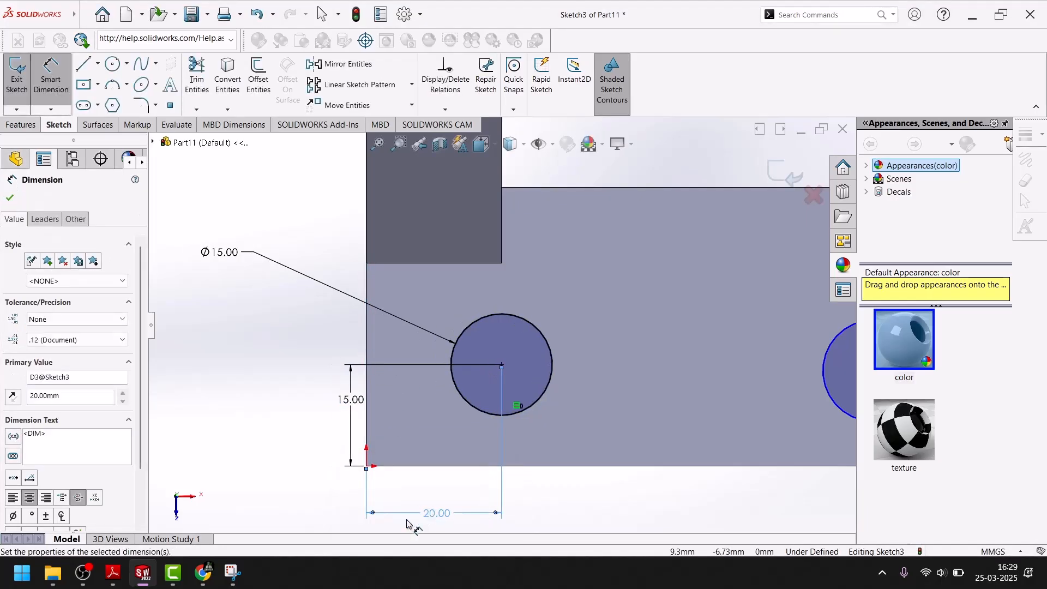
Check the hole spacing in the PDF drawing and dimension the two circle centers 60 mm apart horizontally.
{"action": "left_click", "coordinate": [113, 572]}
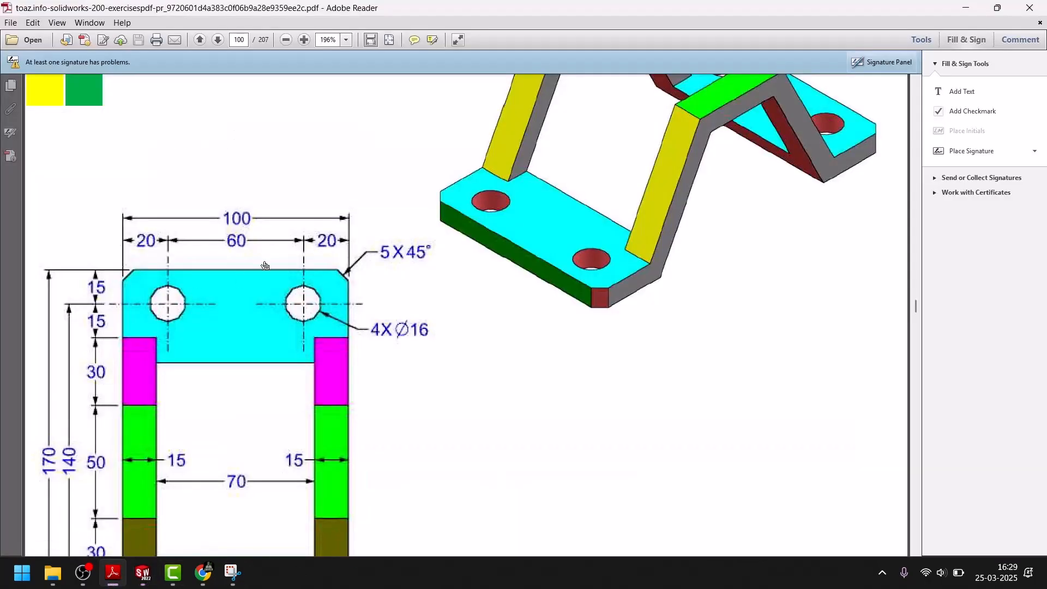
{"action": "left_click", "coordinate": [141, 573]}
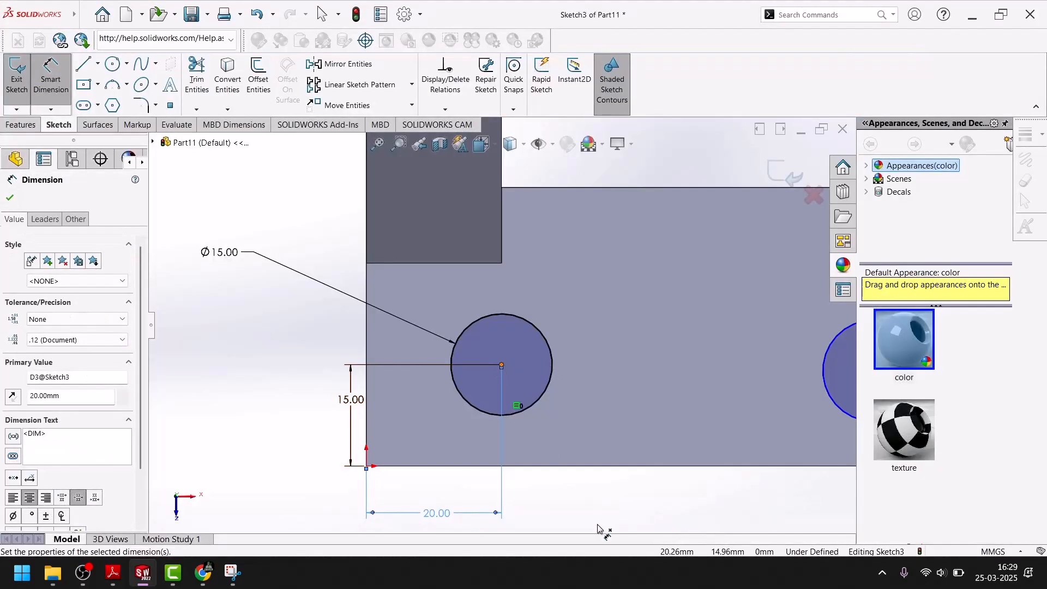
{"action": "left_click", "coordinate": [589, 482]}
{"action": "left_click", "coordinate": [501, 364]}
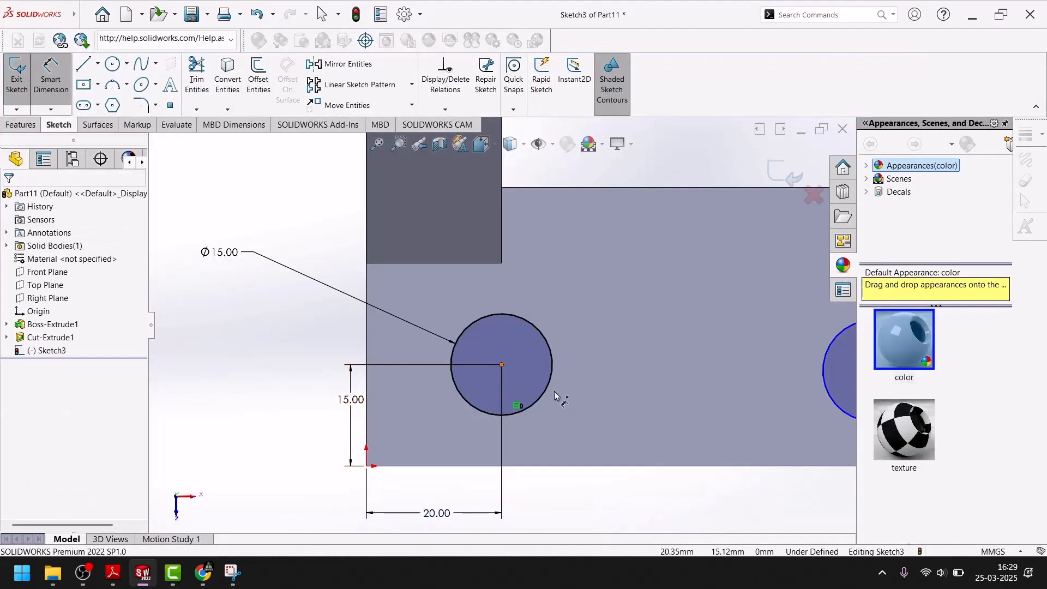
{"action": "scroll", "coordinate": [648, 407], "scroll_direction": "up", "scroll_amount": 3}
{"action": "scroll", "coordinate": [736, 357], "scroll_direction": "down", "scroll_amount": 3}
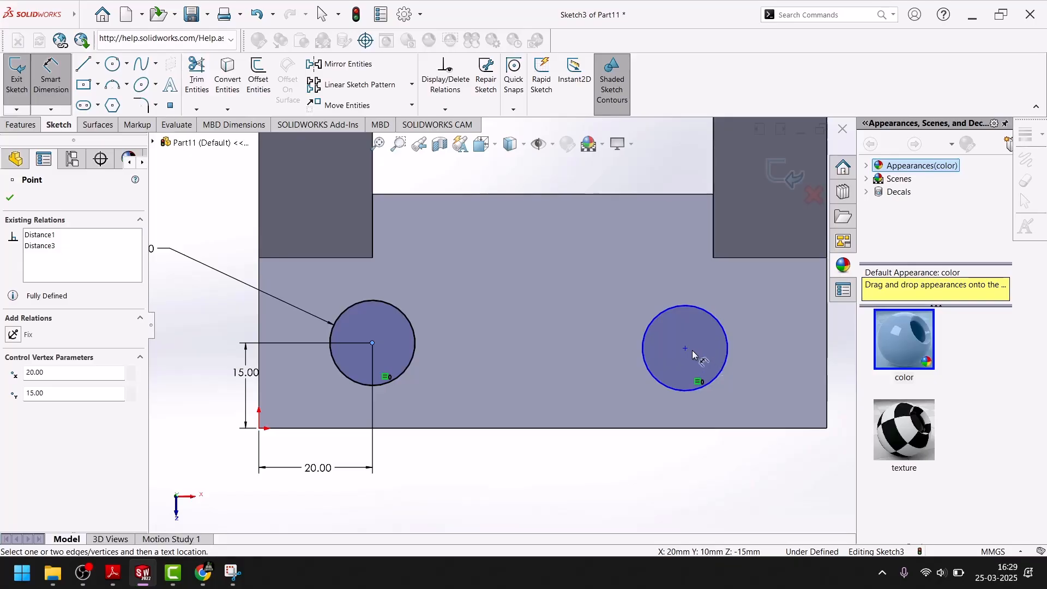
{"action": "left_click", "coordinate": [685, 348]}
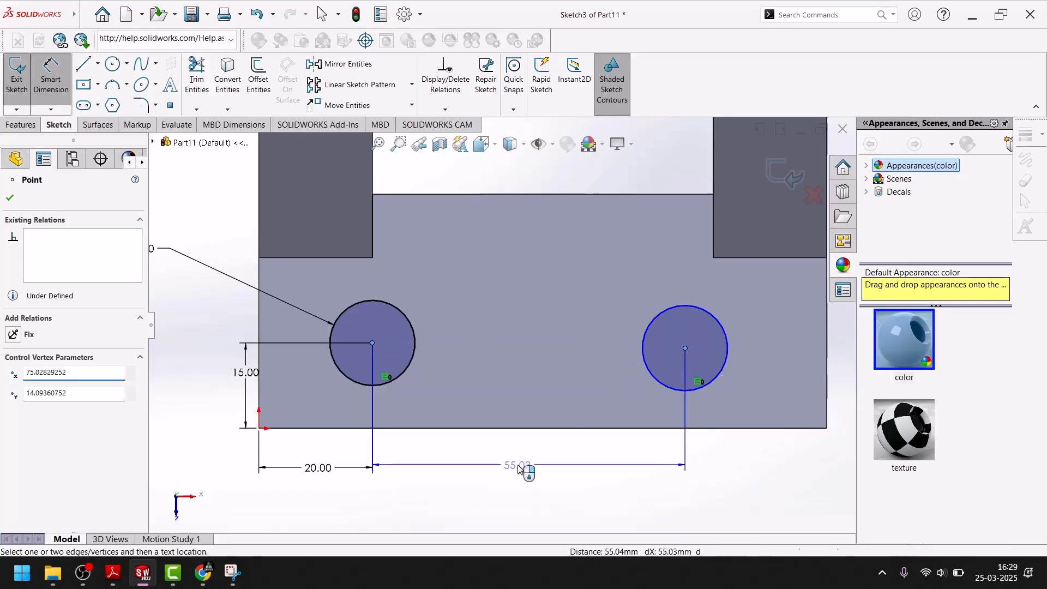
{"action": "left_click", "coordinate": [523, 468]}
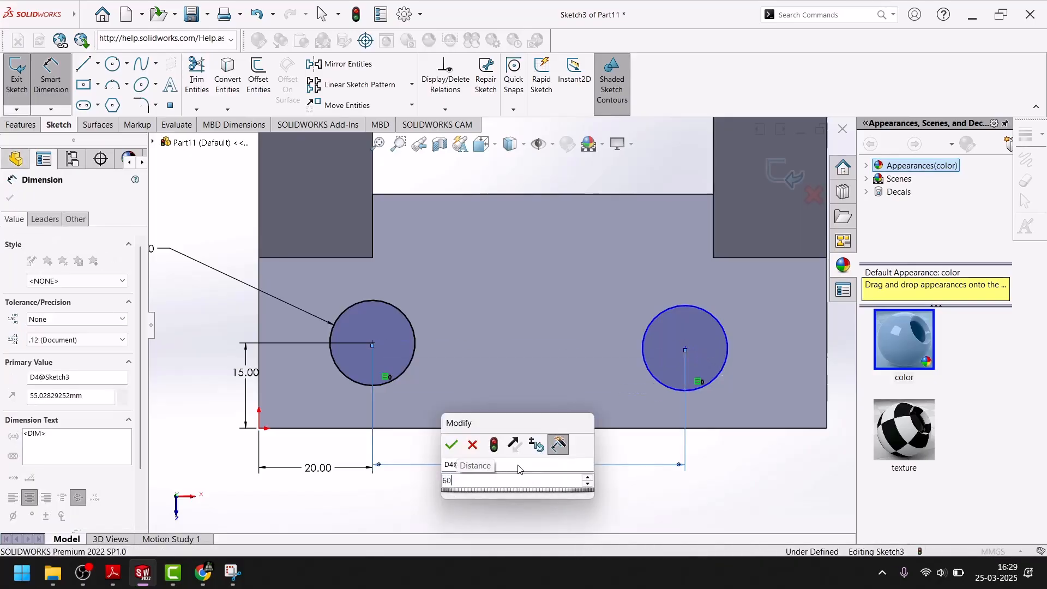
{"action": "type", "text": "60"}
{"action": "key", "text": "Return"}
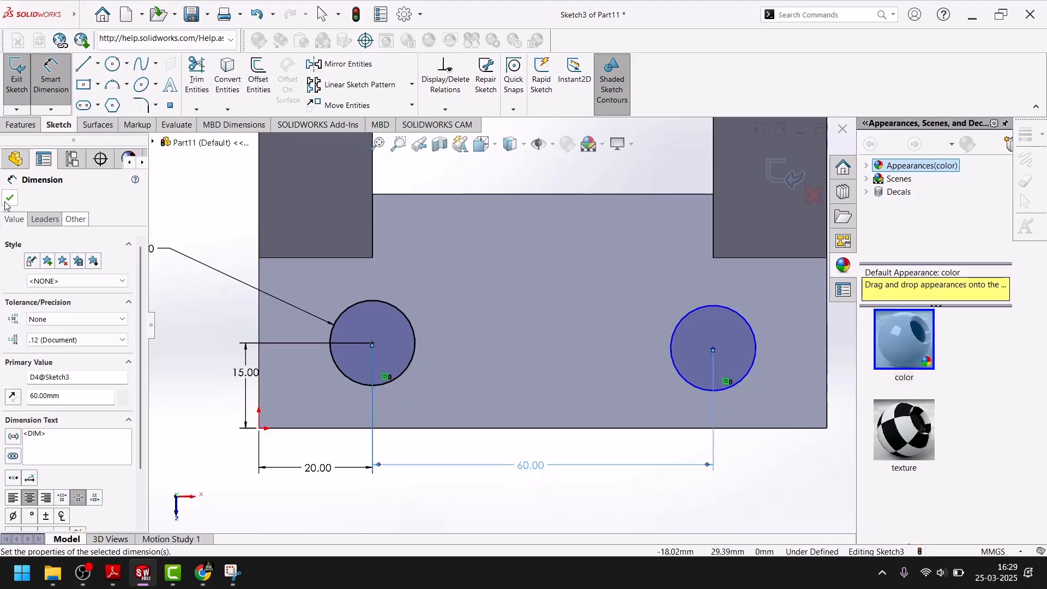
{"action": "left_click", "coordinate": [10, 197]}
Draw a horizontal centerline about 23 mm long into the central opening from the midpoint of the left arm's inner edge.
{"action": "scroll", "coordinate": [379, 270], "scroll_direction": "up", "scroll_amount": 5}
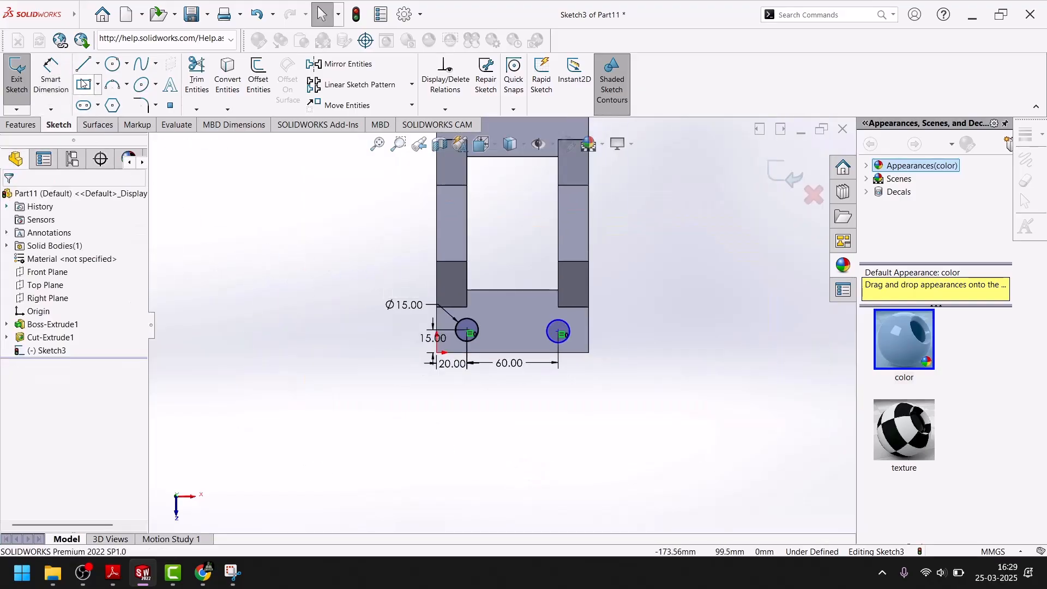
{"action": "left_click", "coordinate": [98, 66]}
{"action": "left_click", "coordinate": [105, 85]}
{"action": "scroll", "coordinate": [449, 229], "scroll_direction": "down", "scroll_amount": 5}
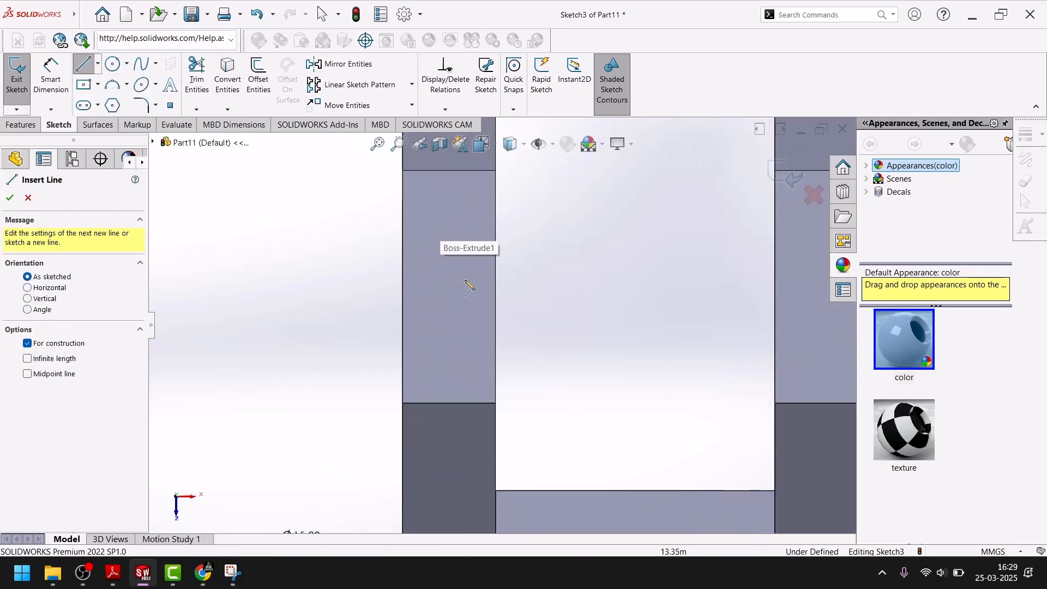
{"action": "left_click", "coordinate": [496, 285]}
{"action": "left_click", "coordinate": [605, 282]}
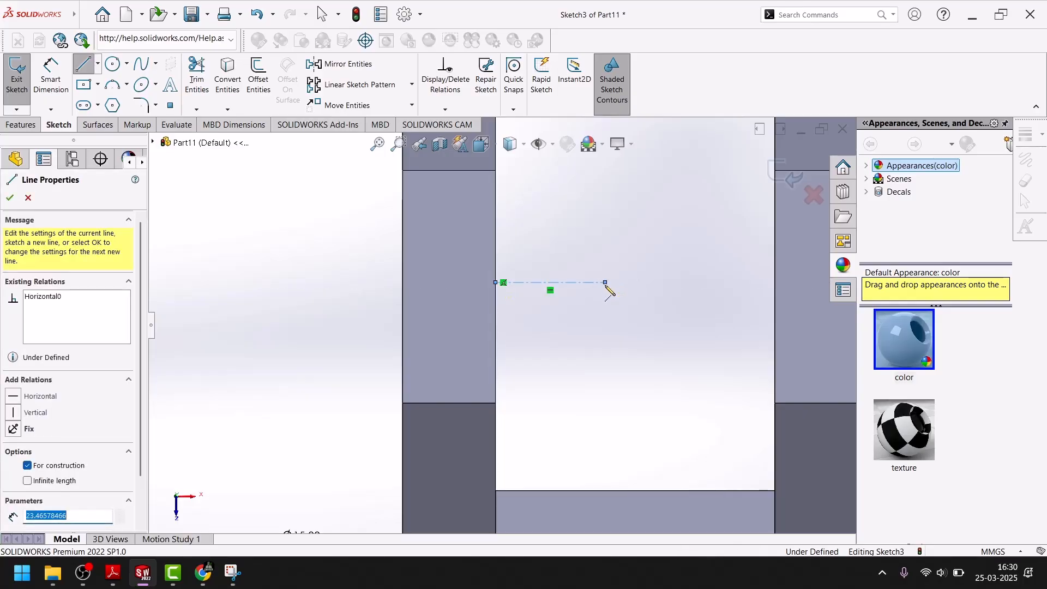
{"action": "key", "text": "Escape"}
Mirror both front flange circles about the horizontal centerline onto the rear flange, keeping the originals.
{"action": "scroll", "coordinate": [611, 327], "scroll_direction": "up", "scroll_amount": 4}
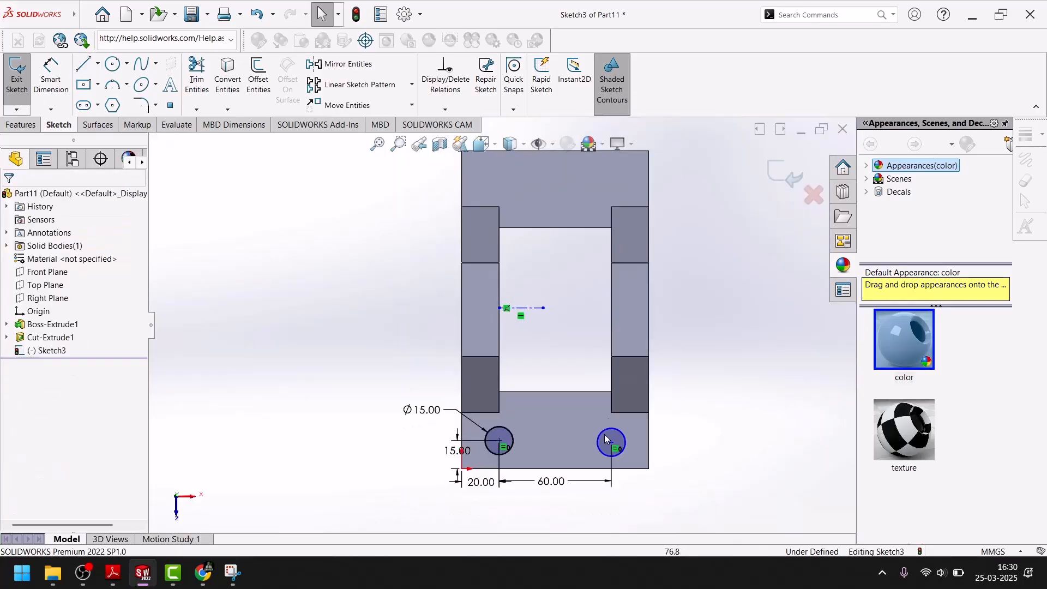
{"action": "scroll", "coordinate": [607, 417], "scroll_direction": "down", "scroll_amount": 3}
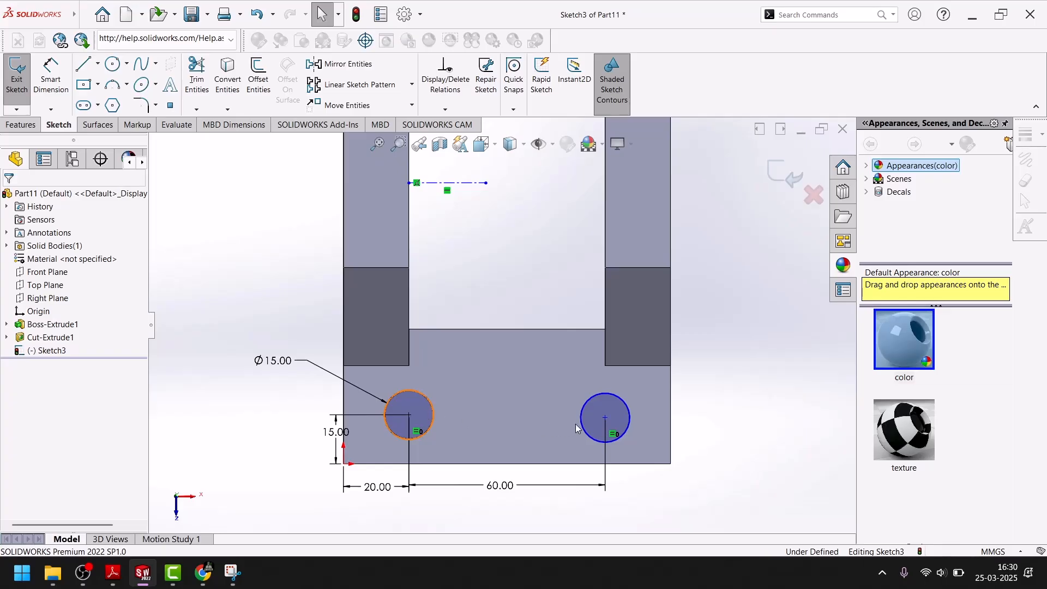
{"action": "left_click", "coordinate": [598, 418], "text": "ctrl"}
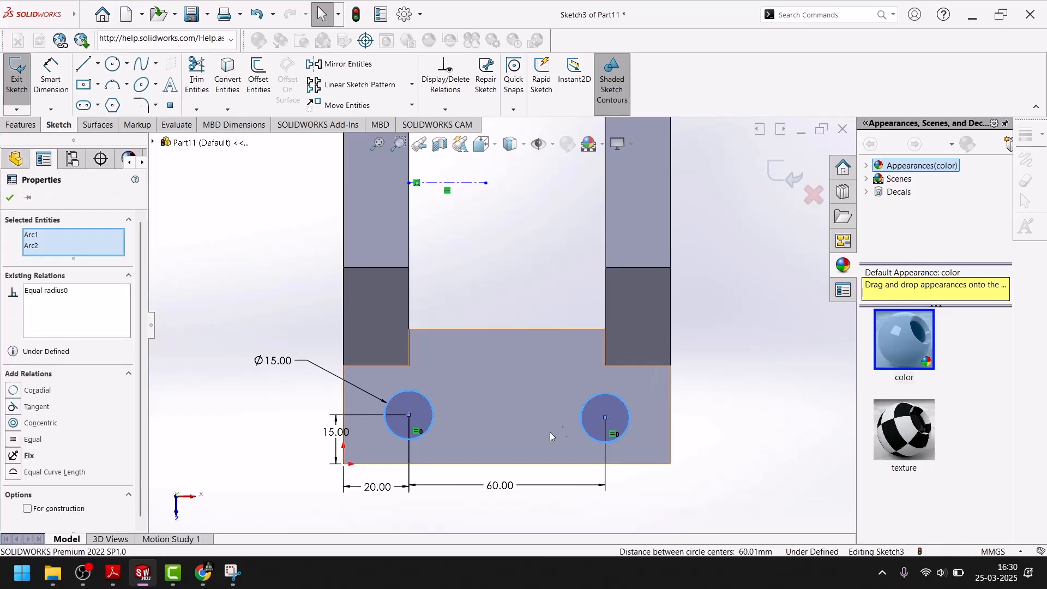
{"action": "left_click", "coordinate": [339, 63]}
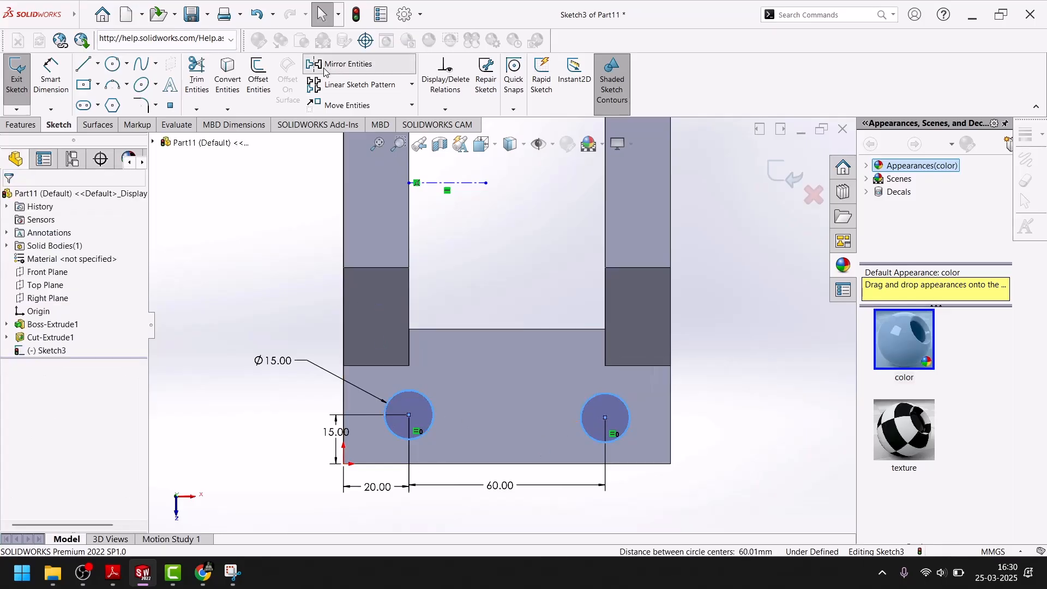
{"action": "left_click", "coordinate": [86, 364]}
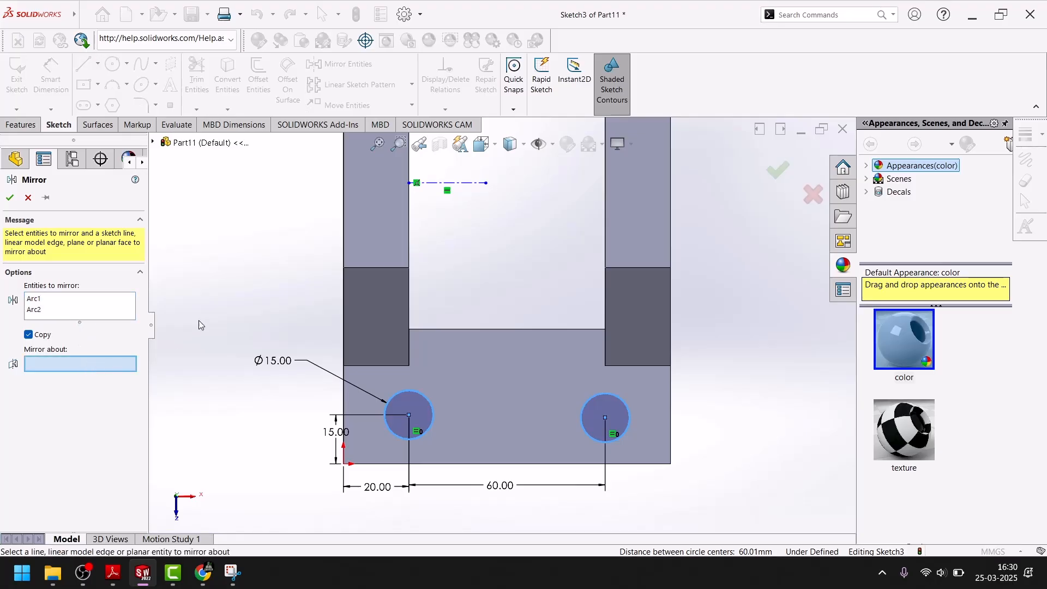
{"action": "left_click", "coordinate": [462, 183]}
{"action": "scroll", "coordinate": [499, 251], "scroll_direction": "up", "scroll_amount": 5}
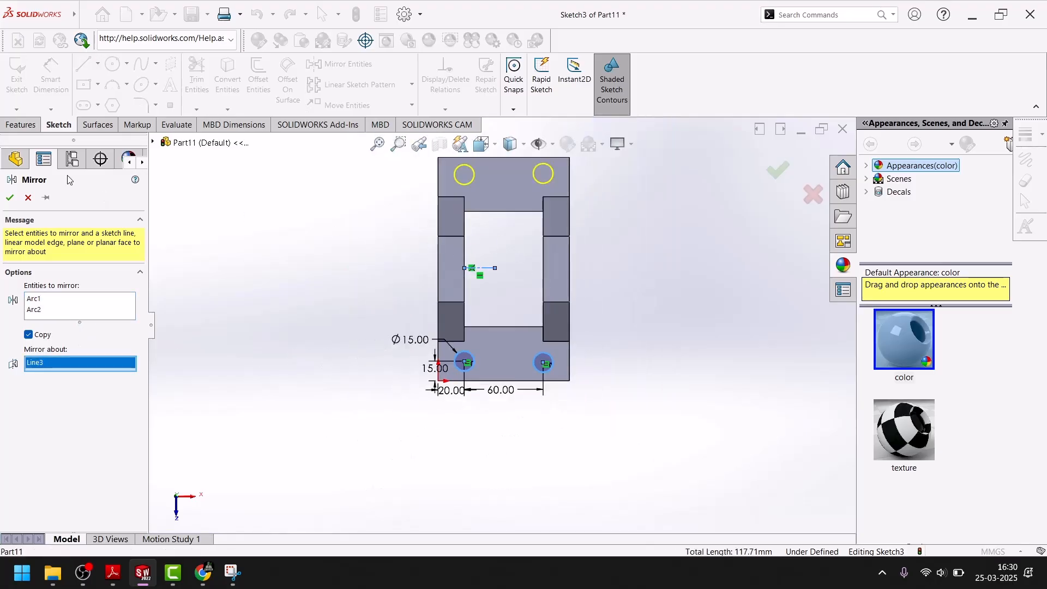
{"action": "left_click", "coordinate": [11, 199]}
Level the second front circle with the first by adding a Horizontal relation between their center points.
{"action": "scroll", "coordinate": [532, 357], "scroll_direction": "down", "scroll_amount": 5}
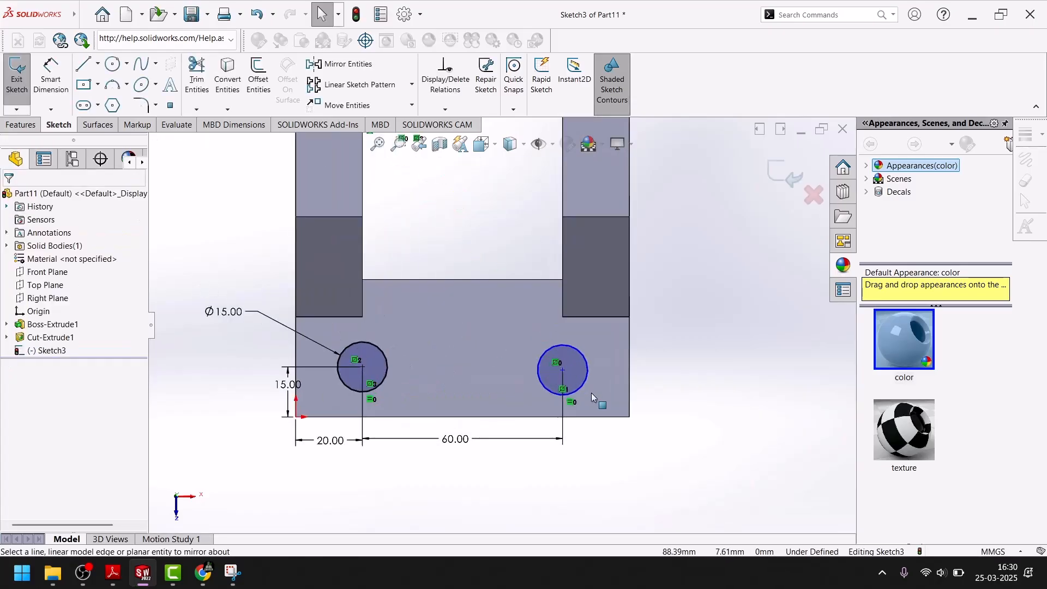
{"action": "scroll", "coordinate": [586, 391], "scroll_direction": "down", "scroll_amount": 3}
{"action": "scroll", "coordinate": [525, 376], "scroll_direction": "up", "scroll_amount": 3}
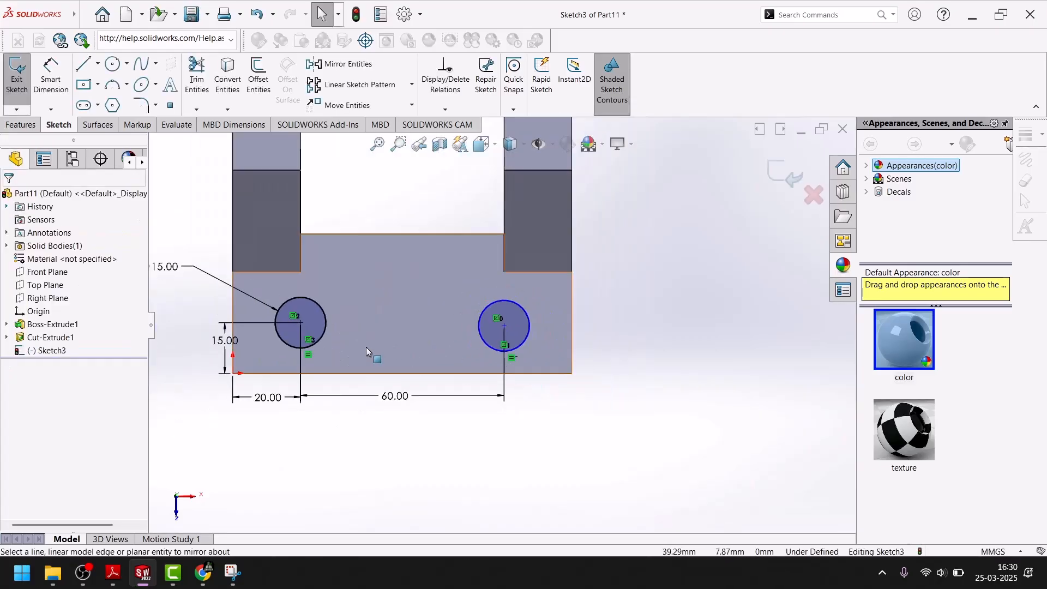
{"action": "mouse_move", "coordinate": [525, 330]}
{"action": "left_mouse_down"}
{"action": "mouse_move", "coordinate": [525, 307]}
{"action": "mouse_move", "coordinate": [525, 329]}
{"action": "left_mouse_up"}
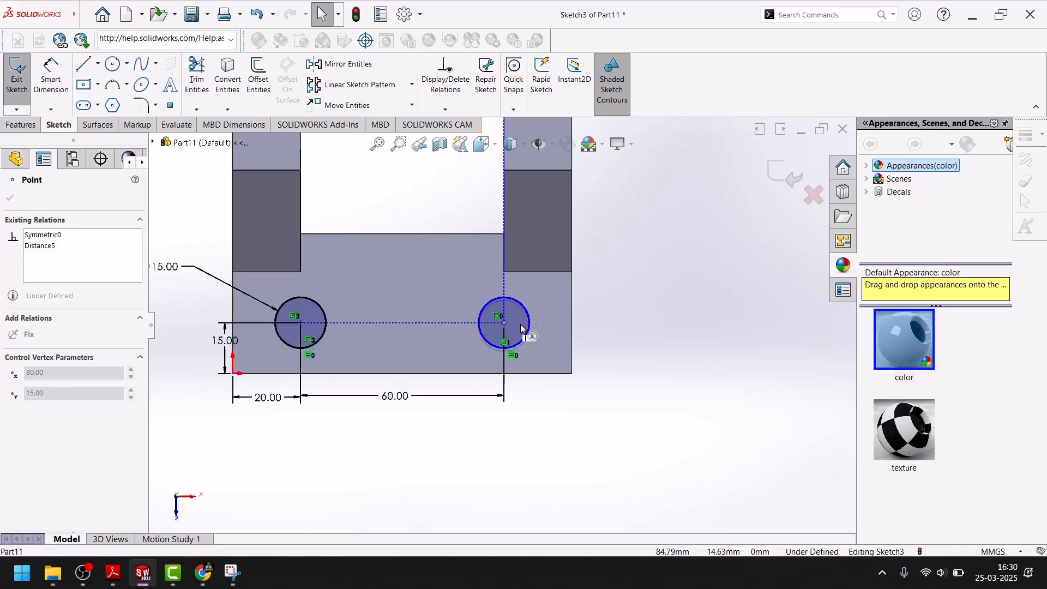
{"action": "left_click", "coordinate": [669, 380]}
{"action": "left_click", "coordinate": [305, 327]}
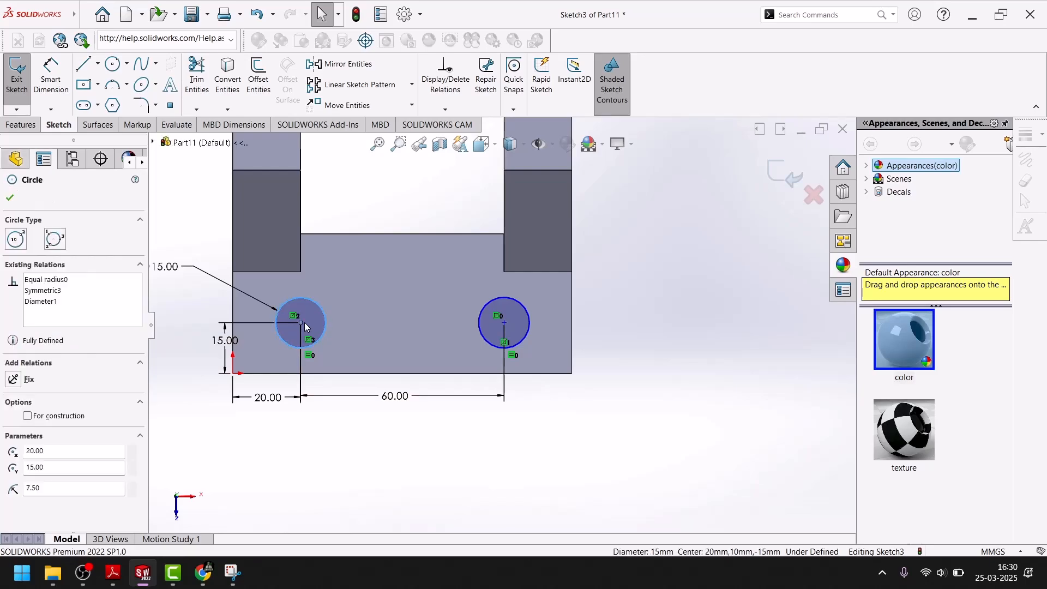
{"action": "key", "text": "Escape"}
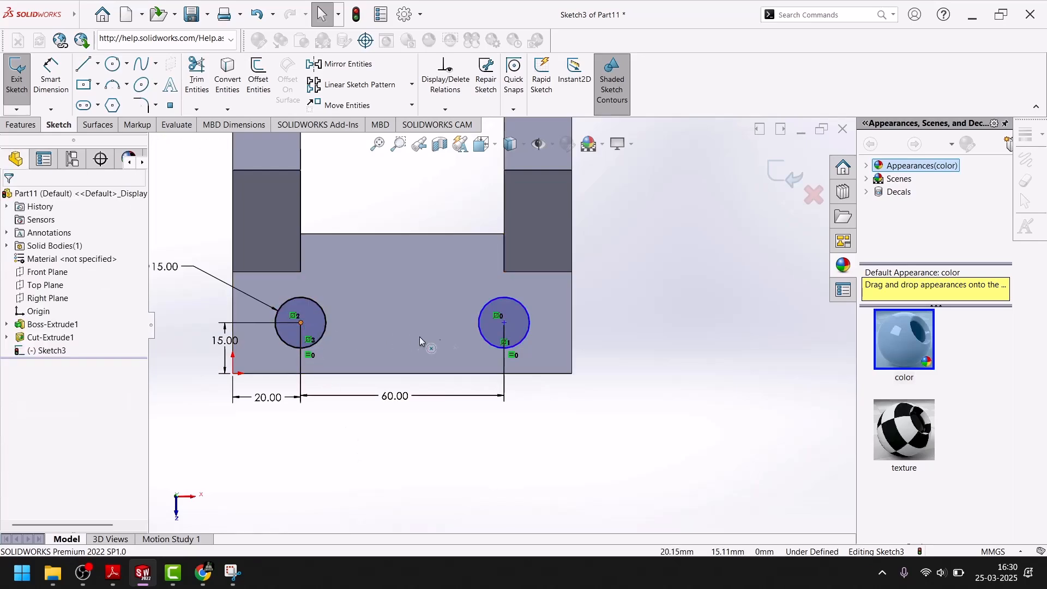
{"action": "left_click", "coordinate": [504, 323], "text": "ctrl"}
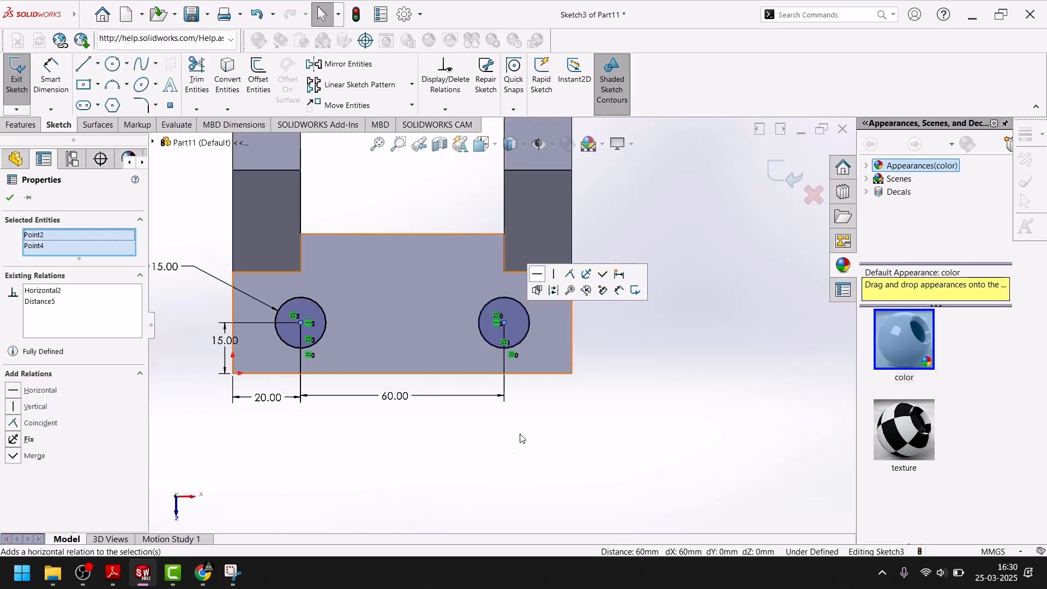
{"action": "left_click", "coordinate": [537, 278]}
Finish the hole sketch and cut its four circles through the base flanges with an Extruded Cut set to Through All.
{"action": "key", "text": "f"}
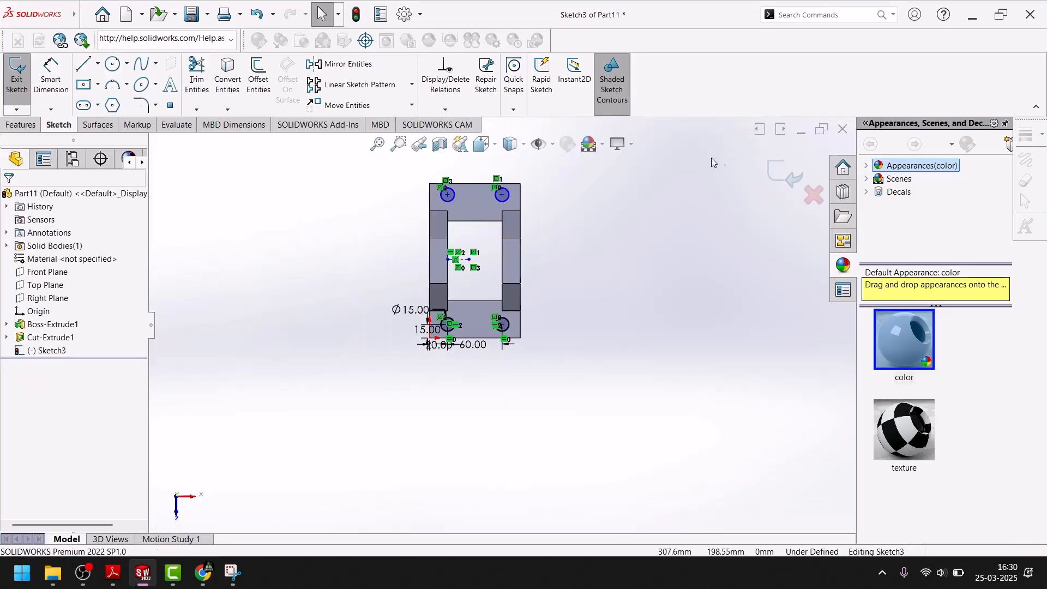
{"action": "left_click", "coordinate": [783, 170]}
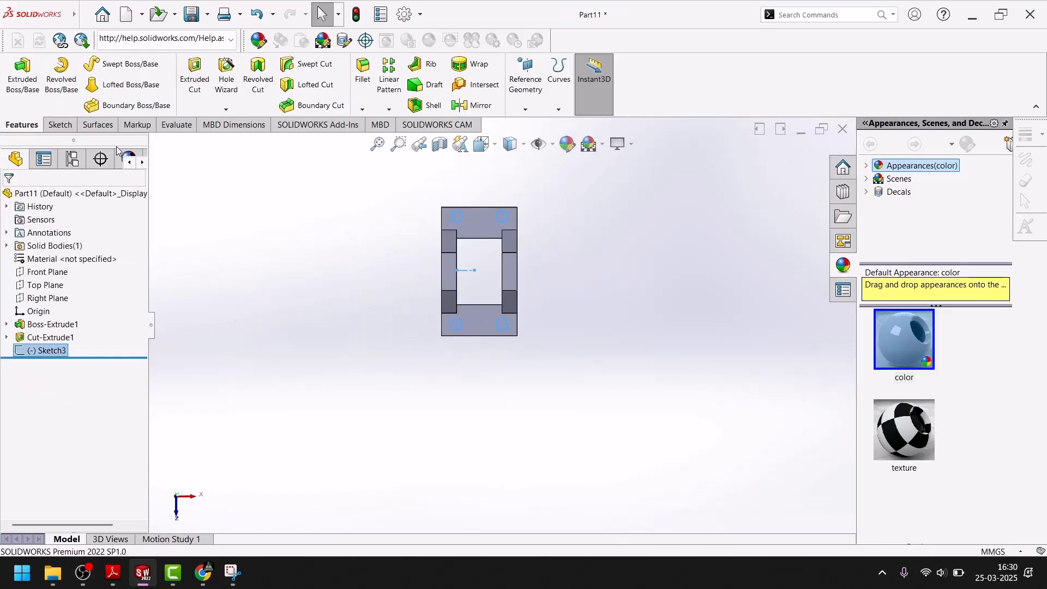
{"action": "left_click", "coordinate": [195, 76]}
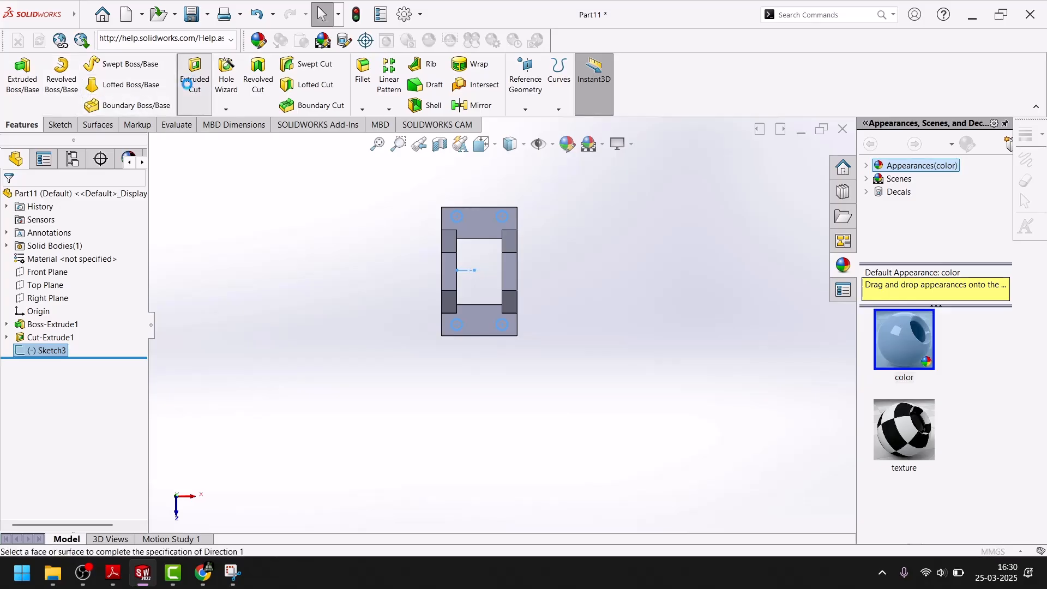
{"action": "left_click", "coordinate": [82, 273]}
{"action": "left_click", "coordinate": [49, 282]}
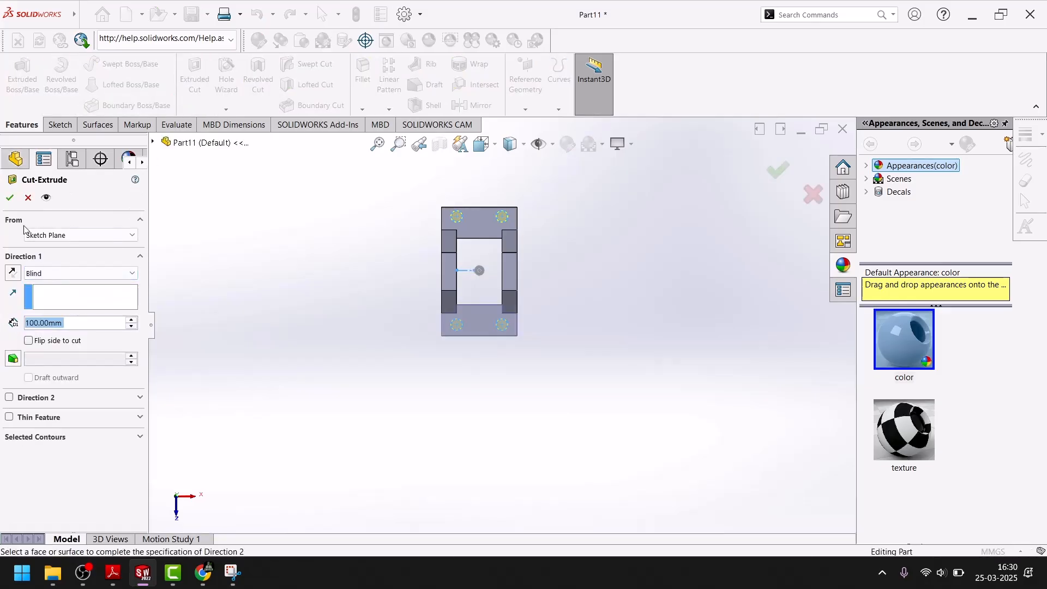
{"action": "left_click", "coordinate": [42, 273]}
{"action": "left_click", "coordinate": [44, 293]}
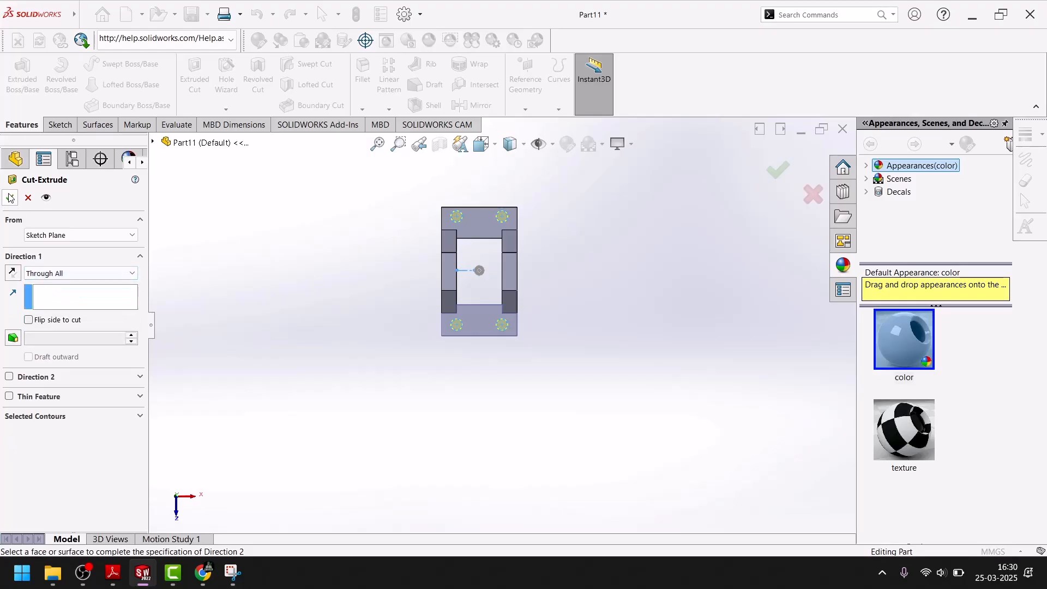
{"action": "key", "text": "Return"}
Start a chamfer in isometric view, check the corner chamfer callout in the PDF drawing, and set the chamfer distance to 2 mm.
{"action": "key", "text": "space"}
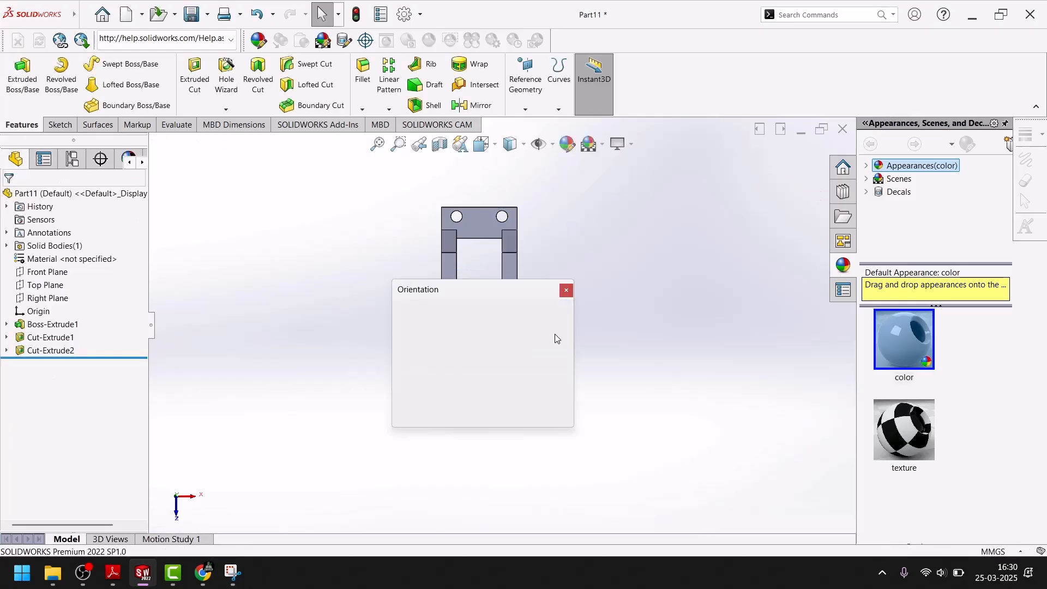
{"action": "left_click", "coordinate": [557, 337]}
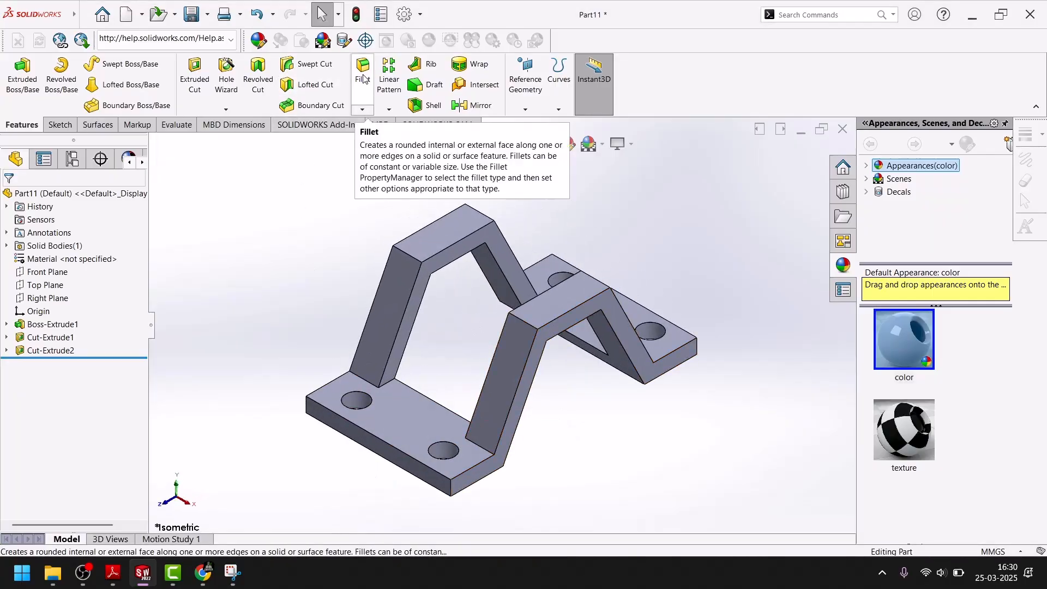
{"action": "left_click", "coordinate": [362, 109]}
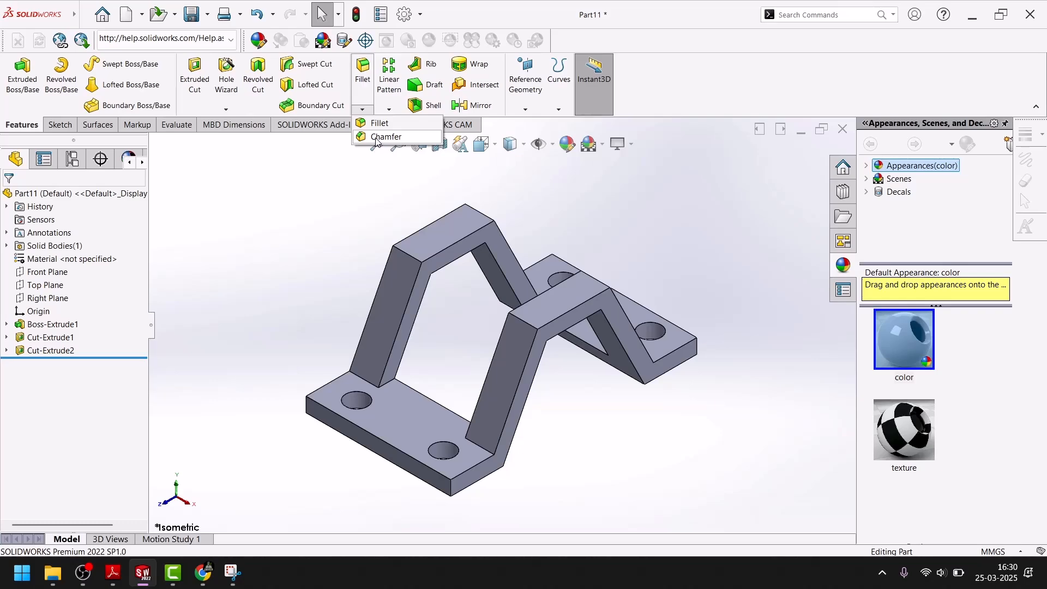
{"action": "left_click", "coordinate": [376, 138]}
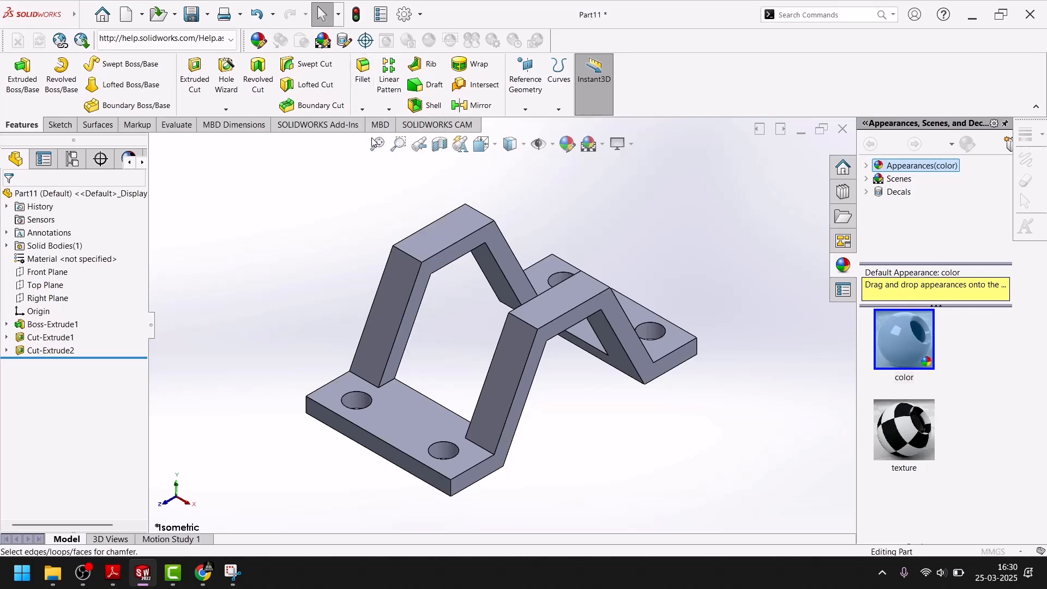
{"action": "left_click", "coordinate": [113, 573]}
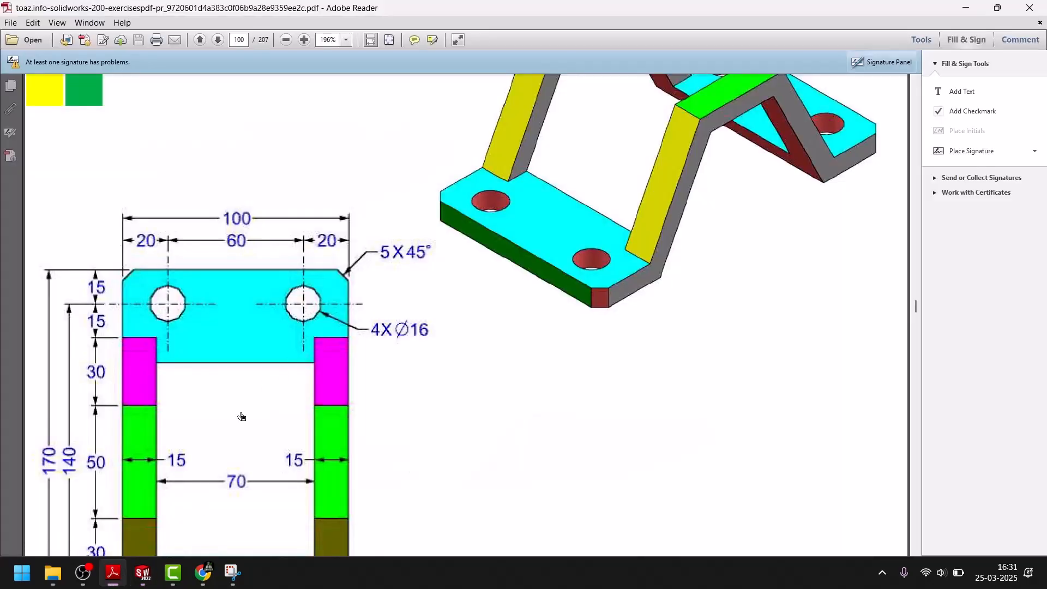
{"action": "left_click", "coordinate": [146, 572]}
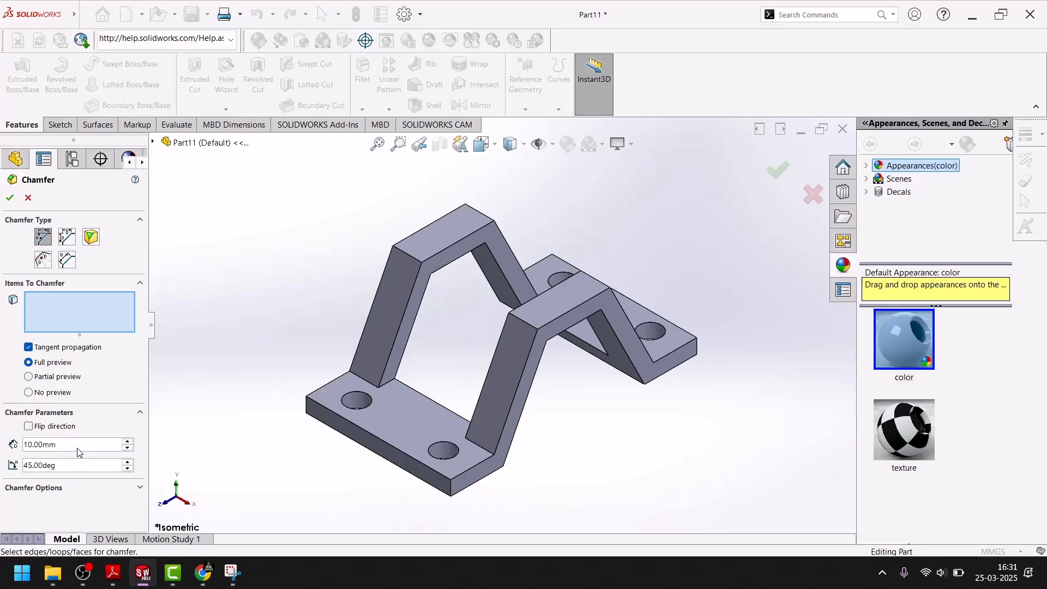
{"action": "type", "text": "2"}
{"action": "key", "text": "Return"}
Select the two outer corner edges of the front flange as items to chamfer.
{"action": "left_click", "coordinate": [451, 487]}
{"action": "middle_click_drag", "start_coordinate": [309, 444], "coordinate": [425, 434]}
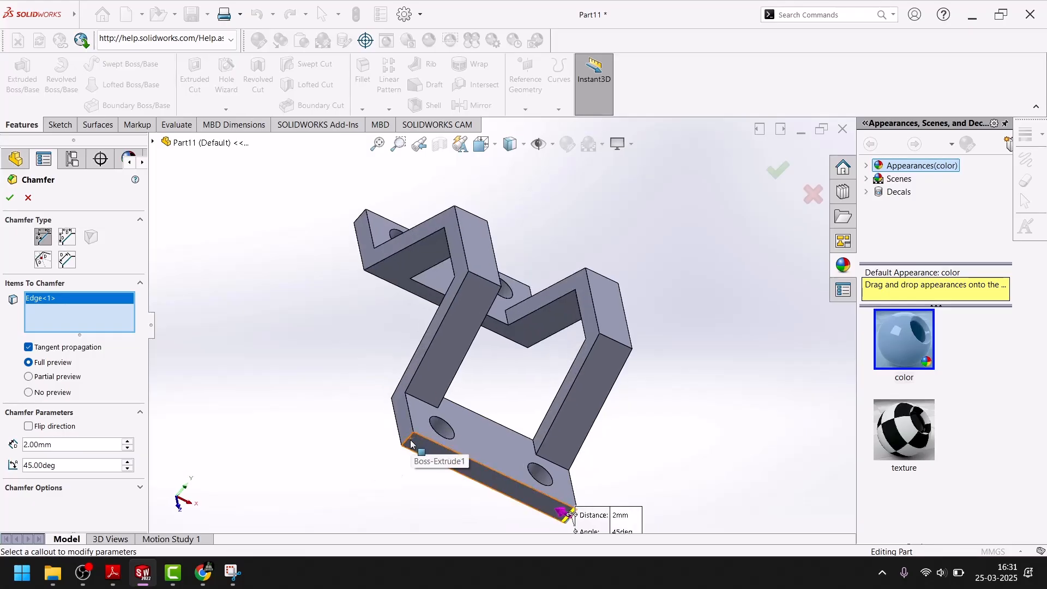
{"action": "scroll", "coordinate": [411, 440], "scroll_direction": "down", "scroll_amount": 5}
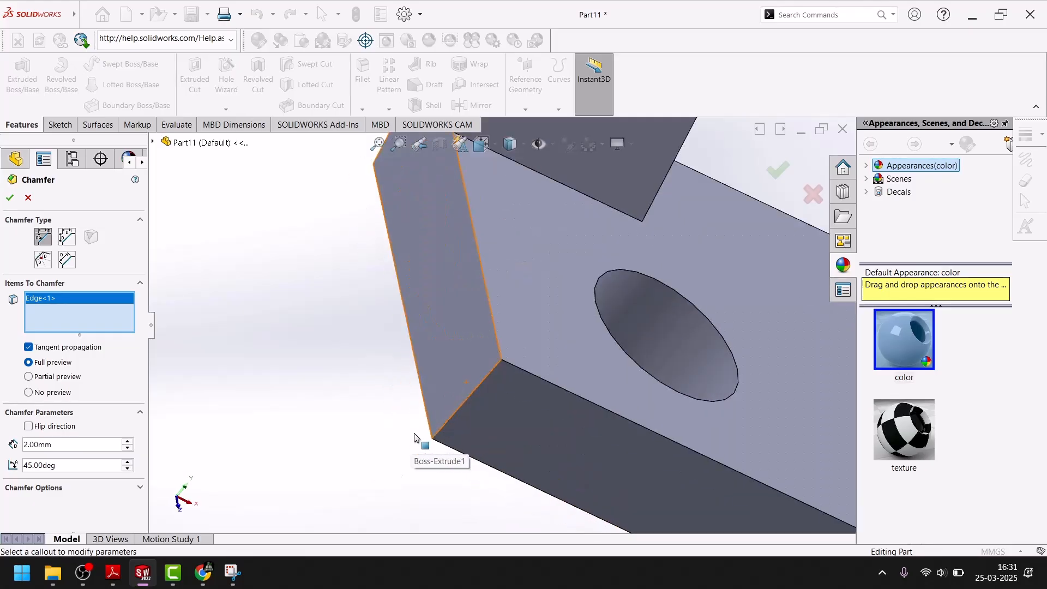
{"action": "left_click", "coordinate": [479, 385]}
Add the two outer corner edges of the rear flange to the chamfer selection.
{"action": "scroll", "coordinate": [466, 367], "scroll_direction": "up", "scroll_amount": 8}
{"action": "middle_click_drag", "start_coordinate": [557, 322], "coordinate": [456, 390]}
{"action": "scroll", "coordinate": [543, 384], "scroll_direction": "down", "scroll_amount": 6}
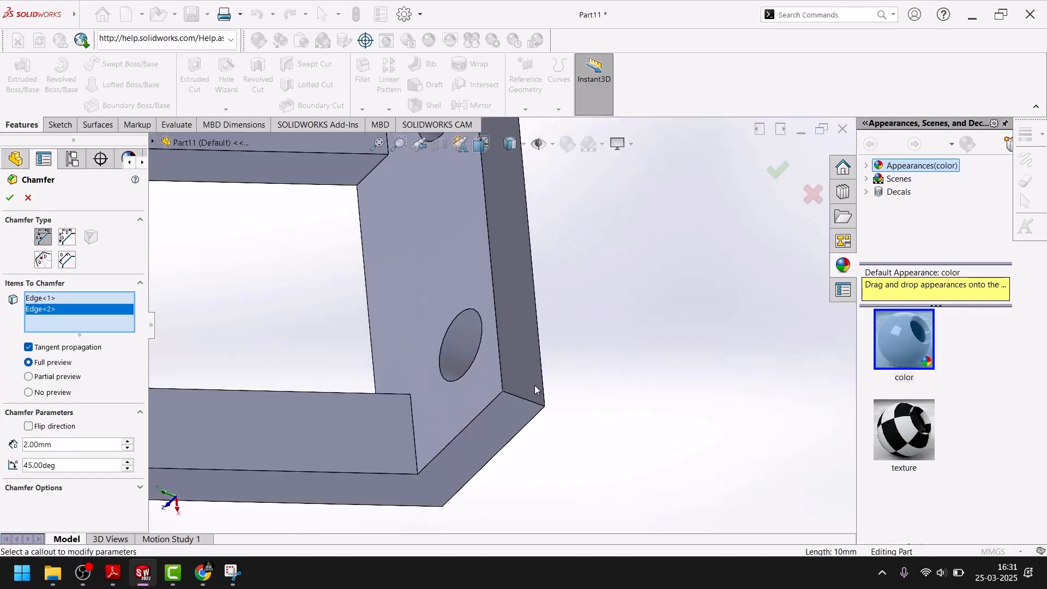
{"action": "left_click", "coordinate": [522, 394]}
{"action": "scroll", "coordinate": [522, 394], "scroll_direction": "up", "scroll_amount": 5}
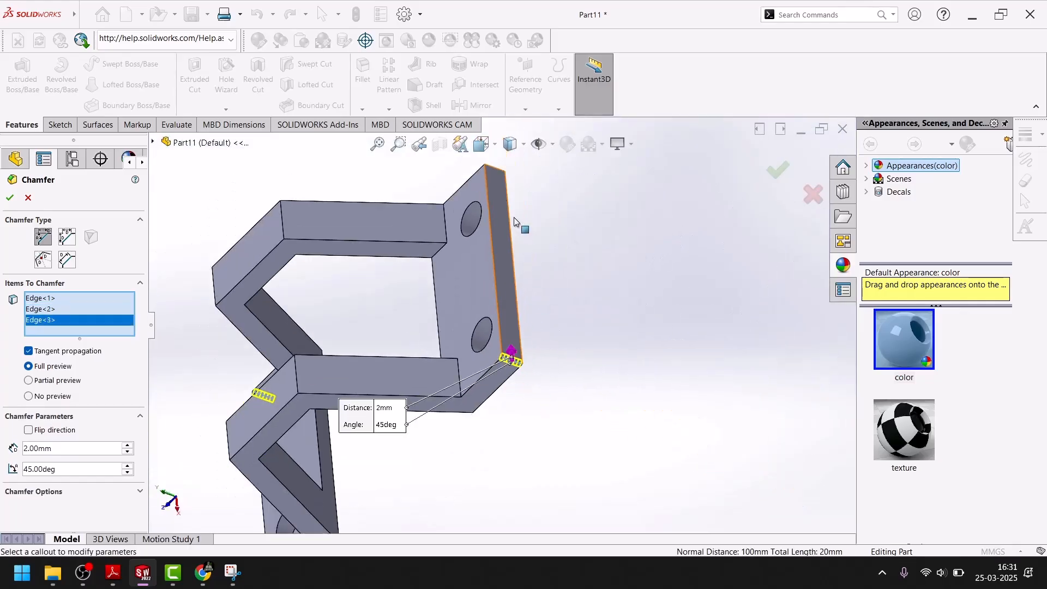
{"action": "scroll", "coordinate": [514, 224], "scroll_direction": "up", "scroll_amount": 3}
{"action": "scroll", "coordinate": [491, 188], "scroll_direction": "down", "scroll_amount": 6}
{"action": "middle_click_drag", "start_coordinate": [503, 511], "coordinate": [495, 481]}
{"action": "scroll", "coordinate": [495, 481], "scroll_direction": "up", "scroll_amount": 3}
{"action": "scroll", "coordinate": [495, 481], "scroll_direction": "up", "scroll_amount": 3}
{"action": "middle_click_drag", "start_coordinate": [518, 375], "coordinate": [520, 428]}
{"action": "scroll", "coordinate": [514, 387], "scroll_direction": "down", "scroll_amount": 5}
{"action": "middle_click_drag", "start_coordinate": [500, 383], "coordinate": [486, 351]}
{"action": "left_click", "coordinate": [473, 334]}
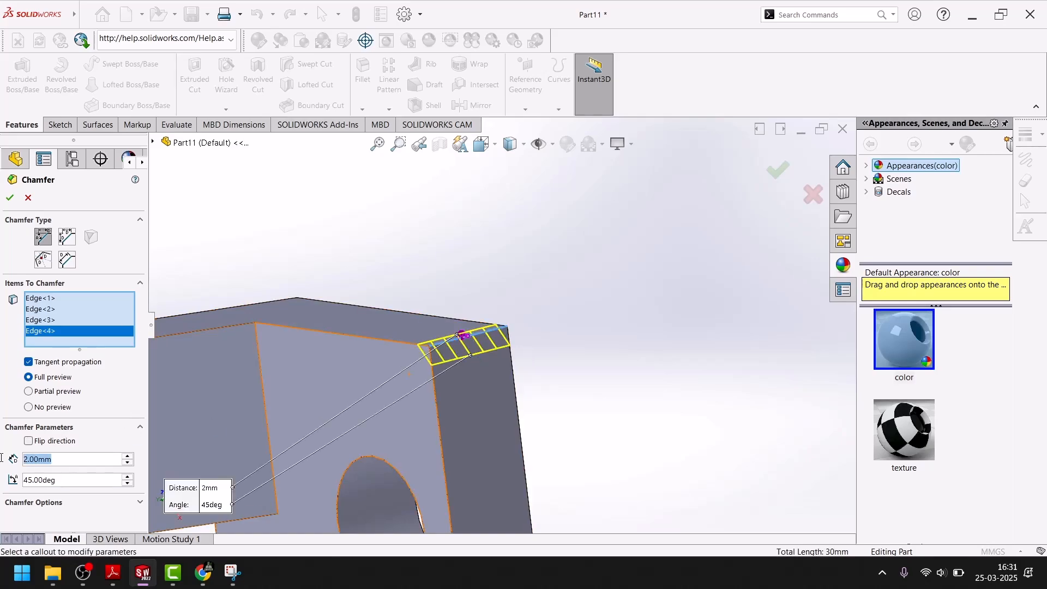
Set the chamfer distance to 5 mm, apply it to the four flange corners, and show the part in isometric view.
{"action": "type", "text": "5"}
{"action": "key", "text": "Return"}
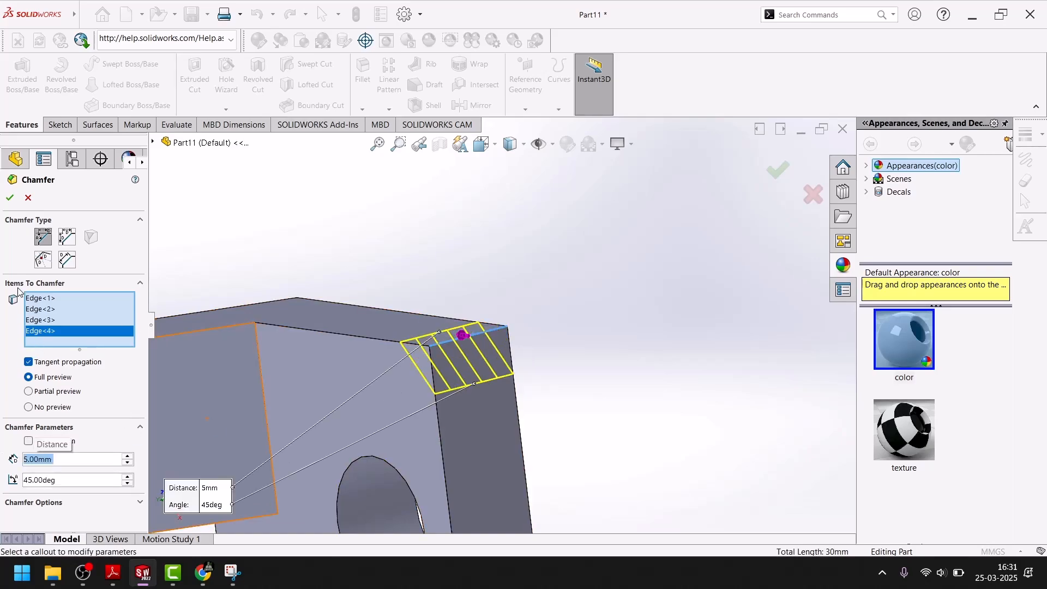
{"action": "left_click", "coordinate": [9, 198]}
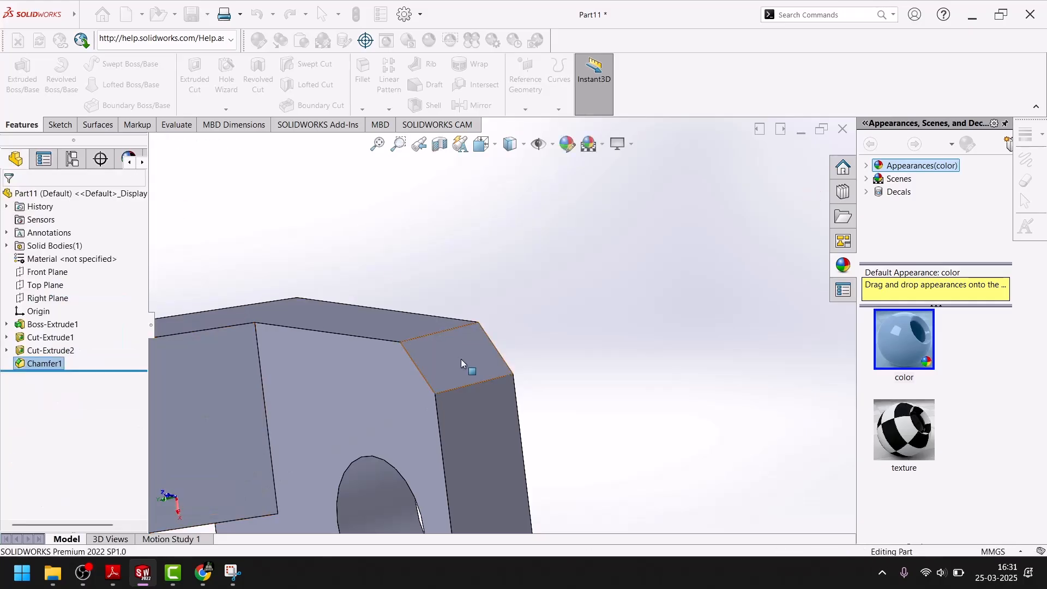
{"action": "key", "text": "space"}
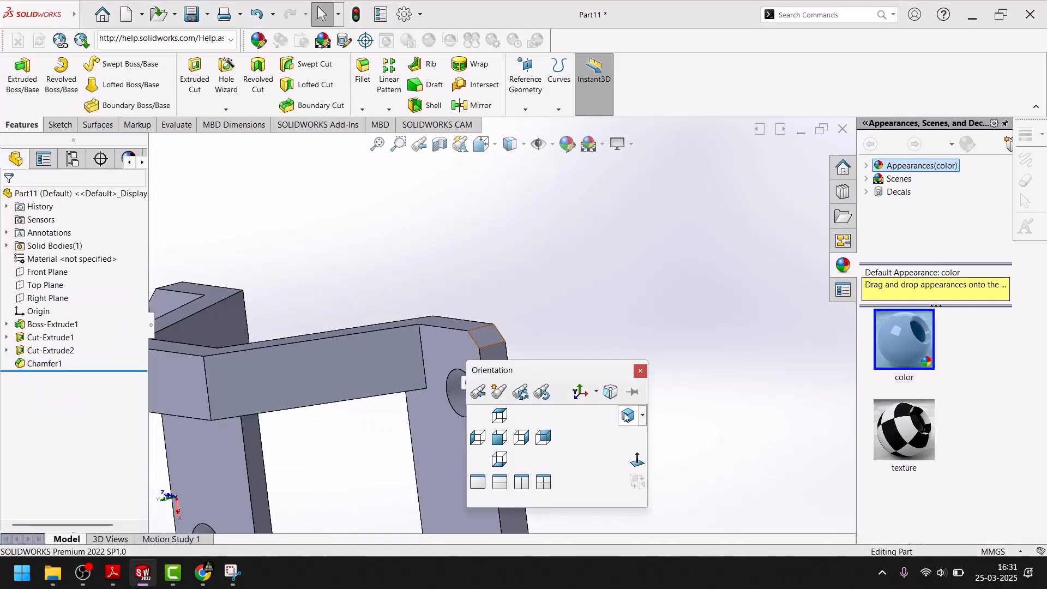
{"action": "left_click", "coordinate": [627, 415]}
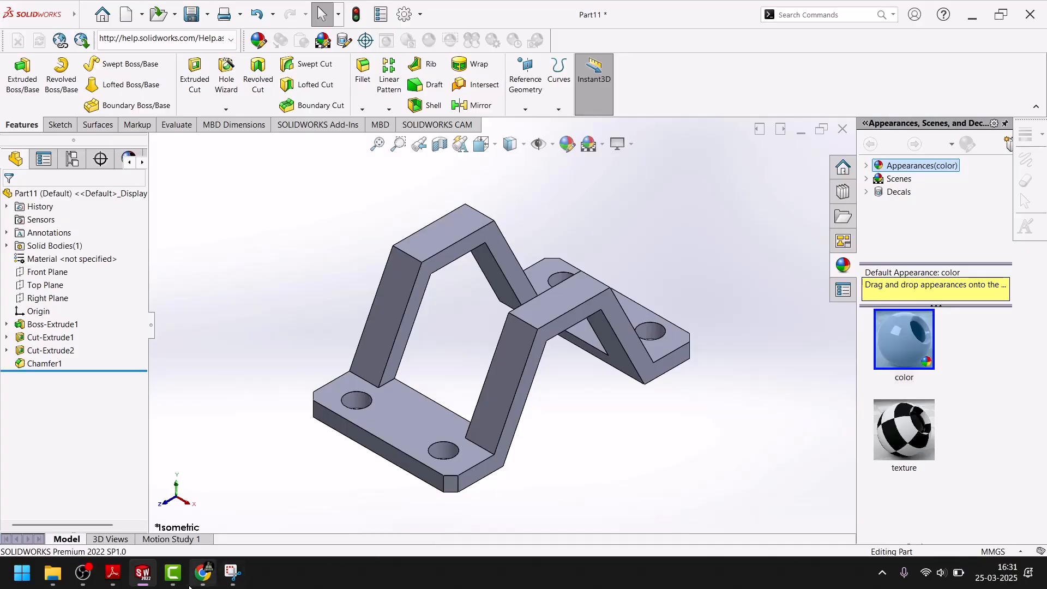
Check the coloured bracket drawing in Adobe Reader and return to the bracket part in SOLIDWORKS.
{"action": "left_click", "coordinate": [140, 582]}
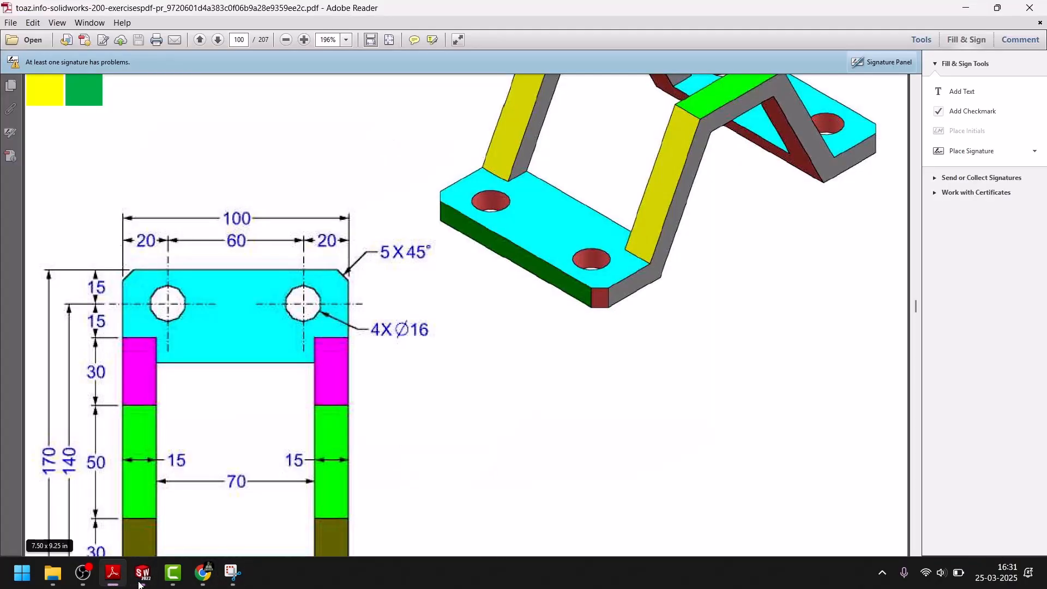
{"action": "left_click", "coordinate": [140, 582]}
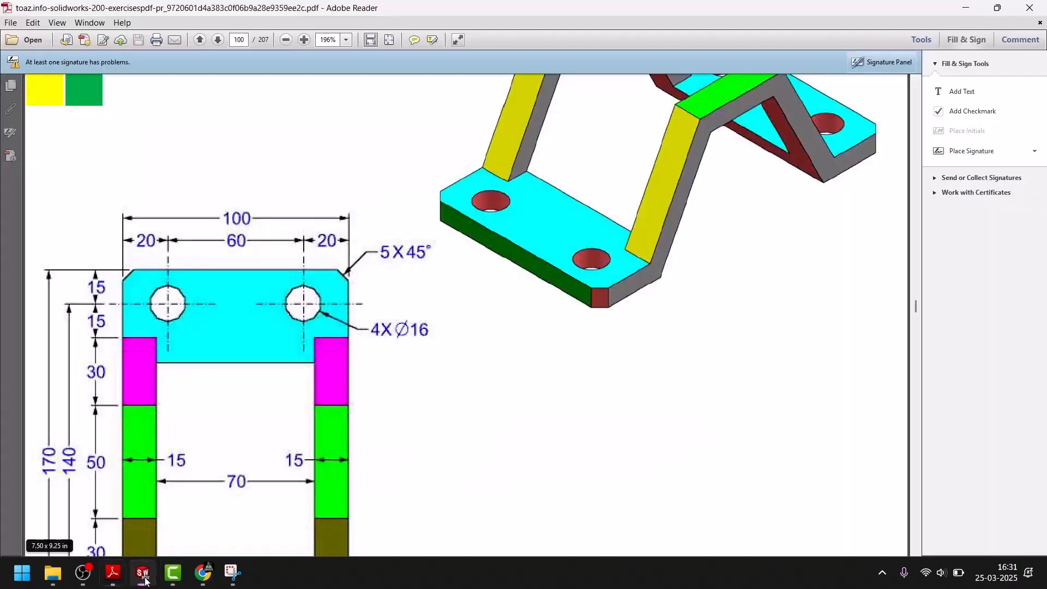
{"action": "left_click", "coordinate": [143, 580]}
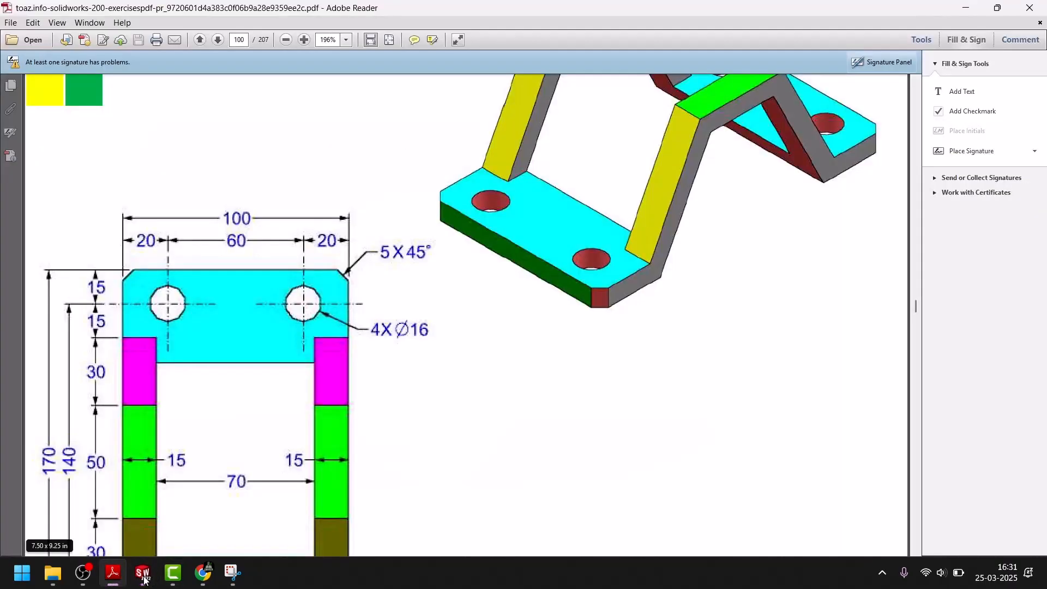
{"action": "left_click", "coordinate": [144, 580]}
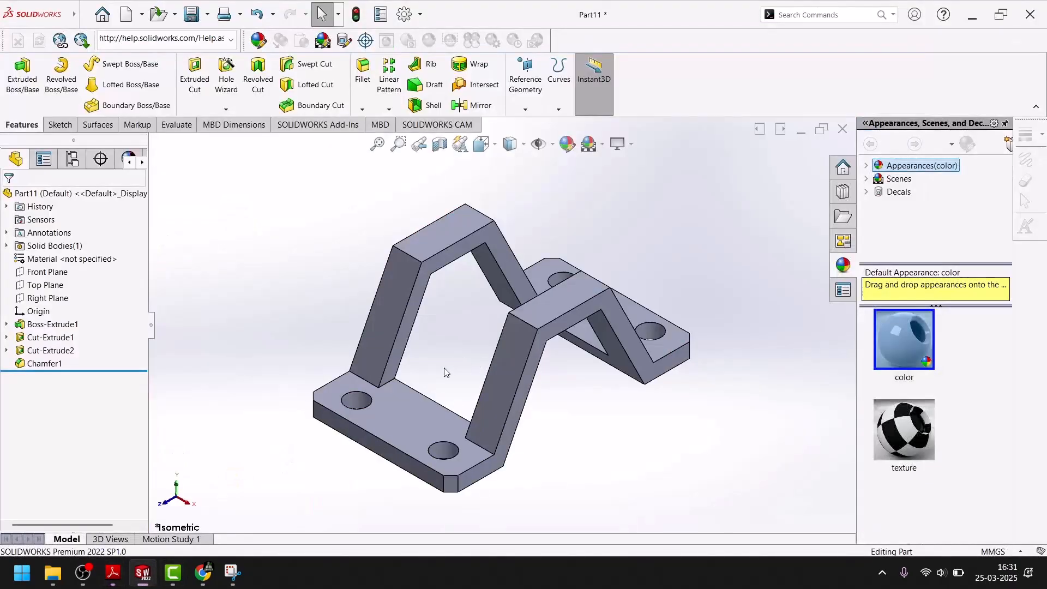
Apply black from the standard swatch to the four chamfered corner faces of the bracket's two base plates.
{"action": "scroll", "coordinate": [455, 491], "scroll_direction": "down", "scroll_amount": 5}
{"action": "left_click", "coordinate": [456, 459]}
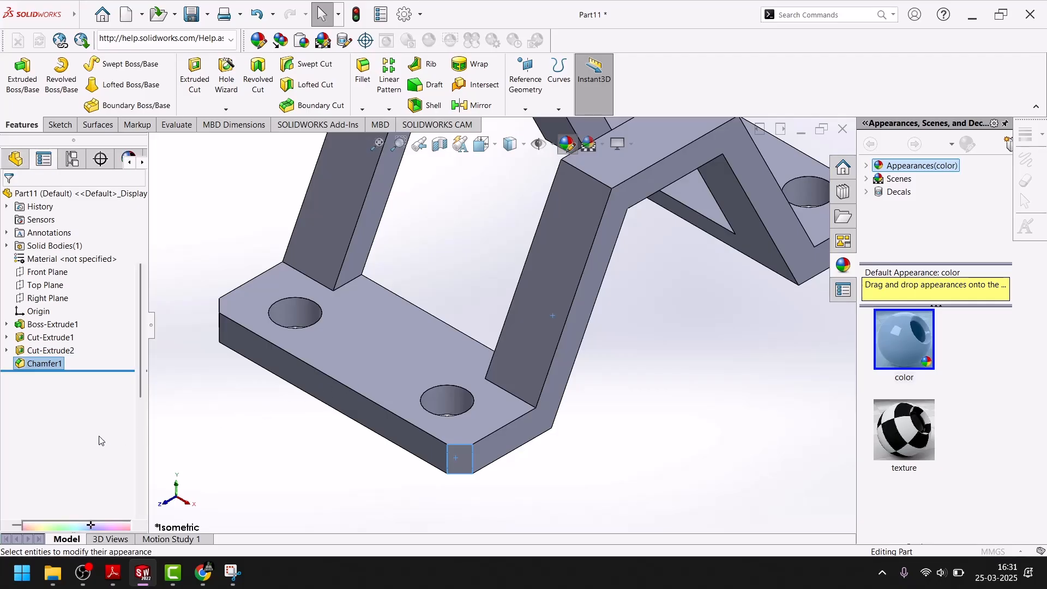
{"action": "left_click", "coordinate": [100, 487]}
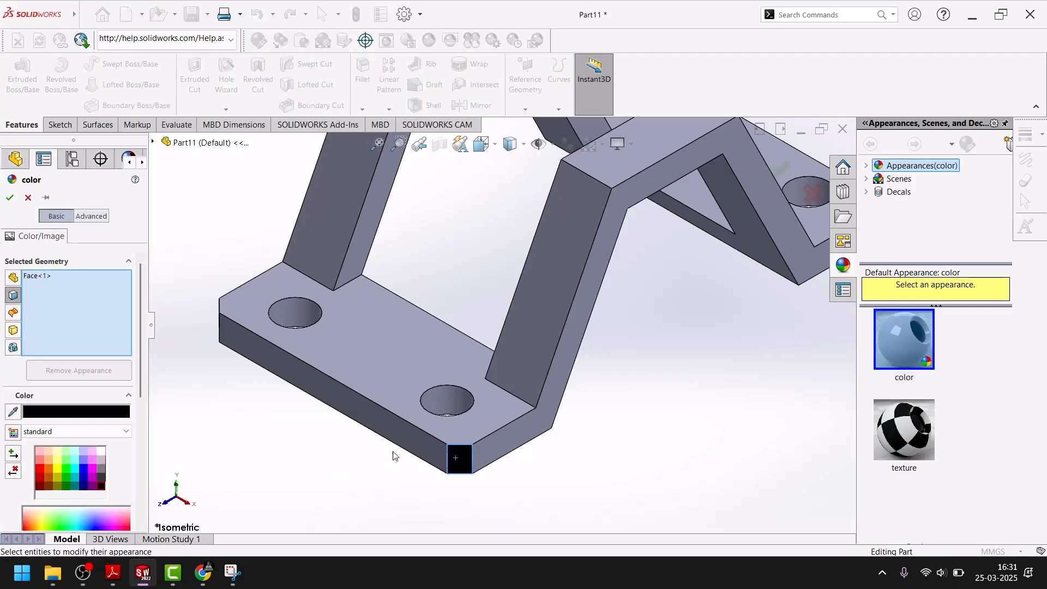
{"action": "key", "text": "f"}
{"action": "middle_click_drag", "start_coordinate": [460, 378], "coordinate": [487, 463]}
{"action": "left_click", "coordinate": [414, 341]}
{"action": "key", "text": "f"}
{"action": "scroll", "coordinate": [510, 359], "scroll_direction": "down", "scroll_amount": 5}
{"action": "left_click", "coordinate": [510, 342]}
{"action": "scroll", "coordinate": [498, 348], "scroll_direction": "up", "scroll_amount": 4}
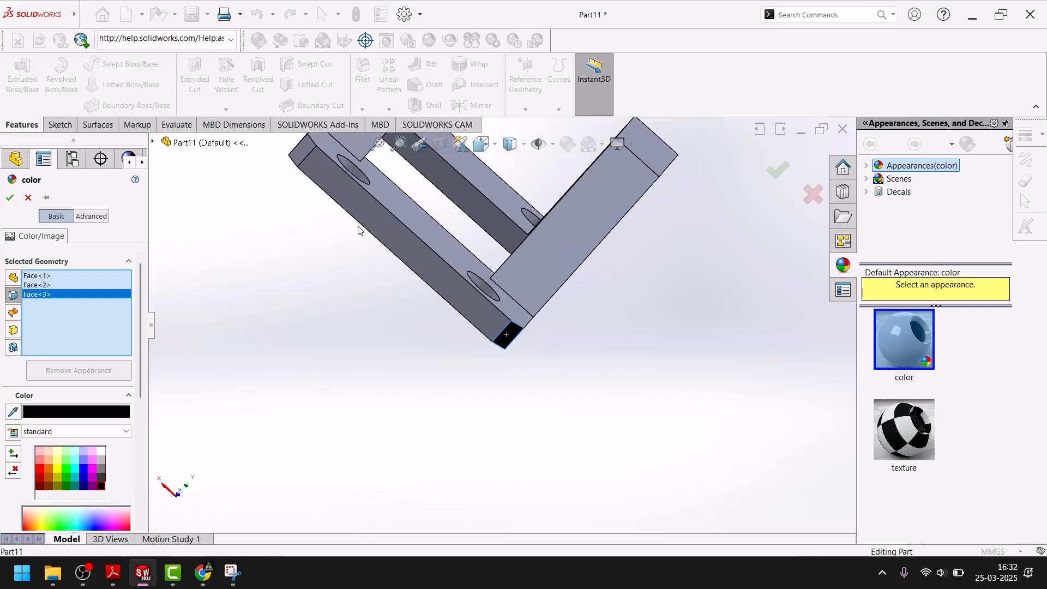
{"action": "scroll", "coordinate": [336, 179], "scroll_direction": "down", "scroll_amount": 6}
{"action": "left_click", "coordinate": [309, 159]}
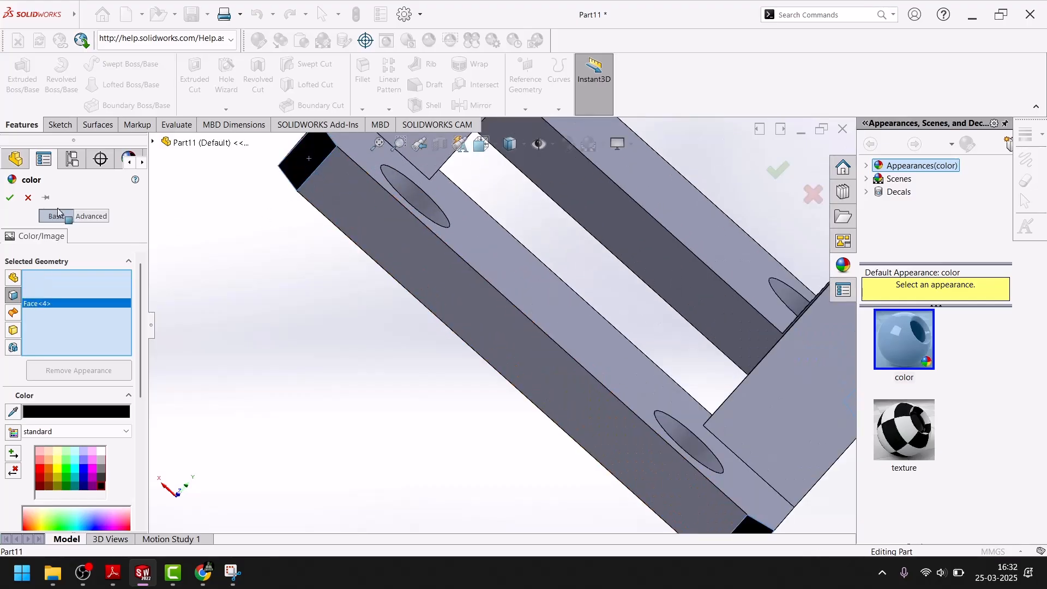
{"action": "left_click", "coordinate": [10, 198]}
Colour the inner walls of all four mounting holes in the base plates yellow.
{"action": "scroll", "coordinate": [398, 392], "scroll_direction": "up", "scroll_amount": 6}
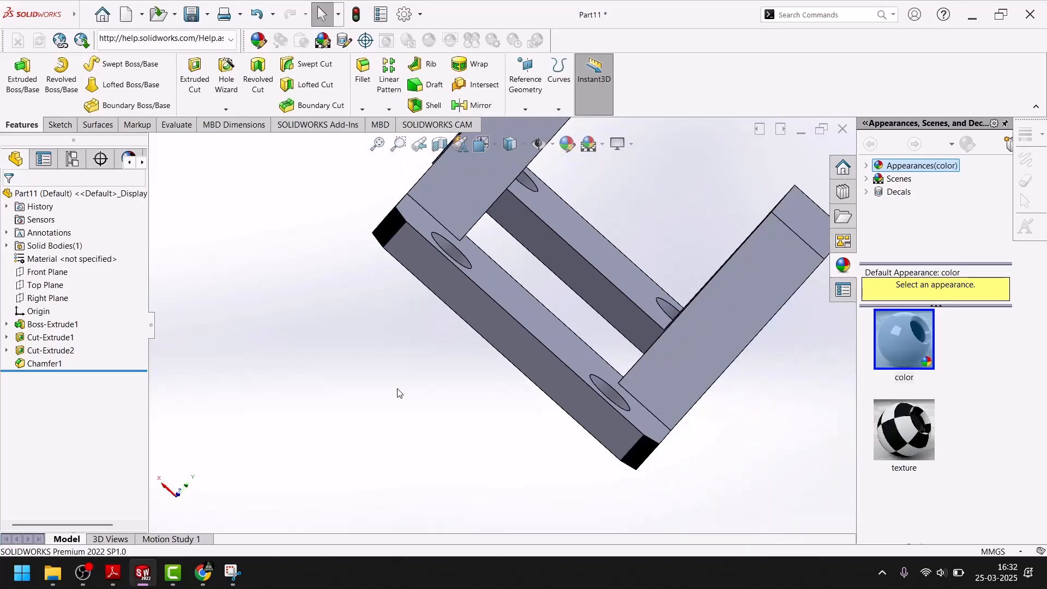
{"action": "middle_click_drag", "start_coordinate": [411, 392], "coordinate": [277, 497]}
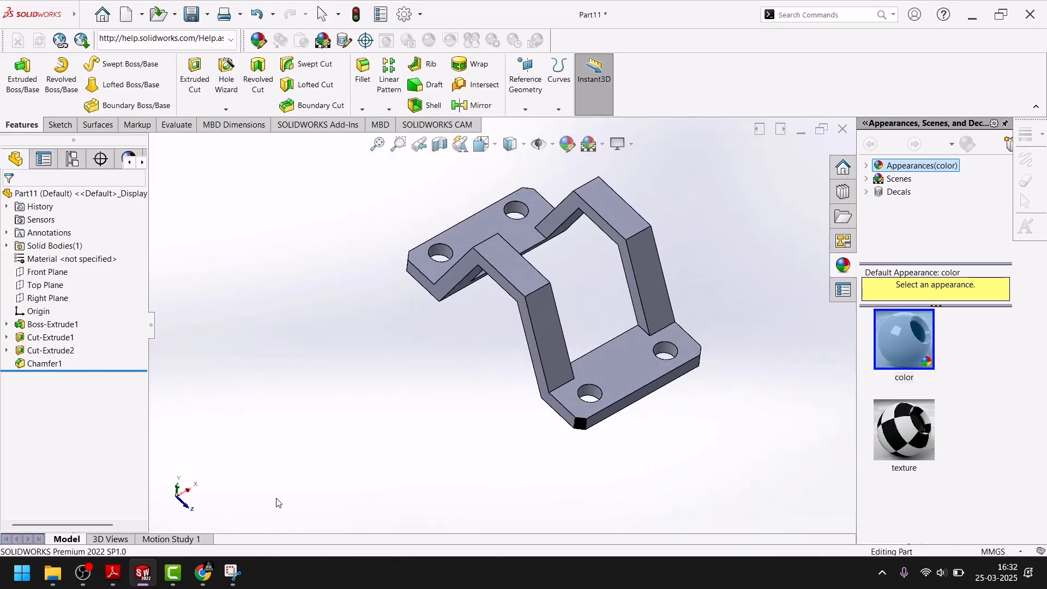
{"action": "scroll", "coordinate": [489, 281], "scroll_direction": "down", "scroll_amount": 5}
{"action": "left_click", "coordinate": [525, 191]}
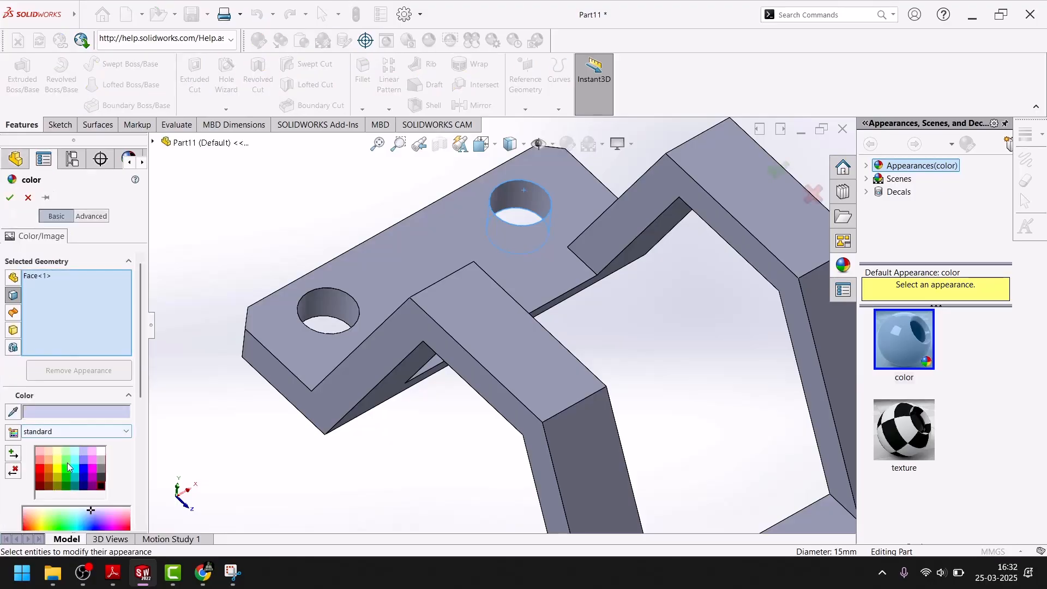
{"action": "left_click", "coordinate": [56, 467]}
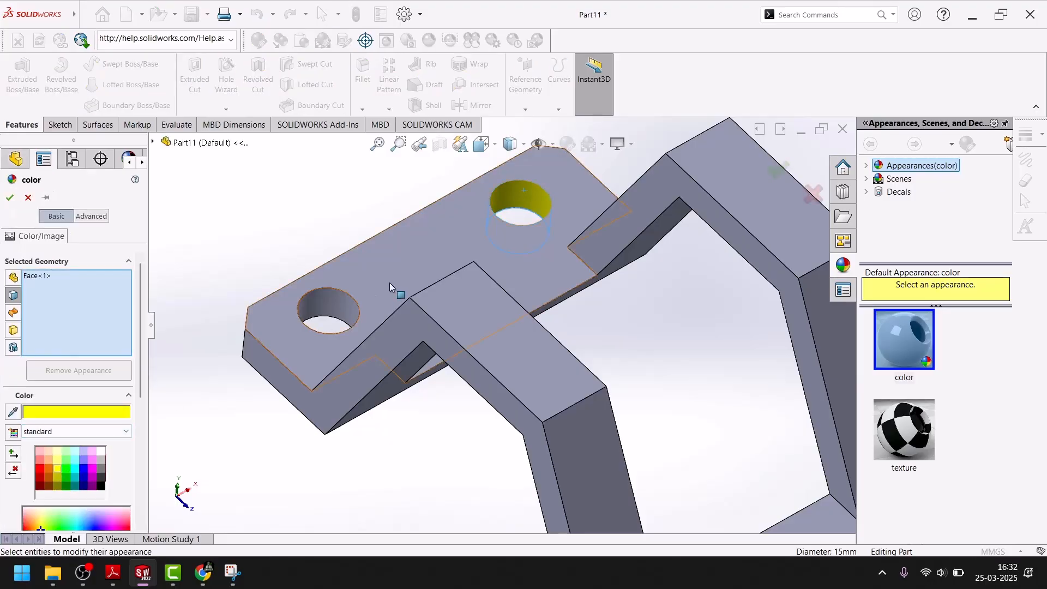
{"action": "left_click", "coordinate": [335, 304]}
{"action": "scroll", "coordinate": [335, 304], "scroll_direction": "up", "scroll_amount": 3}
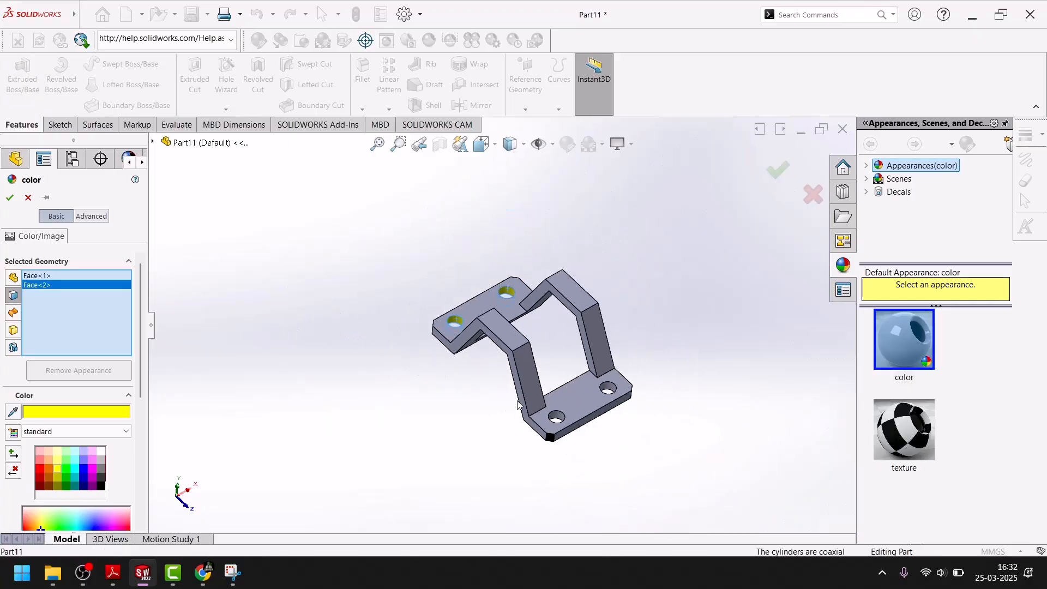
{"action": "scroll", "coordinate": [641, 370], "scroll_direction": "down", "scroll_amount": 8}
{"action": "left_click", "coordinate": [568, 338]}
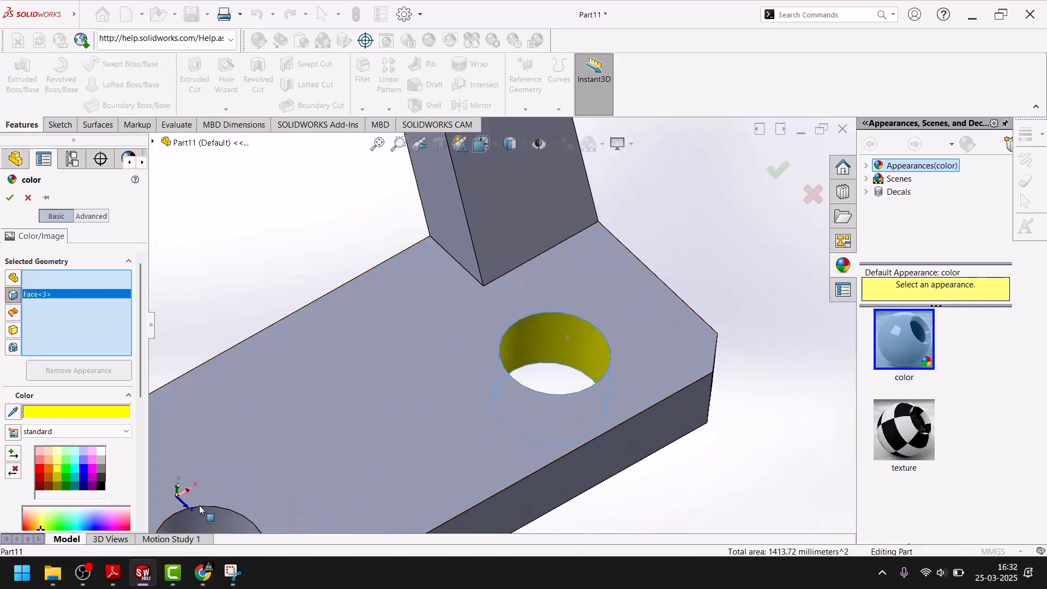
{"action": "left_click", "coordinate": [208, 522]}
{"action": "scroll", "coordinate": [413, 378], "scroll_direction": "up", "scroll_amount": 7}
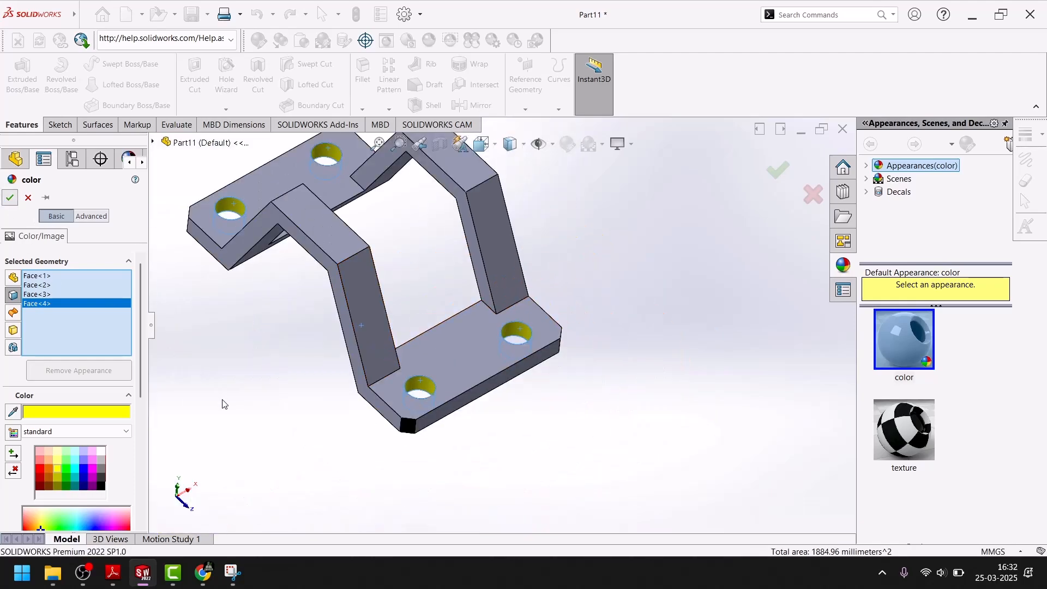
{"action": "left_click", "coordinate": [9, 199]}
Colour the four side profile faces of the two bent arms, inner and outer, blue.
{"action": "scroll", "coordinate": [446, 358], "scroll_direction": "down", "scroll_amount": 2}
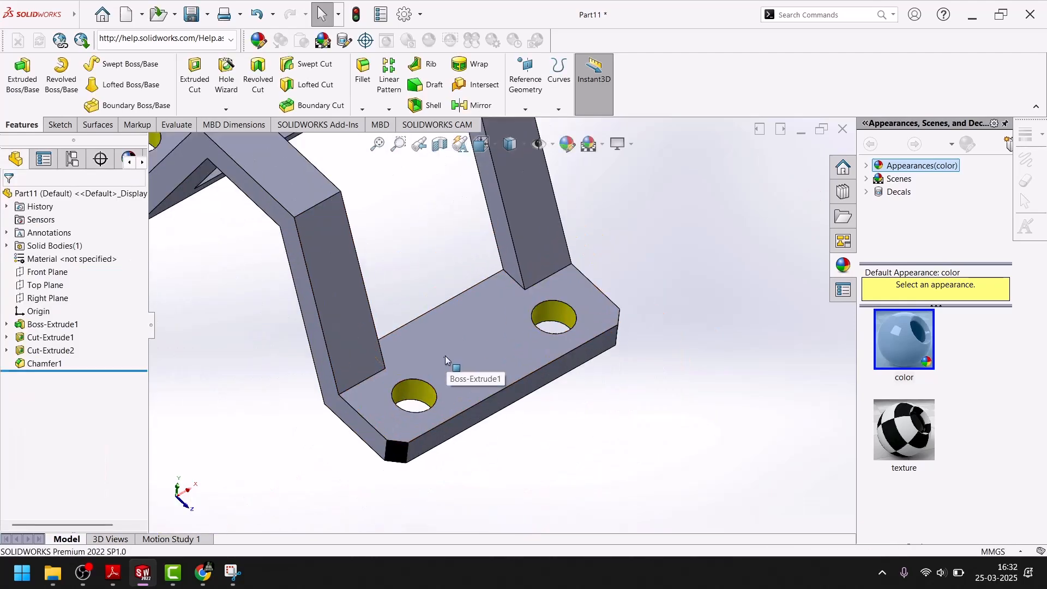
{"action": "left_click", "coordinate": [307, 296]}
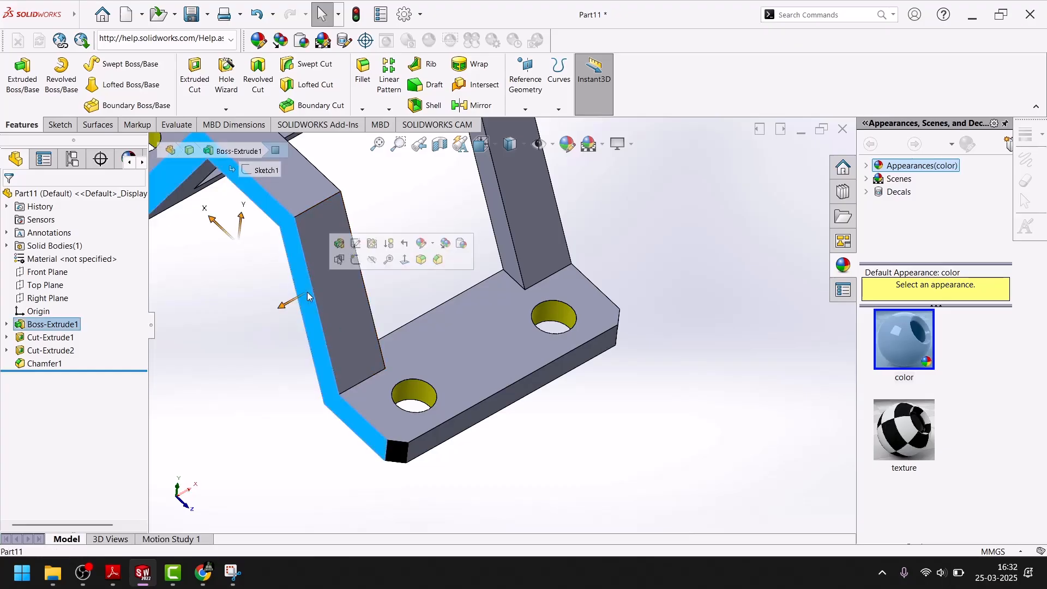
{"action": "left_click", "coordinate": [502, 218], "text": "ctrl"}
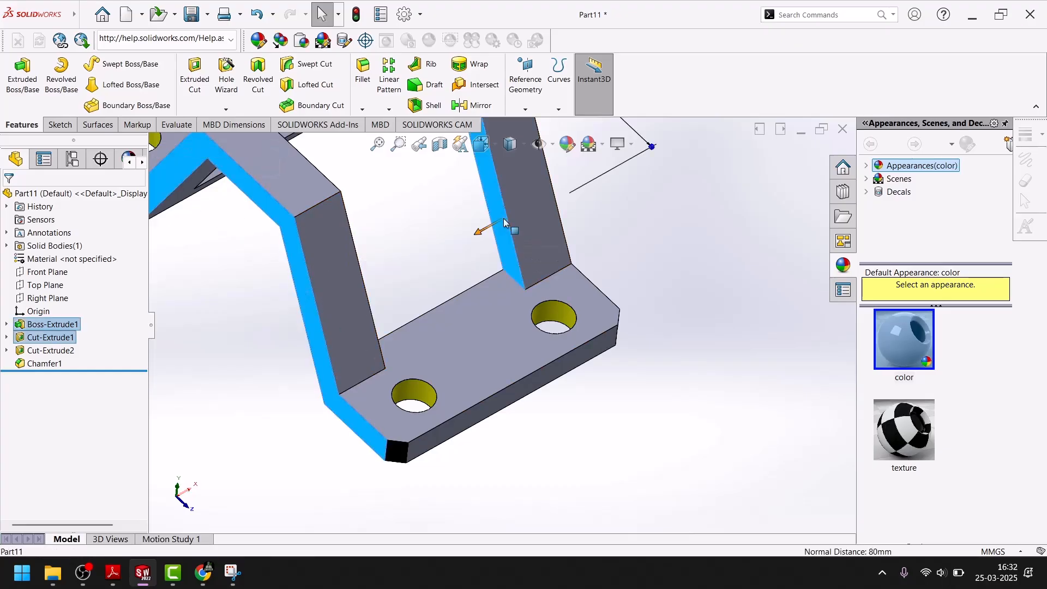
{"action": "scroll", "coordinate": [503, 218], "scroll_direction": "up", "scroll_amount": 5}
{"action": "middle_click_drag", "start_coordinate": [536, 273], "coordinate": [456, 321]}
{"action": "scroll", "coordinate": [493, 289], "scroll_direction": "down", "scroll_amount": 6}
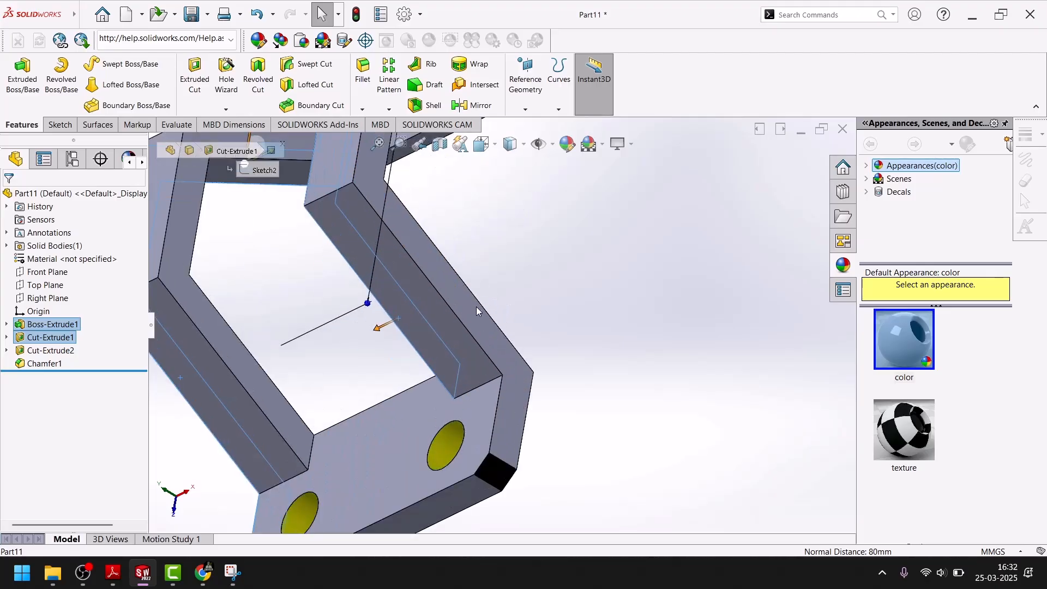
{"action": "left_click", "coordinate": [472, 309], "text": "ctrl"}
{"action": "left_click", "coordinate": [230, 356], "text": "ctrl"}
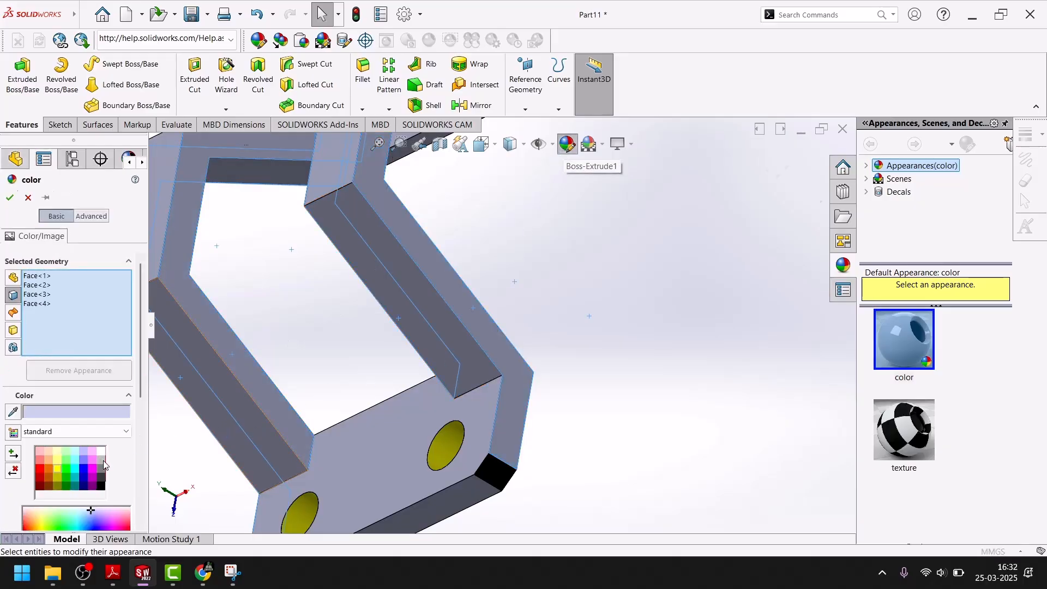
{"action": "left_click", "coordinate": [85, 469]}
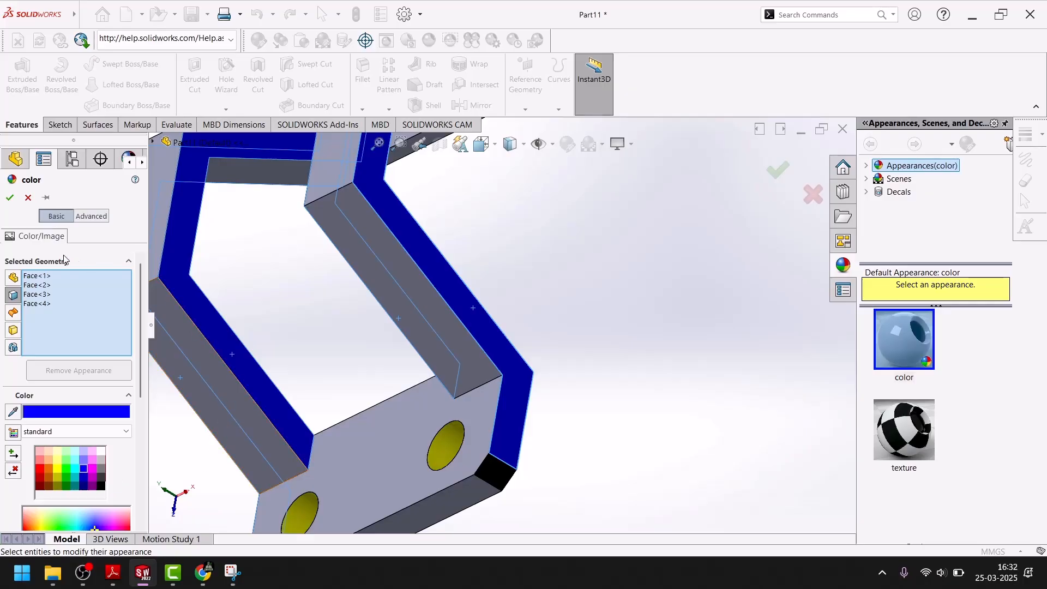
{"action": "left_click", "coordinate": [8, 198]}
Apply green to the top and bottom faces of both base plates and the flat top faces of the two arms.
{"action": "key", "text": "f"}
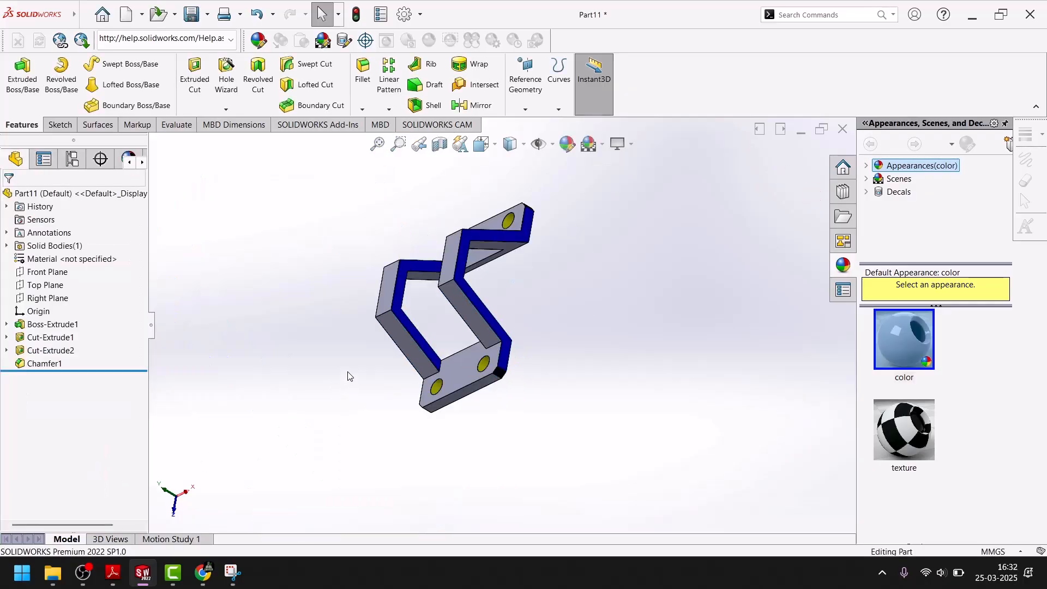
{"action": "middle_click_drag", "start_coordinate": [360, 368], "coordinate": [381, 355]}
{"action": "scroll", "coordinate": [383, 353], "scroll_direction": "up", "scroll_amount": 1}
{"action": "left_click", "coordinate": [444, 256]}
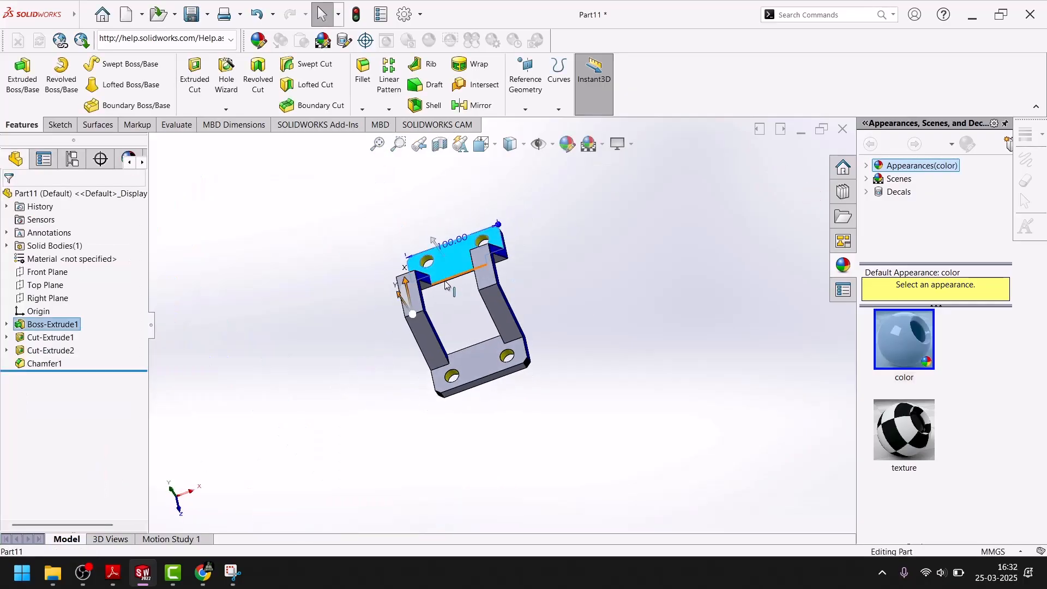
{"action": "left_click", "coordinate": [404, 296], "text": "ctrl"}
{"action": "left_click", "coordinate": [482, 273], "text": "ctrl"}
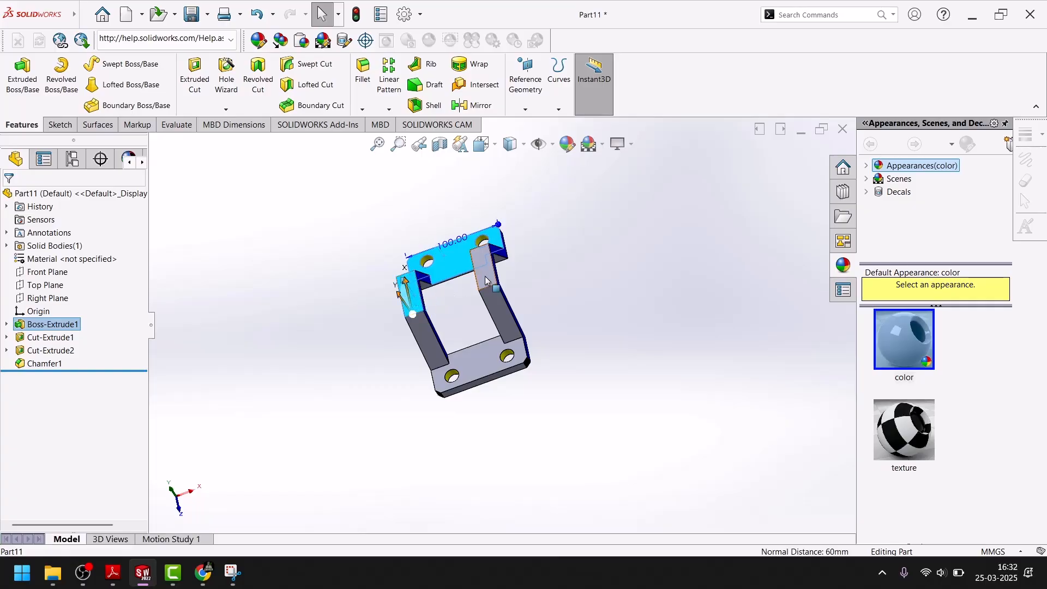
{"action": "left_click", "coordinate": [488, 359], "text": "ctrl"}
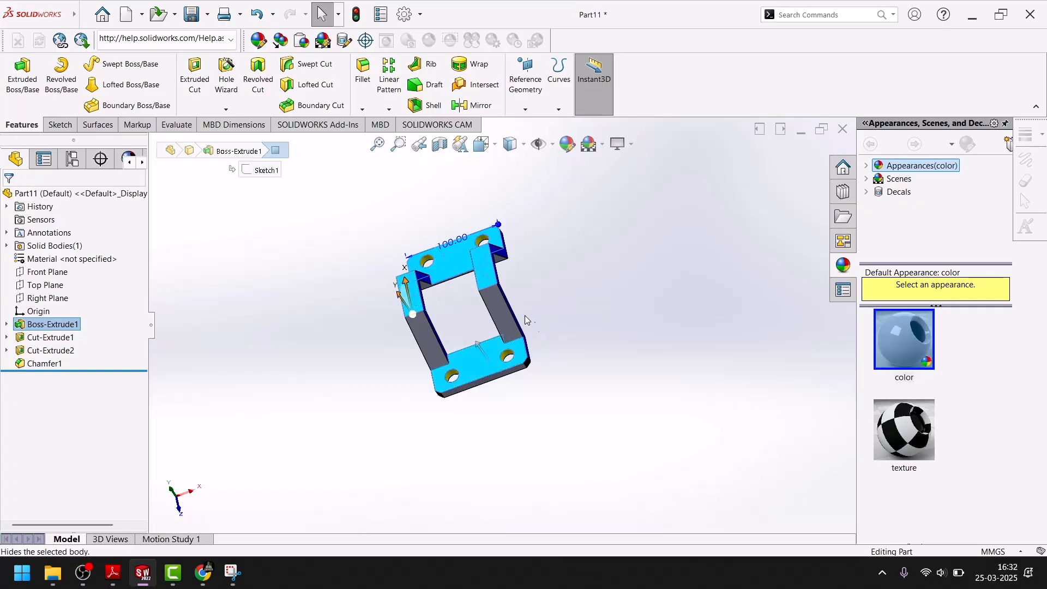
{"action": "middle_click_drag", "start_coordinate": [453, 312], "coordinate": [323, 236]}
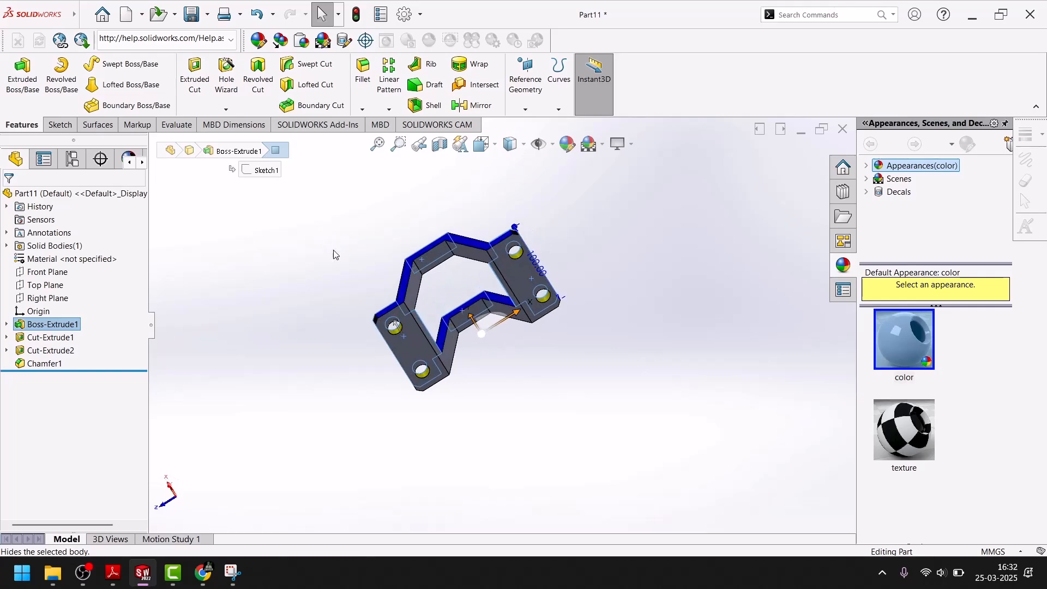
{"action": "left_click", "coordinate": [420, 365], "text": "ctrl"}
{"action": "left_click", "coordinate": [521, 280], "text": "ctrl"}
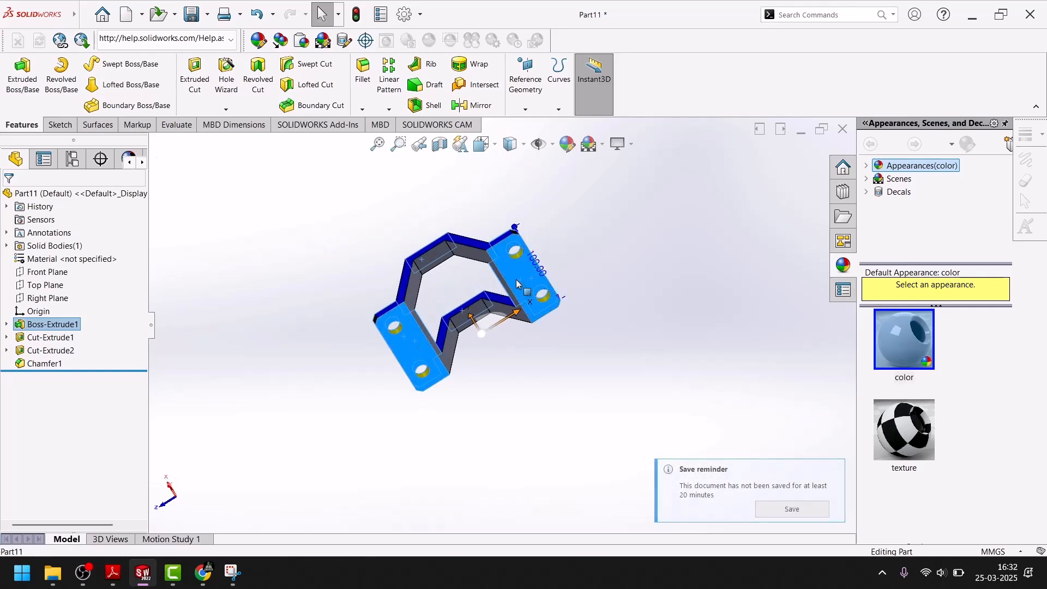
{"action": "left_click", "coordinate": [568, 150]}
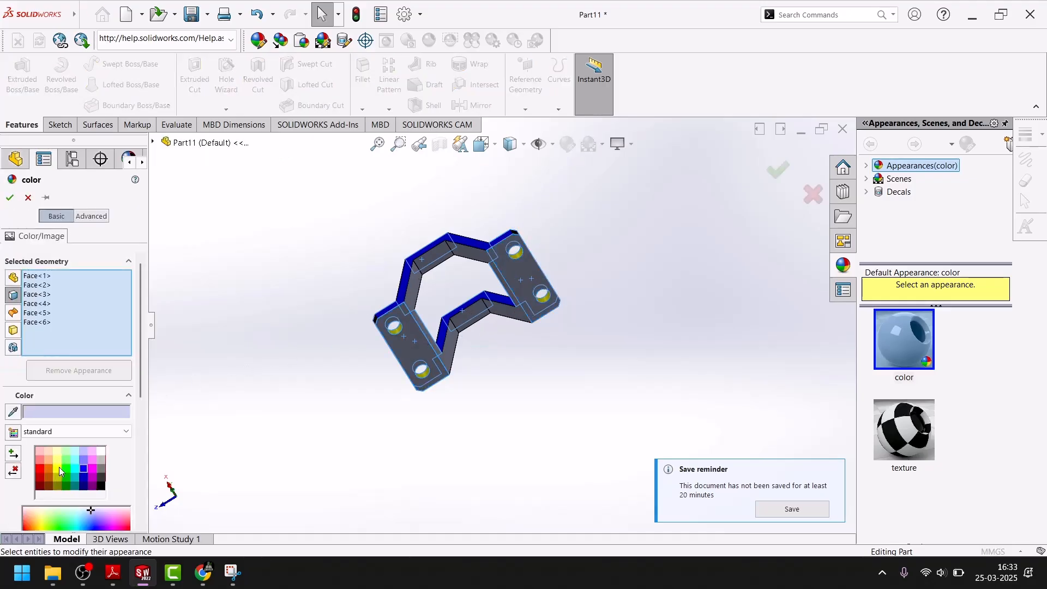
{"action": "left_click", "coordinate": [65, 467]}
Add the flat and sloping underside faces of both arms to the green appearance.
{"action": "scroll", "coordinate": [485, 280], "scroll_direction": "up", "scroll_amount": 5}
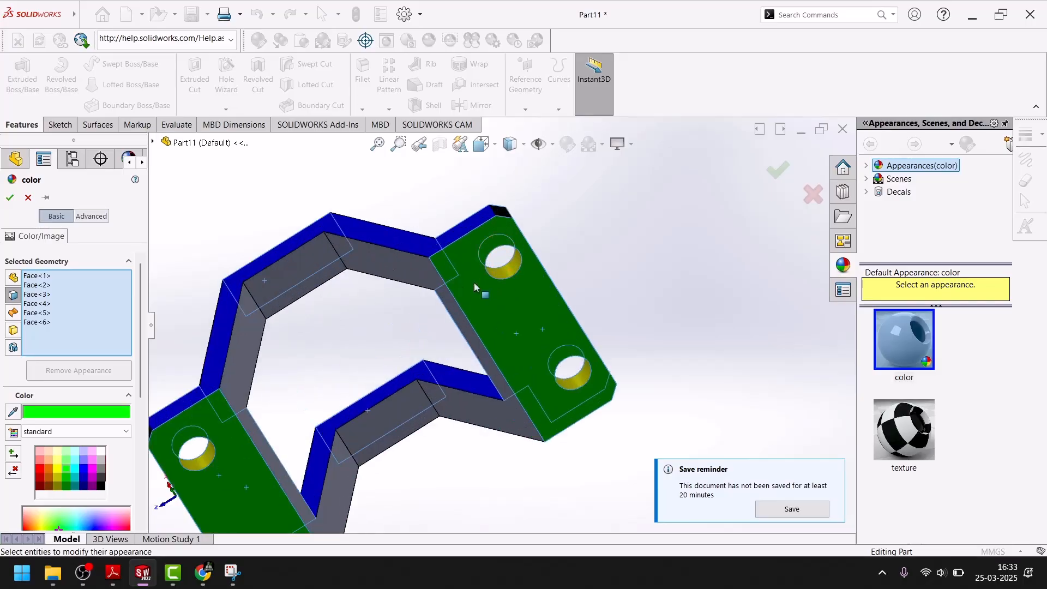
{"action": "left_click", "coordinate": [297, 271]}
{"action": "left_click", "coordinate": [393, 265]}
{"action": "left_click", "coordinate": [251, 341]}
{"action": "left_click", "coordinate": [377, 436]}
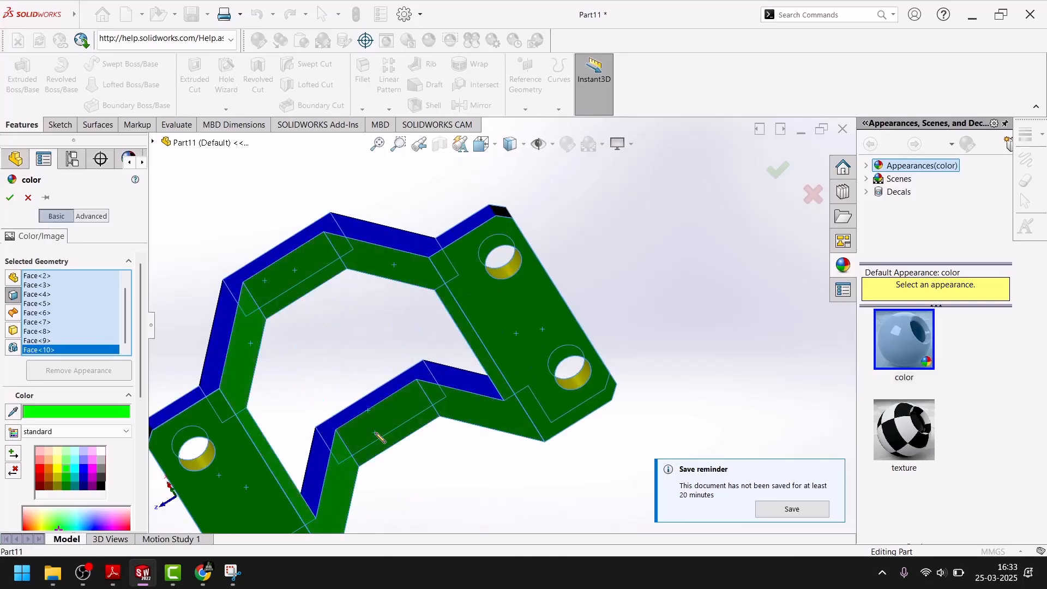
{"action": "left_click", "coordinate": [10, 198]}
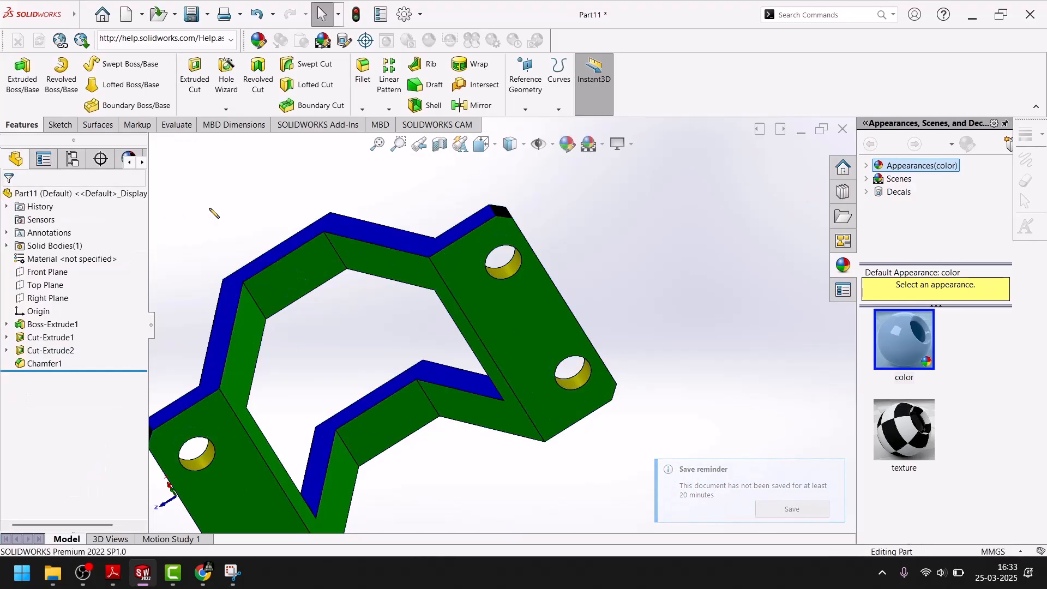
Colour the four outer sloping faces of the two arms black.
{"action": "scroll", "coordinate": [259, 269], "scroll_direction": "down", "scroll_amount": 4}
{"action": "key", "text": "space"}
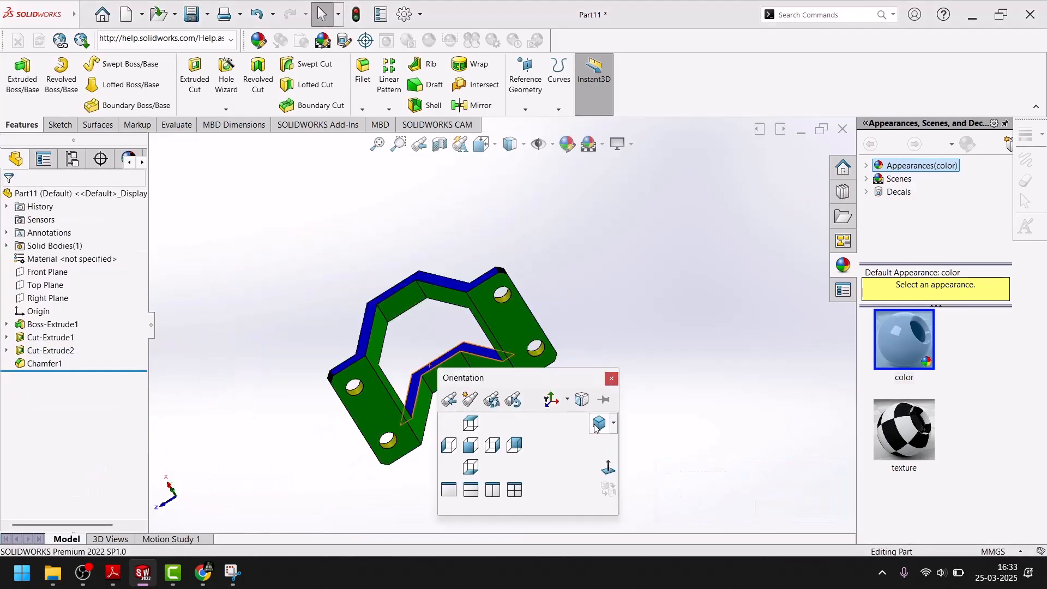
{"action": "left_click", "coordinate": [586, 418]}
{"action": "left_click", "coordinate": [388, 312]}
{"action": "left_click", "coordinate": [514, 375], "text": "ctrl"}
{"action": "scroll", "coordinate": [611, 376], "scroll_direction": "up", "scroll_amount": 2}
{"action": "middle_click_drag", "start_coordinate": [627, 374], "coordinate": [528, 383]}
{"action": "left_click", "coordinate": [525, 367], "text": "ctrl"}
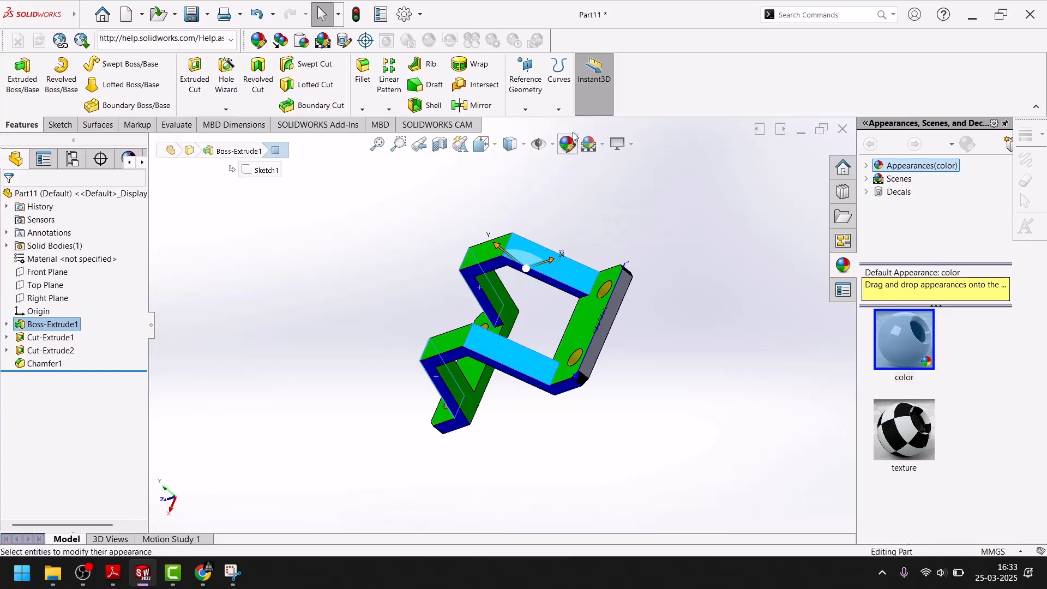
{"action": "left_click", "coordinate": [399, 397]}
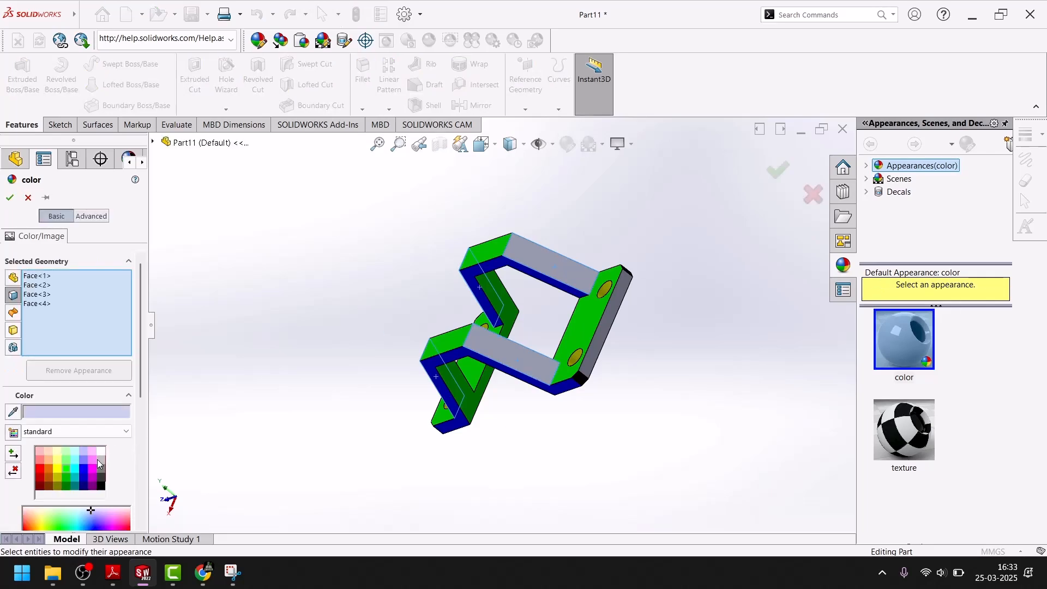
{"action": "left_click", "coordinate": [100, 487]}
{"action": "left_click", "coordinate": [9, 197]}
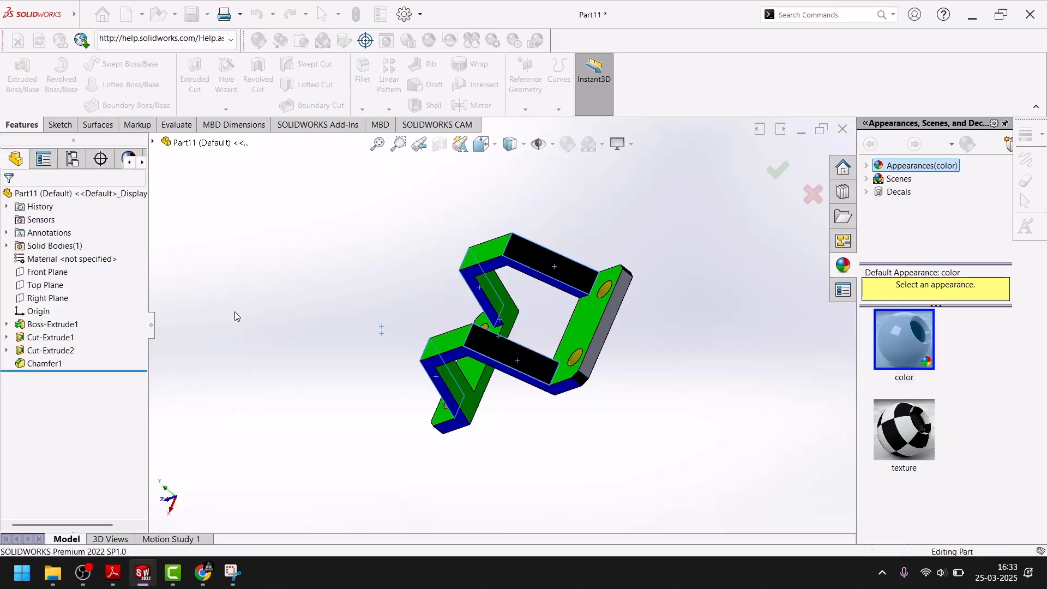
Colour the outer long edge faces of both base plates magenta and return to the isometric view.
{"action": "key", "text": "space"}
{"action": "left_click", "coordinate": [441, 386]}
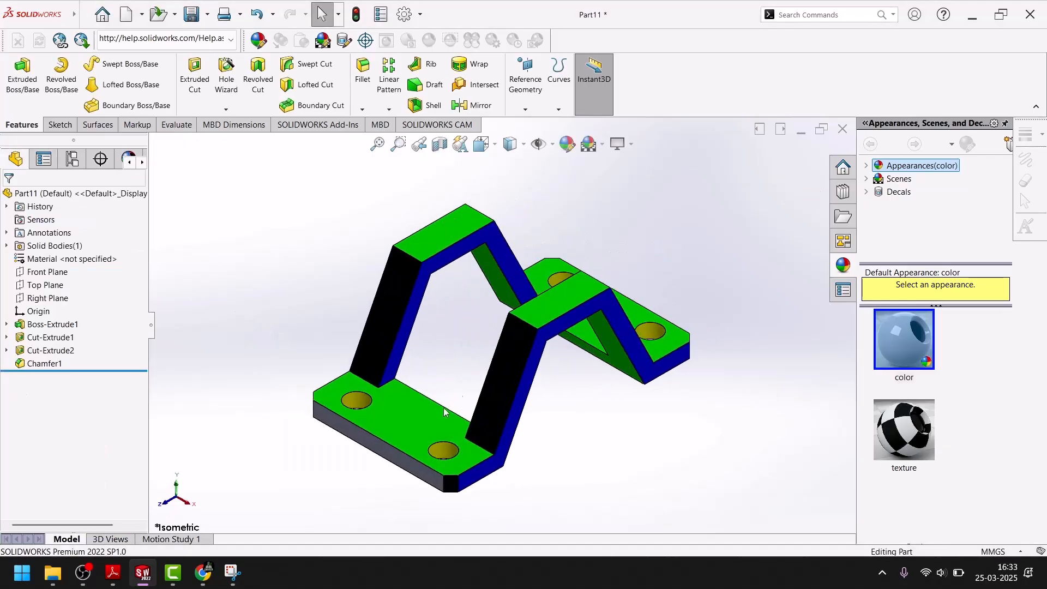
{"action": "left_click", "coordinate": [388, 457]}
{"action": "middle_click_drag", "start_coordinate": [433, 457], "coordinate": [661, 329]}
{"action": "left_click", "coordinate": [659, 326]}
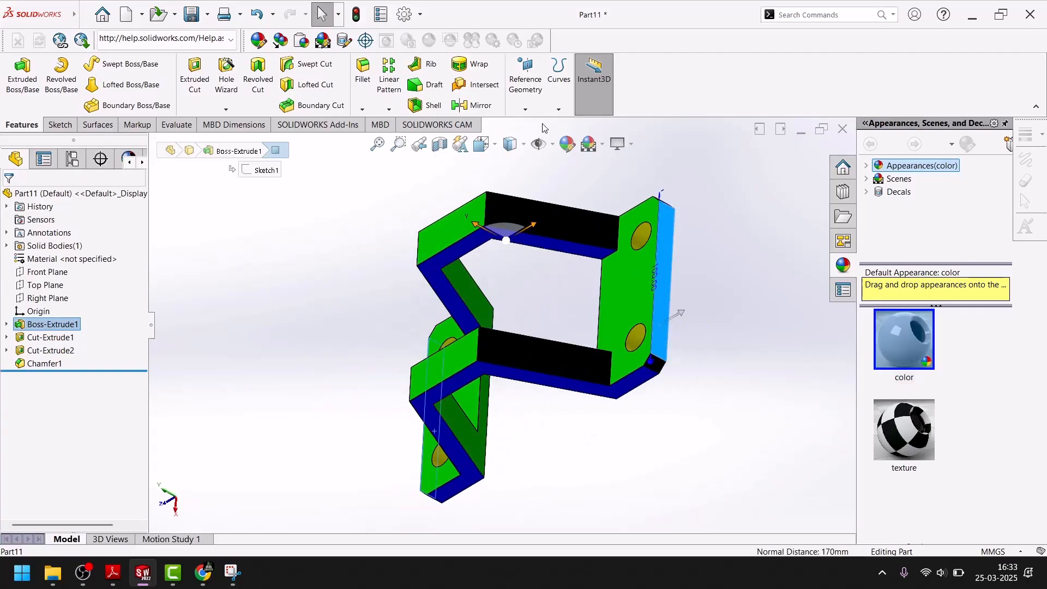
{"action": "left_click", "coordinate": [563, 143]}
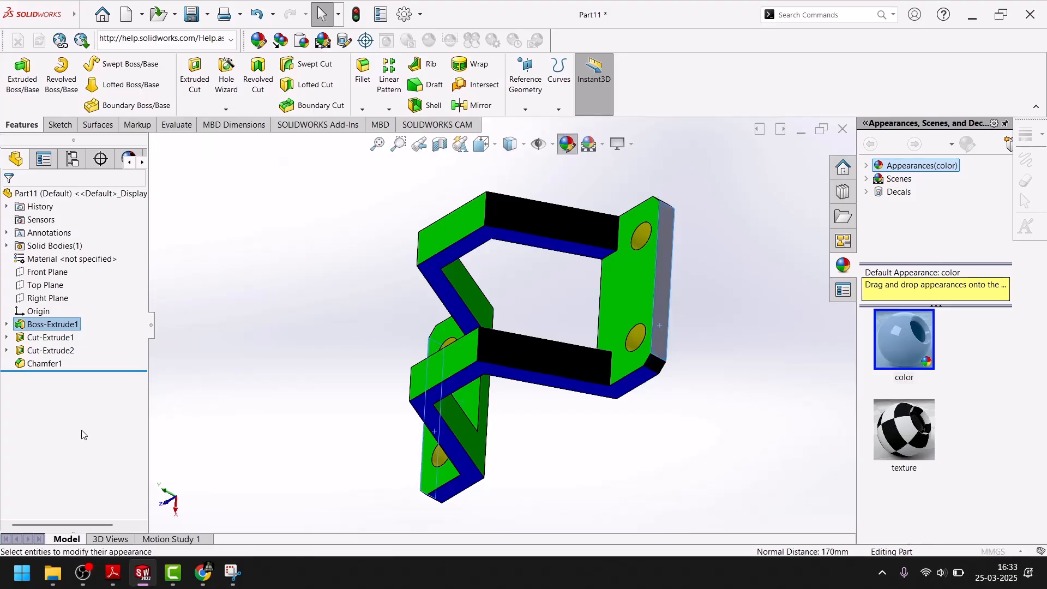
{"action": "left_click", "coordinate": [91, 470]}
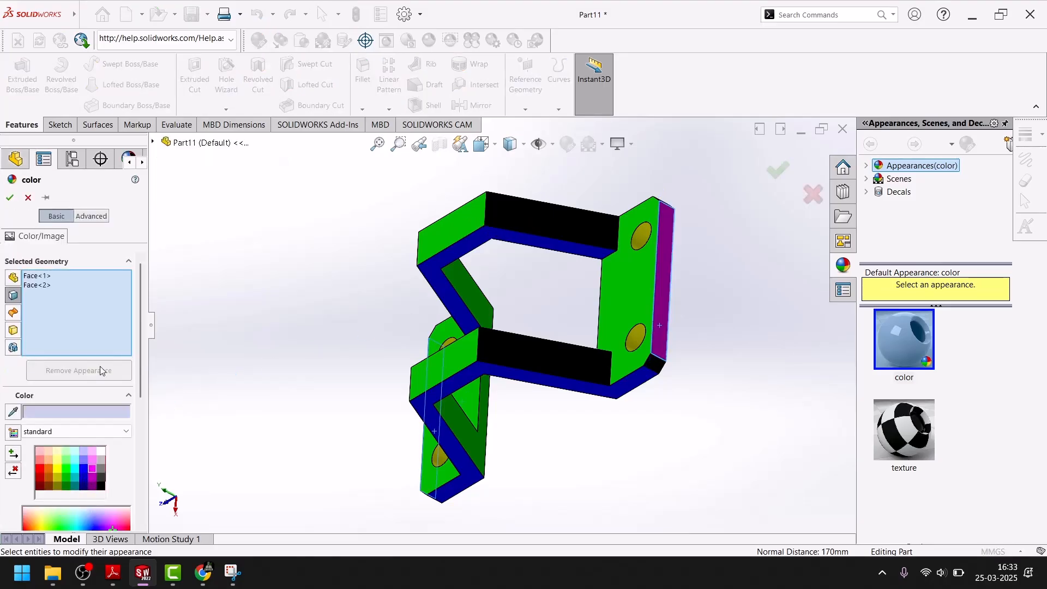
{"action": "left_click", "coordinate": [10, 199]}
{"action": "key", "text": "space"}
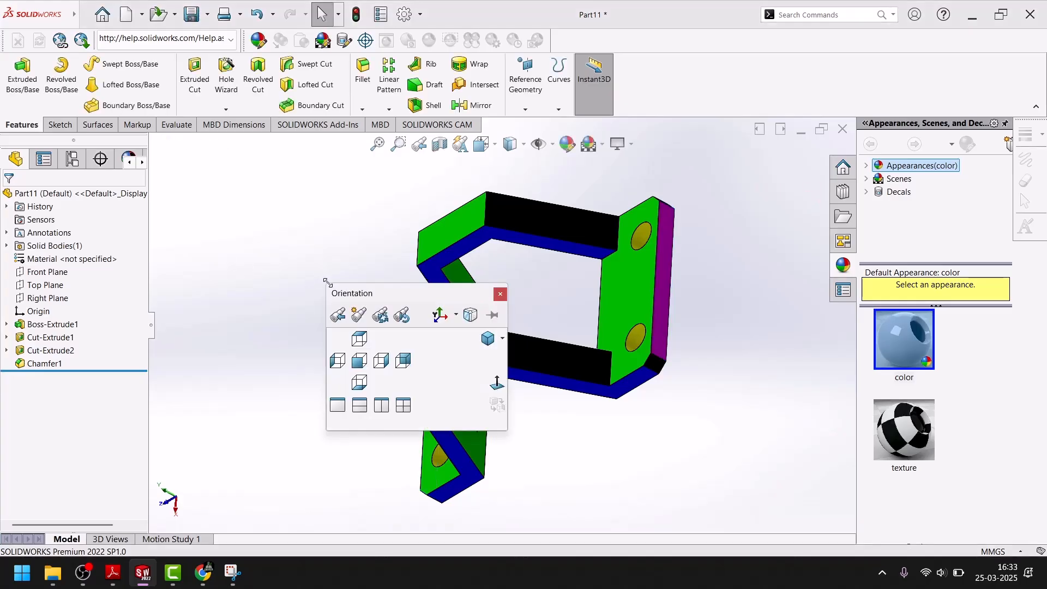
{"action": "left_click", "coordinate": [480, 337]}
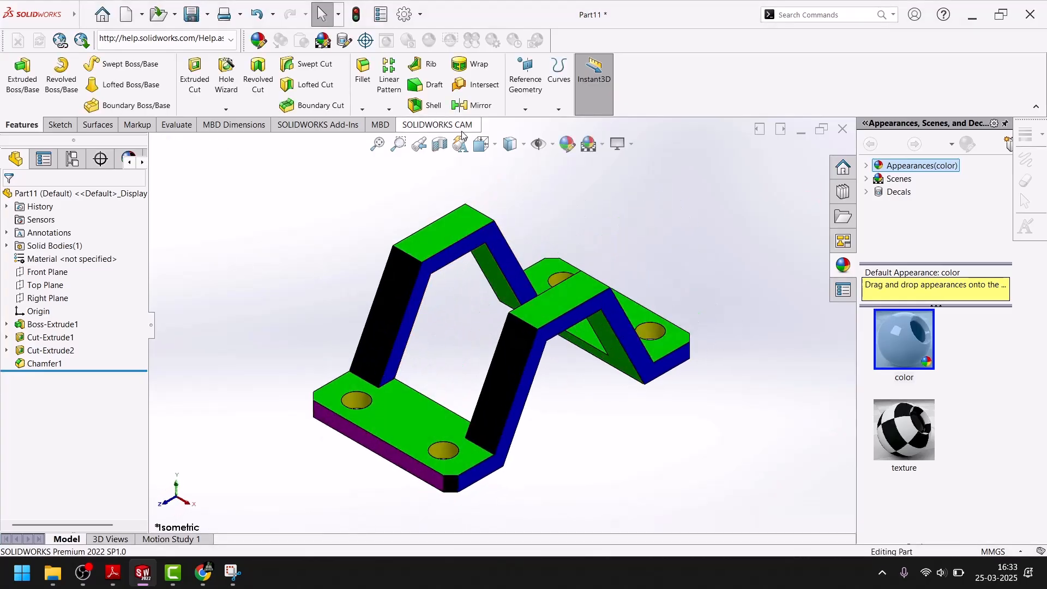
Change the scene behind the coloured bracket to a plain white background.
{"action": "left_click", "coordinate": [591, 144]}
{"action": "left_click", "coordinate": [615, 179]}
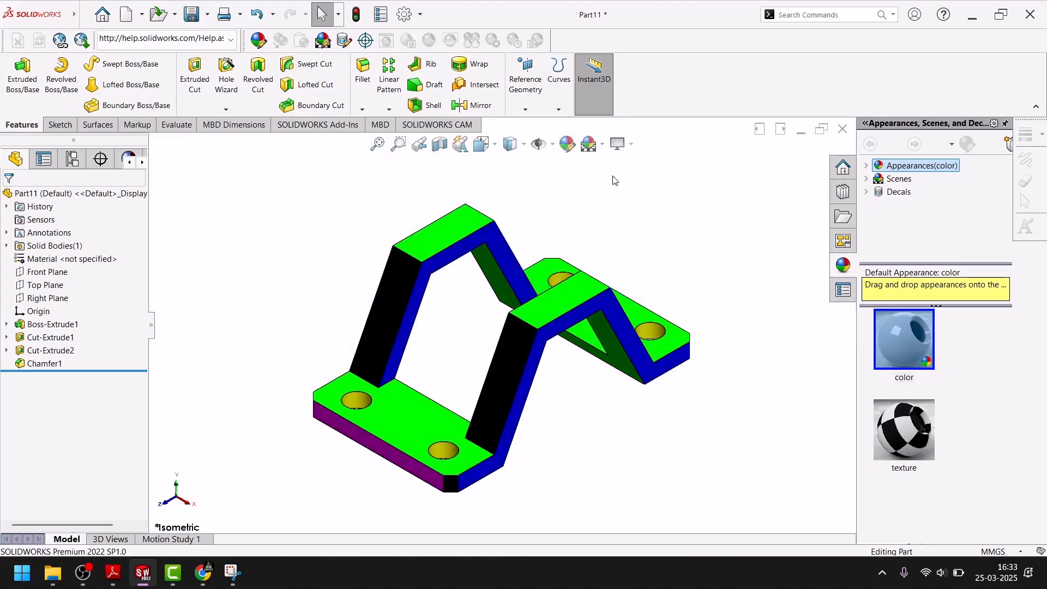
{"action": "left_click", "coordinate": [232, 581]}
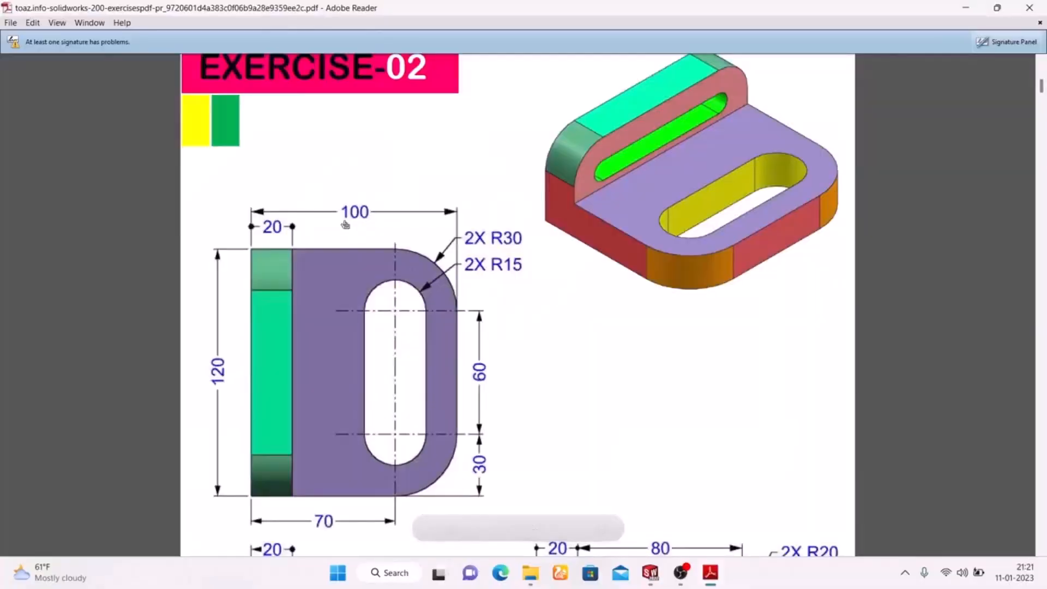
Switch from the EXERCISE-02 drawing to SOLIDWORKS and sketch a centre rectangle at the origin, about 144 mm wide and 76 mm high.
{"action": "scroll", "coordinate": [644, 170], "scroll_direction": "up", "scroll_amount": 3}
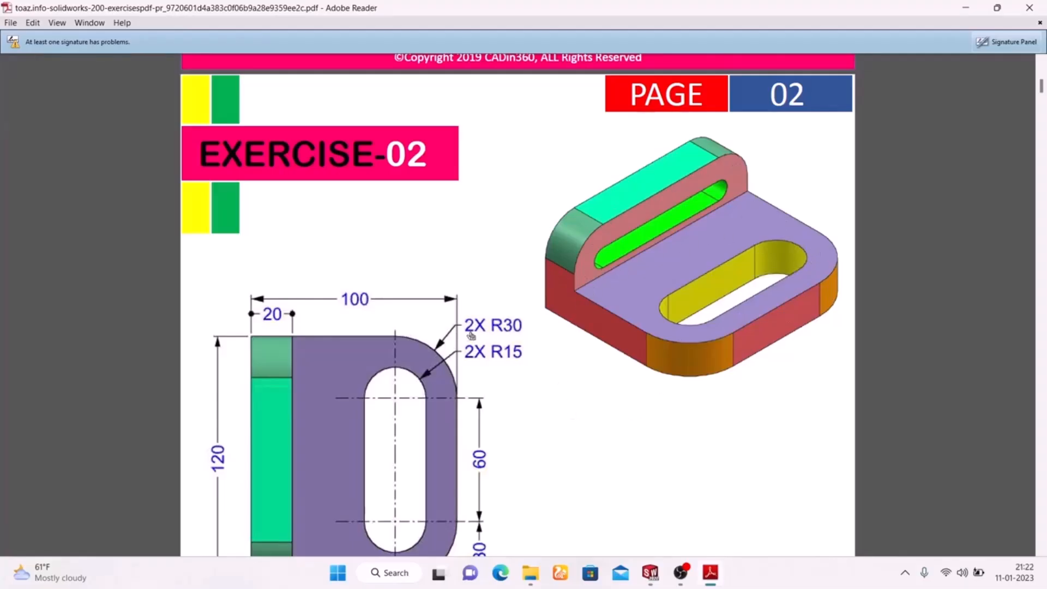
{"action": "scroll", "coordinate": [479, 332], "scroll_direction": "down", "scroll_amount": 3}
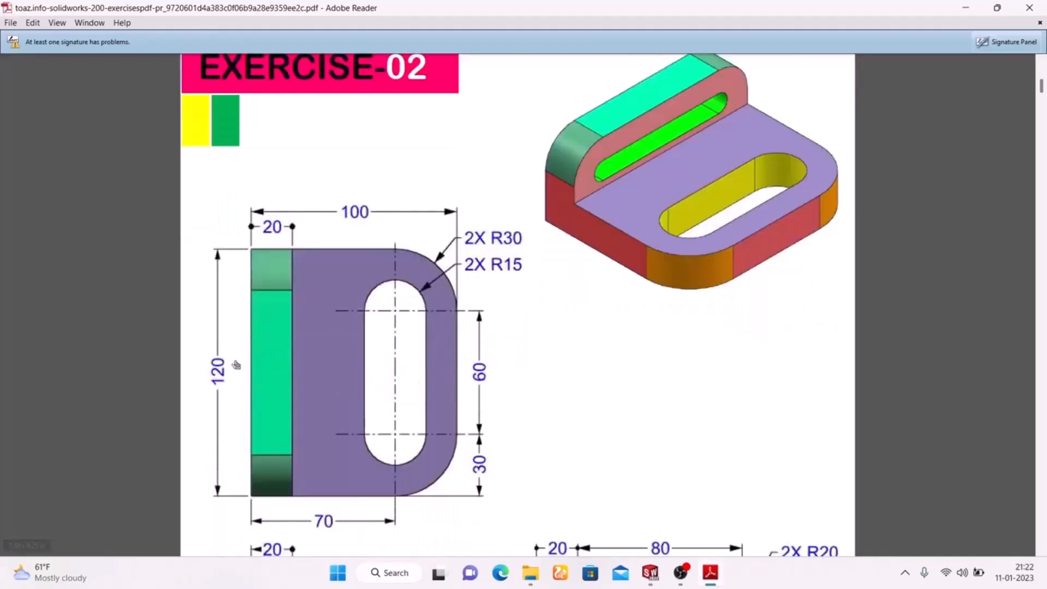
{"action": "left_click", "coordinate": [650, 572]}
{"action": "left_click", "coordinate": [706, 508]}
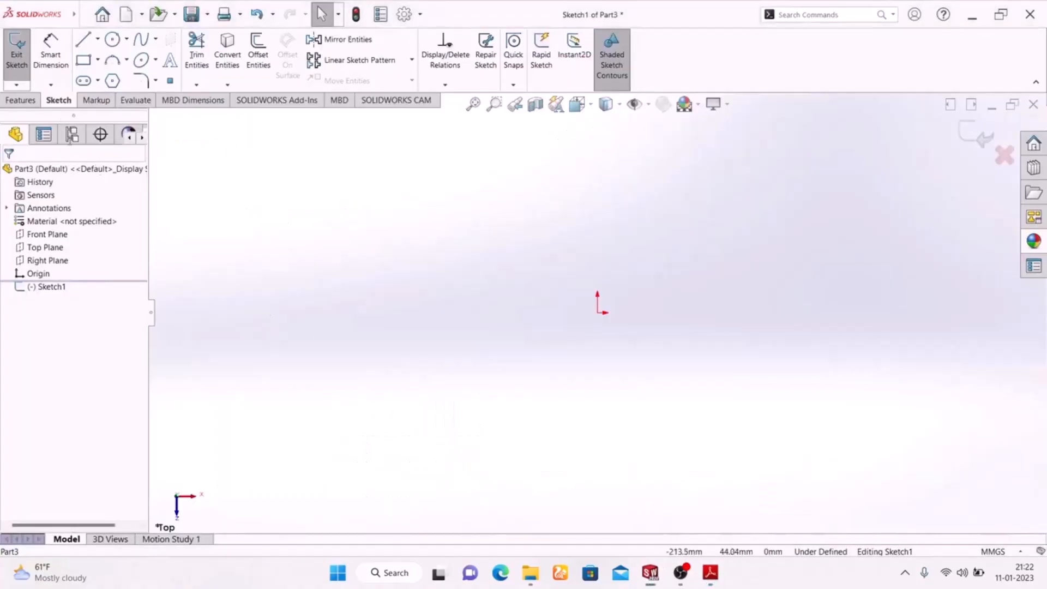
{"action": "left_click", "coordinate": [98, 60]}
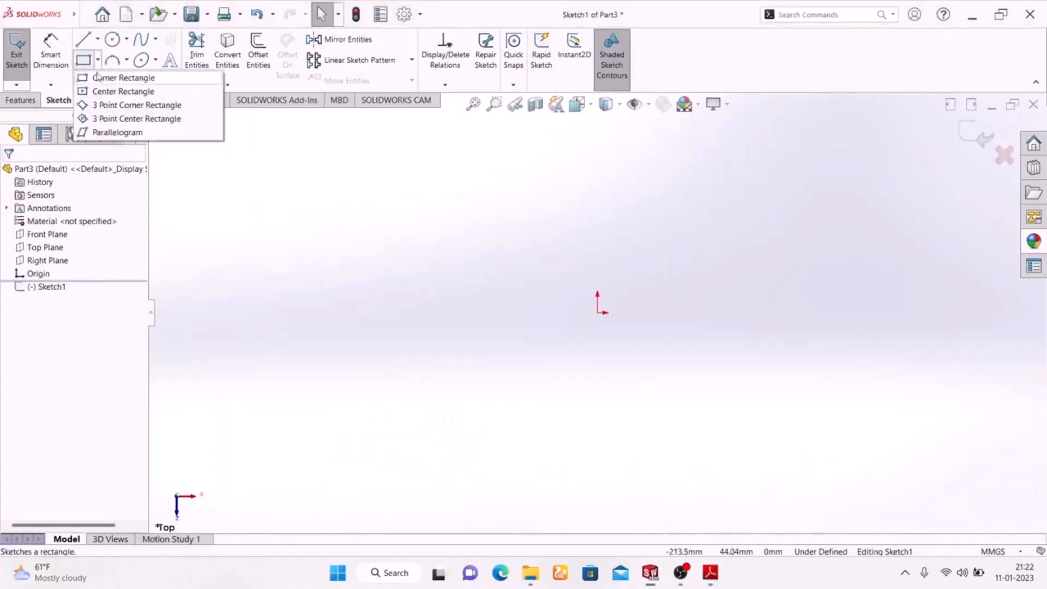
{"action": "left_click", "coordinate": [126, 89]}
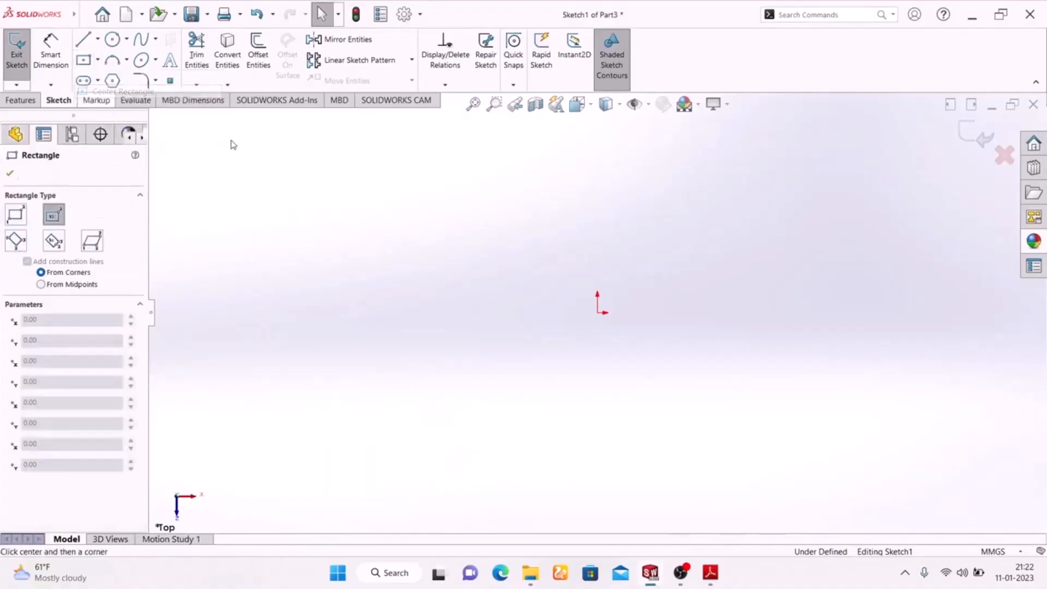
{"action": "left_click", "coordinate": [604, 317]}
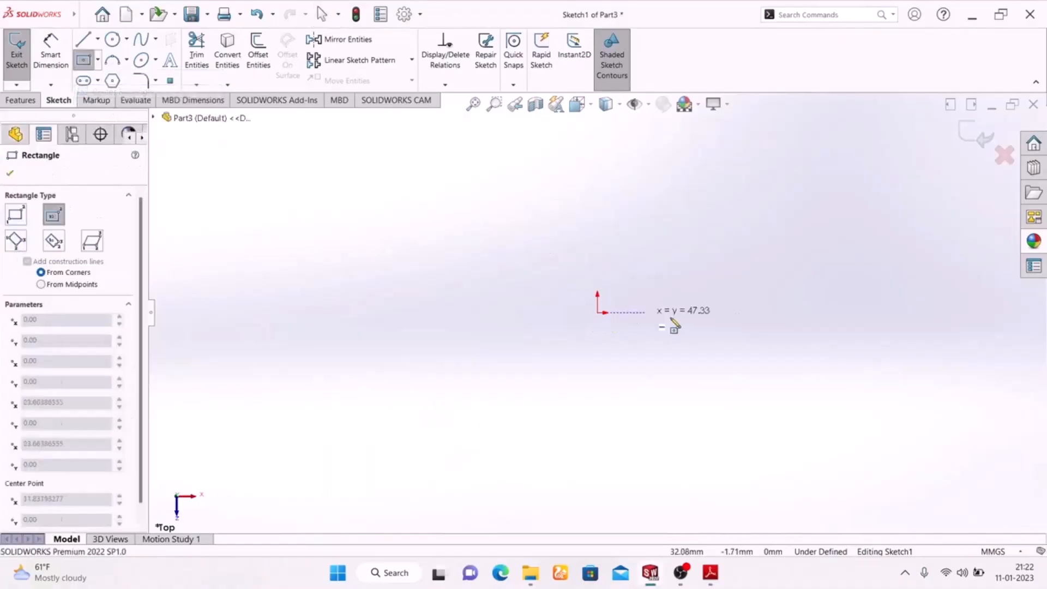
{"action": "left_click", "coordinate": [746, 406]}
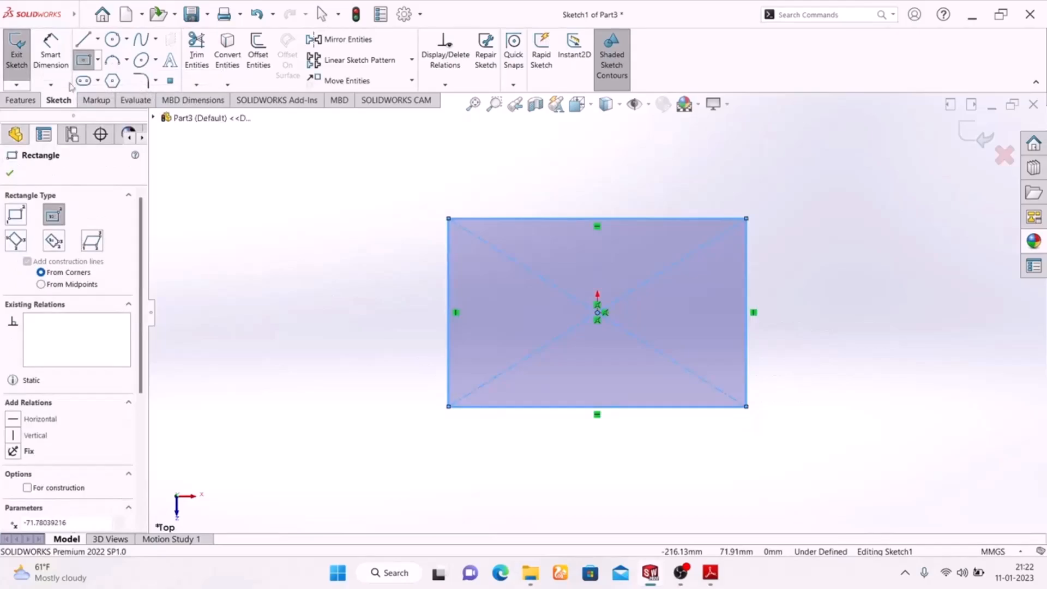
Dimension the rectangle 120 mm wide and 100 mm high.
{"action": "left_click", "coordinate": [44, 70]}
{"action": "left_click", "coordinate": [621, 407]}
{"action": "left_click", "coordinate": [615, 463]}
{"action": "type", "text": "120"}
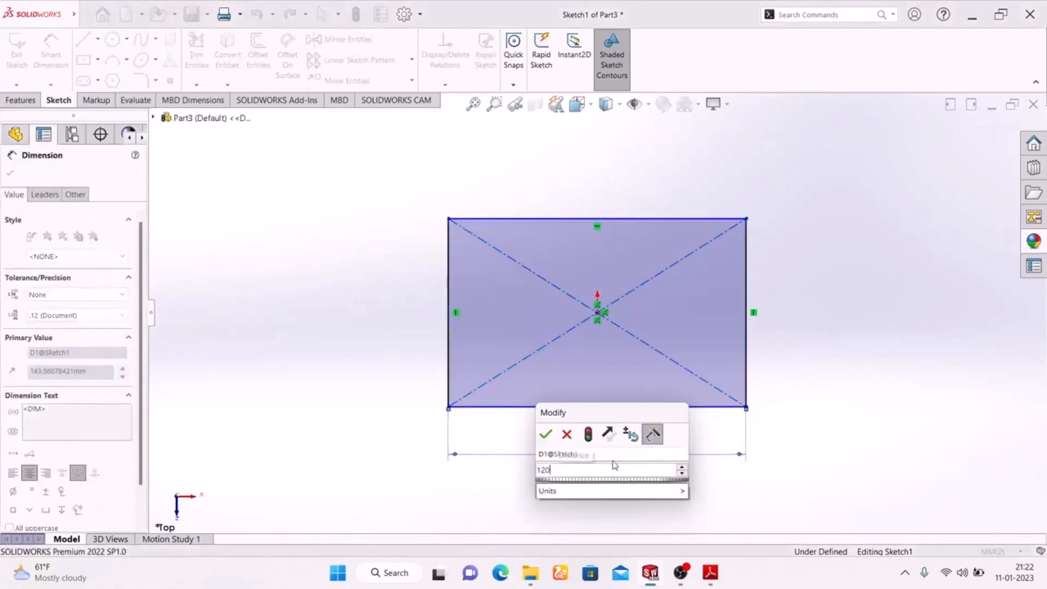
{"action": "key", "text": "Return"}
{"action": "left_click", "coordinate": [452, 300]}
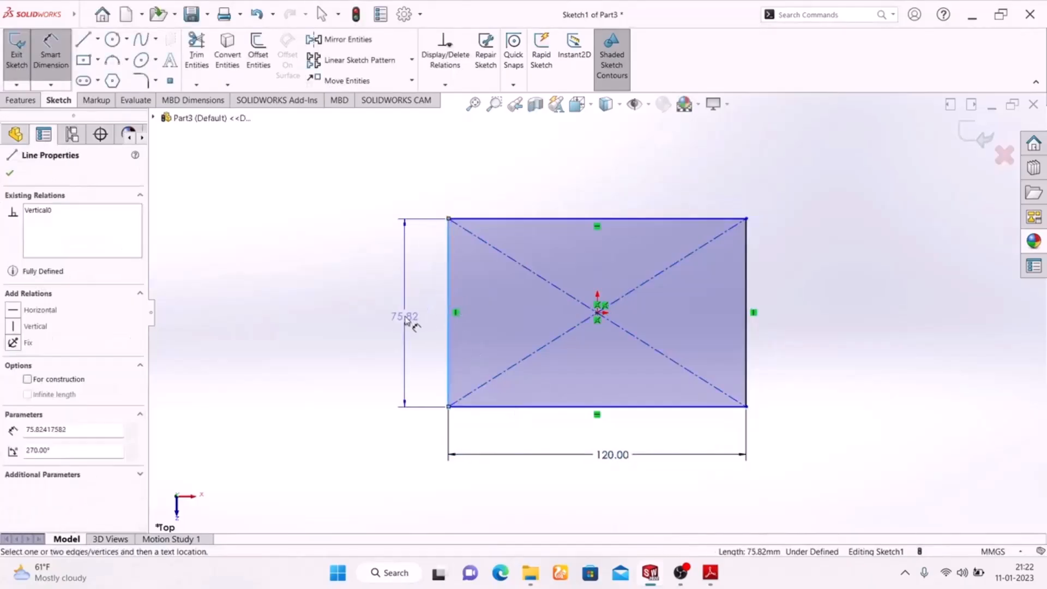
{"action": "left_click", "coordinate": [403, 315]}
{"action": "type", "text": "100"}
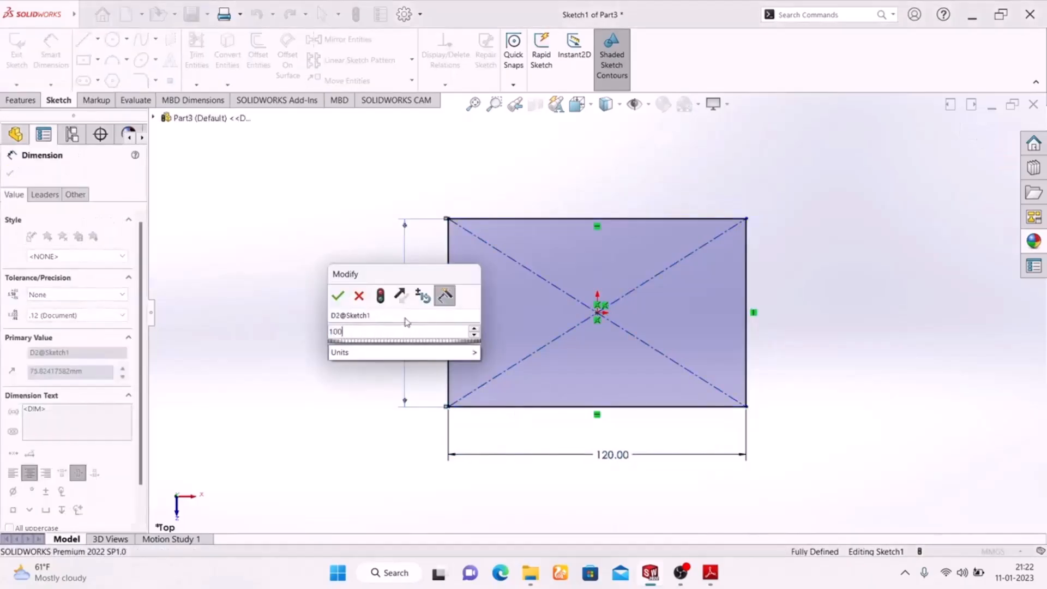
{"action": "key", "text": "Return"}
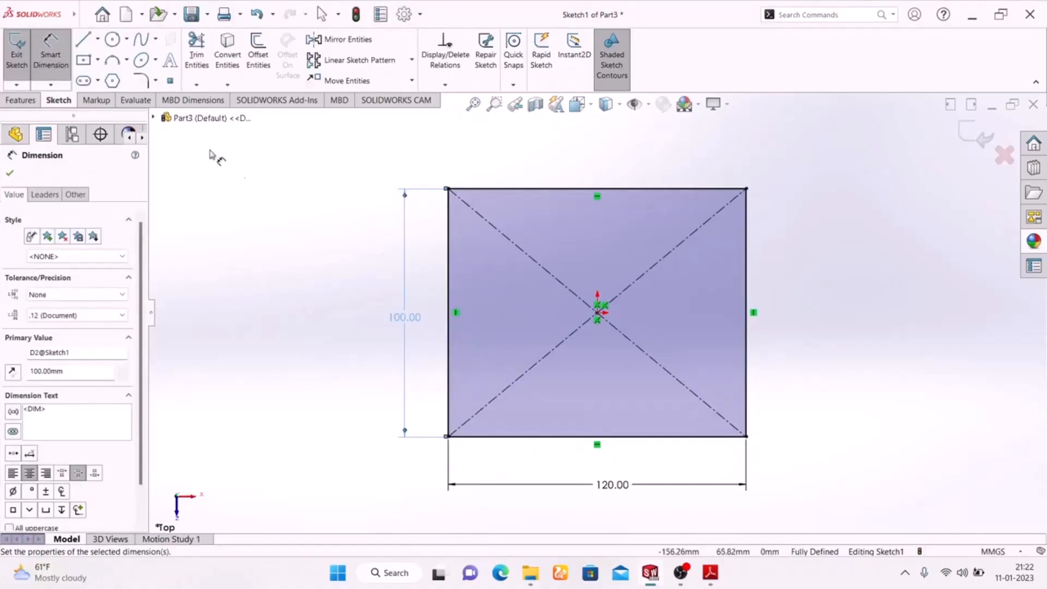
Check the corner radii in the exercise drawing and fillet the rectangle's two upper corners with a 30 mm radius.
{"action": "left_click", "coordinate": [710, 574]}
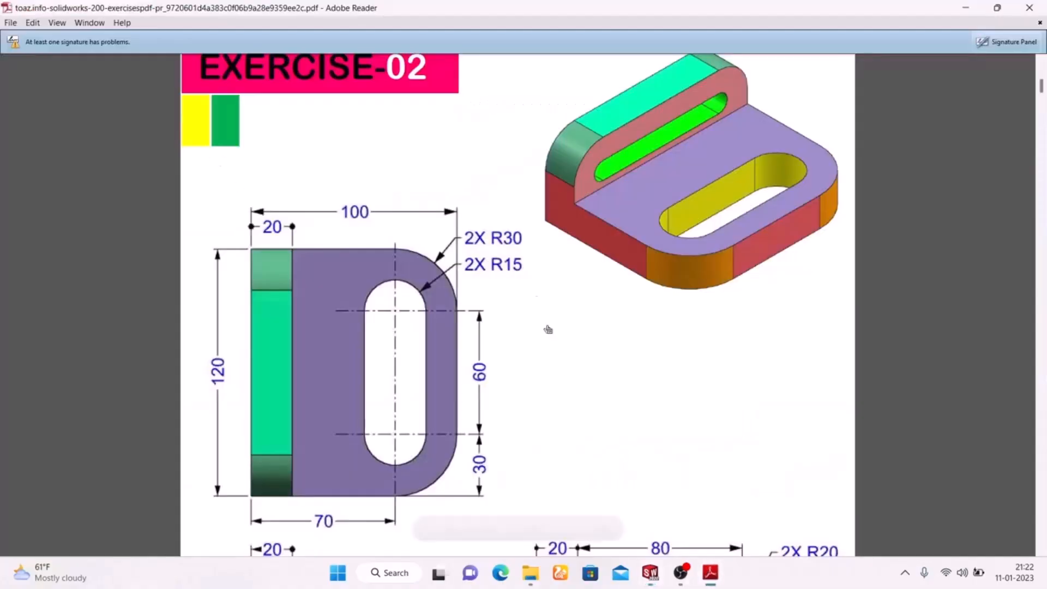
{"action": "left_click", "coordinate": [716, 578]}
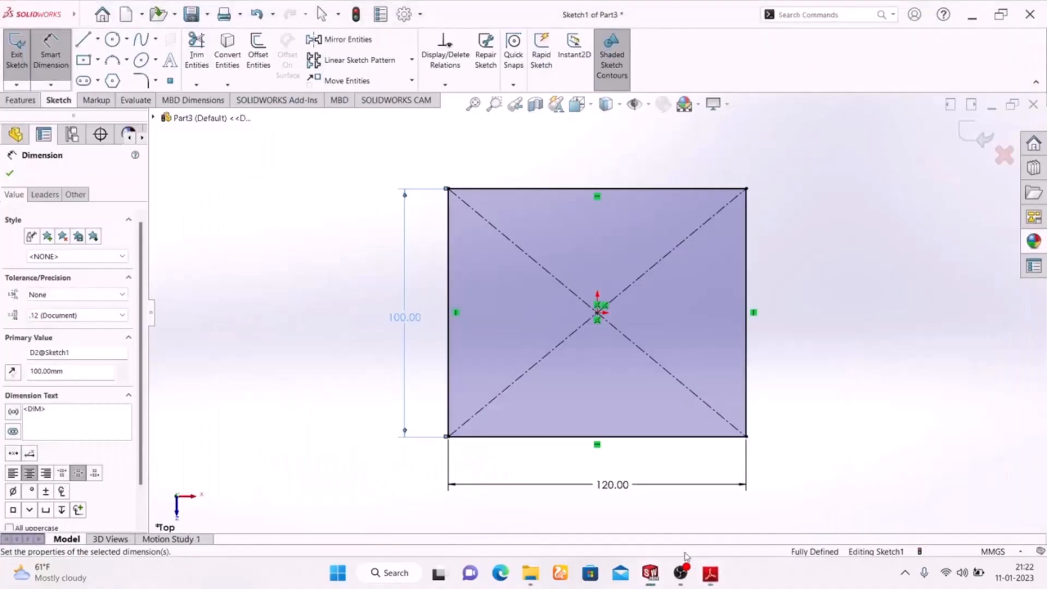
{"action": "left_click", "coordinate": [143, 80]}
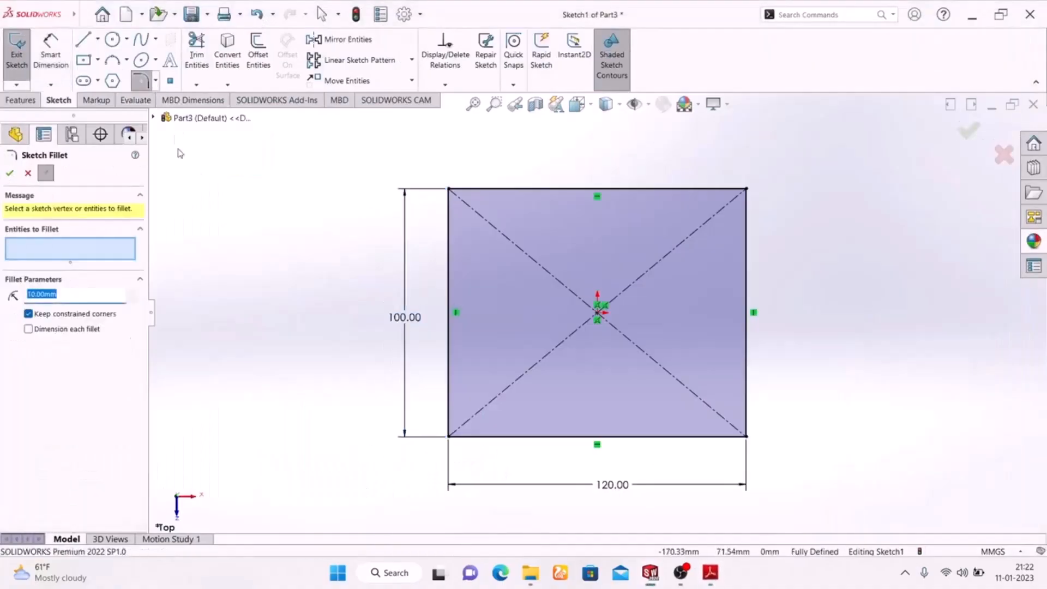
{"action": "left_click", "coordinate": [745, 191]}
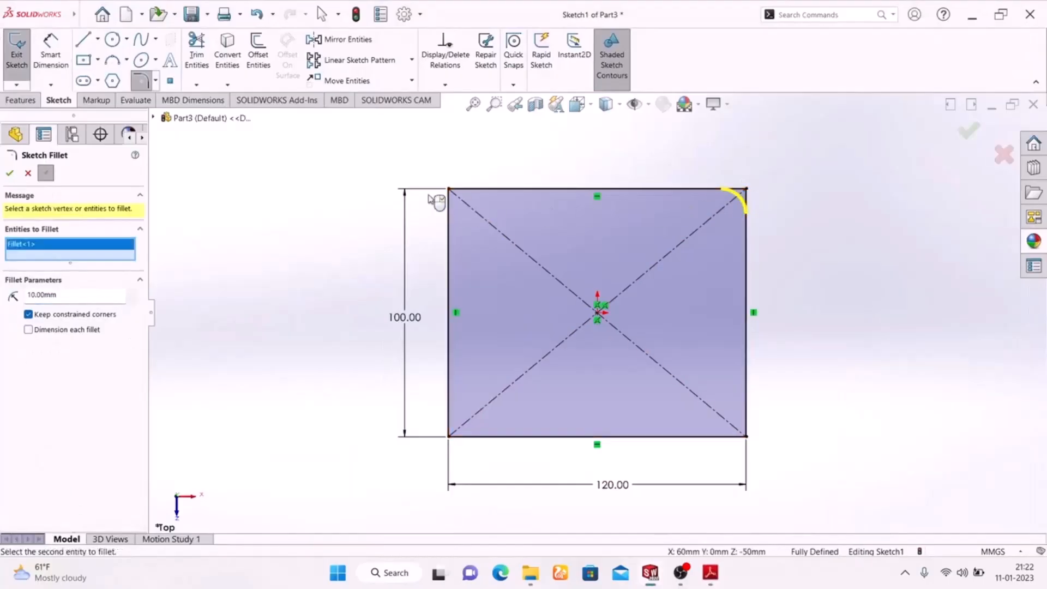
{"action": "left_click", "coordinate": [448, 190]}
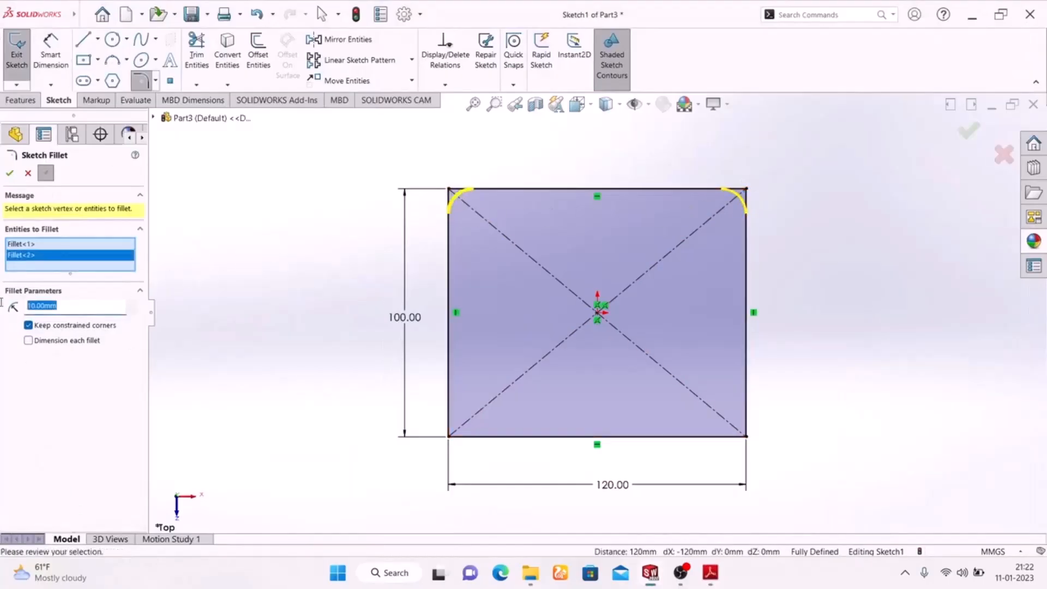
{"action": "type", "text": "30"}
{"action": "key", "text": "Return"}
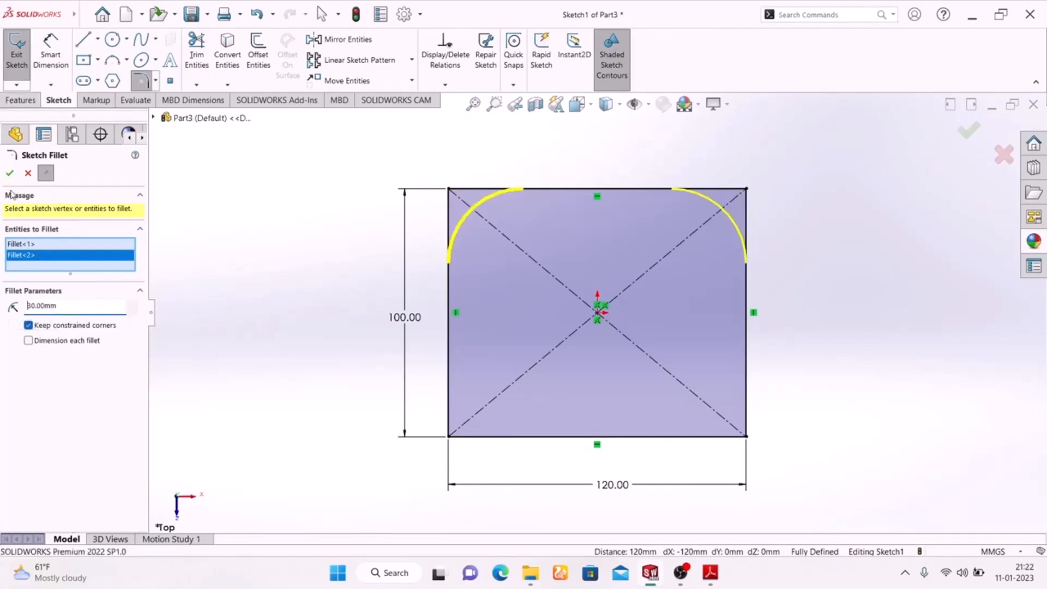
{"action": "left_click", "coordinate": [9, 173]}
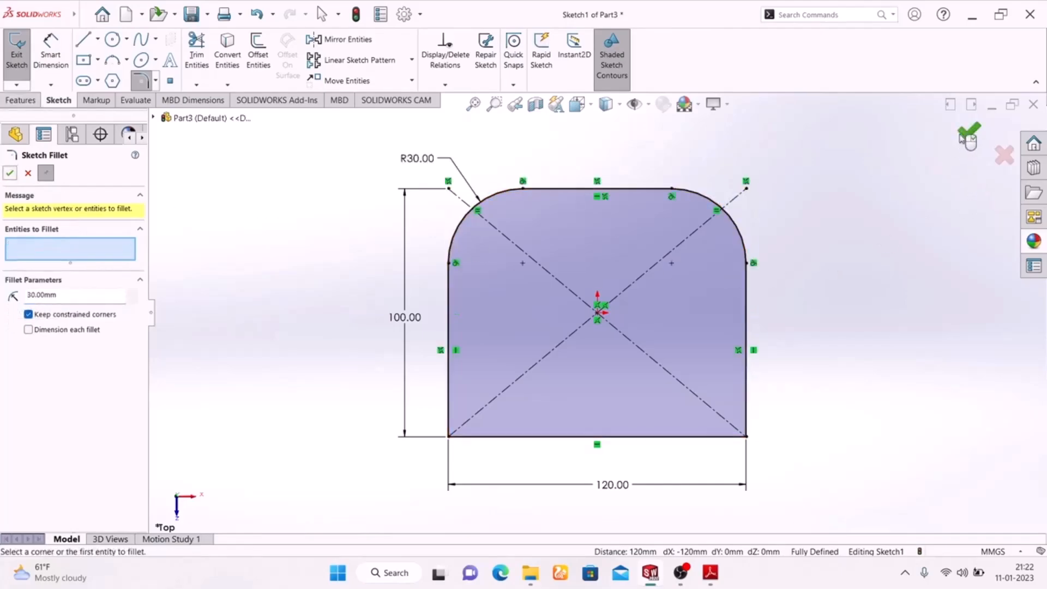
{"action": "left_click", "coordinate": [969, 136]}
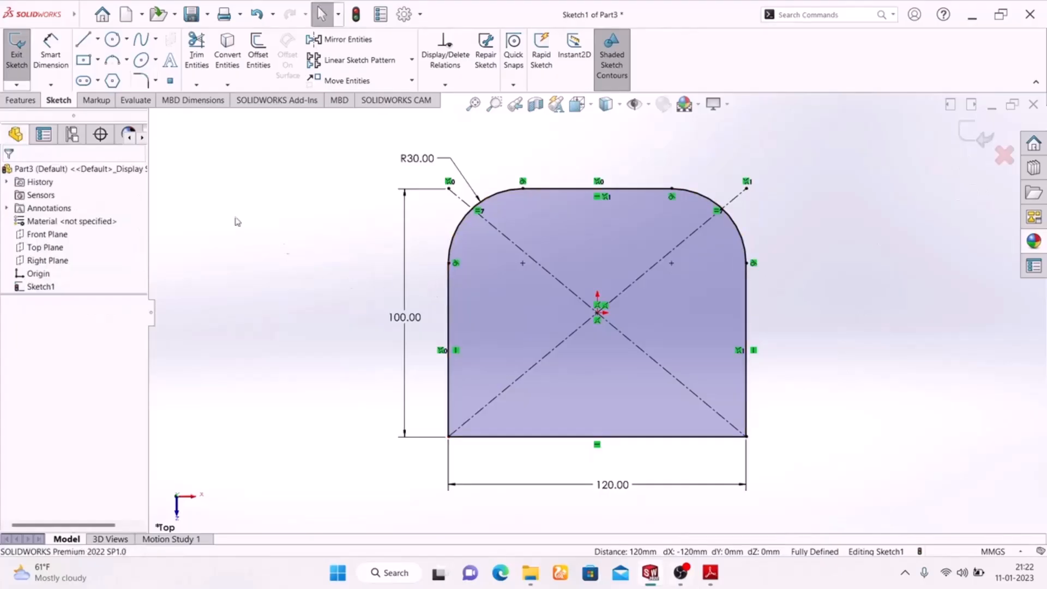
Sketch a horizontal straight slot across the profile's upper half, about 78 mm between arc centres and 66 mm wide.
{"action": "left_click", "coordinate": [84, 81]}
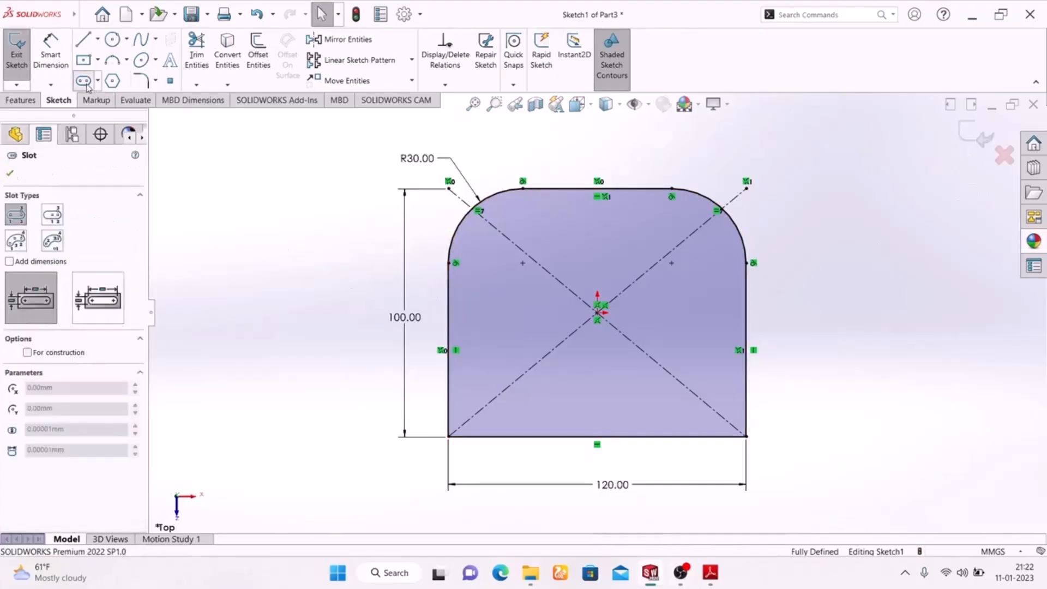
{"action": "left_click", "coordinate": [509, 263]}
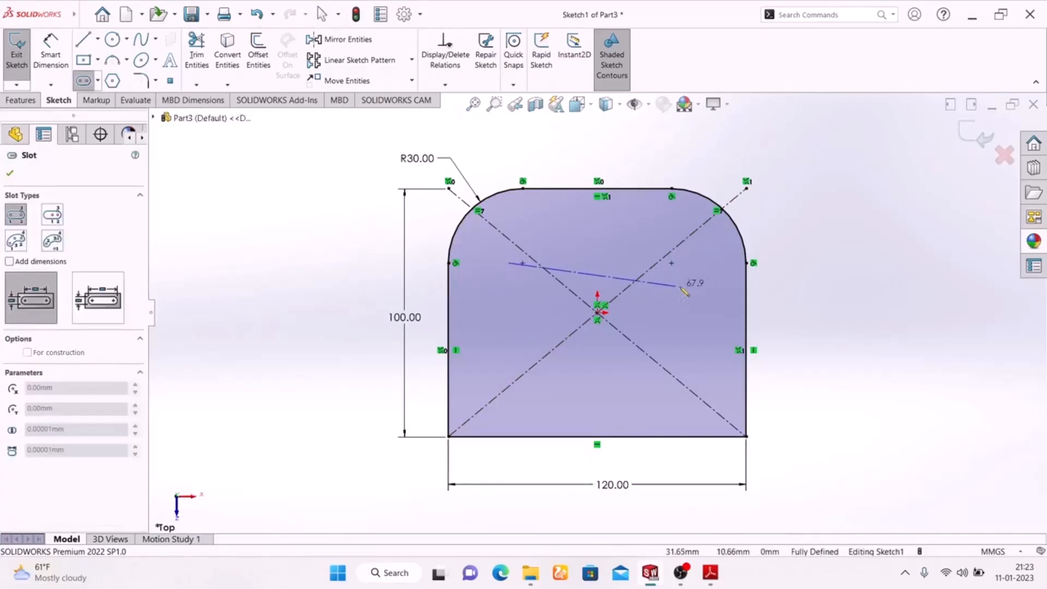
{"action": "left_click", "coordinate": [702, 264]}
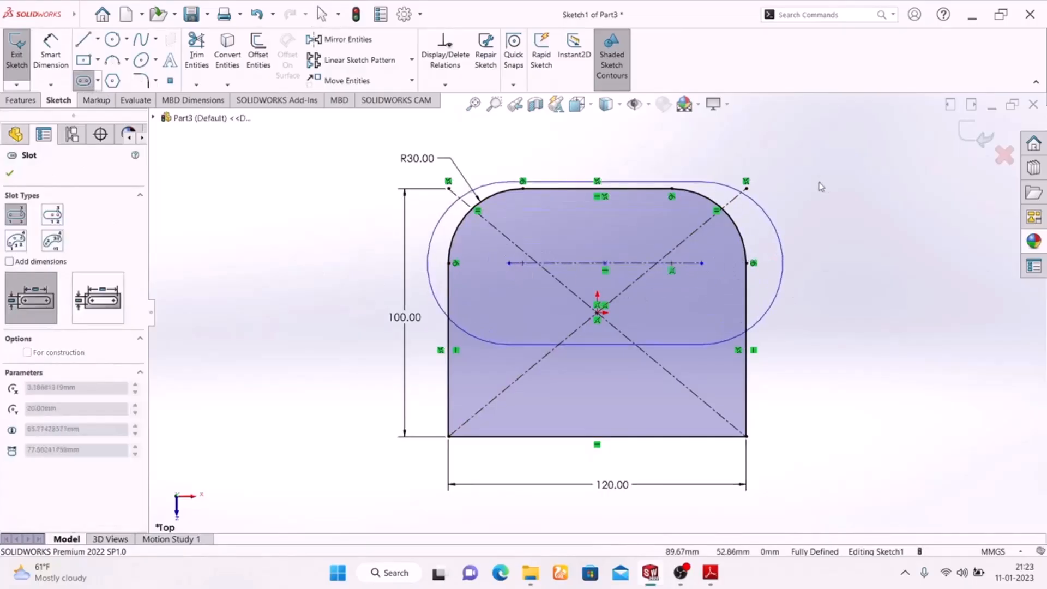
{"action": "right_click", "coordinate": [818, 186]}
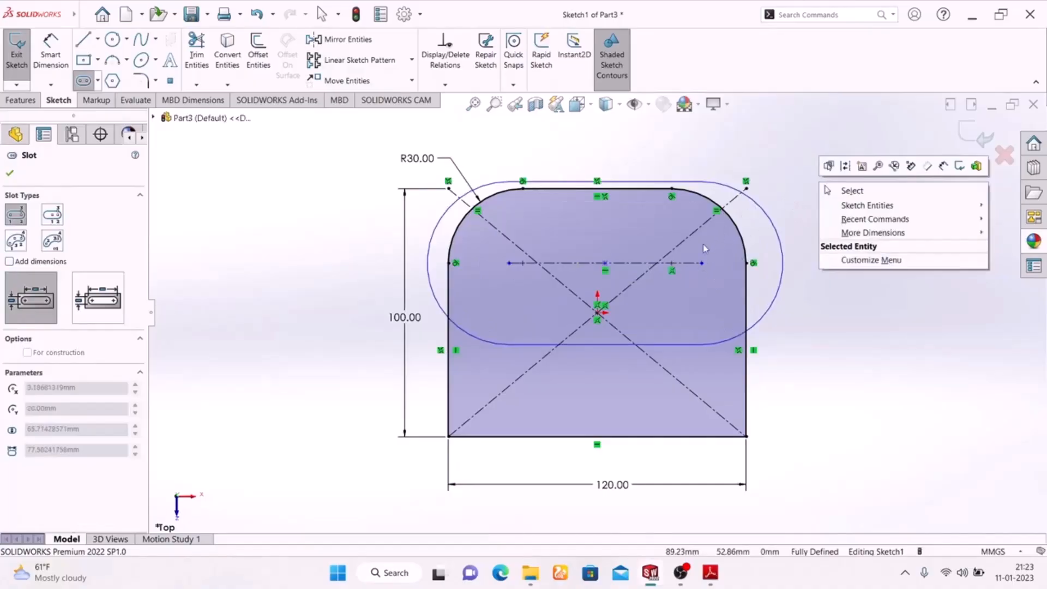
{"action": "left_click", "coordinate": [665, 232]}
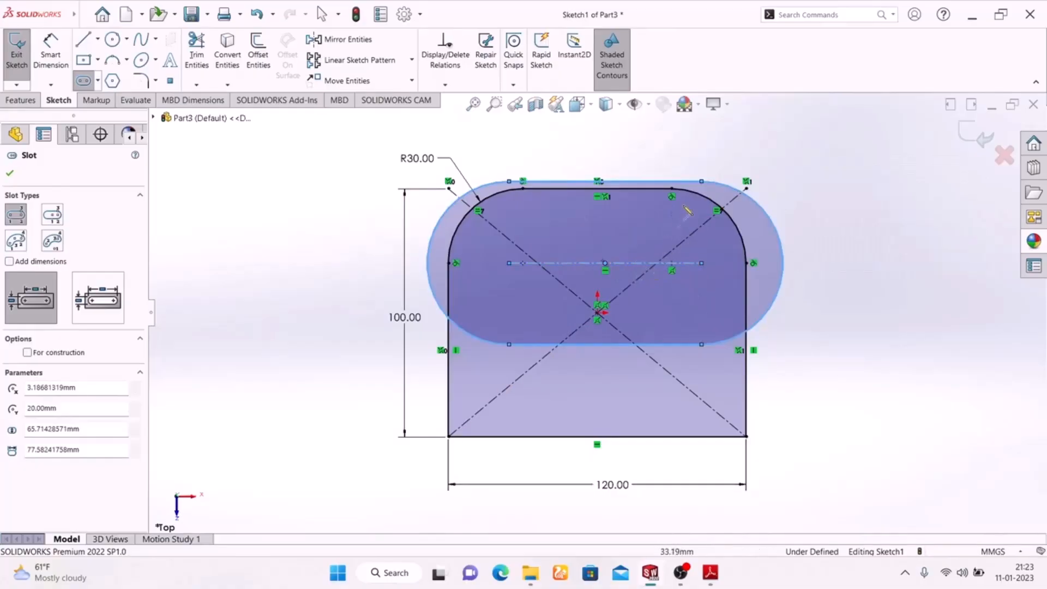
Reduce the slot's width to about 31 mm so that it lies inside the filleted profile.
{"action": "left_click", "coordinate": [702, 187]}
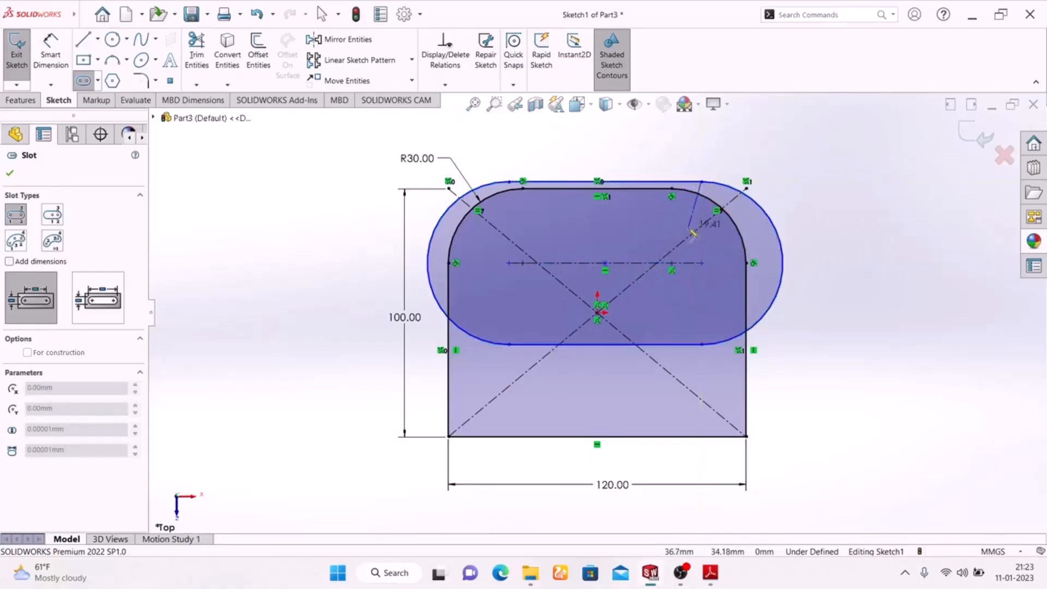
{"action": "key", "text": "Escape"}
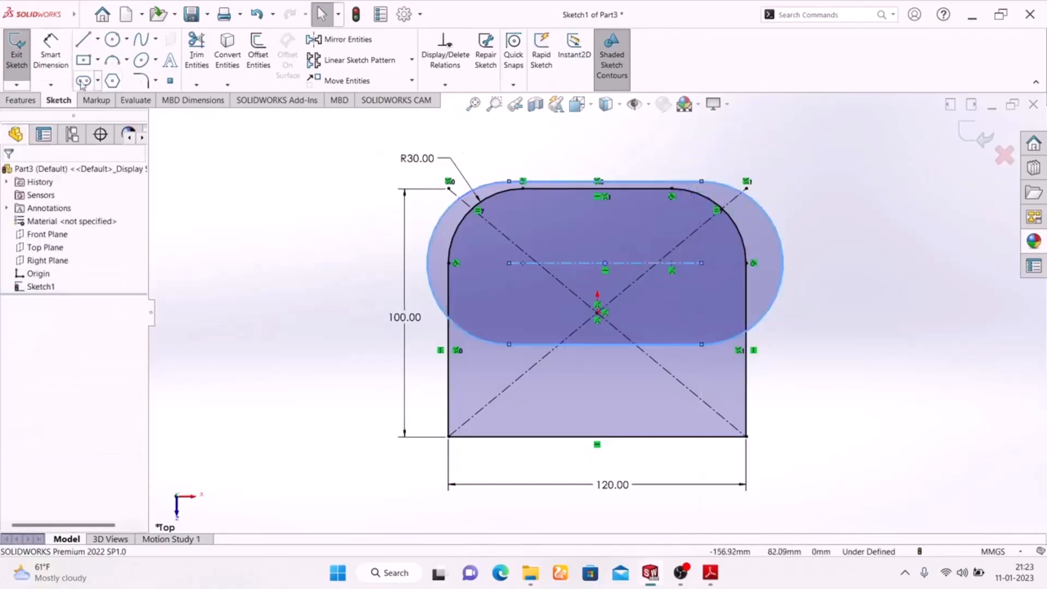
{"action": "left_click_drag", "start_coordinate": [702, 182], "coordinate": [693, 229]}
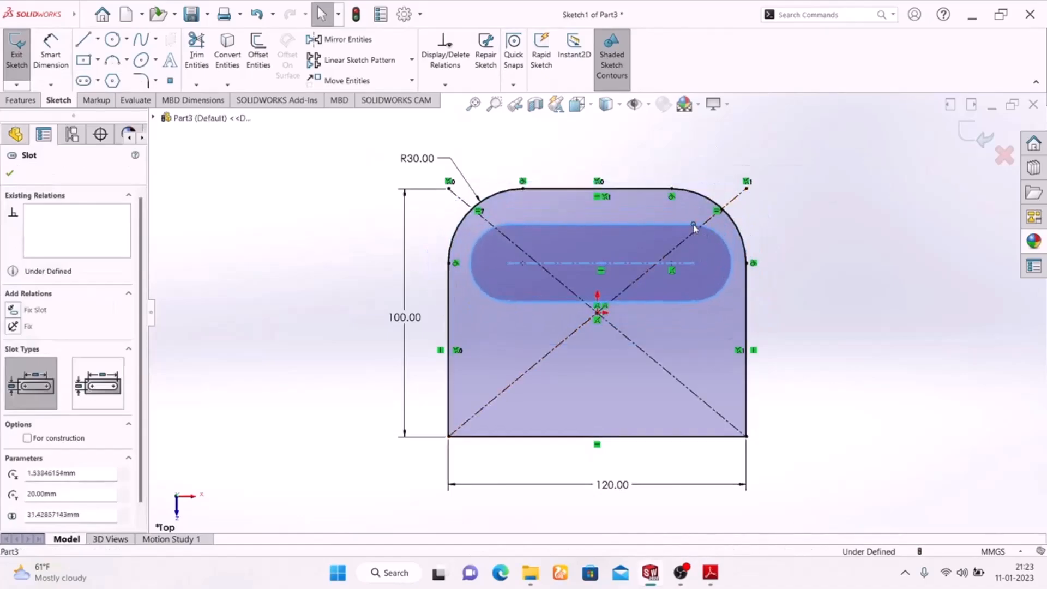
Check the slot radius in the exercise drawing and dimension the slot's end arc with a 15 mm radius.
{"action": "left_click", "coordinate": [865, 241]}
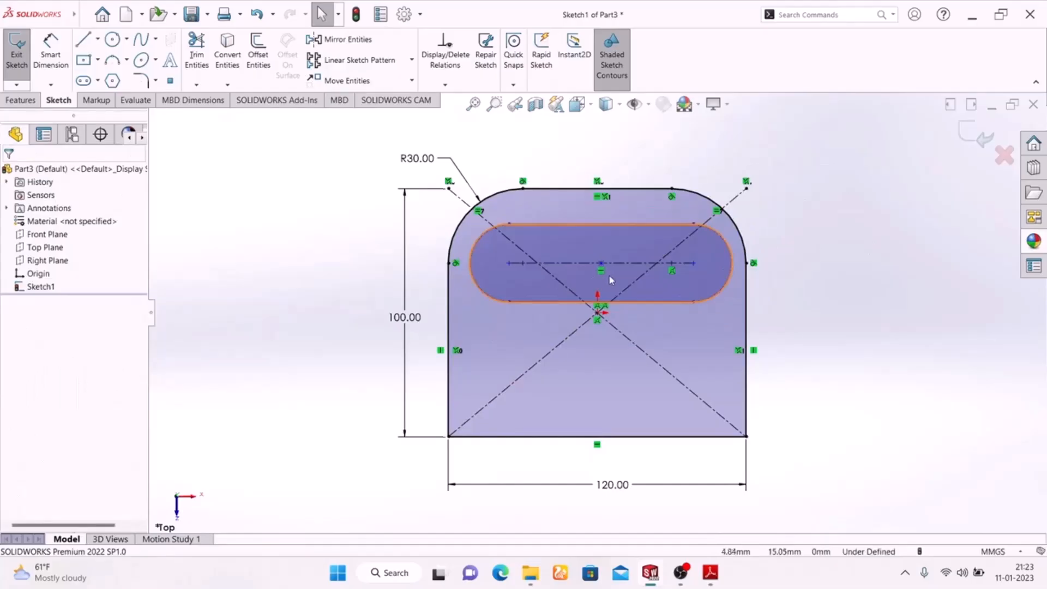
{"action": "left_click", "coordinate": [710, 572]}
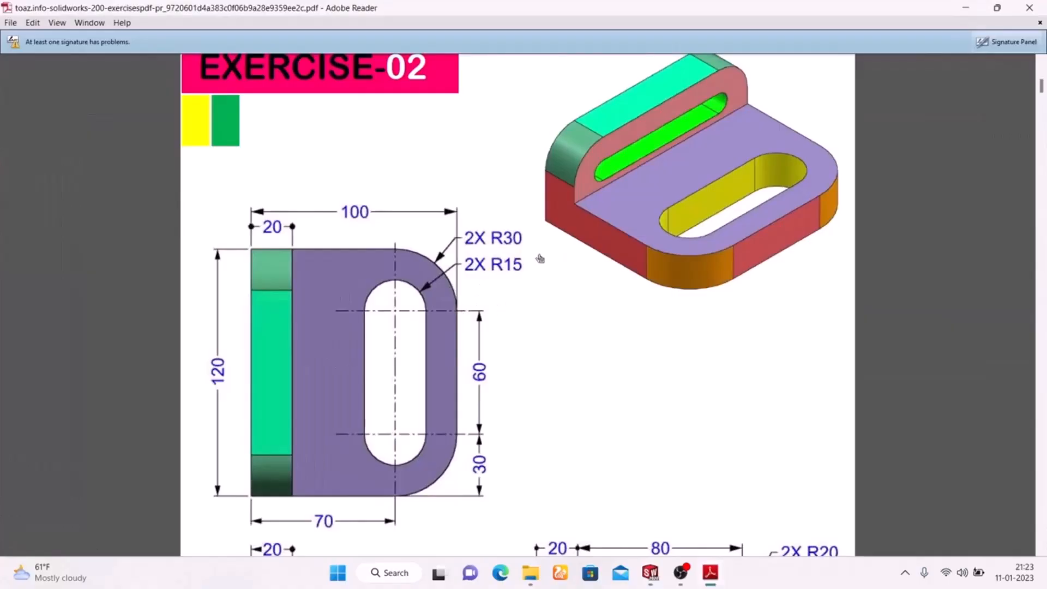
{"action": "key", "text": "alt+Tab"}
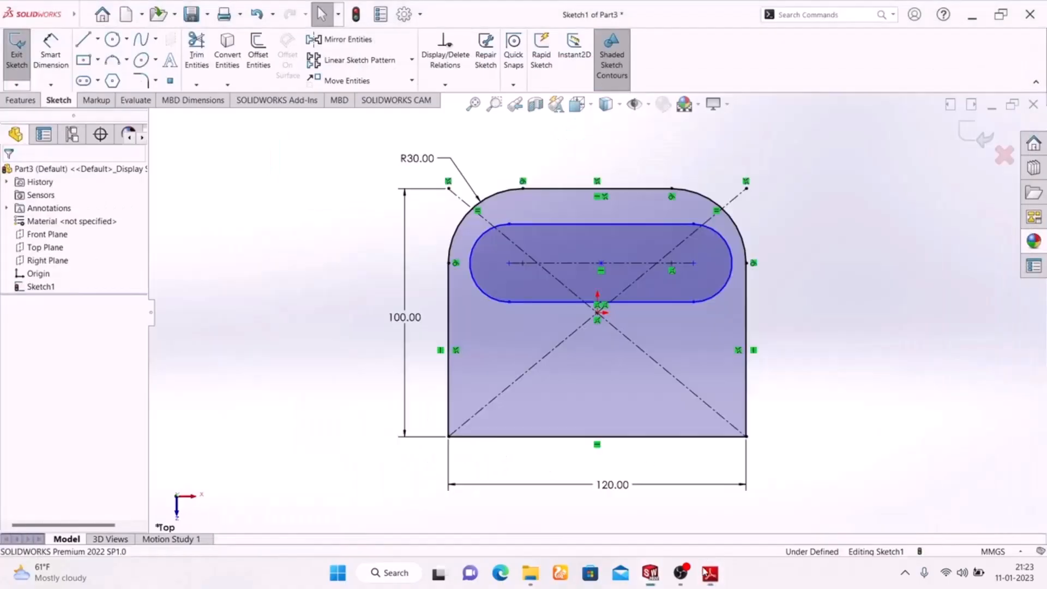
{"action": "left_click", "coordinate": [60, 52]}
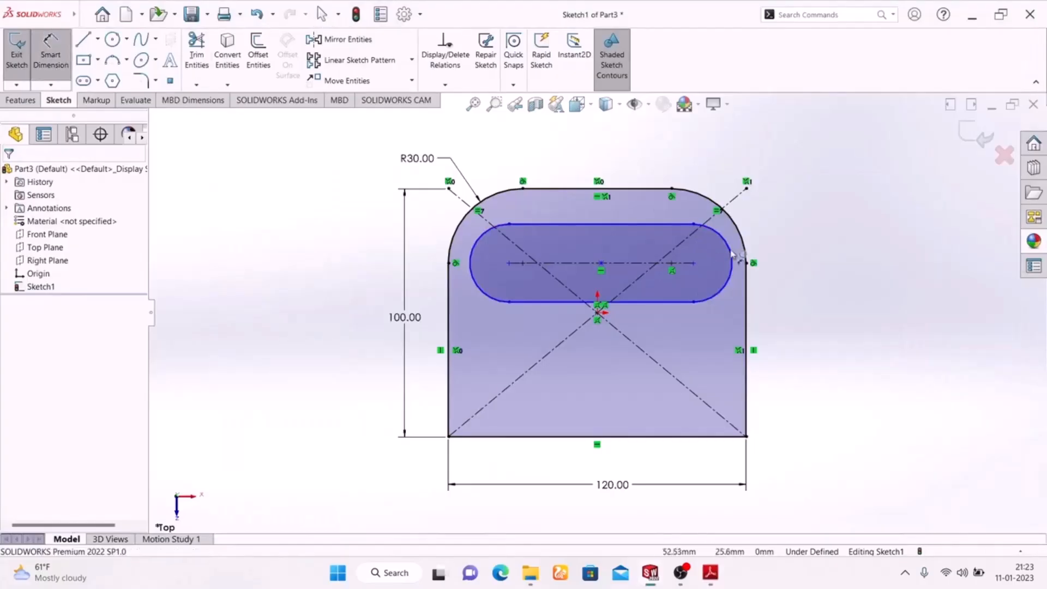
{"action": "left_click", "coordinate": [729, 244]}
{"action": "left_click", "coordinate": [820, 213]}
{"action": "type", "text": "15"}
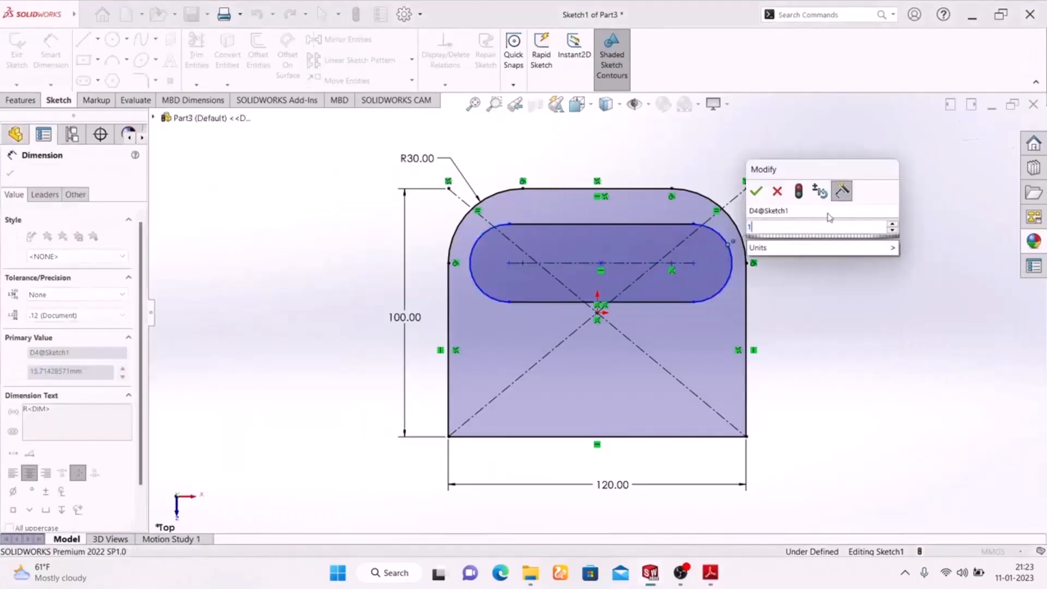
{"action": "key", "text": "Return"}
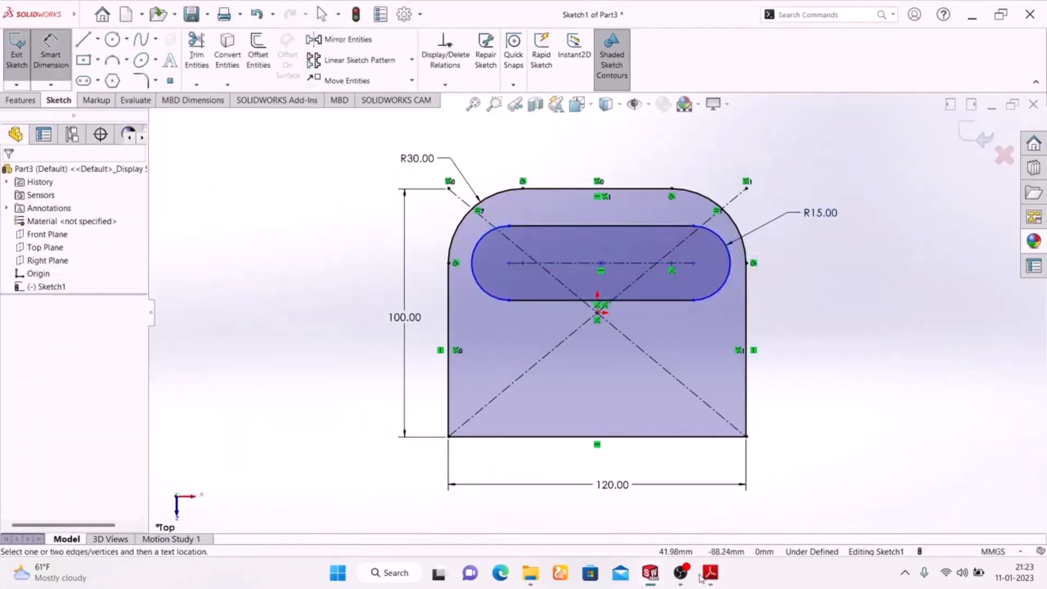
Check the slot's centre distance in the exercise drawing and set the slot's centre-to-centre length to 60 mm.
{"action": "left_click", "coordinate": [708, 576]}
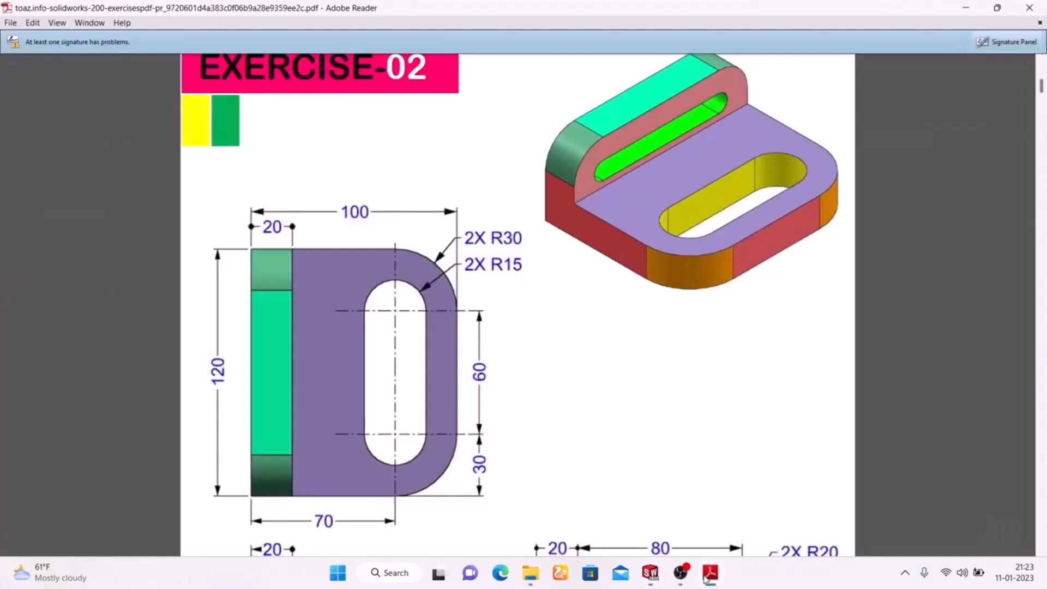
{"action": "left_click", "coordinate": [708, 574]}
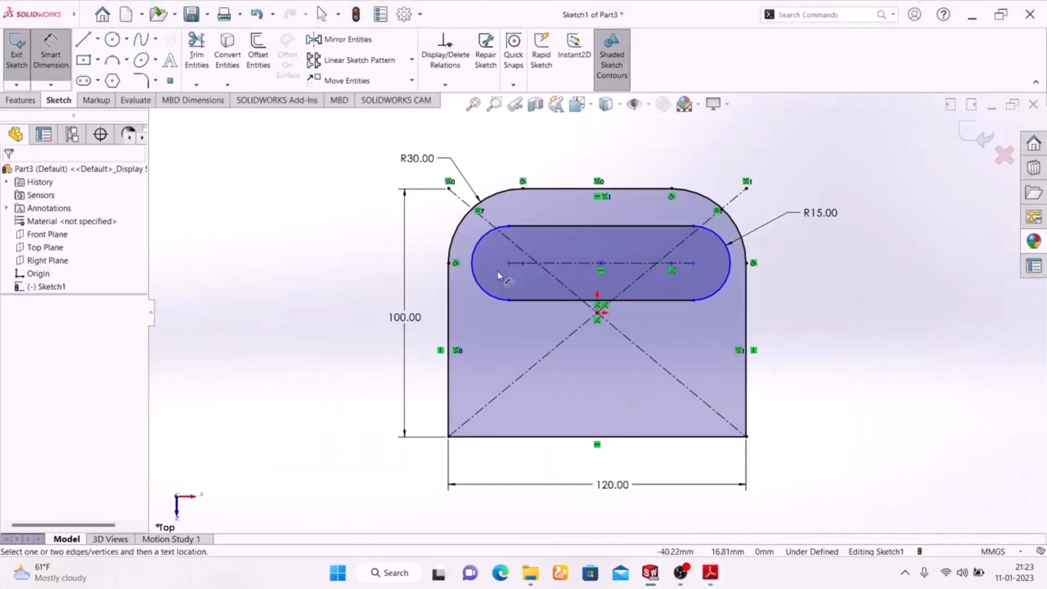
{"action": "left_click", "coordinate": [597, 264]}
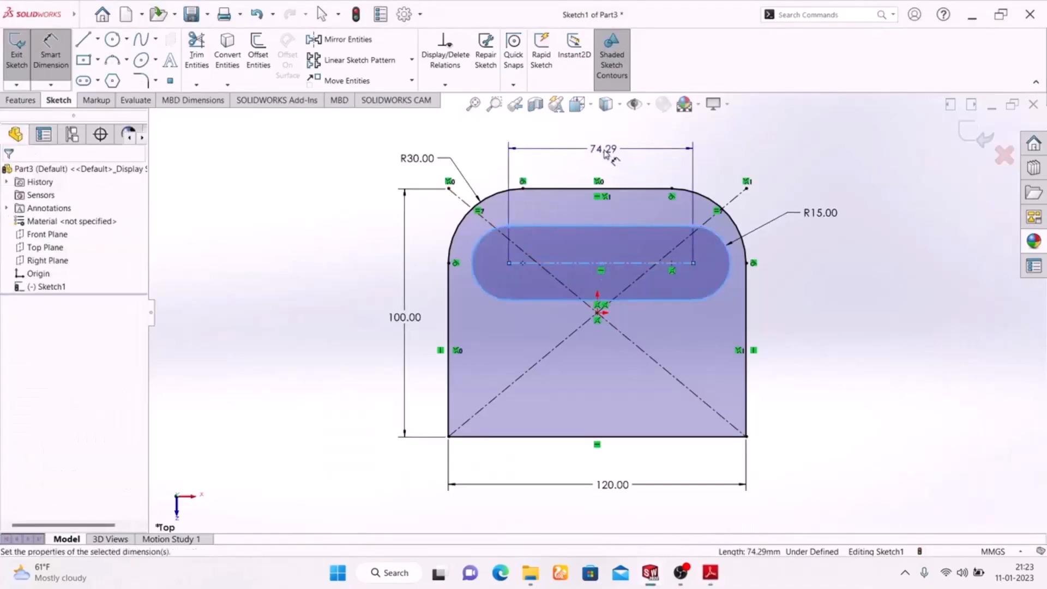
{"action": "left_click", "coordinate": [604, 150]}
{"action": "type", "text": "60"}
{"action": "key", "text": "Return"}
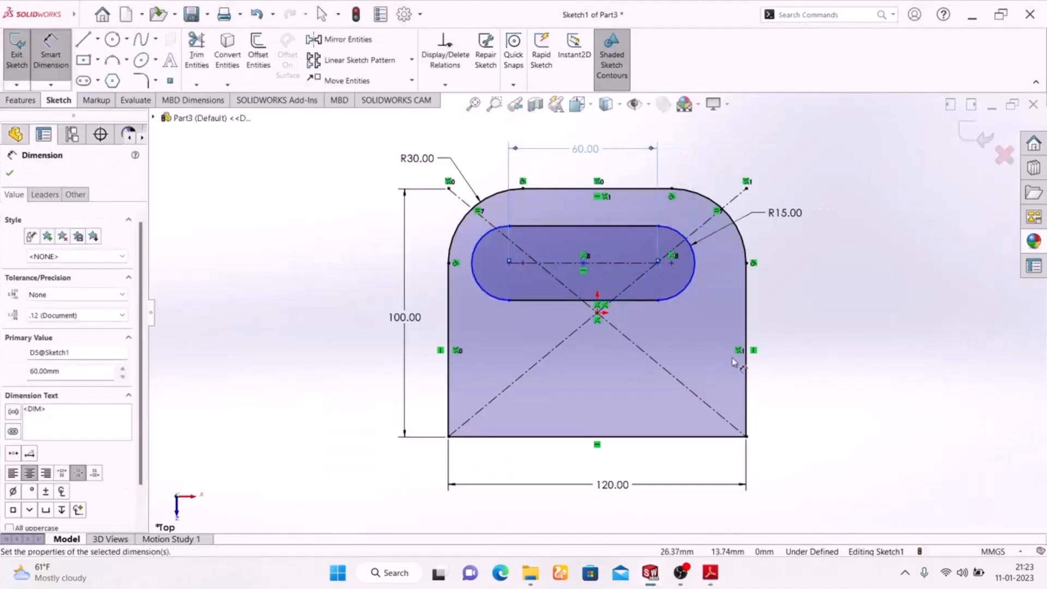
{"action": "left_click", "coordinate": [850, 361]}
{"action": "right_click", "coordinate": [865, 229]}
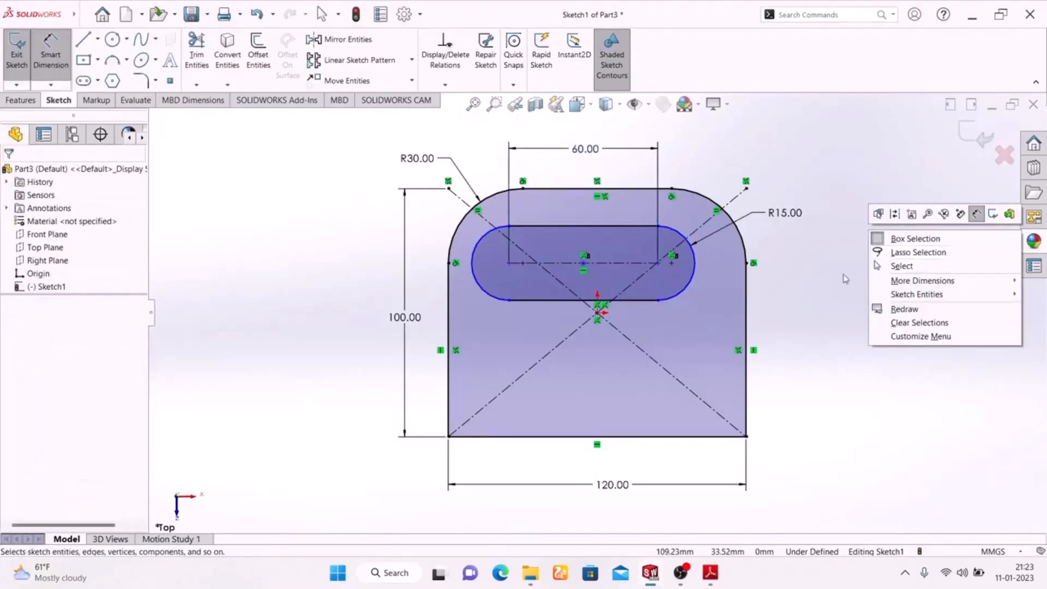
{"action": "left_click", "coordinate": [806, 266]}
Following the exercise drawing, dimension the slot's left arc centre 30 mm from the profile's left edge.
{"action": "left_click", "coordinate": [38, 56]}
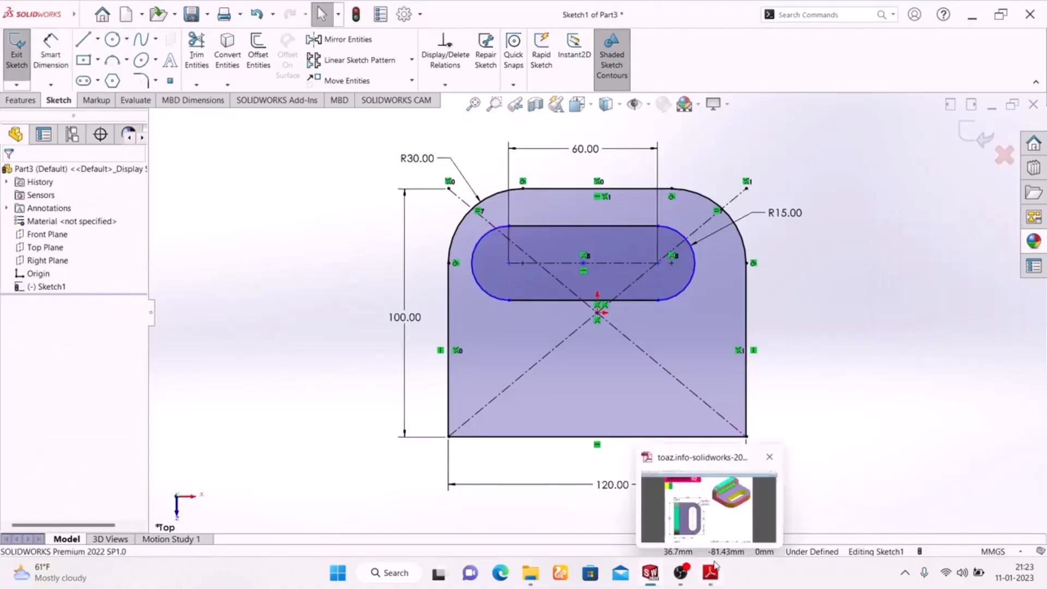
{"action": "left_click", "coordinate": [710, 572]}
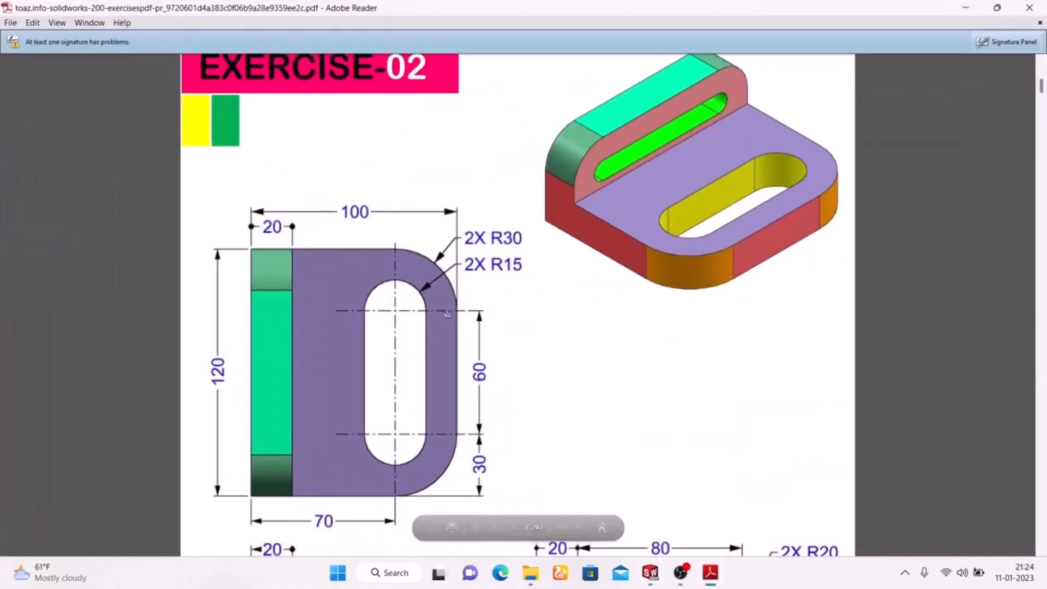
{"action": "left_click", "coordinate": [714, 579]}
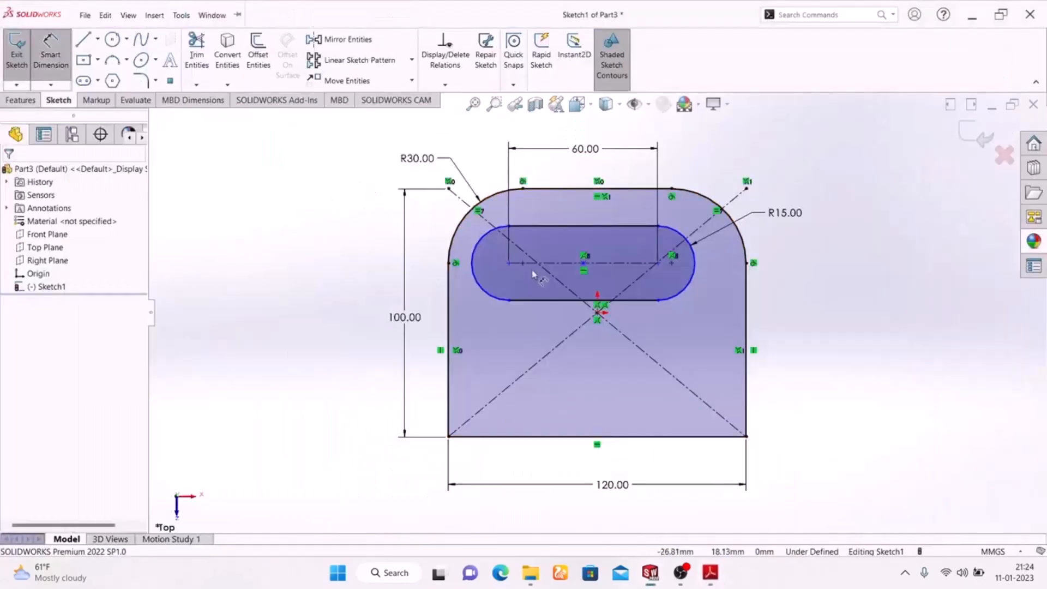
{"action": "left_click", "coordinate": [471, 274]}
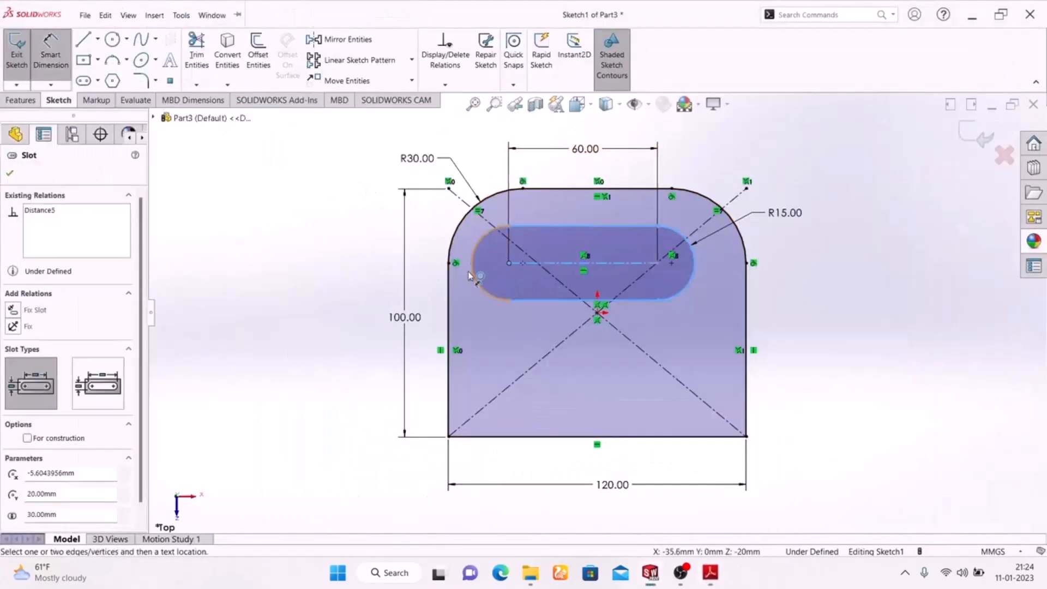
{"action": "left_click", "coordinate": [449, 298]}
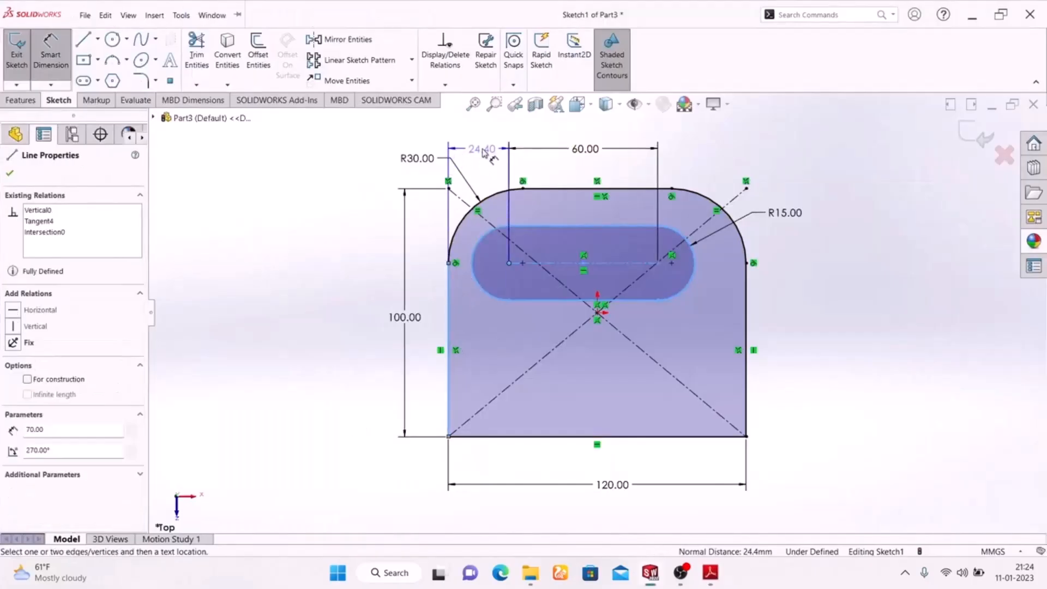
{"action": "left_click", "coordinate": [483, 153]}
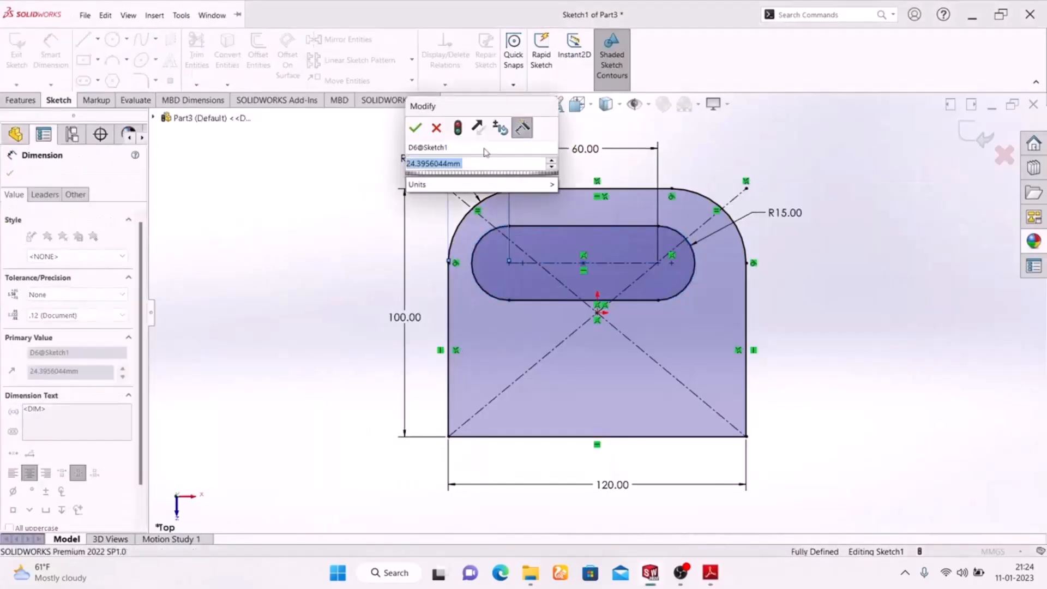
{"action": "type", "text": "30"}
{"action": "key", "text": "Return"}
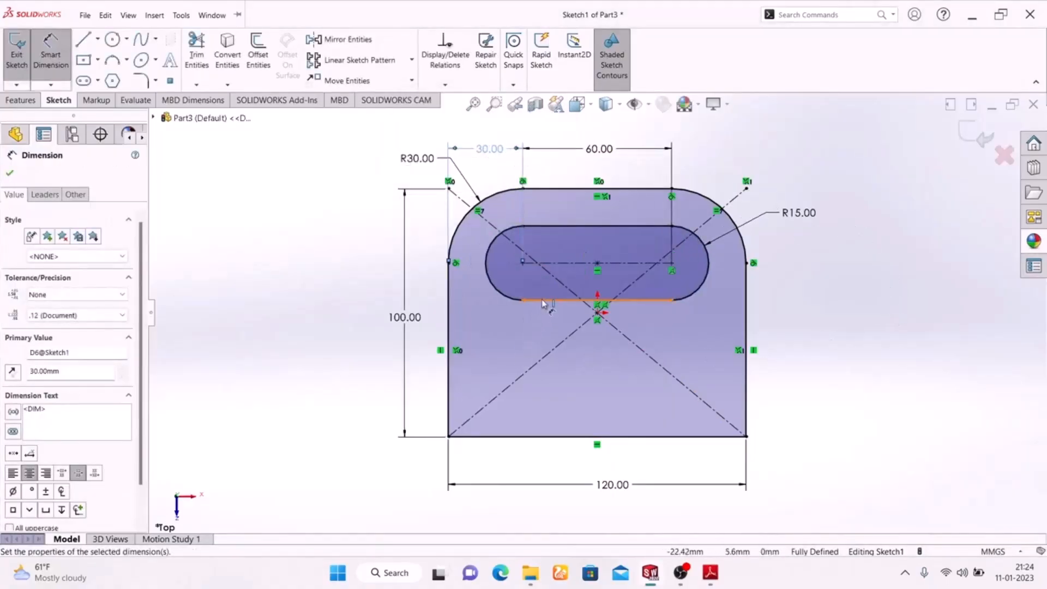
Try to dimension the height of the slot's left arc centre above the profile's bottom edge.
{"action": "left_click", "coordinate": [709, 572]}
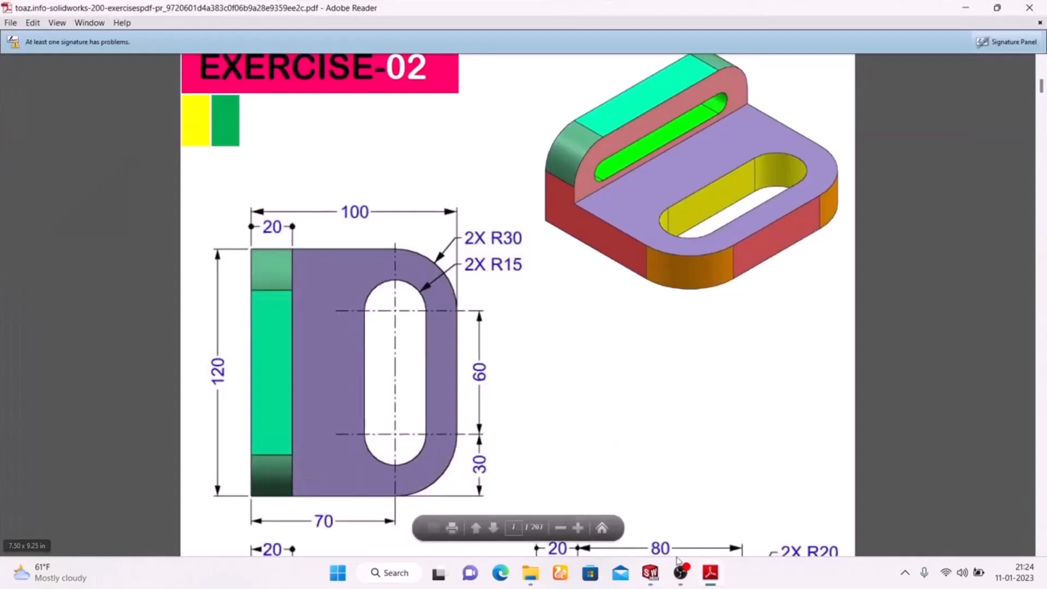
{"action": "left_click", "coordinate": [710, 573]}
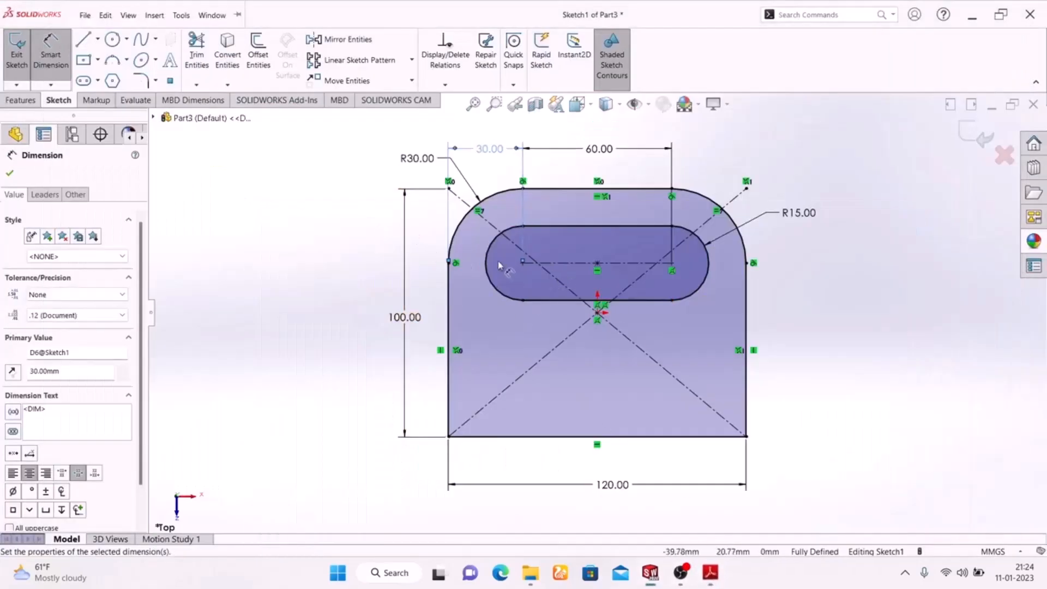
{"action": "left_click", "coordinate": [524, 262]}
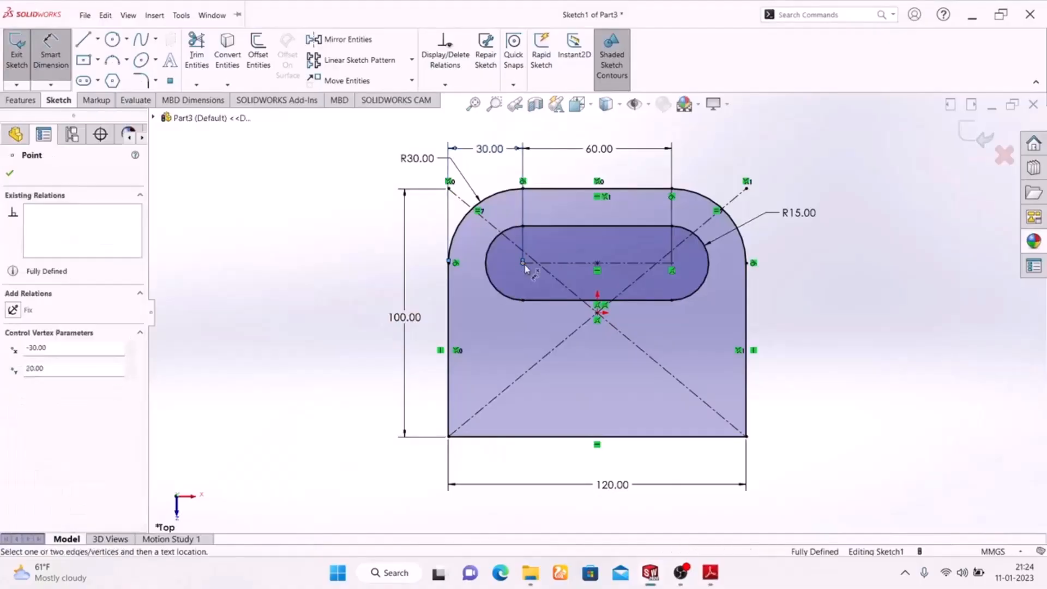
{"action": "left_click", "coordinate": [557, 437]}
{"action": "left_click", "coordinate": [351, 366]}
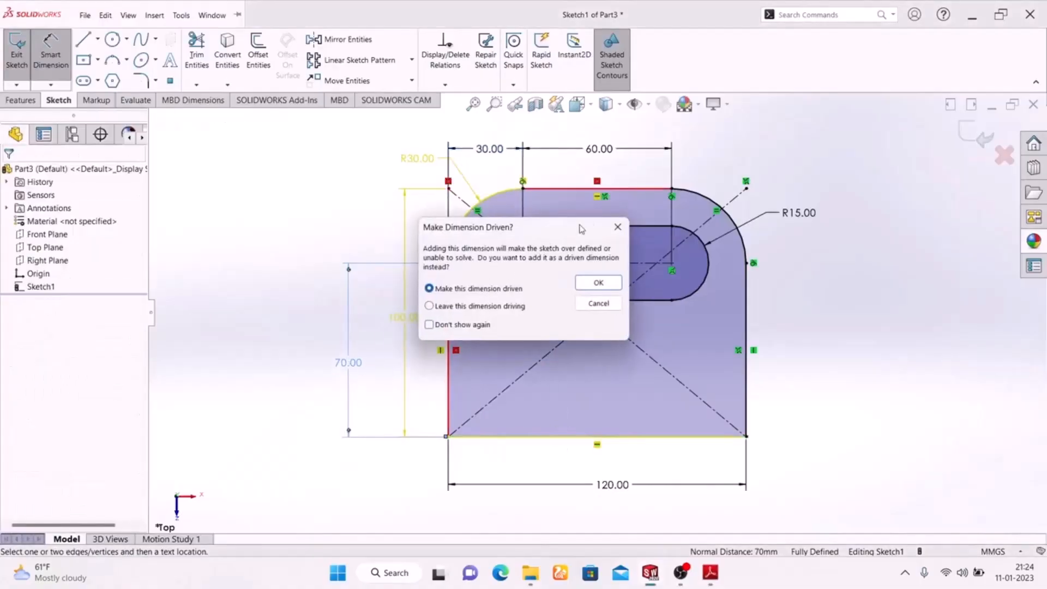
{"action": "left_click", "coordinate": [618, 227]}
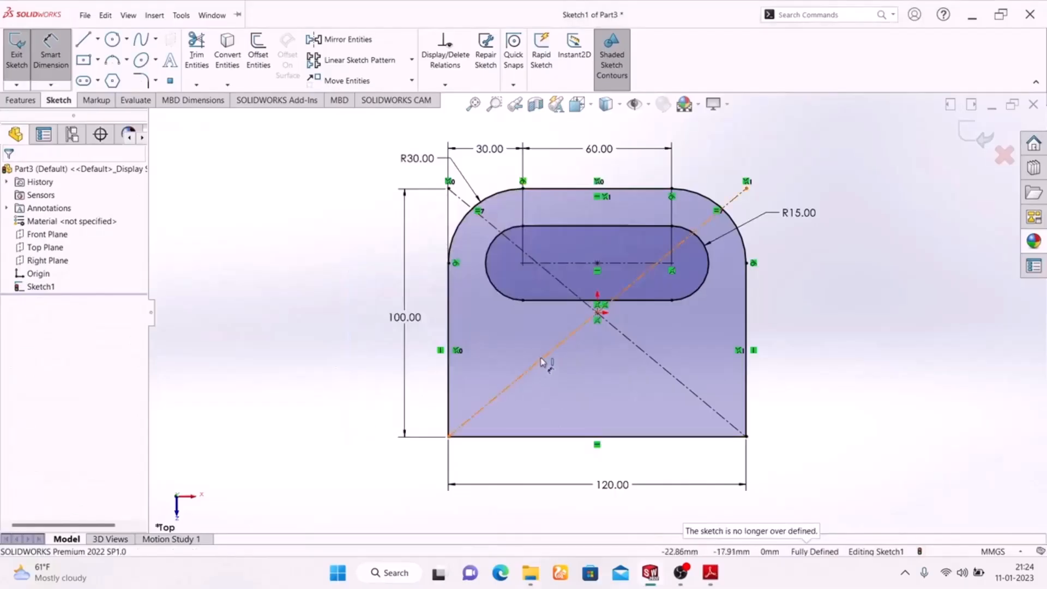
Delete the sketch relation at the slot's right arc centre.
{"action": "scroll", "coordinate": [647, 294], "scroll_direction": "down", "scroll_amount": 4}
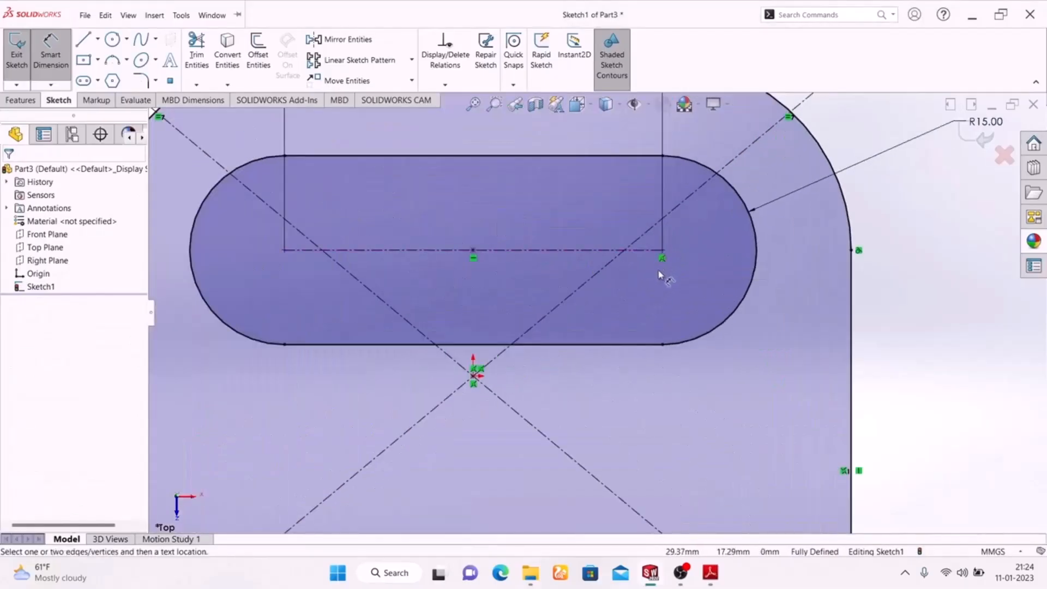
{"action": "key", "text": "Escape"}
{"action": "left_click", "coordinate": [661, 260]}
{"action": "key", "text": "Delete"}
{"action": "scroll", "coordinate": [673, 290], "scroll_direction": "up", "scroll_amount": 6}
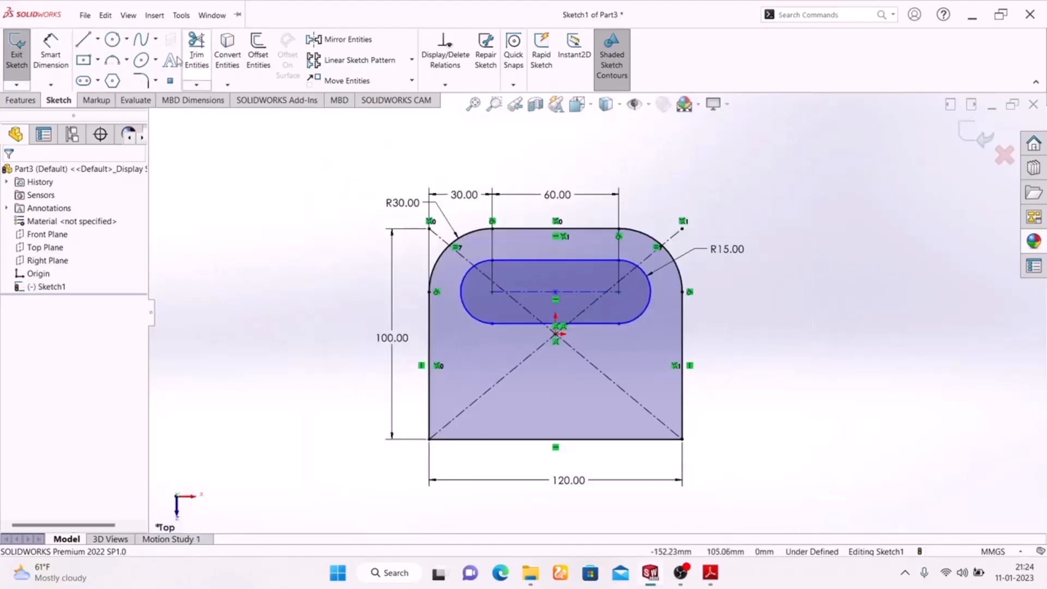
Dimension the slot's centreline 70 mm above the profile's bottom edge and compare the sketch with the exercise drawing.
{"action": "left_click", "coordinate": [51, 55]}
{"action": "left_click", "coordinate": [597, 291]}
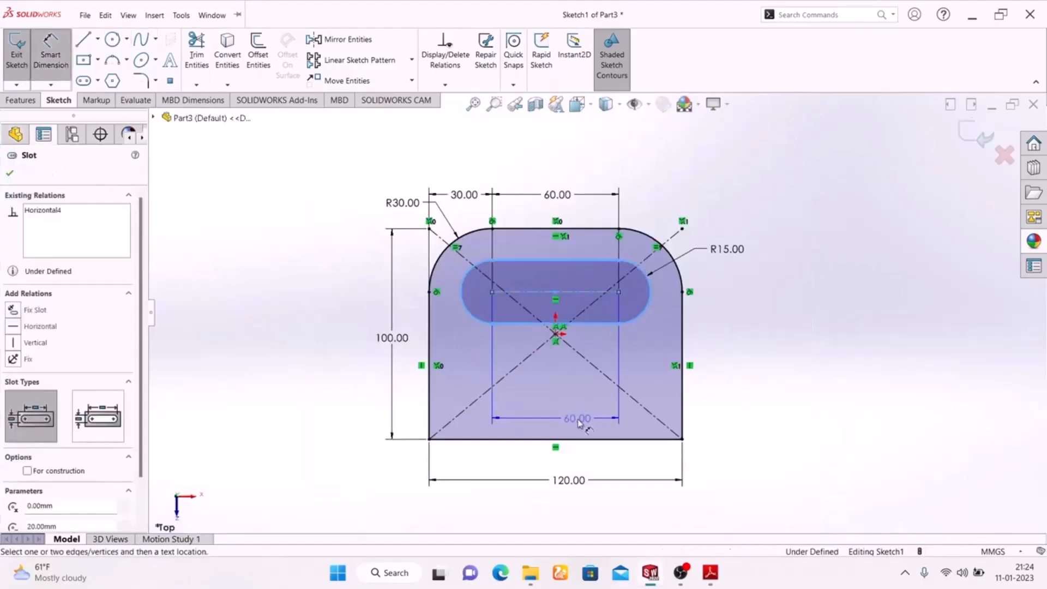
{"action": "left_click", "coordinate": [588, 439]}
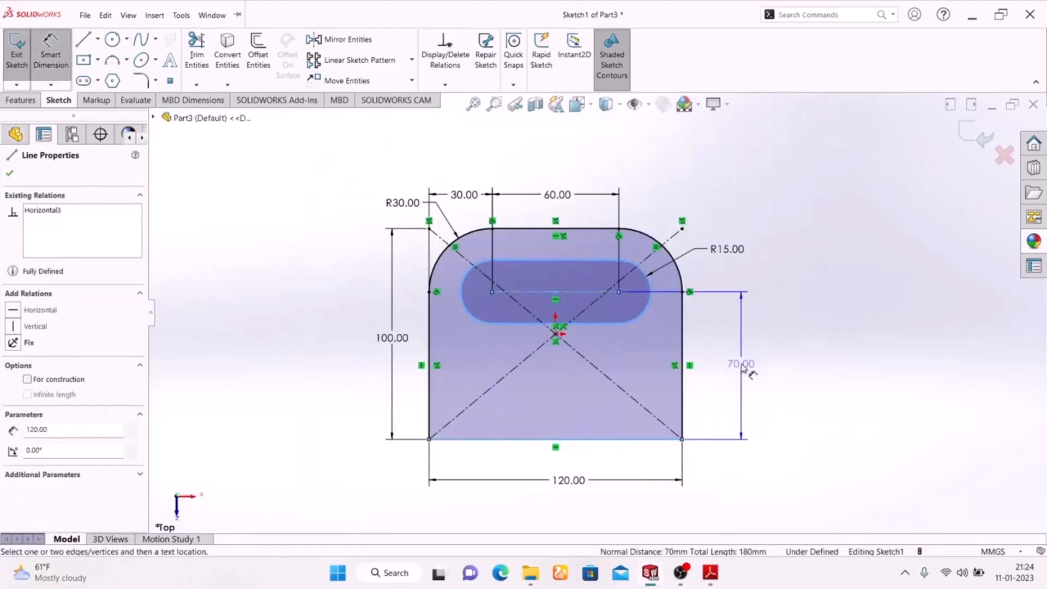
{"action": "left_click", "coordinate": [732, 368]}
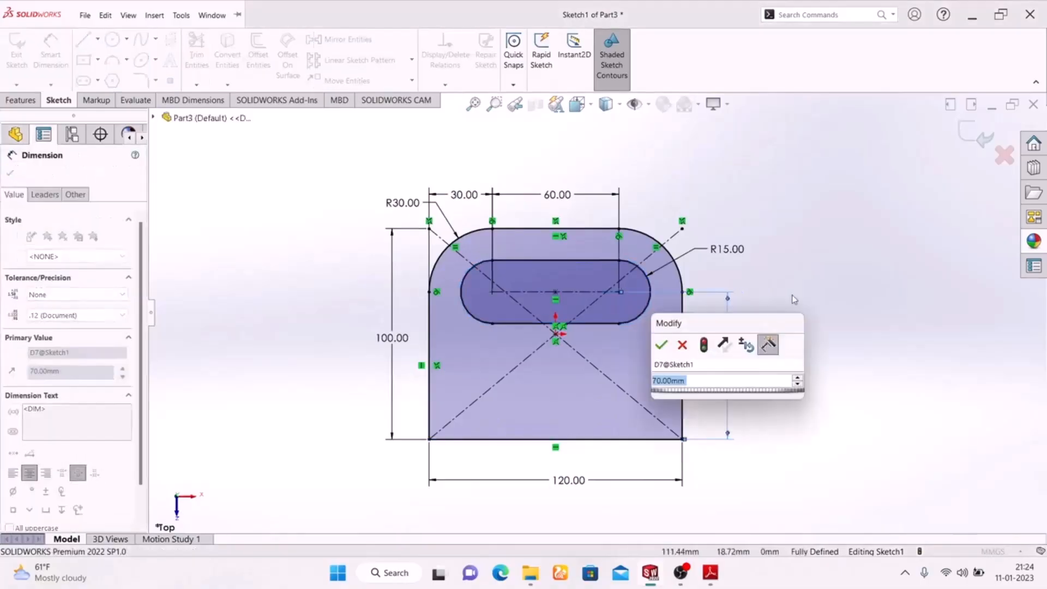
{"action": "left_click", "coordinate": [660, 345]}
{"action": "left_click", "coordinate": [710, 573]}
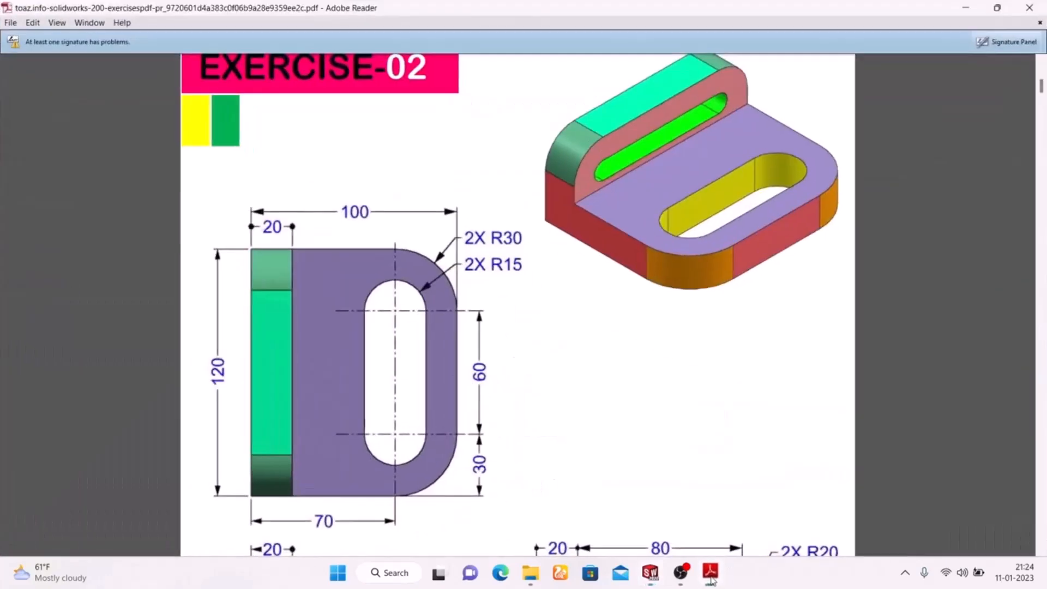
{"action": "left_click", "coordinate": [710, 573]}
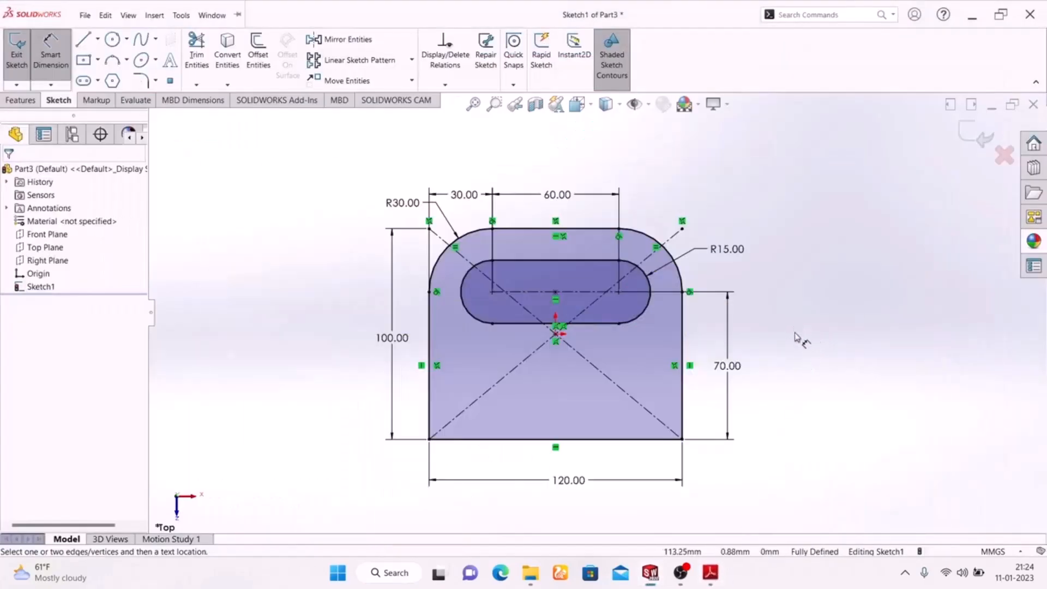
{"action": "mouse_move", "coordinate": [710, 573]}
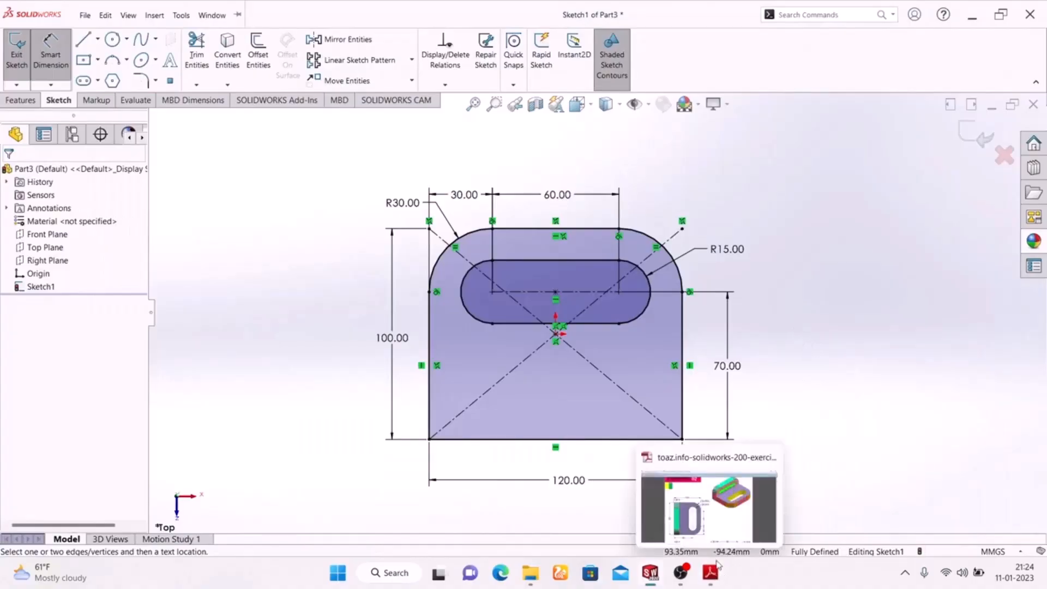
Finish the slotted base plate sketch and extrude it 20 mm, checking the thickness against the exercise drawing.
{"action": "left_click", "coordinate": [975, 137]}
{"action": "middle_click_drag", "start_coordinate": [828, 242], "coordinate": [800, 422]}
{"action": "key", "text": "space"}
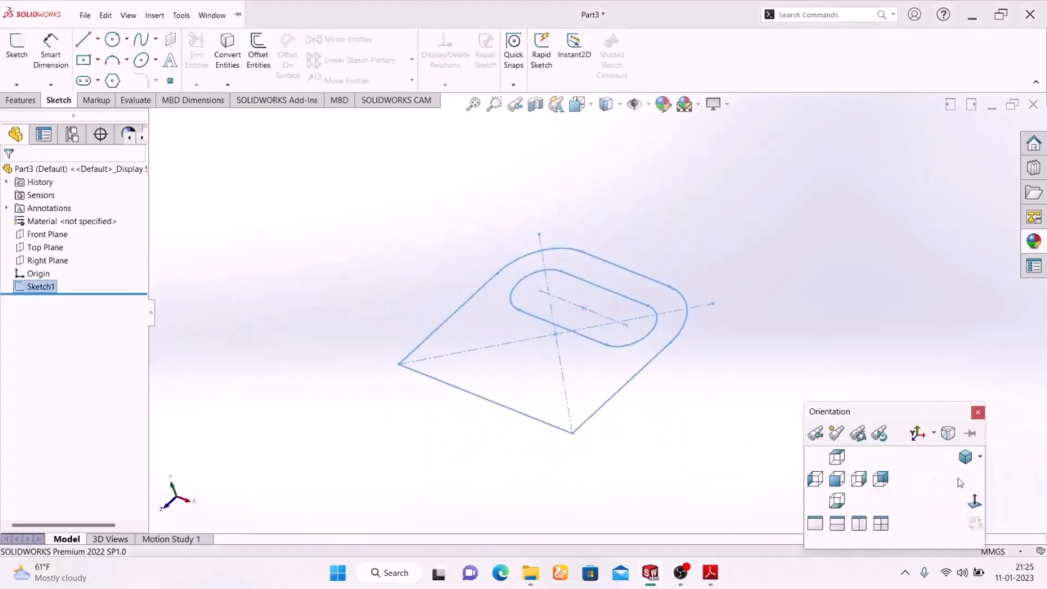
{"action": "left_click", "coordinate": [964, 458]}
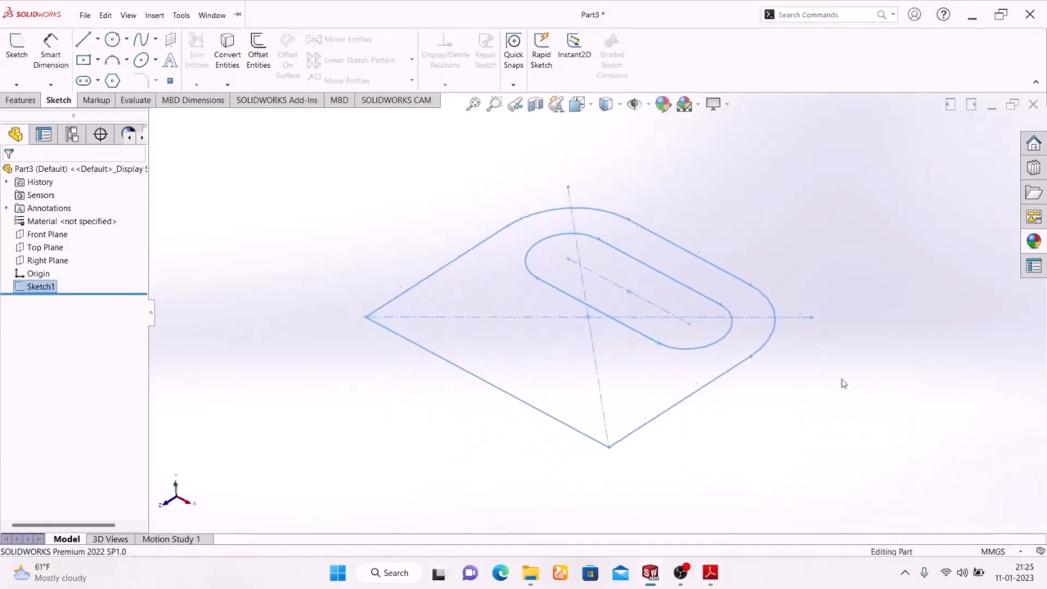
{"action": "left_click", "coordinate": [30, 101]}
{"action": "left_click", "coordinate": [22, 55]}
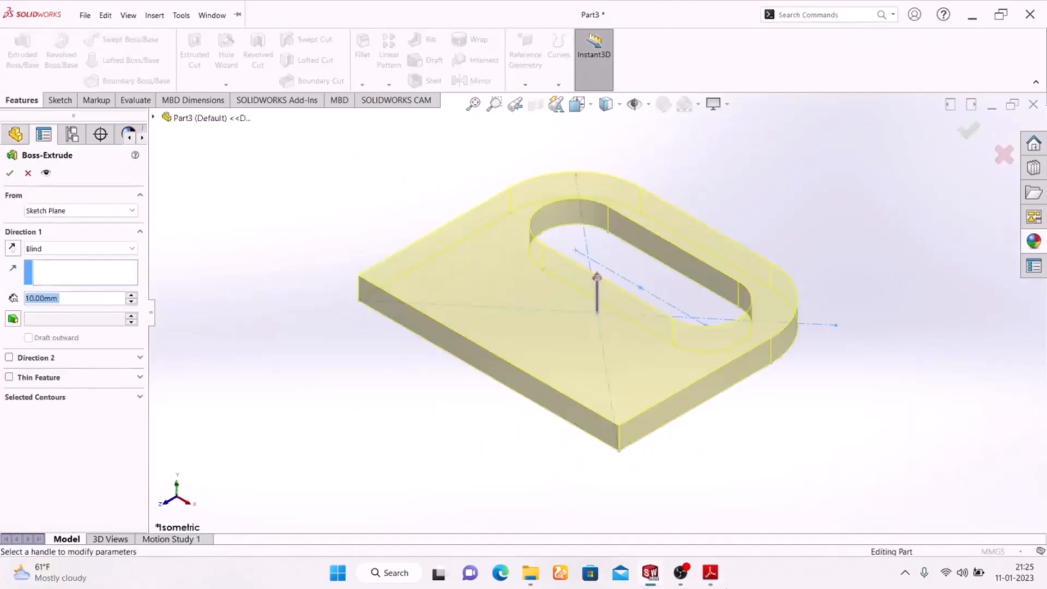
{"action": "left_click", "coordinate": [709, 573]}
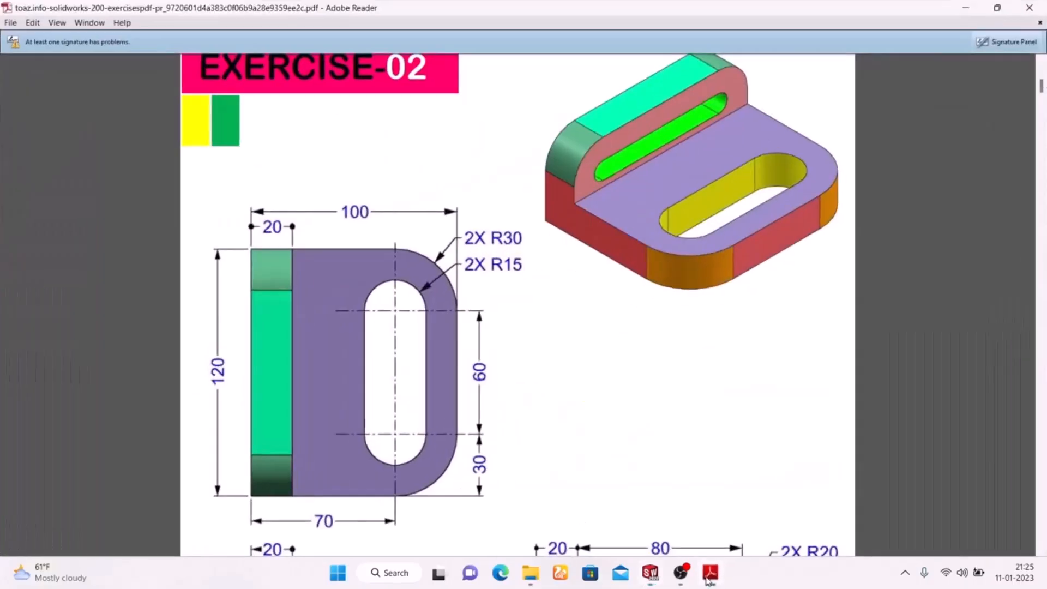
{"action": "left_click", "coordinate": [709, 574]}
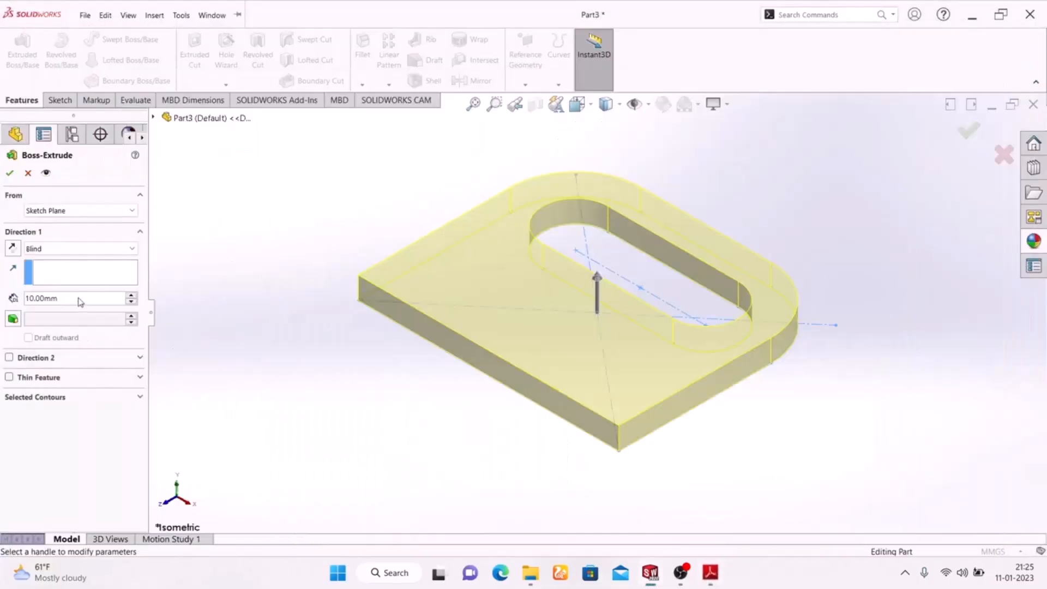
{"action": "type", "text": "20"}
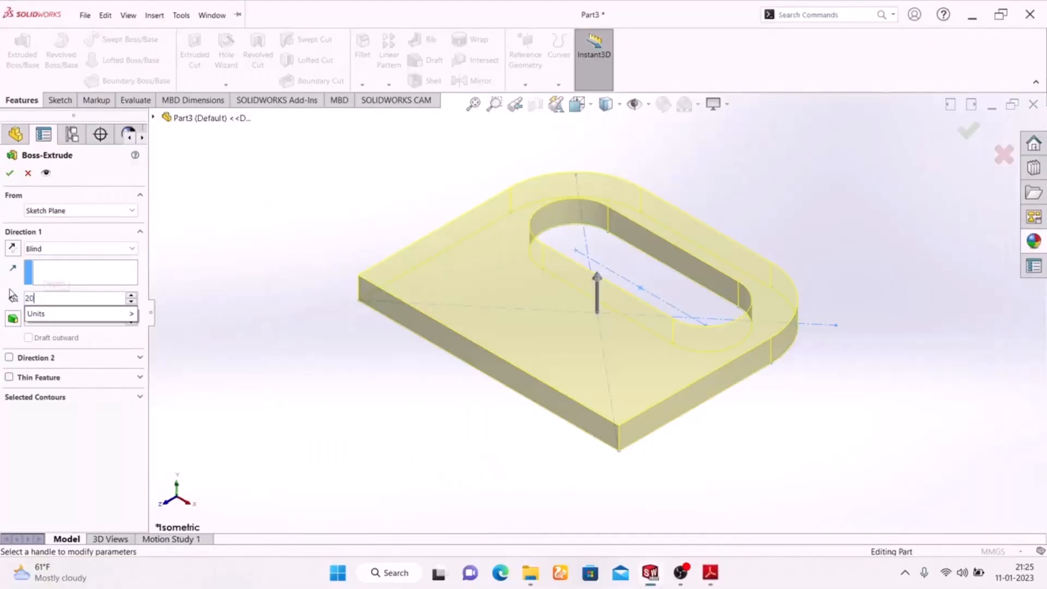
{"action": "key", "text": "Return"}
{"action": "left_click", "coordinate": [11, 173]}
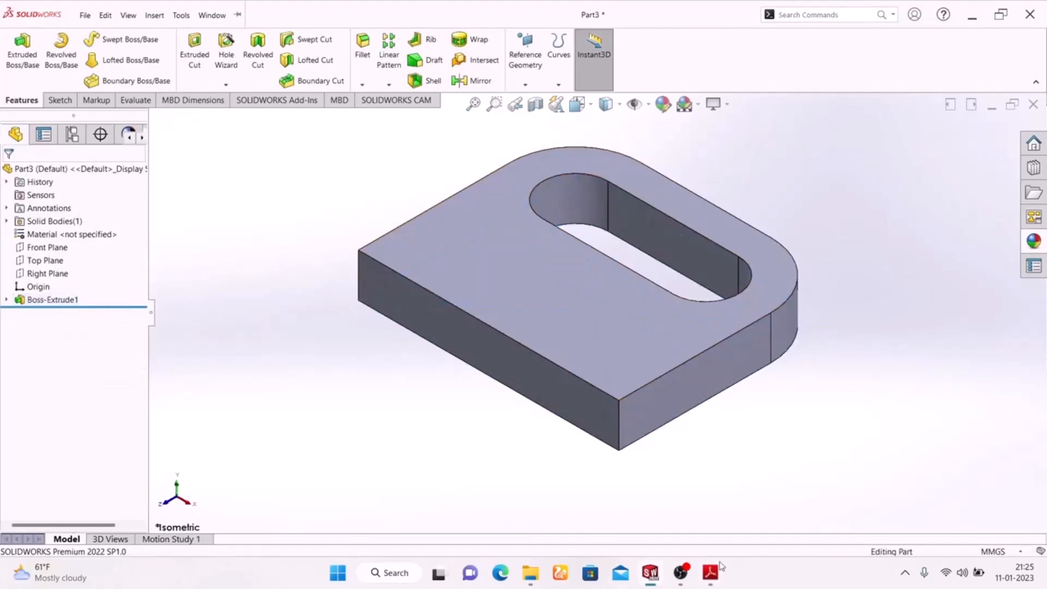
Start a sketch on the plate's long straight side face and draw a corner rectangle 120 mm wide and about 22 mm high on its upper edge.
{"action": "left_click", "coordinate": [510, 365]}
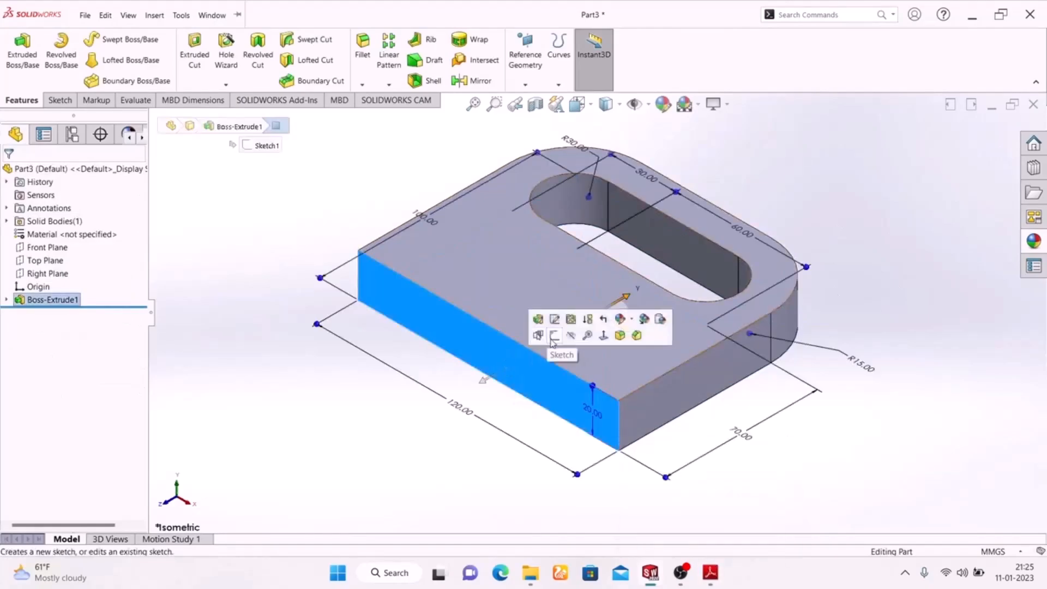
{"action": "left_click", "coordinate": [558, 337]}
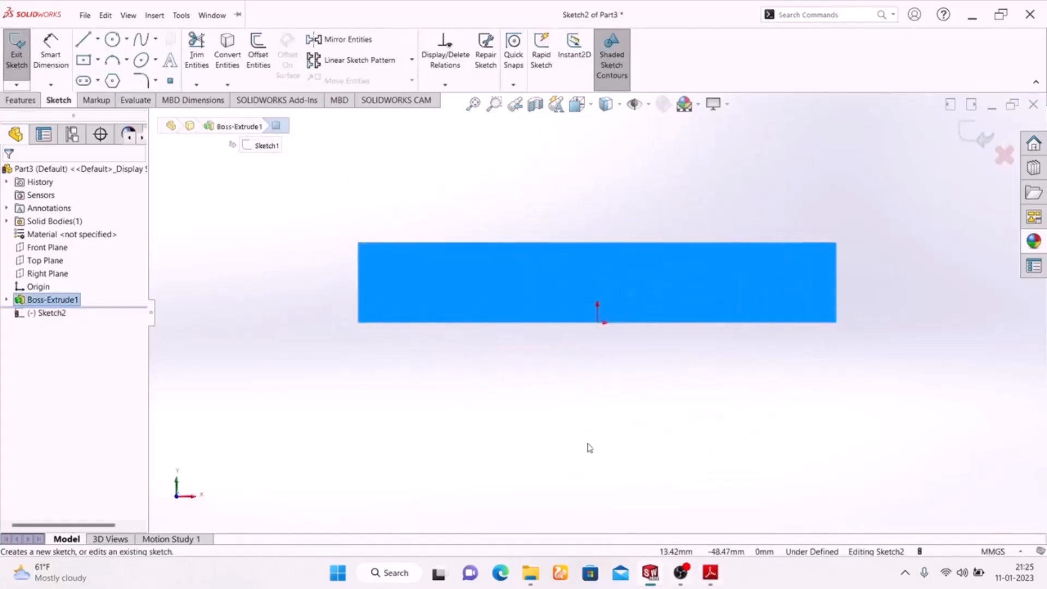
{"action": "left_click", "coordinate": [98, 60]}
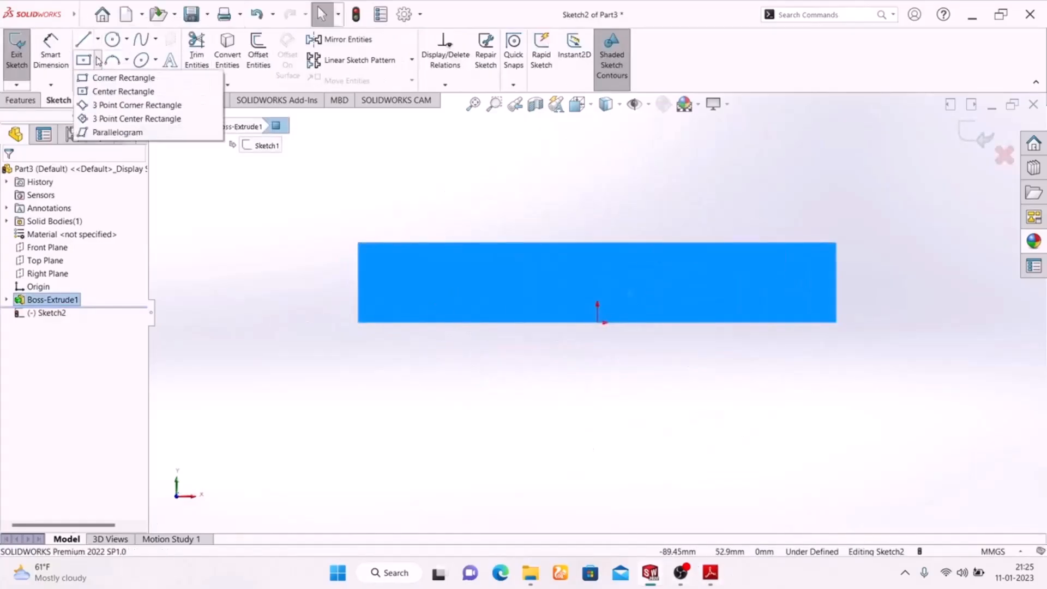
{"action": "left_click", "coordinate": [109, 78]}
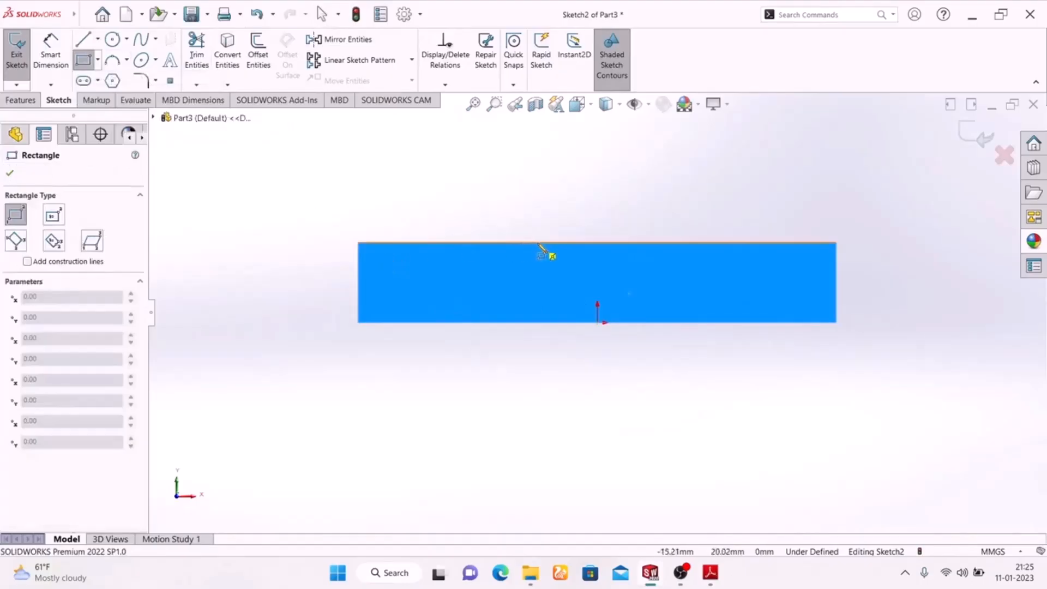
{"action": "left_click", "coordinate": [358, 243]}
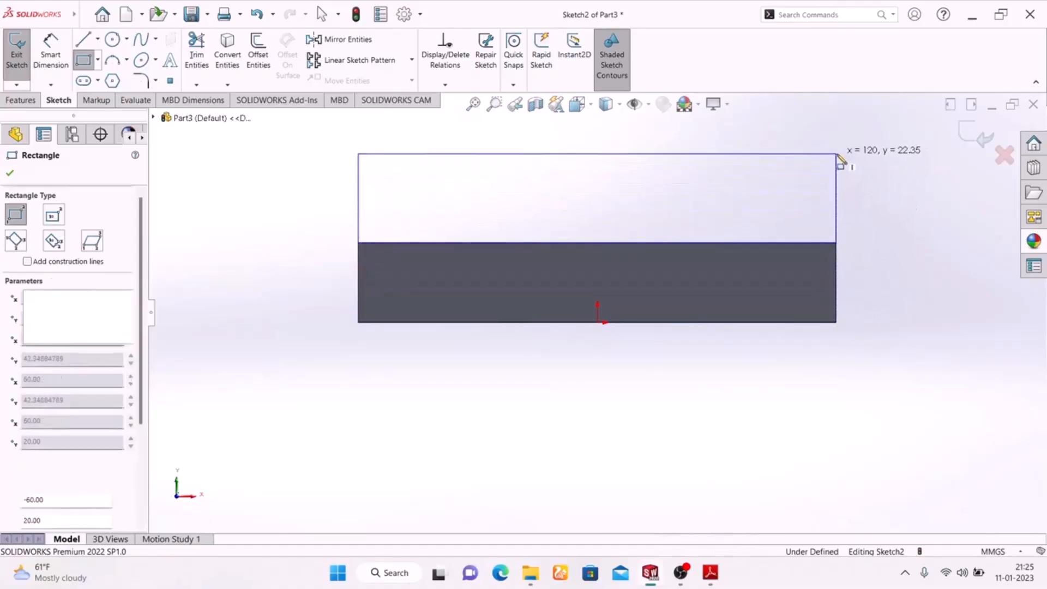
{"action": "left_click", "coordinate": [837, 155]}
{"action": "right_click", "coordinate": [906, 213]}
{"action": "left_click", "coordinate": [921, 211]}
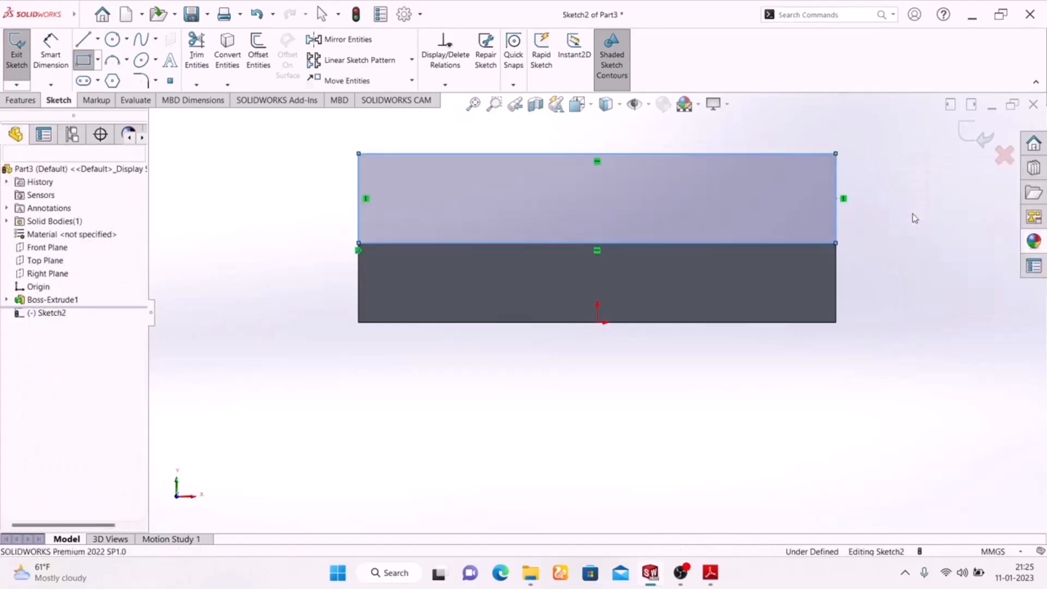
Check the upright wall's height in the exercise drawing and dimension the rectangle's height to 30 mm.
{"action": "left_click", "coordinate": [45, 63]}
{"action": "left_click", "coordinate": [710, 572]}
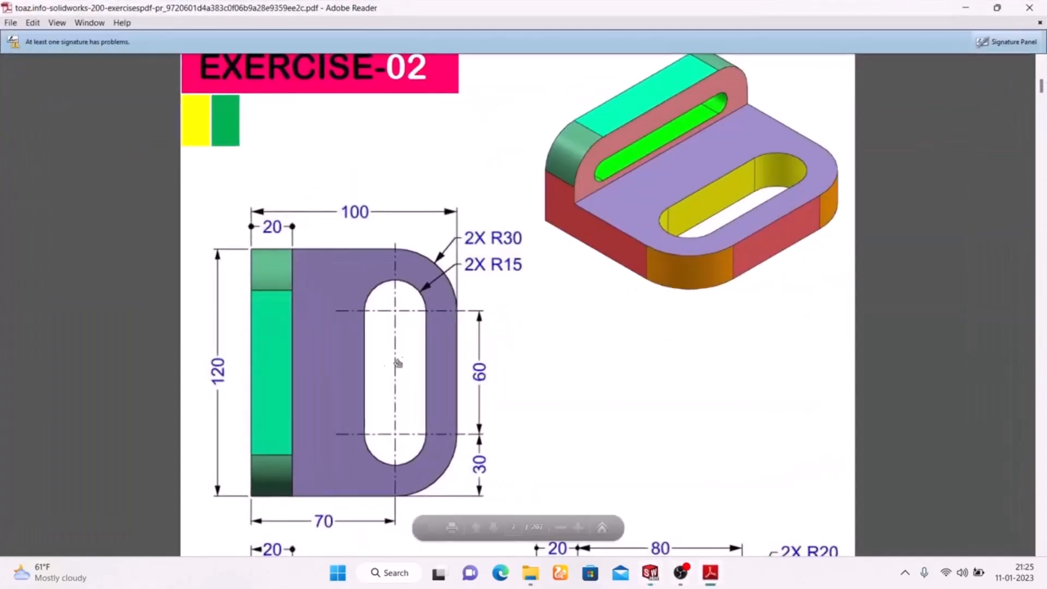
{"action": "scroll", "coordinate": [503, 381], "scroll_direction": "down", "scroll_amount": 3}
{"action": "scroll", "coordinate": [502, 381], "scroll_direction": "down", "scroll_amount": 2}
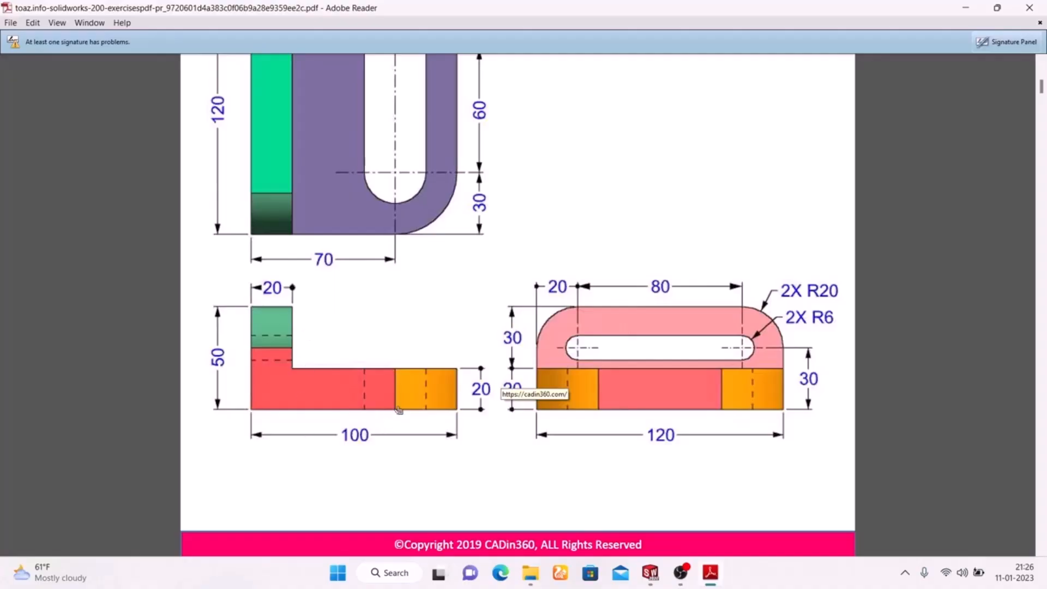
{"action": "scroll", "coordinate": [229, 360], "scroll_direction": "up", "scroll_amount": 5}
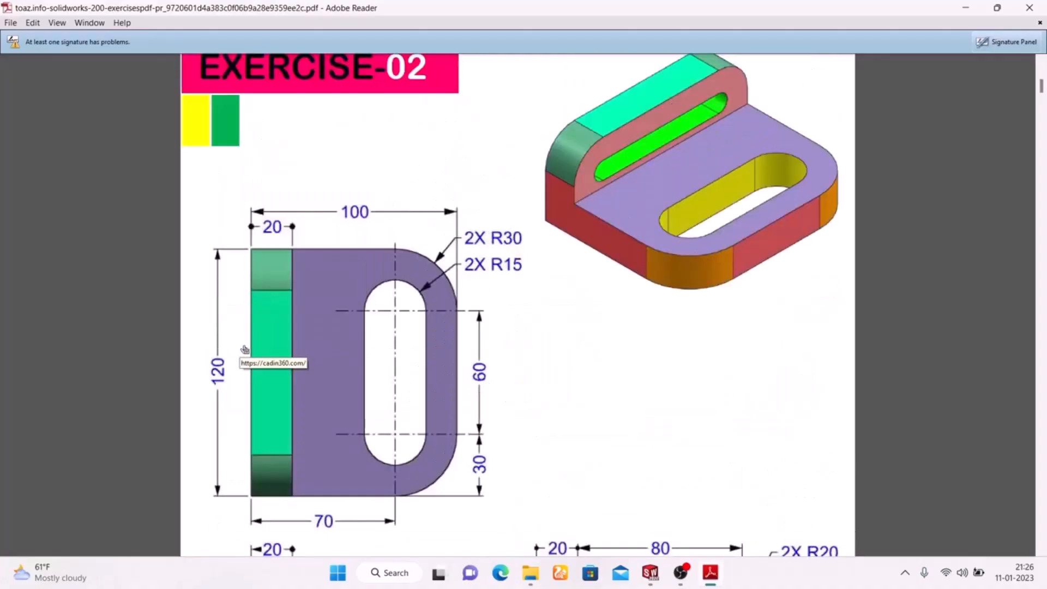
{"action": "scroll", "coordinate": [245, 350], "scroll_direction": "down", "scroll_amount": 3}
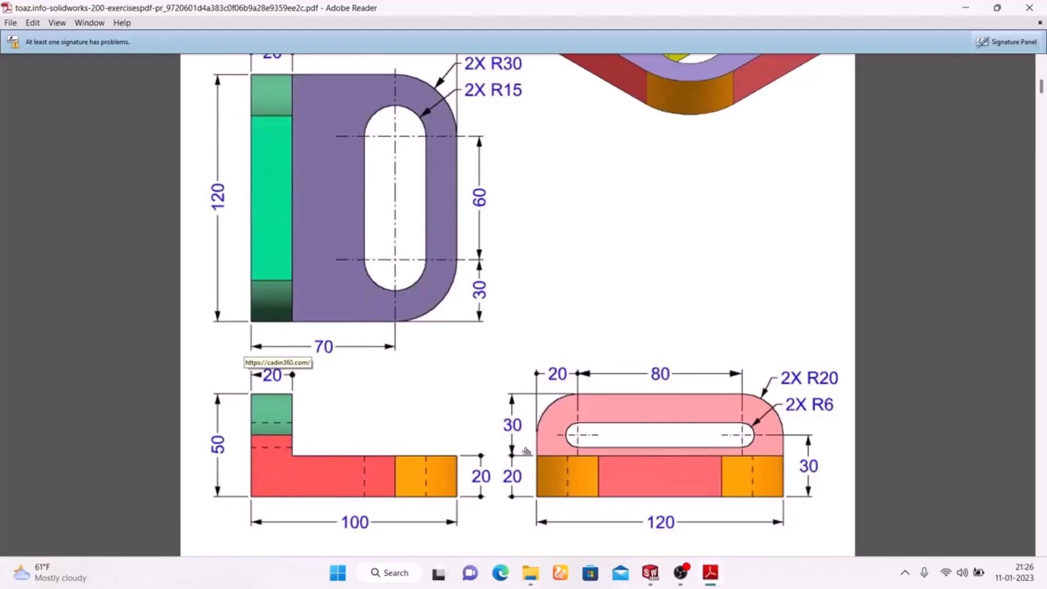
{"action": "left_click", "coordinate": [710, 574]}
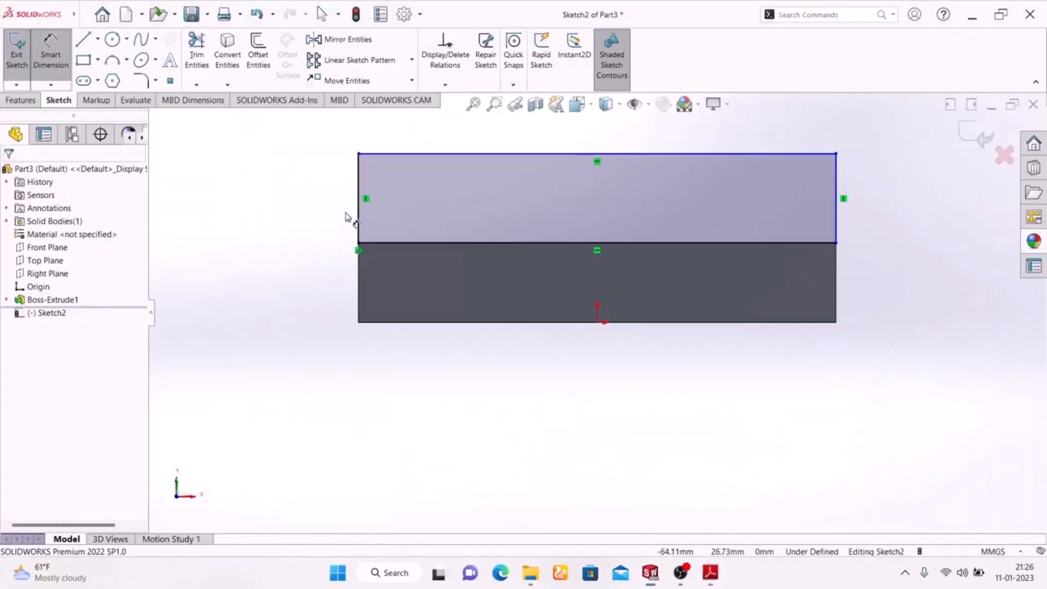
{"action": "left_click", "coordinate": [359, 221]}
{"action": "left_click", "coordinate": [298, 201]}
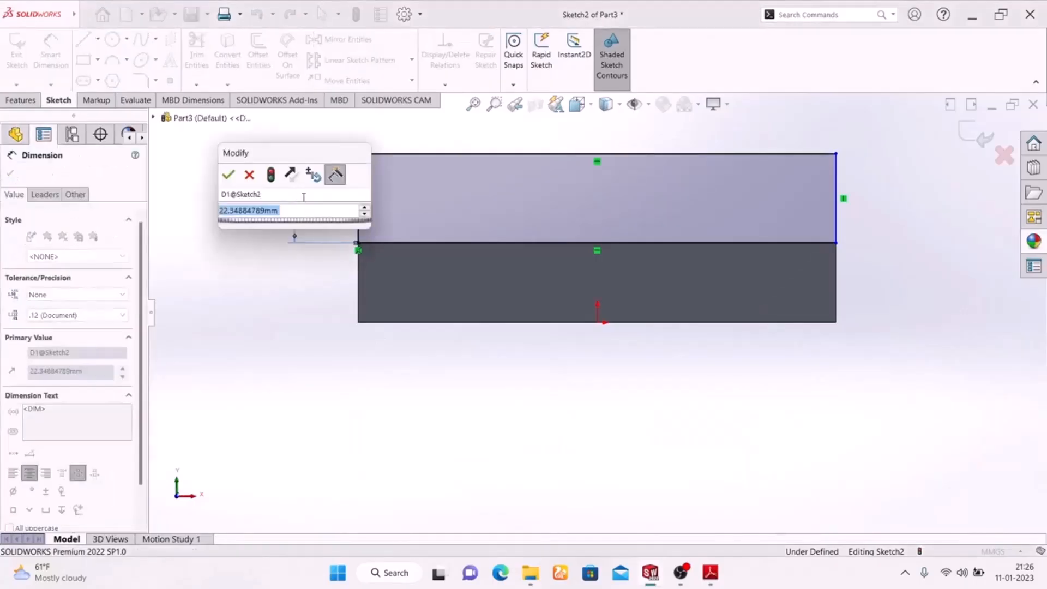
{"action": "type", "text": "30"}
{"action": "key", "text": "Return"}
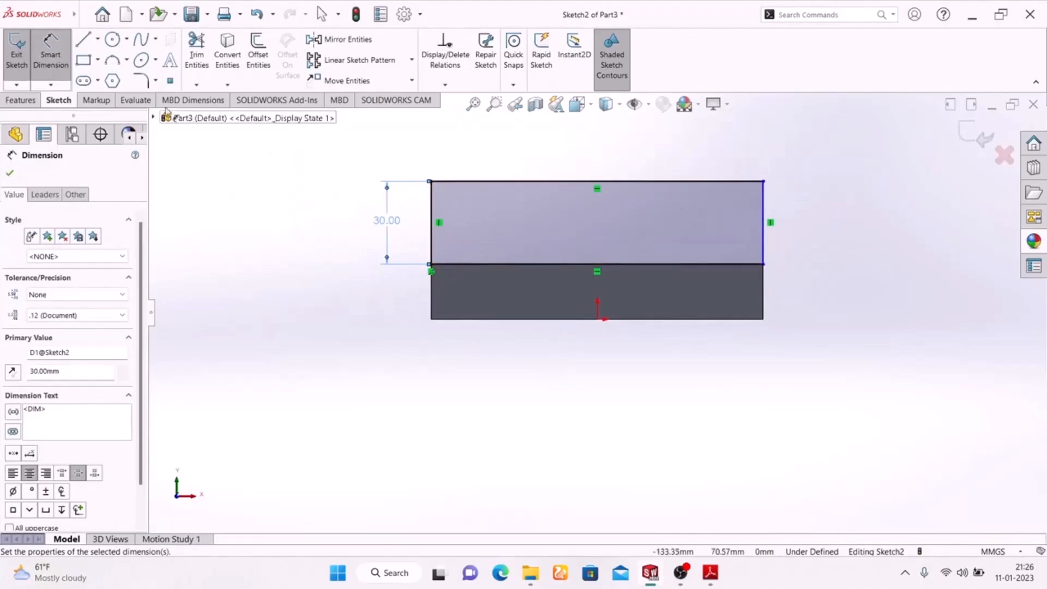
Round both upper corners of the rectangle with 20 mm sketch fillets, as specified in the exercise drawing.
{"action": "left_click", "coordinate": [140, 81]}
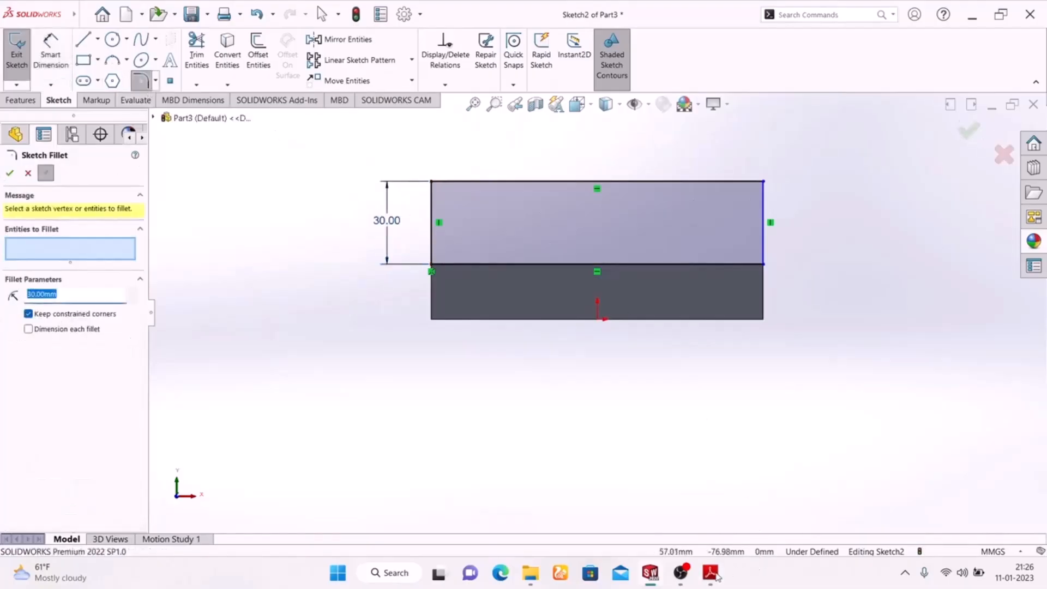
{"action": "left_click", "coordinate": [710, 572]}
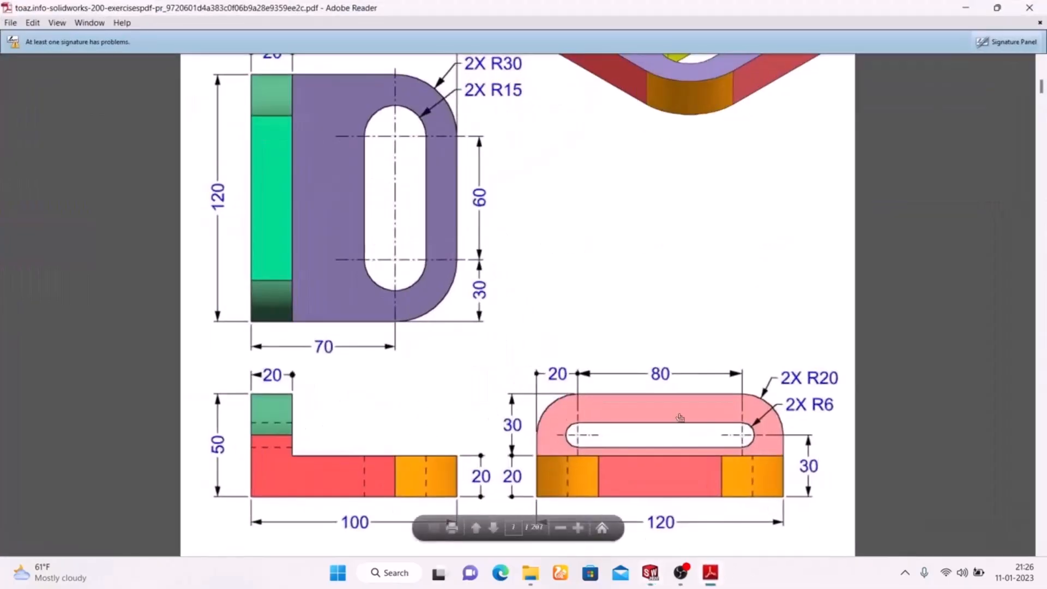
{"action": "left_click", "coordinate": [710, 573]}
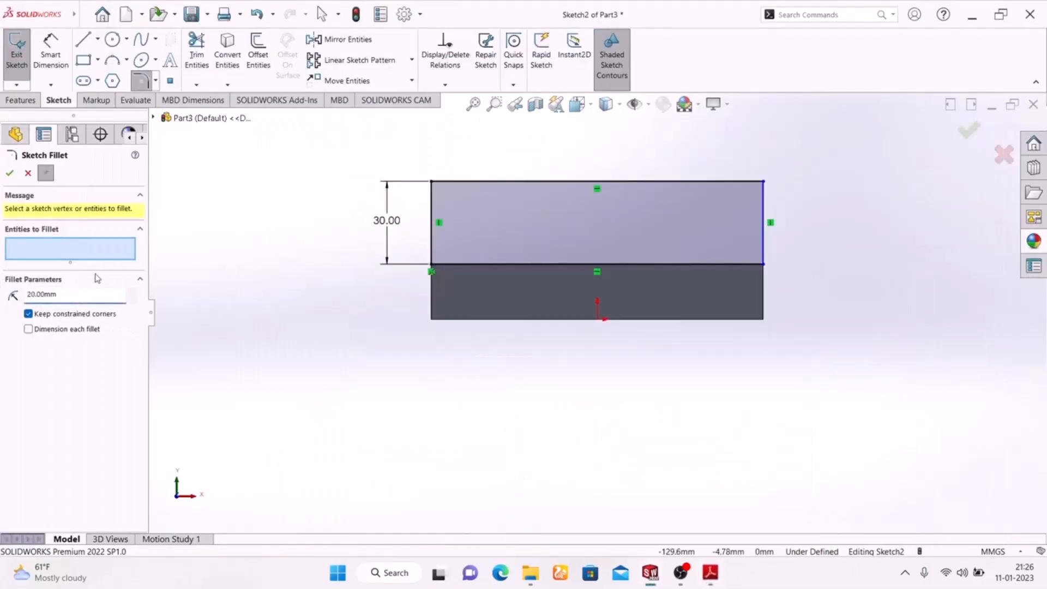
{"action": "left_click", "coordinate": [432, 199]}
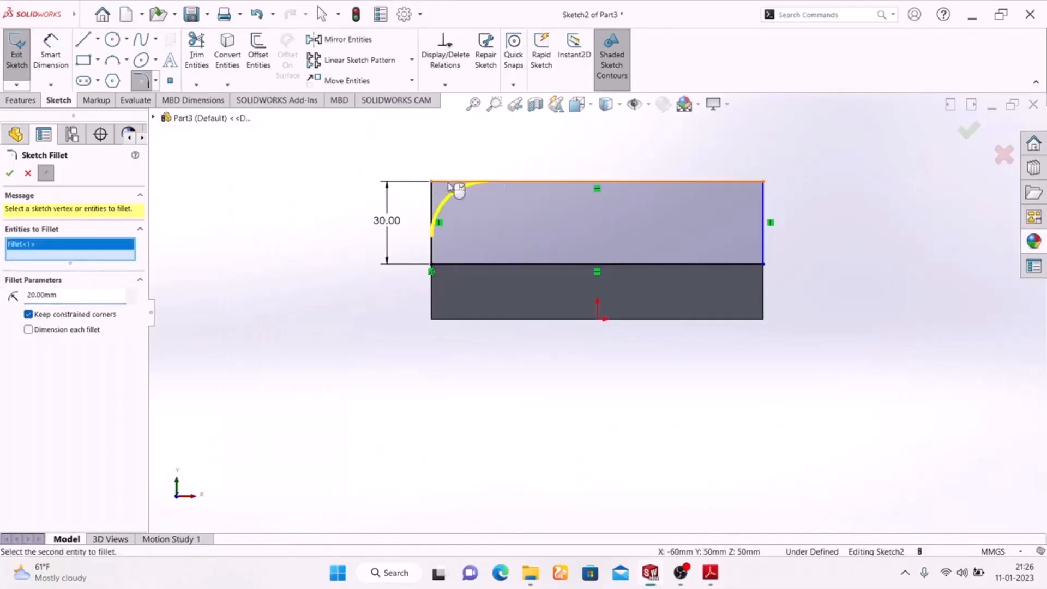
{"action": "left_click", "coordinate": [762, 188]}
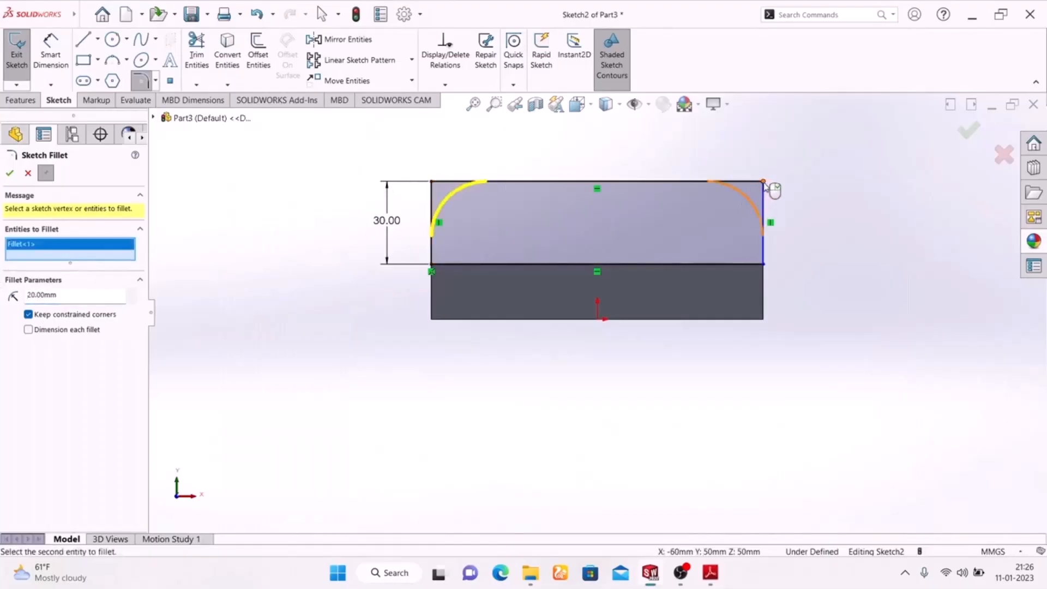
{"action": "left_click", "coordinate": [10, 173]}
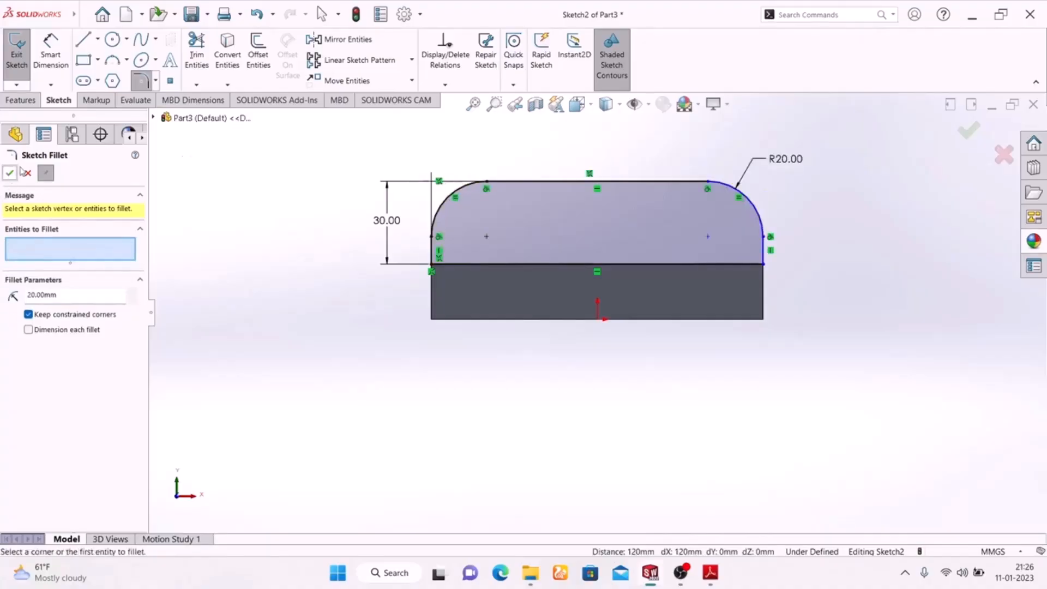
Sketch a horizontal straight slot inside the rounded profile, about 86 mm between arc centres and 11 mm wide, and consult the exercise drawing.
{"action": "left_click", "coordinate": [83, 81]}
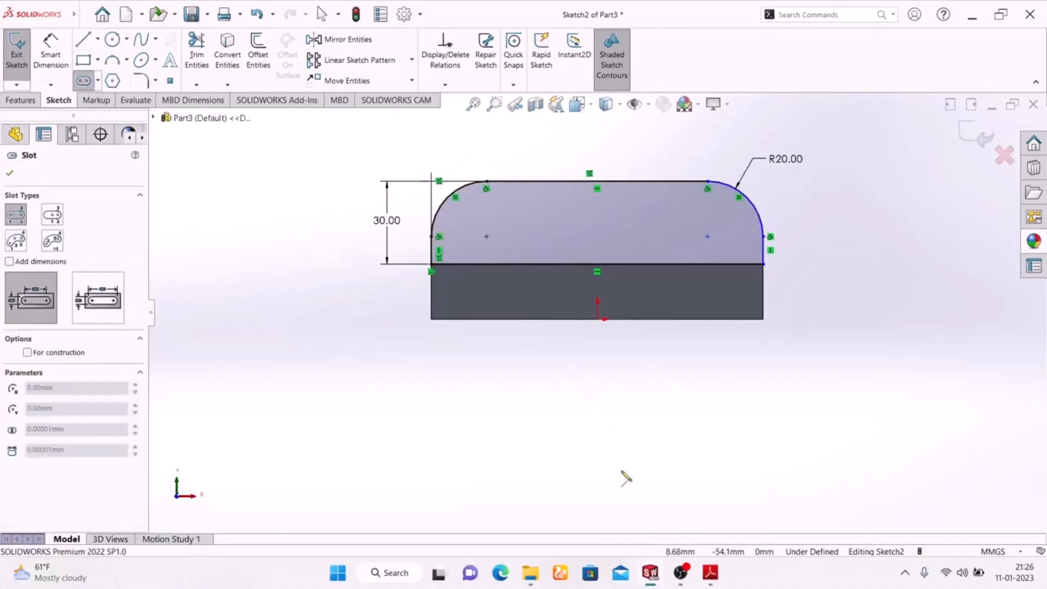
{"action": "mouse_move", "coordinate": [710, 572]}
{"action": "left_click", "coordinate": [700, 508]}
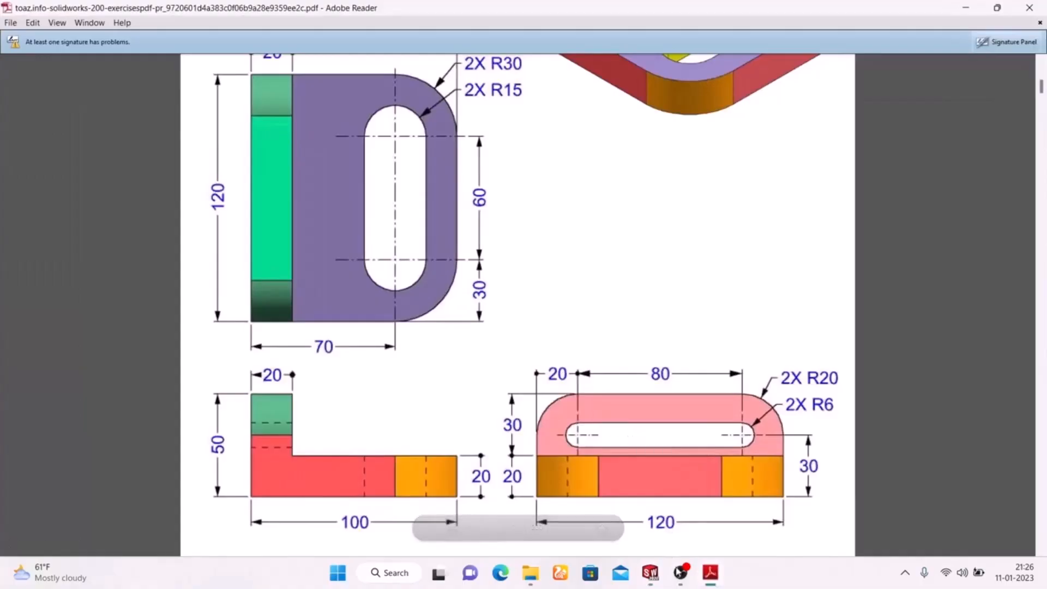
{"action": "left_click", "coordinate": [712, 576]}
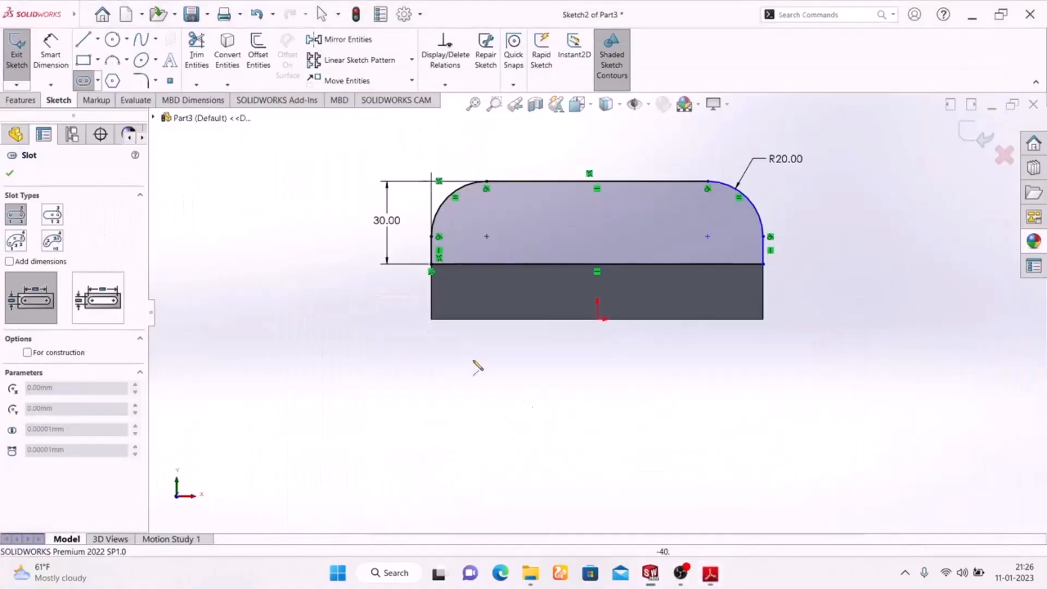
{"action": "left_click", "coordinate": [486, 236]}
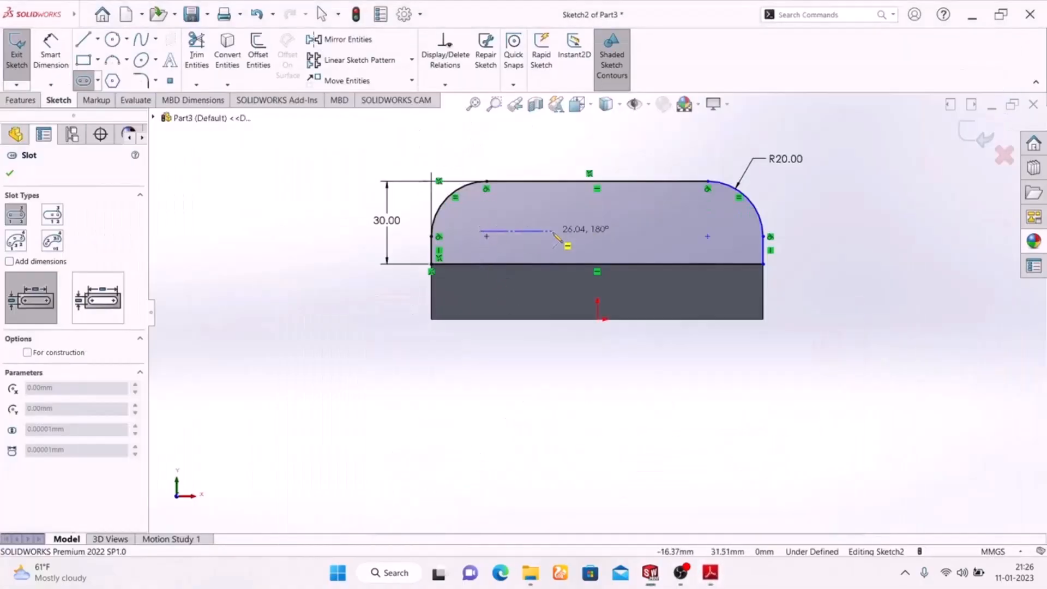
{"action": "left_click", "coordinate": [719, 232]}
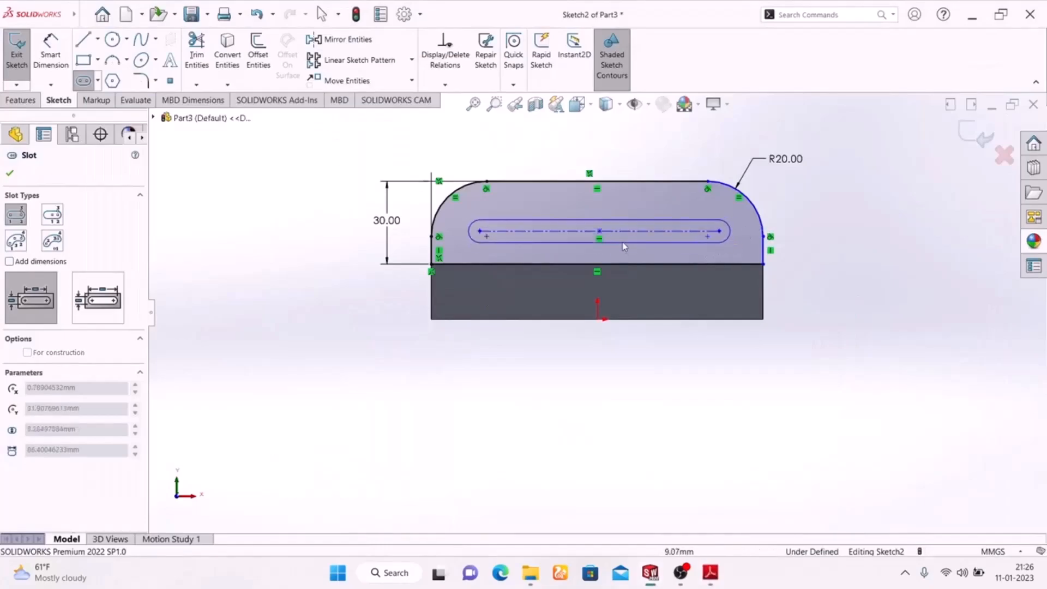
{"action": "left_click", "coordinate": [627, 247]}
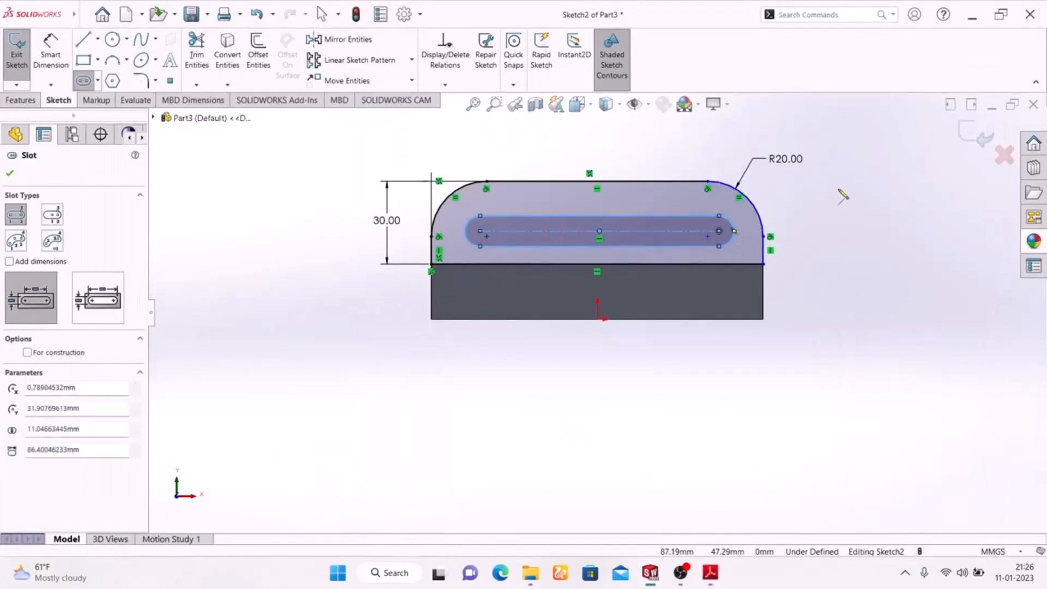
{"action": "right_click", "coordinate": [836, 209]}
{"action": "left_click", "coordinate": [848, 207]}
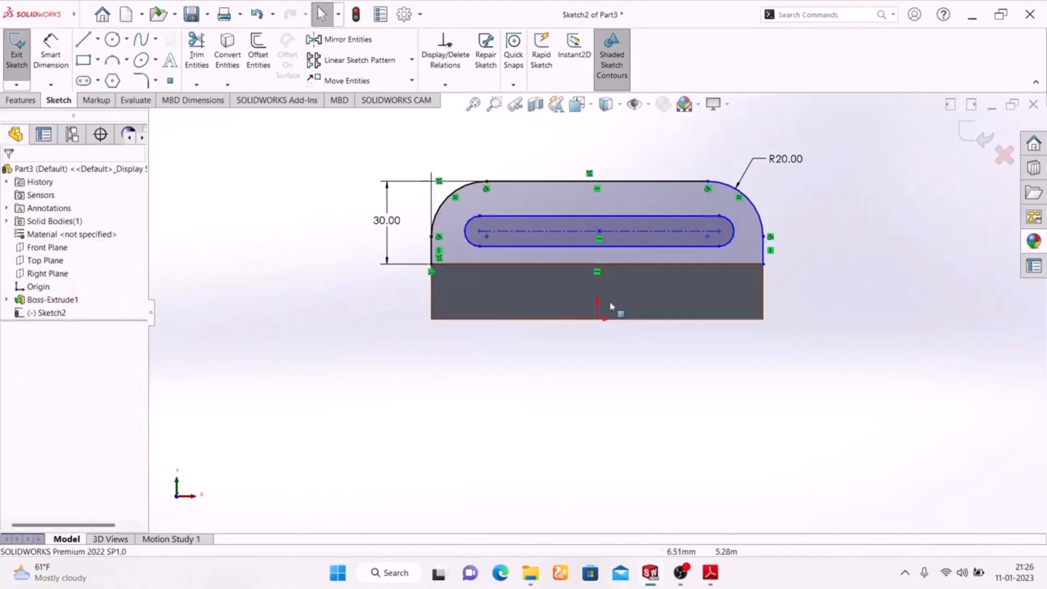
{"action": "left_click", "coordinate": [718, 570]}
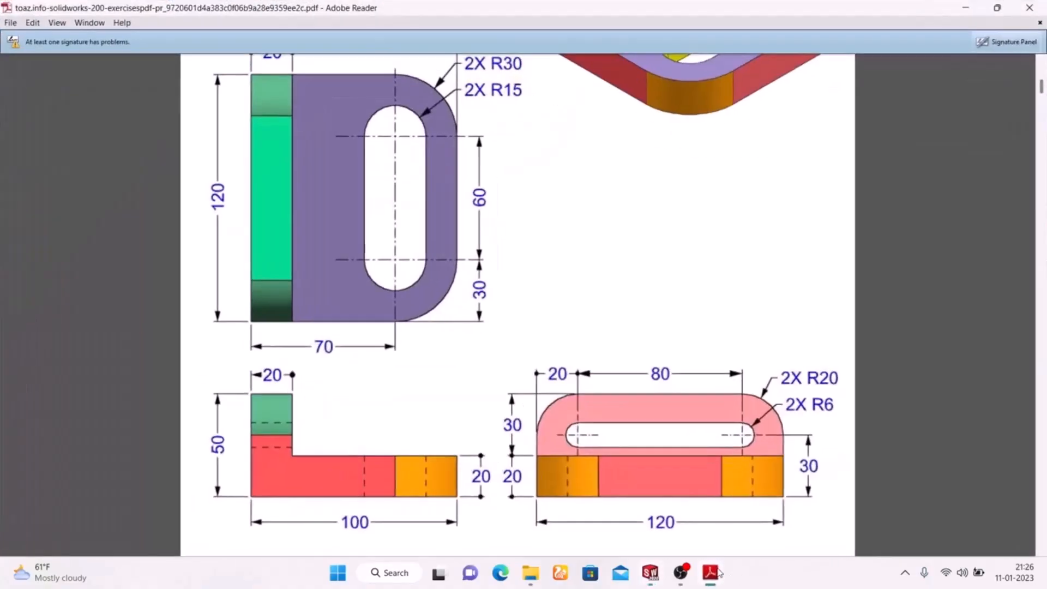
{"action": "left_click", "coordinate": [712, 572]}
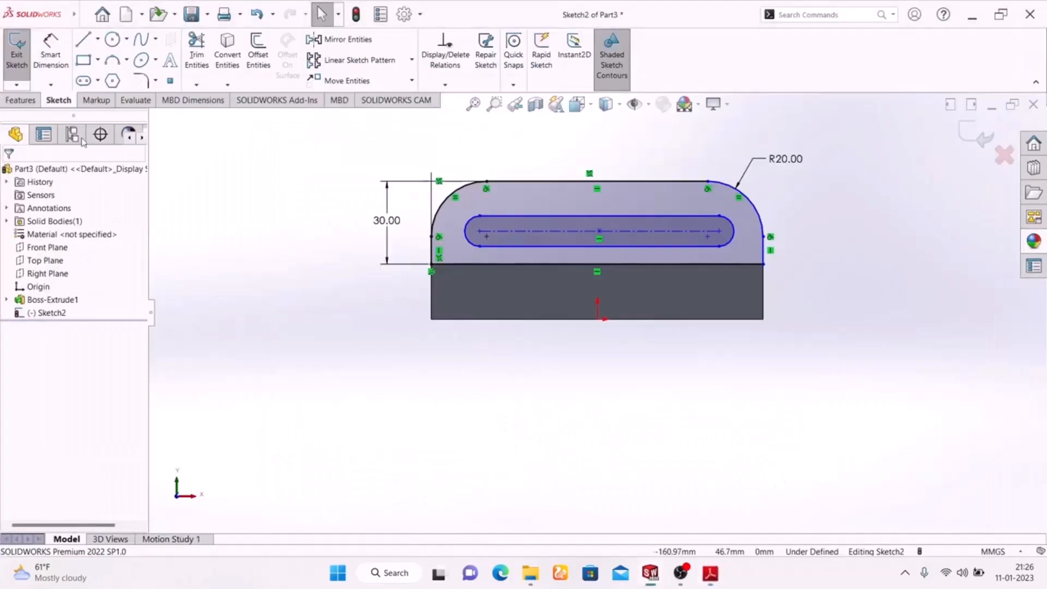
Dimension the distance between the wall slot's arc centres to 80 mm.
{"action": "left_click", "coordinate": [534, 235]}
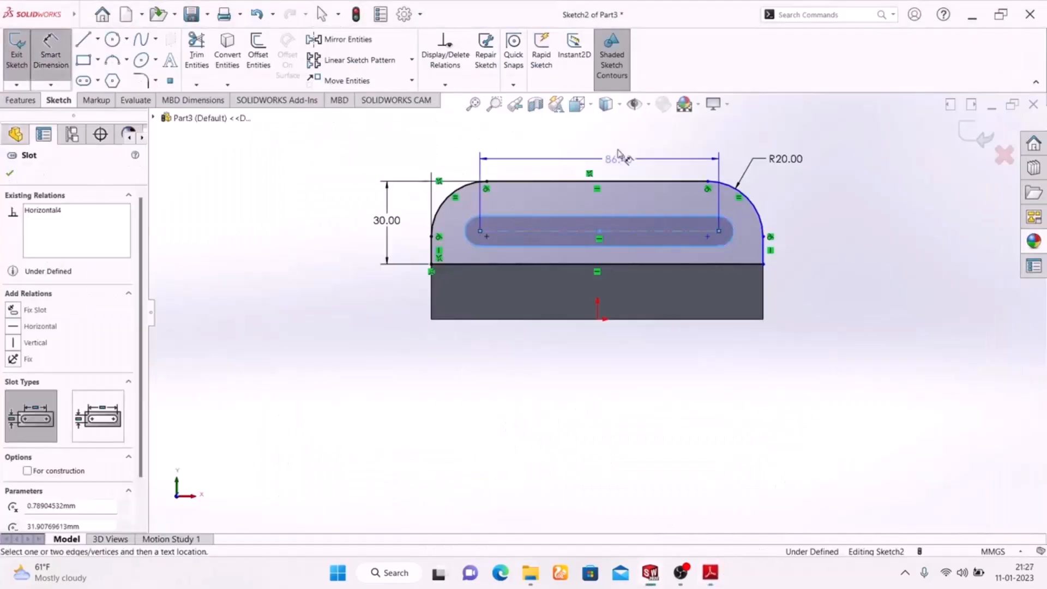
{"action": "left_click", "coordinate": [578, 139]}
{"action": "type", "text": "8"}
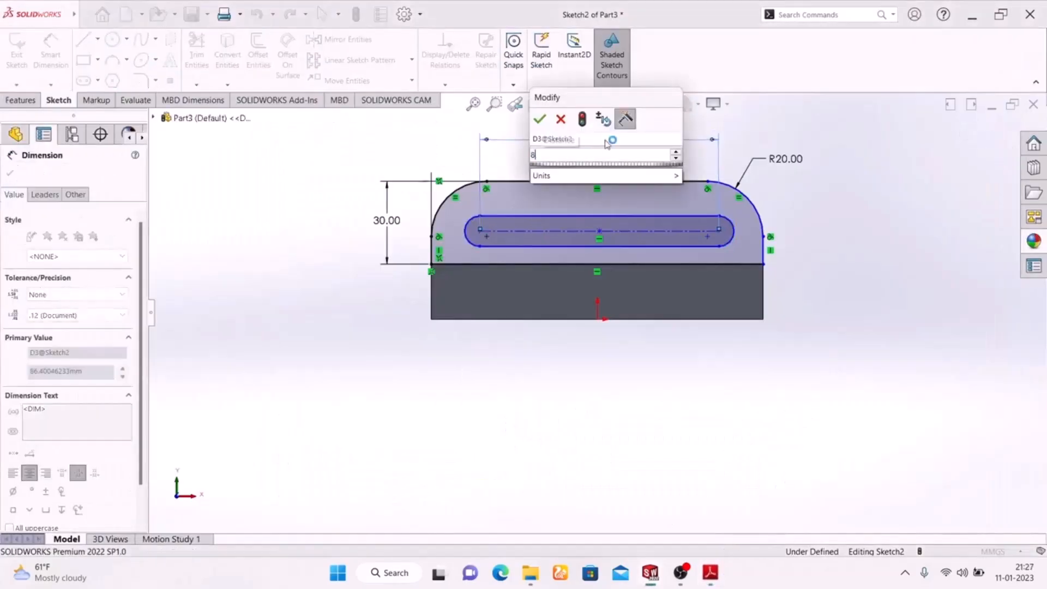
{"action": "type", "text": "0"}
{"action": "key", "text": "Return"}
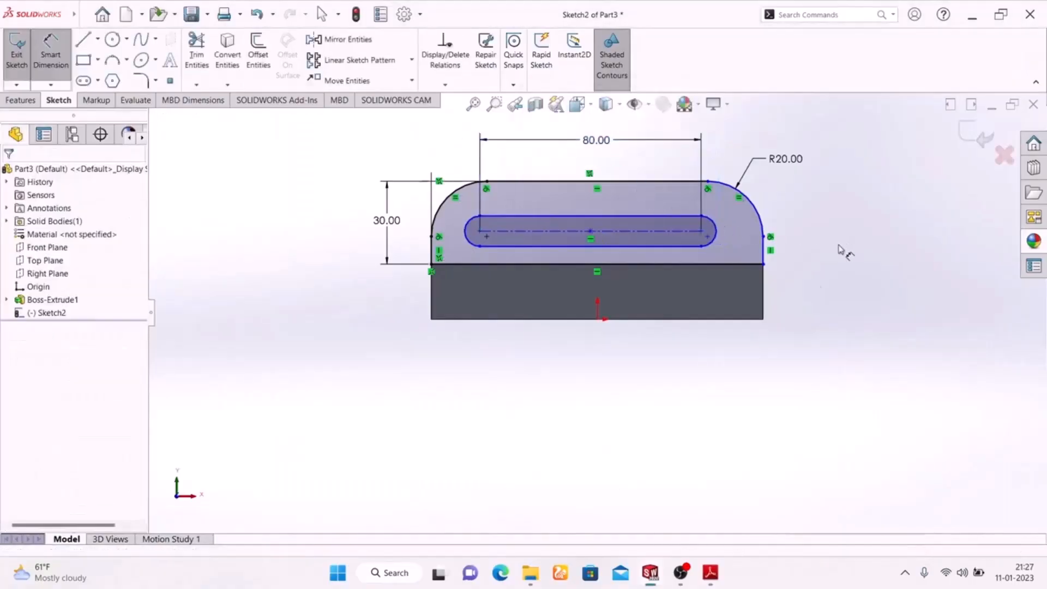
Check the wall slot's end radius in the exercise drawing and dimension its arc to R6 mm.
{"action": "left_click", "coordinate": [712, 574]}
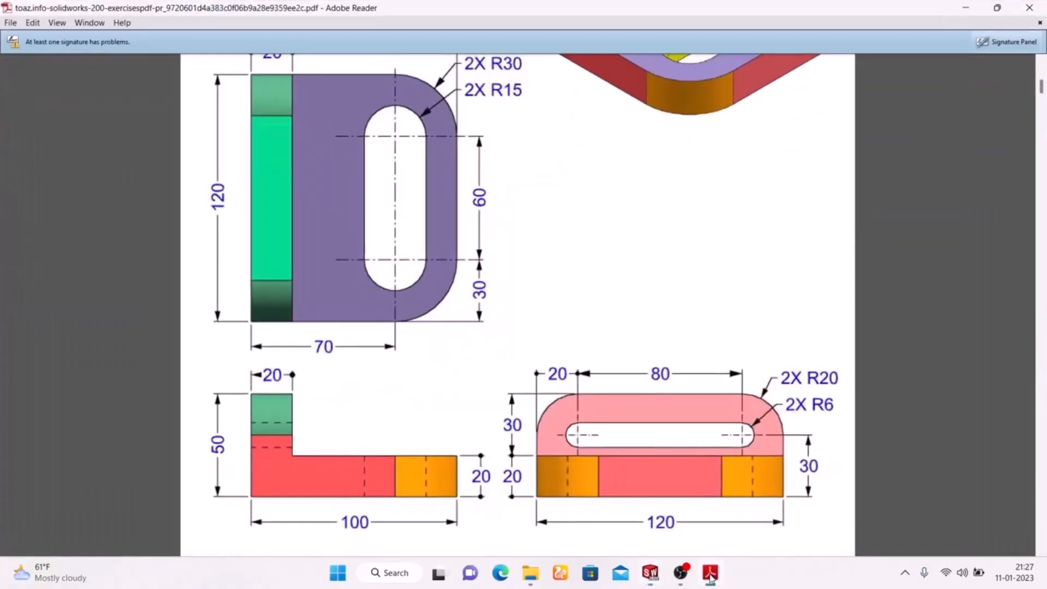
{"action": "left_click", "coordinate": [711, 574]}
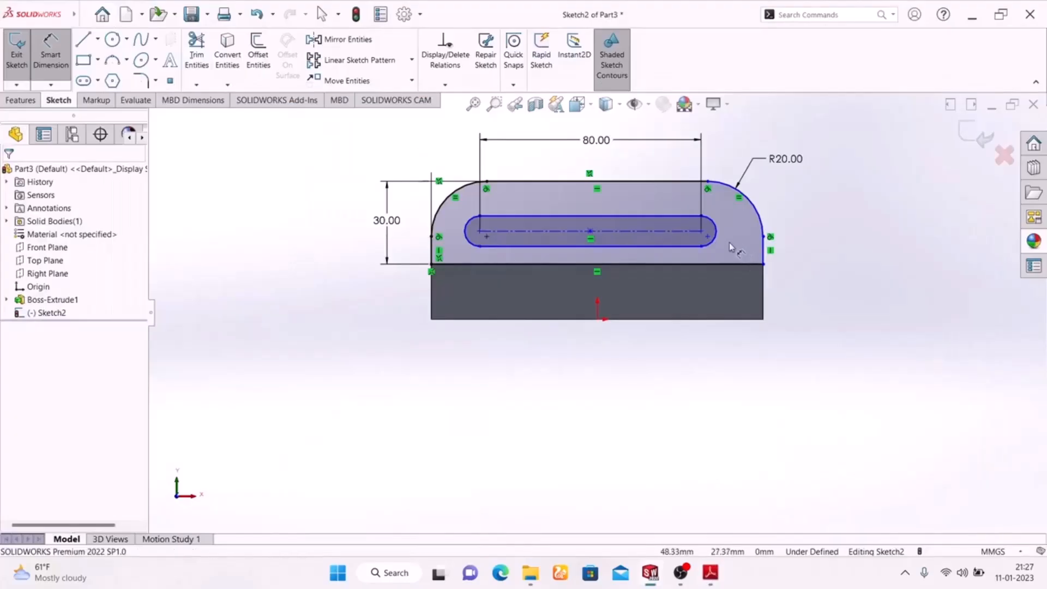
{"action": "left_click", "coordinate": [715, 232]}
{"action": "left_click", "coordinate": [854, 169]}
{"action": "type", "text": "6"}
{"action": "key", "text": "Return"}
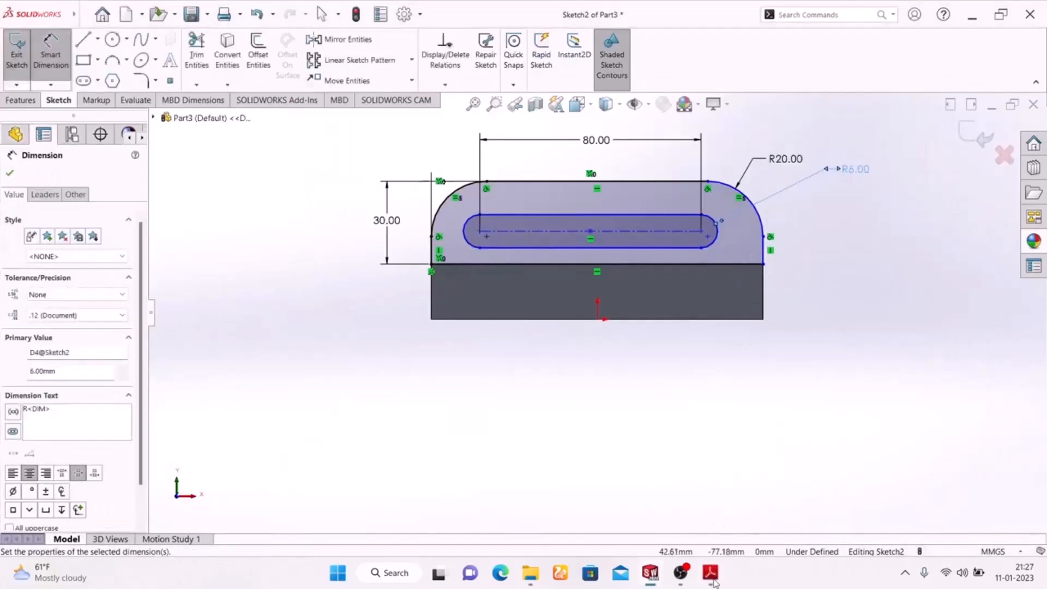
Look up the slot's offset in the exercise drawing, dimension its left arc centre 20 mm from the wall's left edge, and align this with the 80 mm dimension.
{"action": "left_click", "coordinate": [710, 574]}
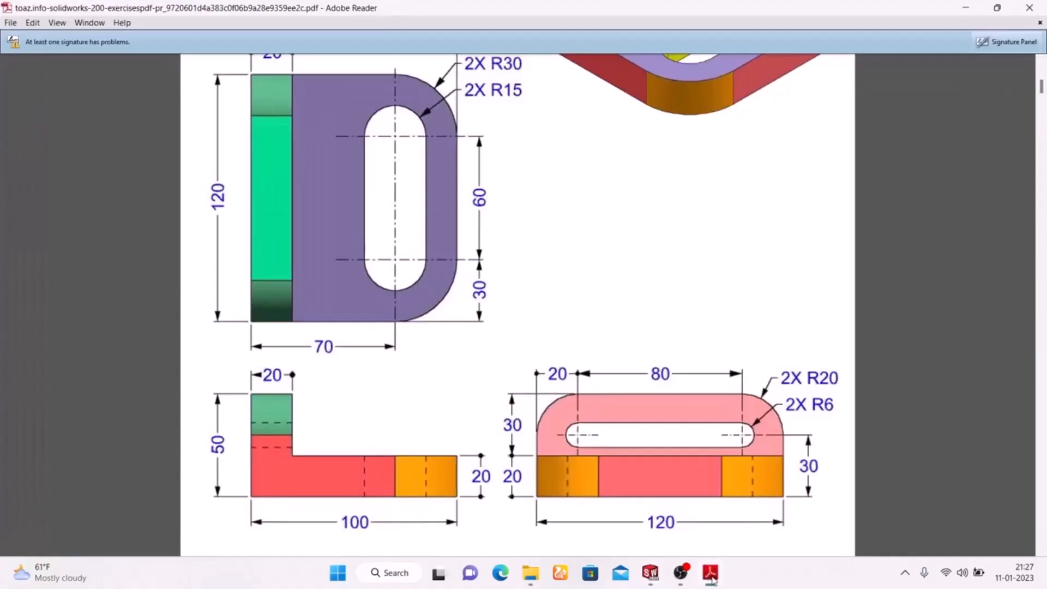
{"action": "left_click", "coordinate": [710, 574]}
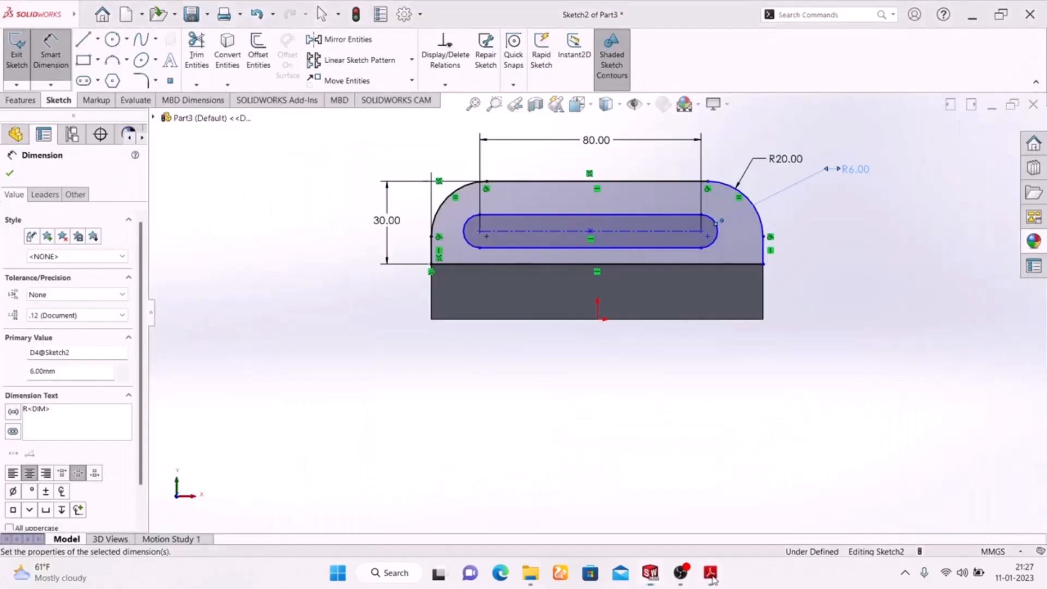
{"action": "left_click", "coordinate": [710, 573]}
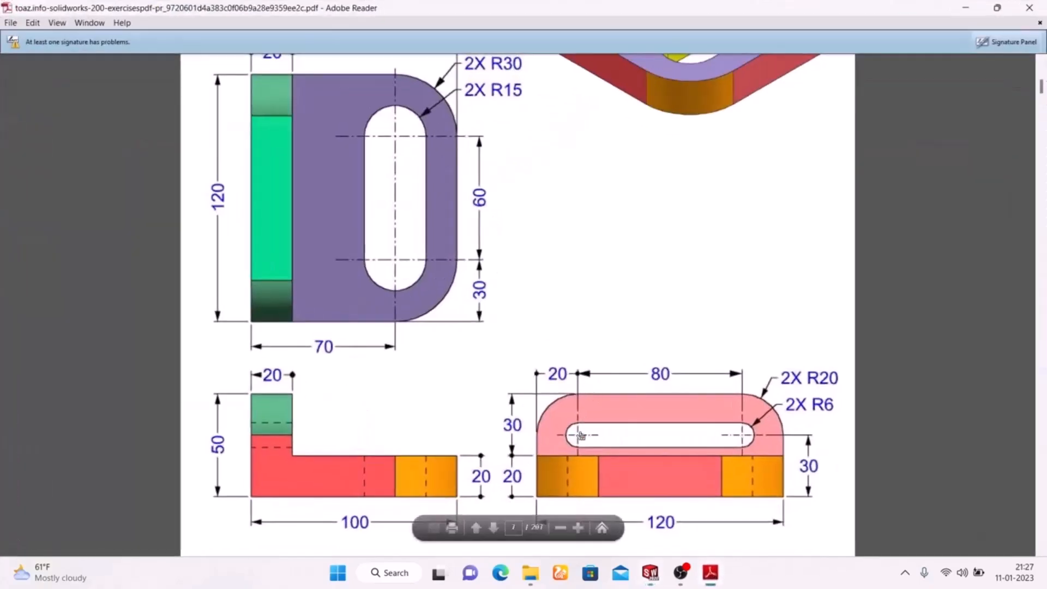
{"action": "left_click", "coordinate": [711, 572]}
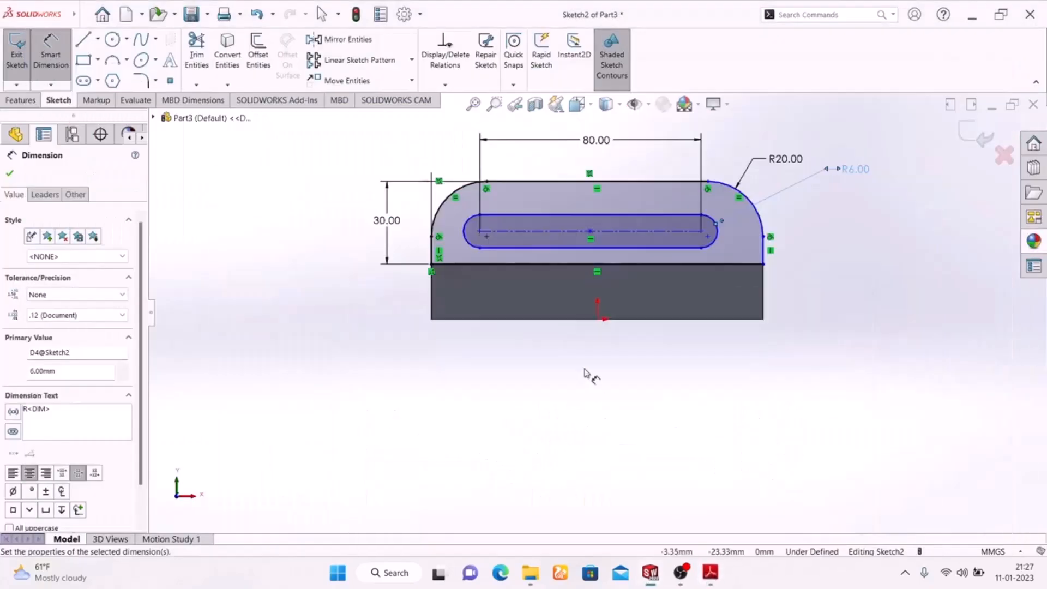
{"action": "left_click", "coordinate": [434, 253]}
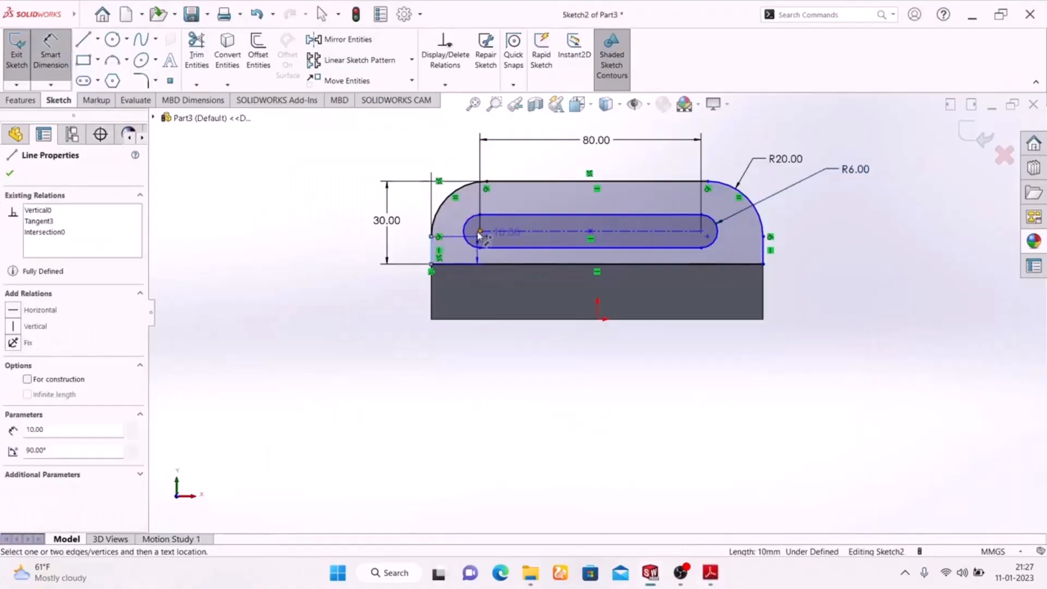
{"action": "left_click", "coordinate": [480, 232]}
{"action": "left_click", "coordinate": [451, 153]}
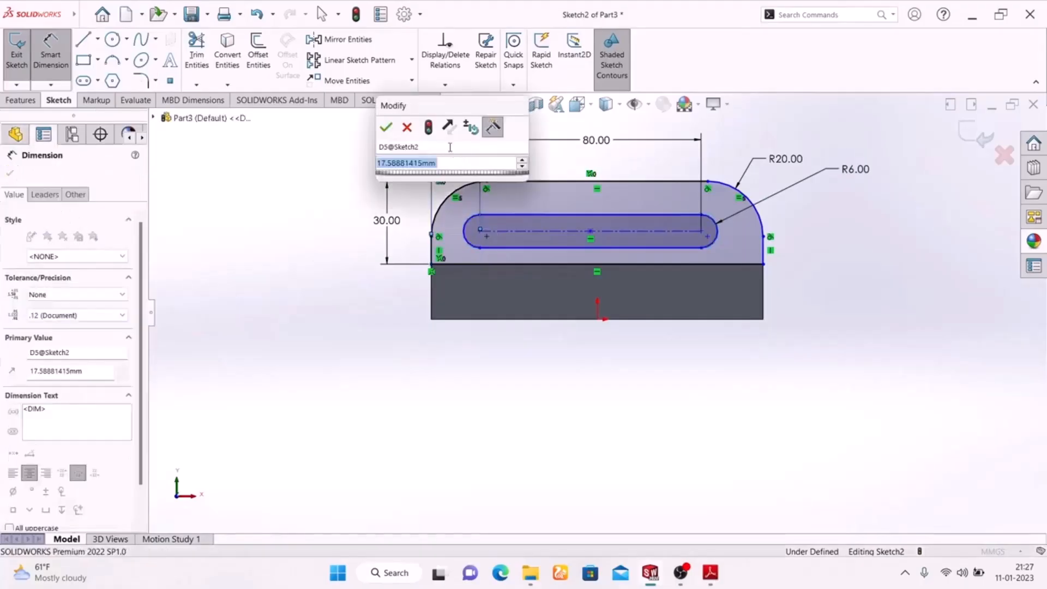
{"action": "type", "text": "20"}
{"action": "key", "text": "Return"}
{"action": "left_click_drag", "start_coordinate": [460, 156], "coordinate": [462, 139]}
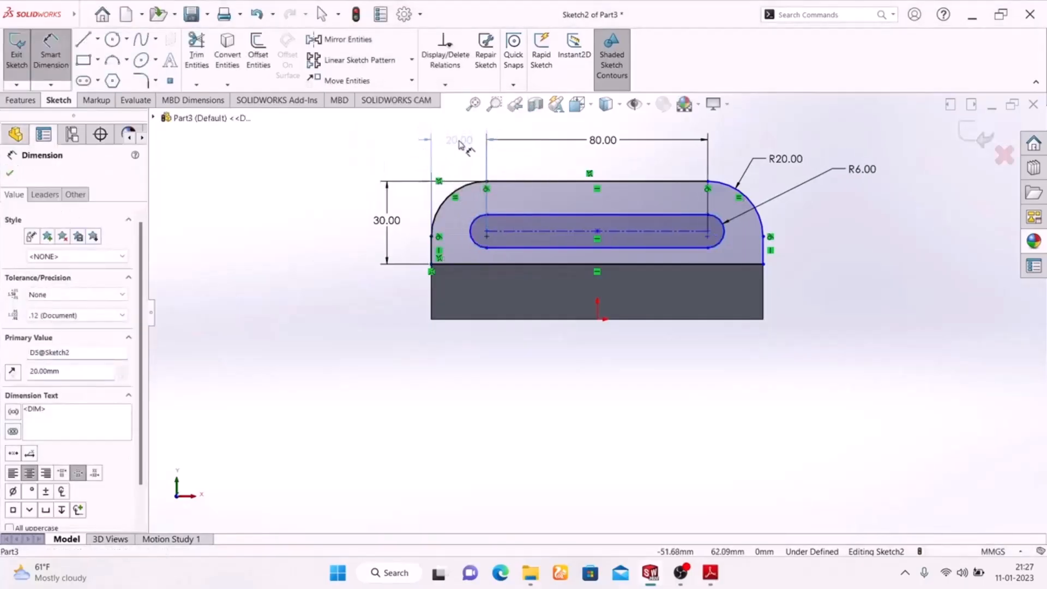
{"action": "left_click", "coordinate": [305, 267]}
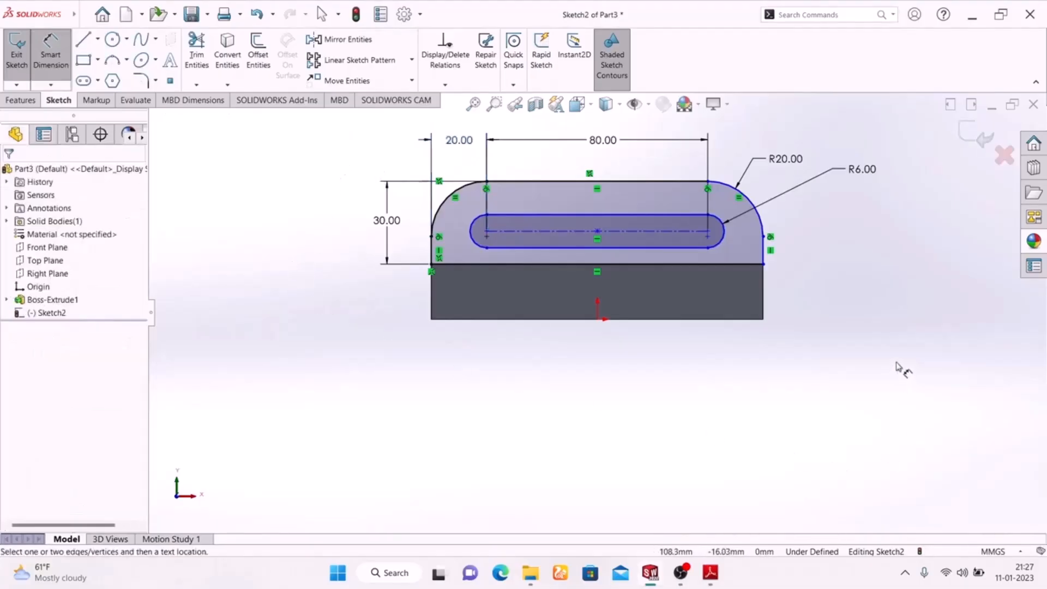
Compare the wall profile with the exercise drawing and exit the sketch.
{"action": "left_click", "coordinate": [710, 574]}
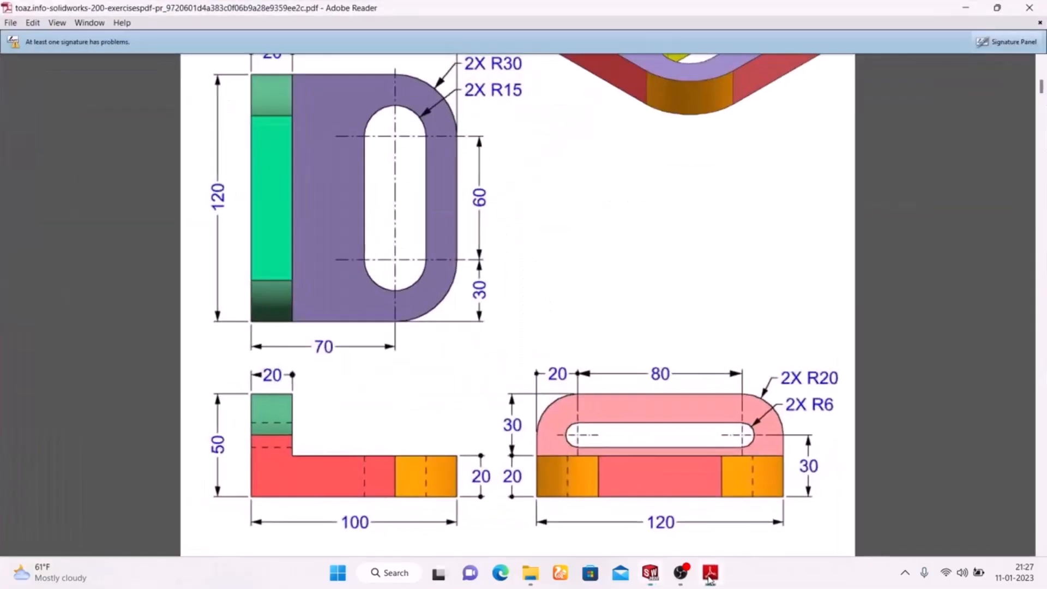
{"action": "left_click", "coordinate": [710, 574]}
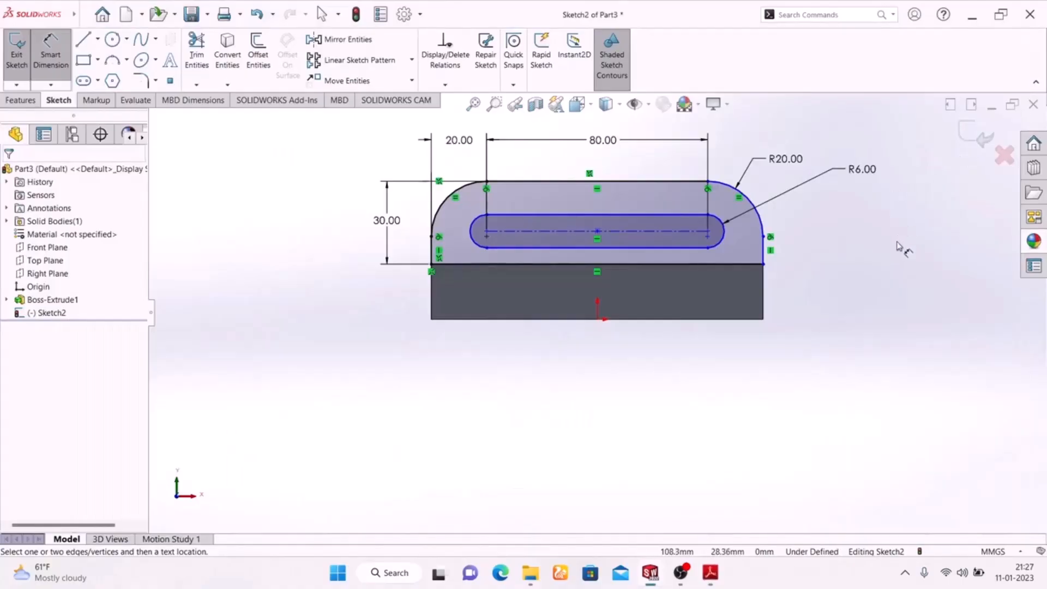
{"action": "left_click", "coordinate": [973, 134]}
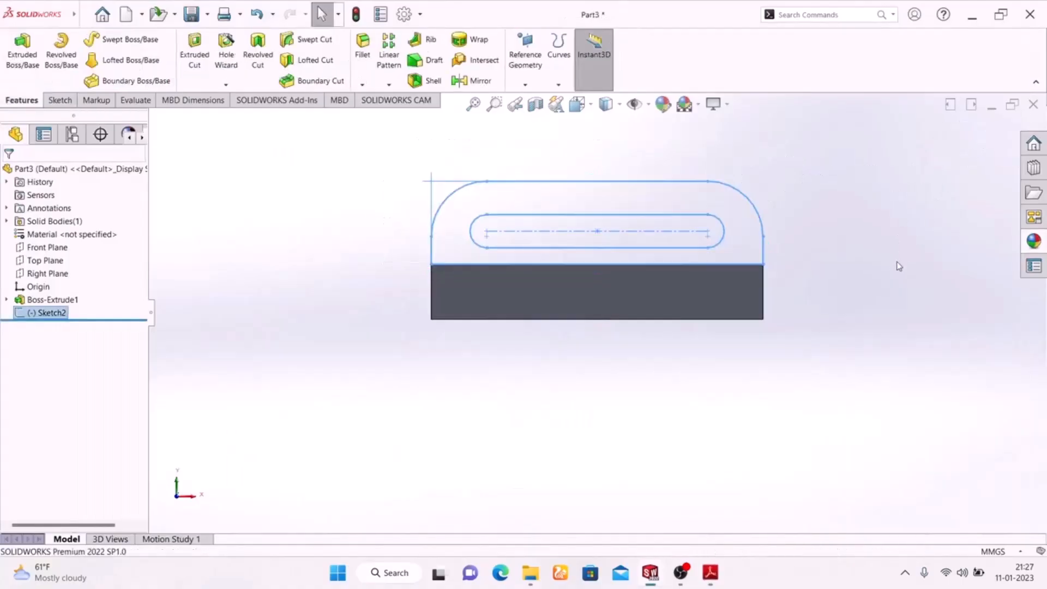
Check the wall thickness in the exercise drawing and extrude the slotted profile 20 mm, reversed so it stands over the base plate.
{"action": "key", "text": "space"}
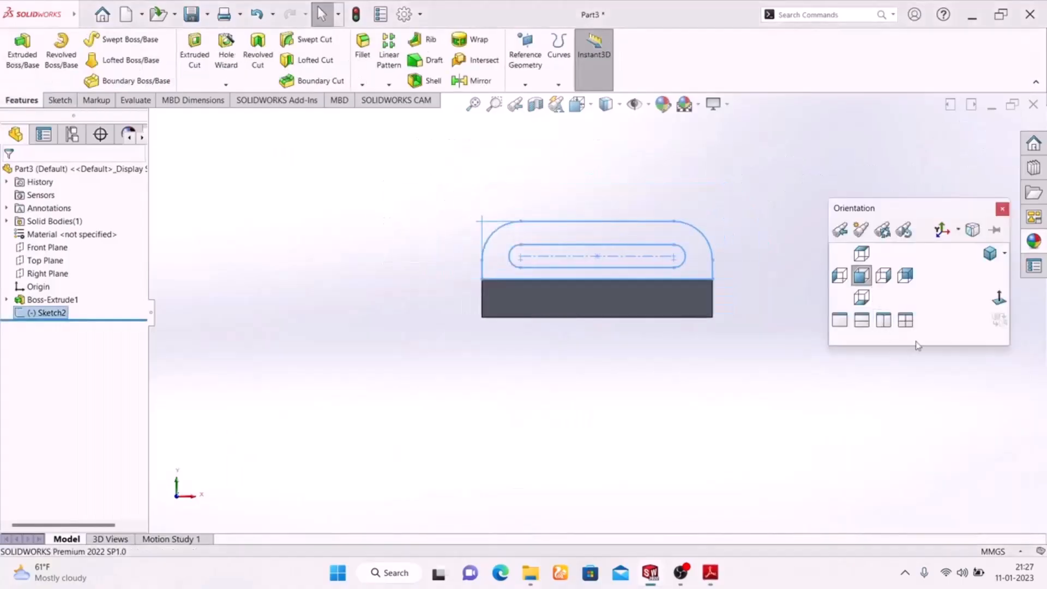
{"action": "left_click", "coordinate": [990, 256]}
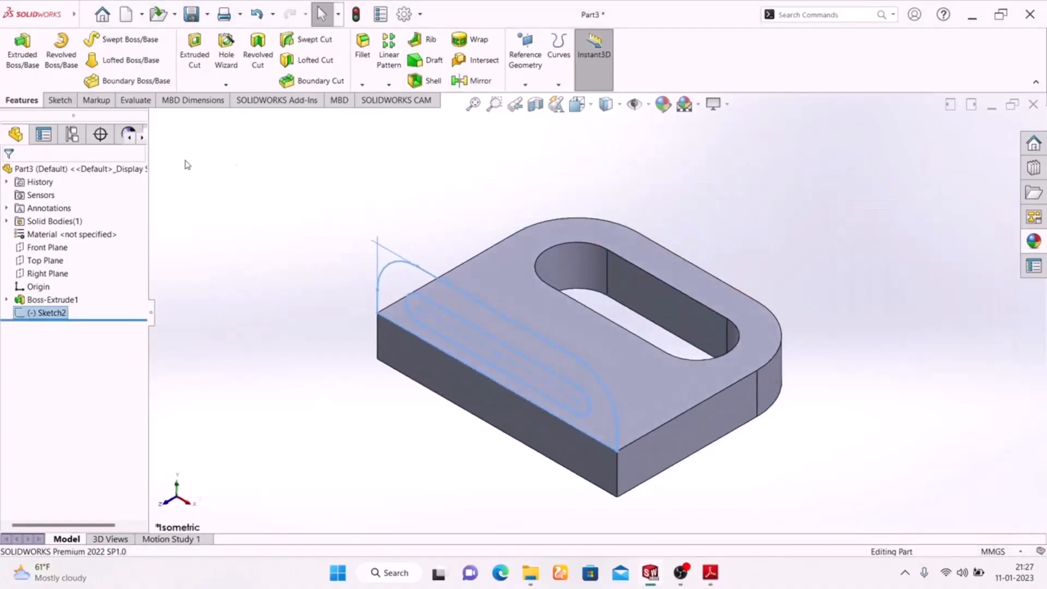
{"action": "left_click", "coordinate": [706, 574]}
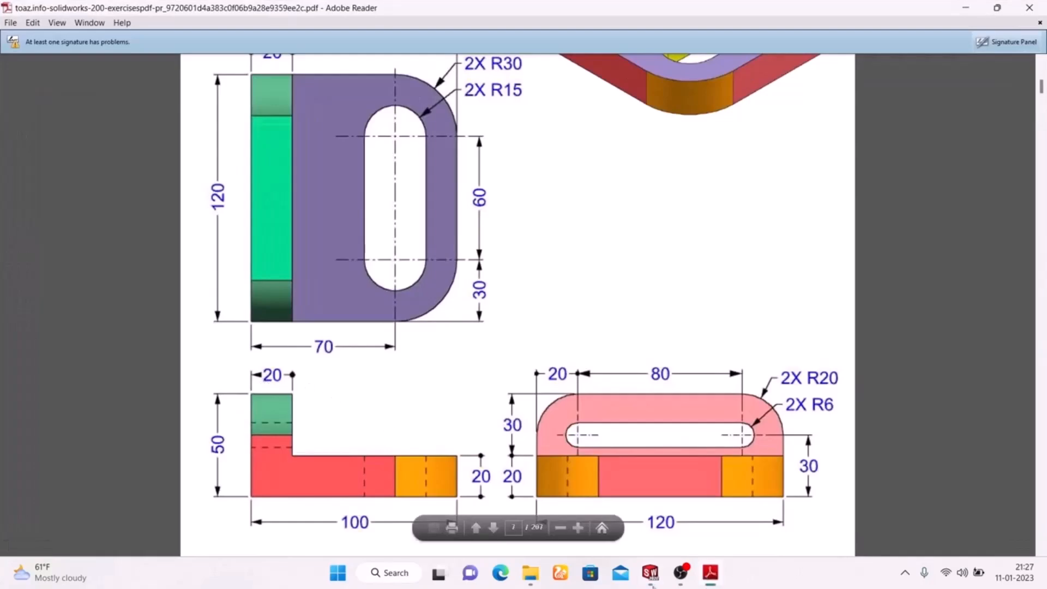
{"action": "left_click", "coordinate": [709, 573]}
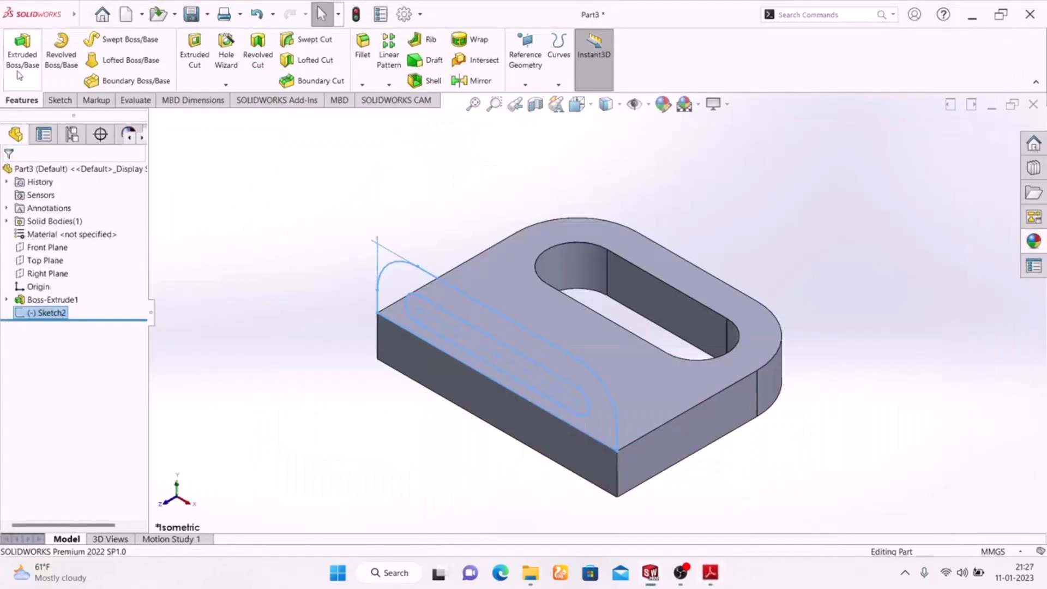
{"action": "left_click", "coordinate": [10, 77]}
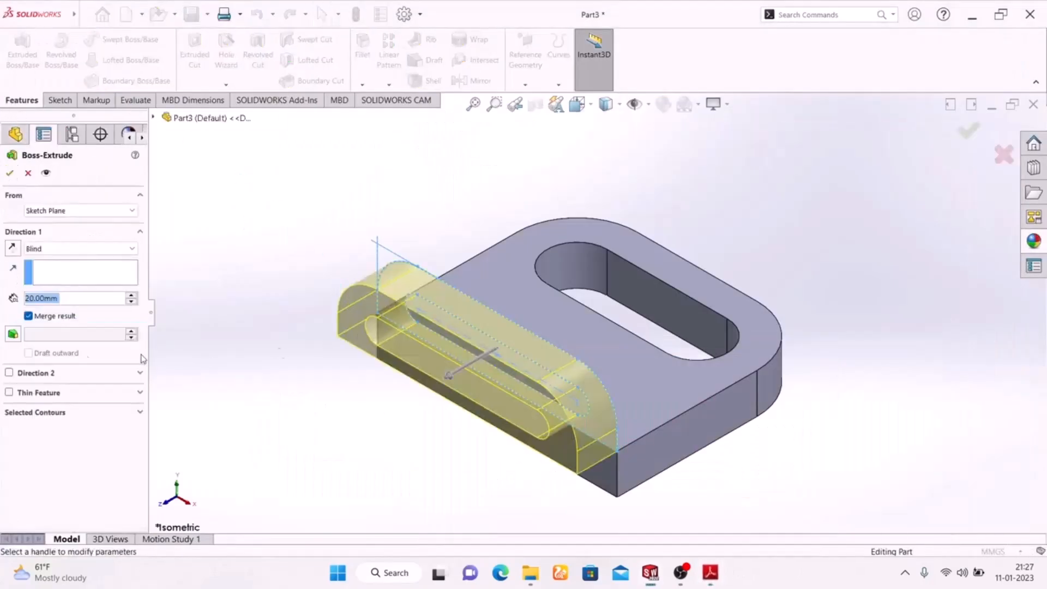
{"action": "left_click", "coordinate": [12, 249]}
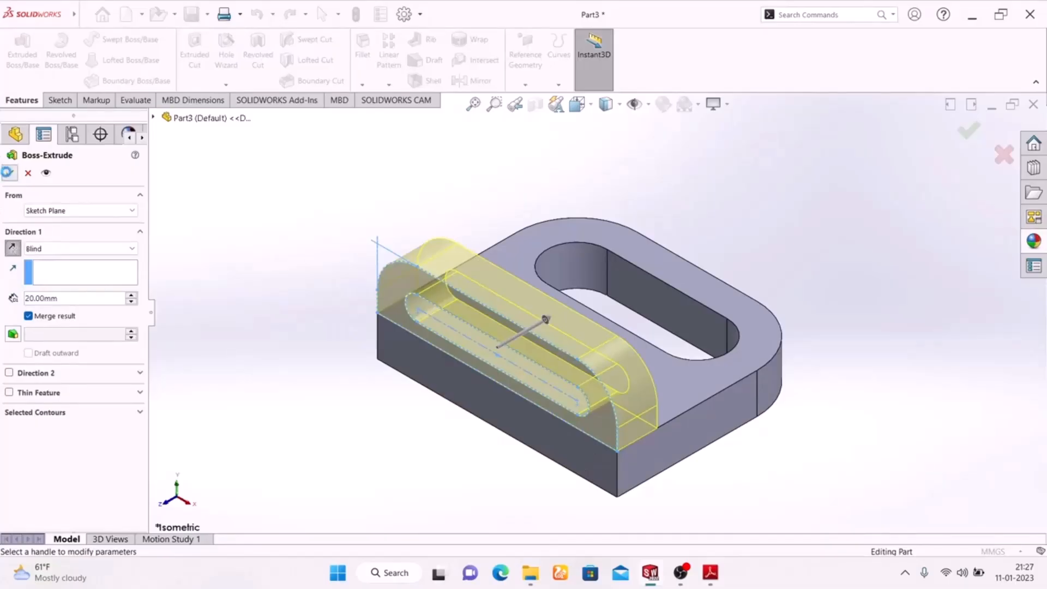
{"action": "left_click", "coordinate": [10, 174]}
Orbit the model and compare its shape and face colours with the isometric view in the exercise drawing.
{"action": "middle_click_drag", "start_coordinate": [276, 364], "coordinate": [302, 461]}
{"action": "left_click", "coordinate": [710, 572]}
{"action": "scroll", "coordinate": [615, 291], "scroll_direction": "up", "scroll_amount": 3}
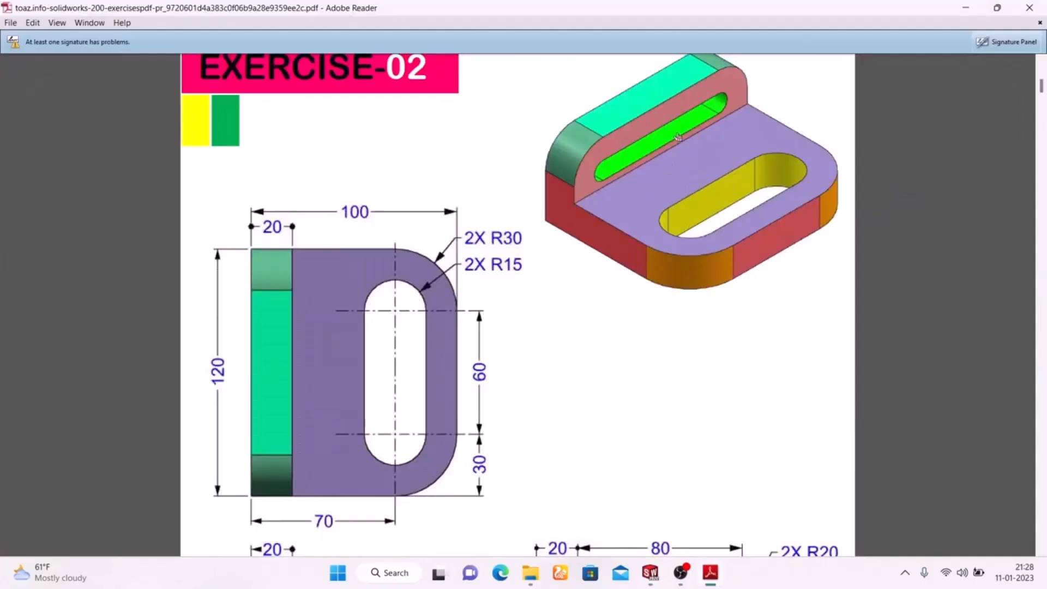
{"action": "left_click", "coordinate": [710, 572]}
{"action": "left_click", "coordinate": [662, 104]}
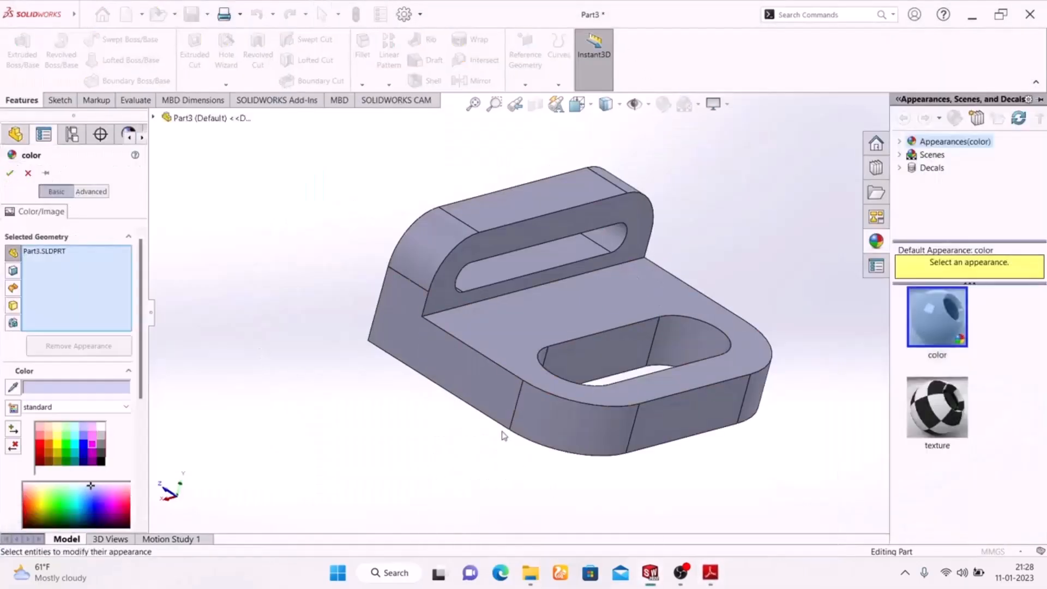
{"action": "left_click", "coordinate": [608, 351]}
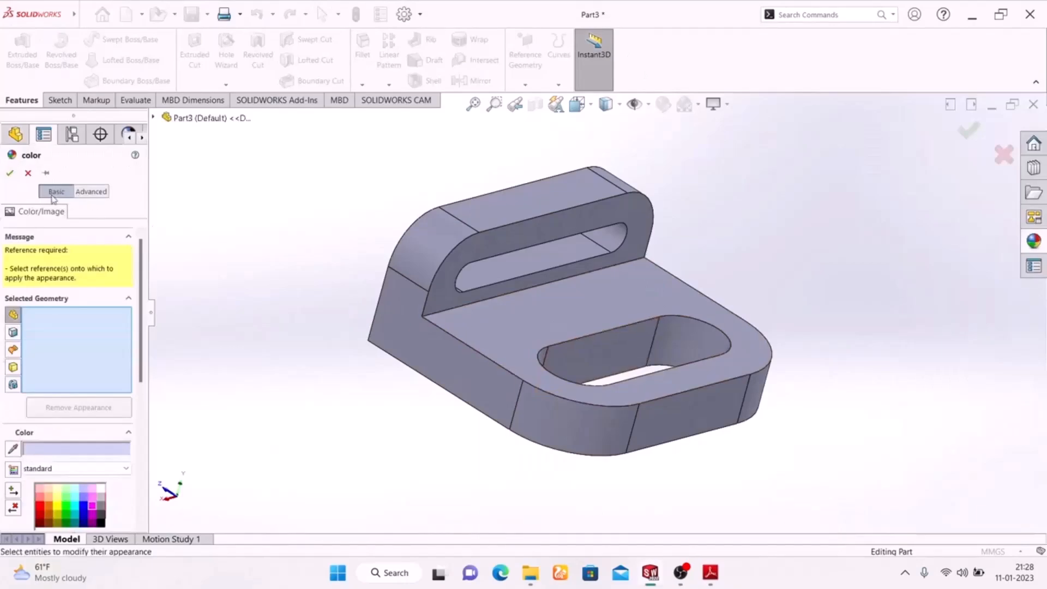
{"action": "left_click", "coordinate": [594, 349]}
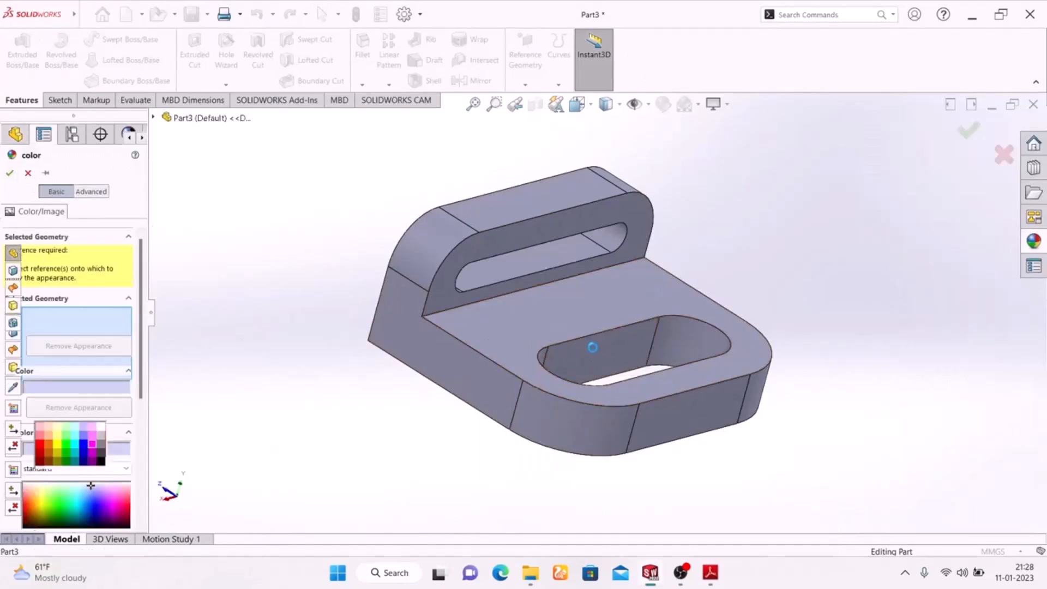
{"action": "left_click", "coordinate": [697, 342]}
{"action": "middle_click_drag", "start_coordinate": [322, 367], "coordinate": [521, 416]}
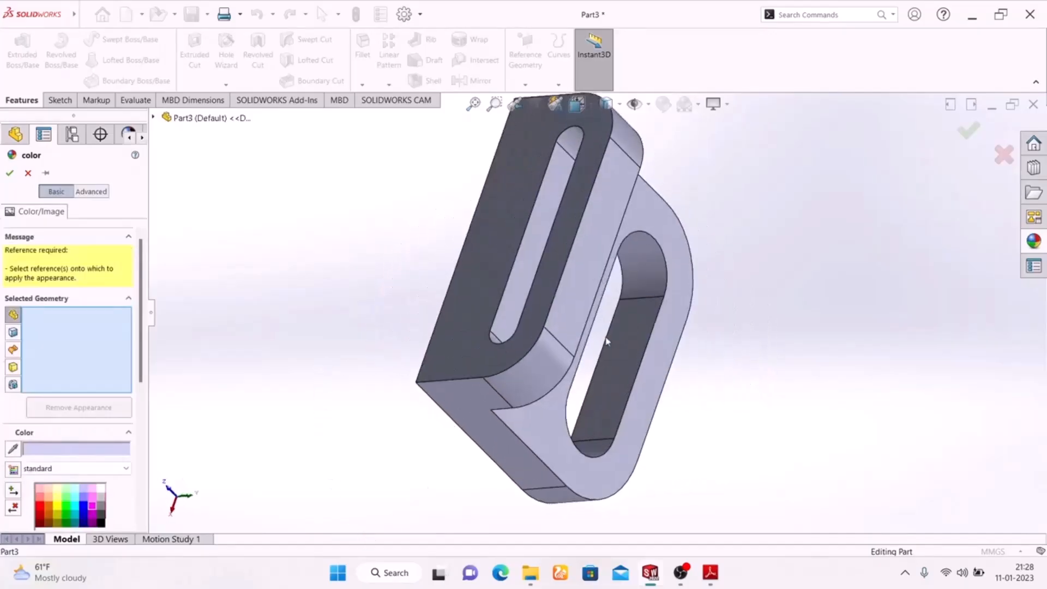
{"action": "scroll", "coordinate": [632, 341], "scroll_direction": "down", "scroll_amount": 3}
{"action": "left_click", "coordinate": [631, 352]}
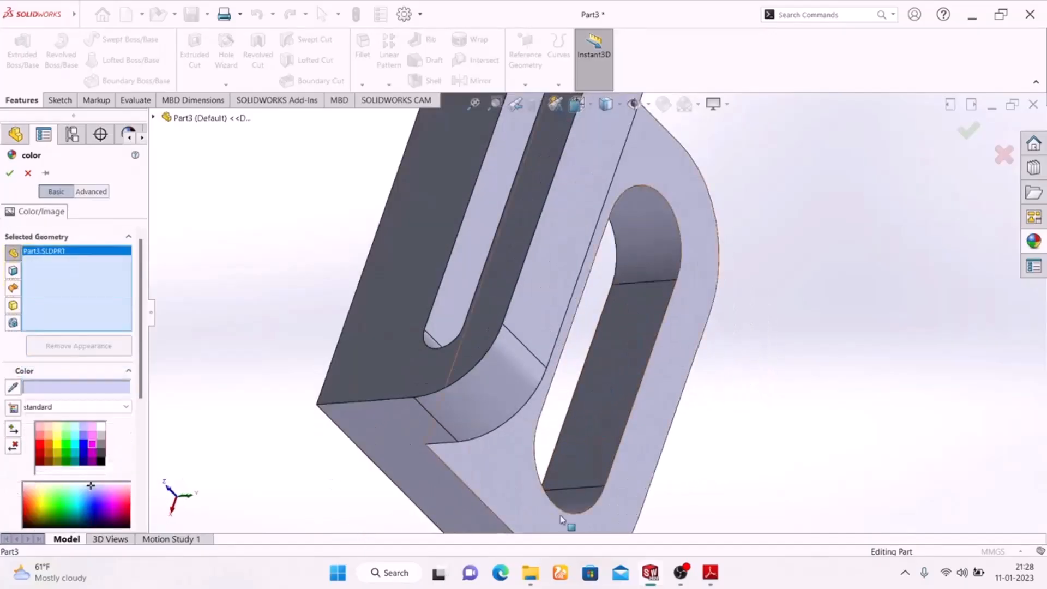
{"action": "left_click", "coordinate": [572, 504]}
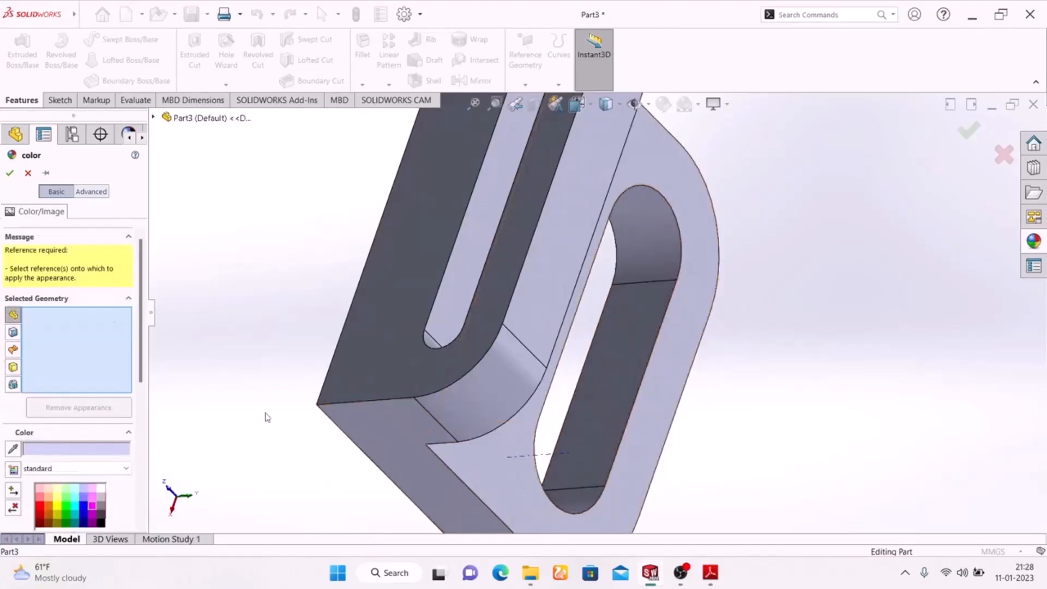
{"action": "left_click", "coordinate": [27, 173]}
{"action": "middle_click_drag", "start_coordinate": [766, 309], "coordinate": [594, 308]}
{"action": "left_click", "coordinate": [594, 308]}
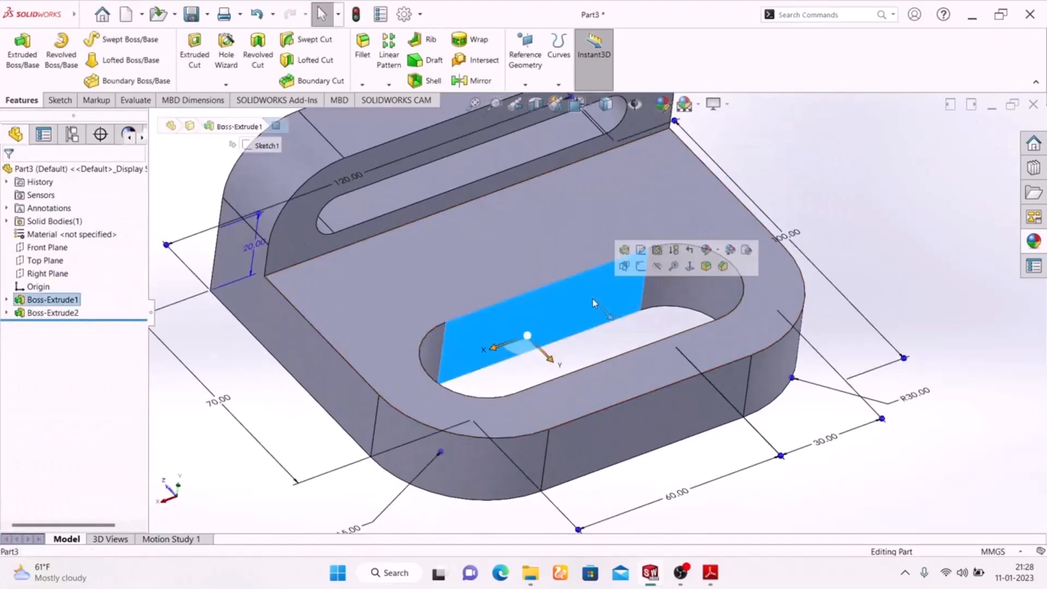
{"action": "left_click", "coordinate": [431, 342], "text": "ctrl"}
{"action": "middle_click_drag", "start_coordinate": [532, 322], "coordinate": [600, 369]}
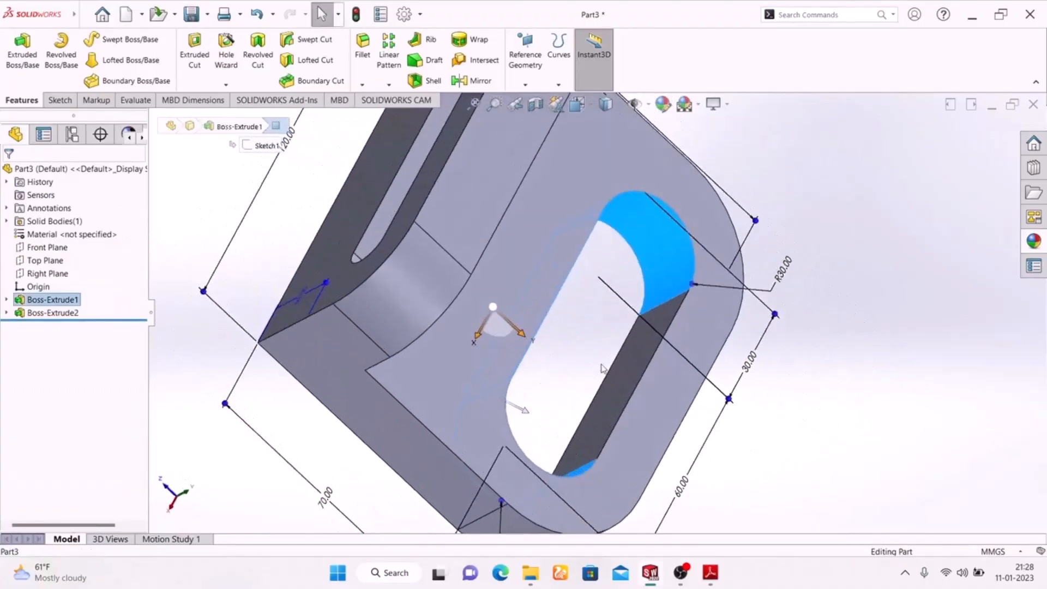
Select the four inner faces of the base plate's slot and the four of the wall's slot, and colour them green.
{"action": "left_click", "coordinate": [621, 367]}
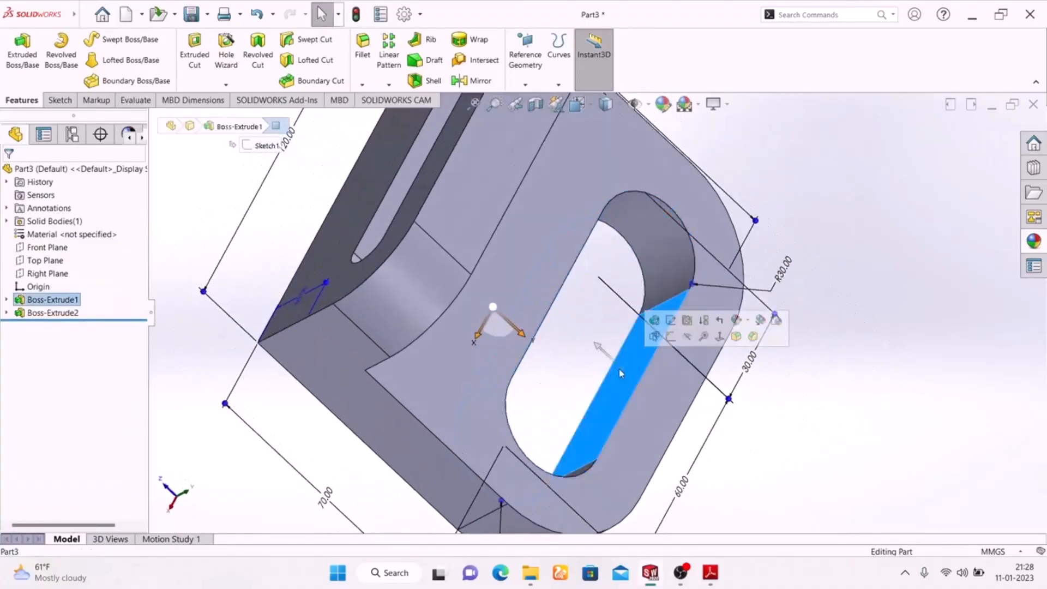
{"action": "left_click", "coordinate": [654, 272], "text": "ctrl"}
{"action": "middle_click_drag", "start_coordinate": [818, 416], "coordinate": [527, 274]}
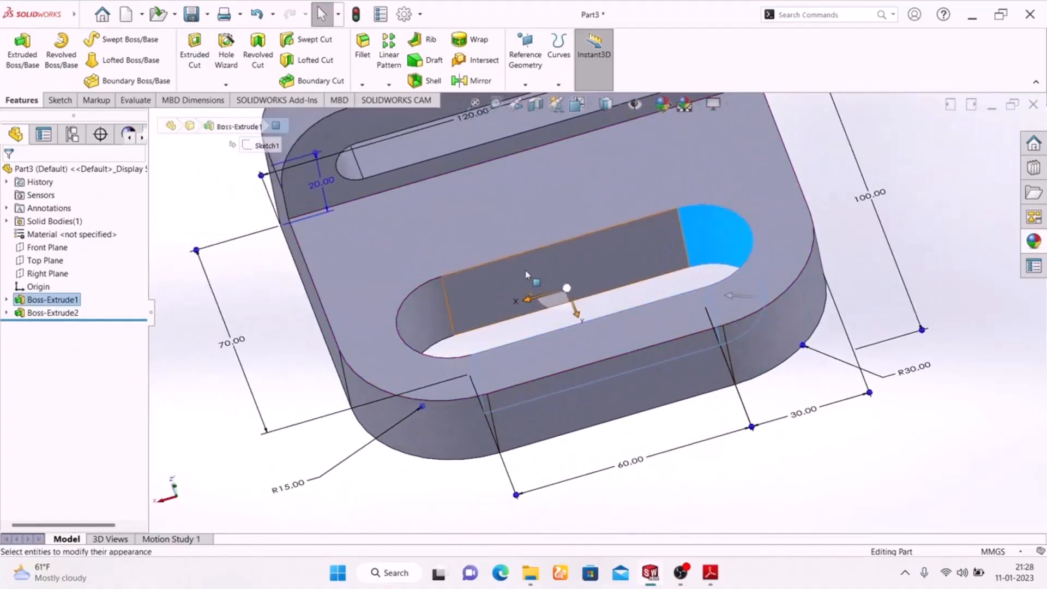
{"action": "left_click", "coordinate": [527, 274], "text": "ctrl"}
{"action": "left_click", "coordinate": [430, 319], "text": "ctrl"}
{"action": "middle_click_drag", "start_coordinate": [431, 319], "coordinate": [561, 335]}
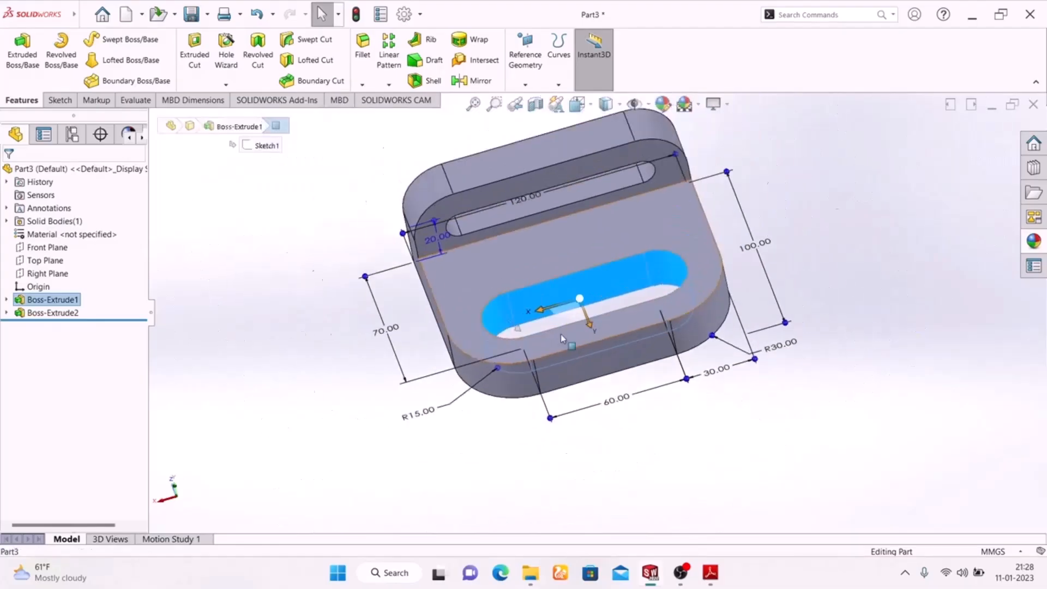
{"action": "scroll", "coordinate": [572, 238], "scroll_direction": "down", "scroll_amount": 5}
{"action": "left_click", "coordinate": [505, 168], "text": "ctrl"}
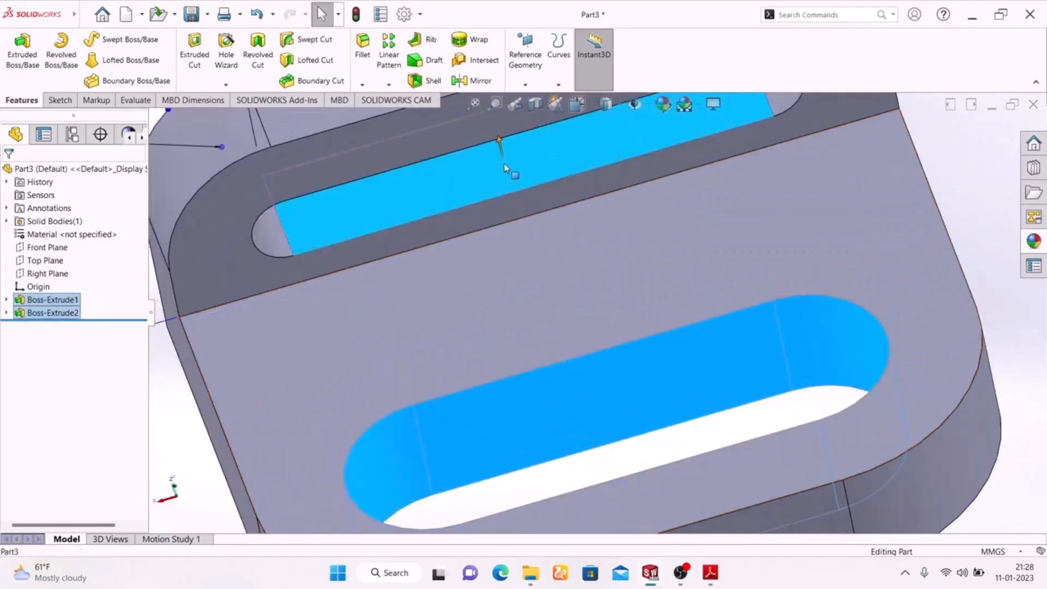
{"action": "scroll", "coordinate": [529, 254], "scroll_direction": "up", "scroll_amount": 5}
{"action": "left_click", "coordinate": [698, 185], "text": "ctrl"}
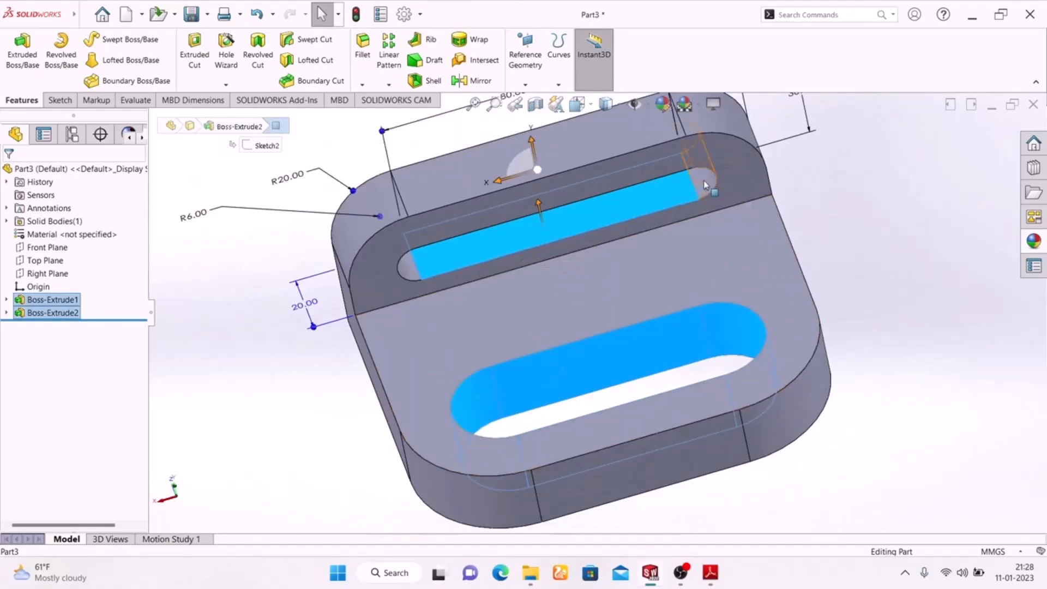
{"action": "left_click", "coordinate": [410, 266], "text": "ctrl"}
{"action": "middle_click_drag", "start_coordinate": [895, 300], "coordinate": [704, 184]}
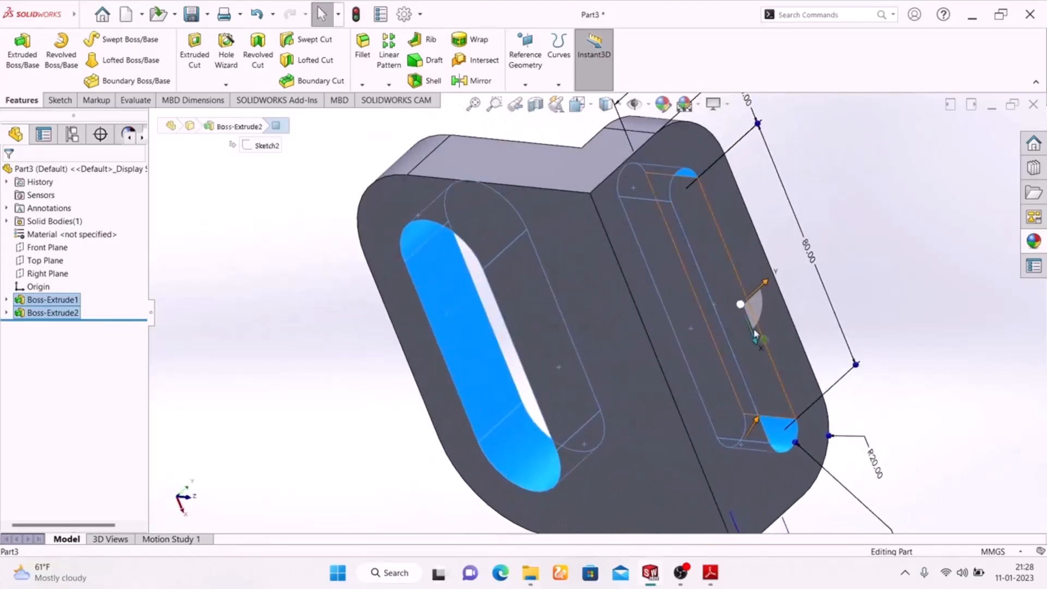
{"action": "left_click", "coordinate": [762, 384], "text": "ctrl"}
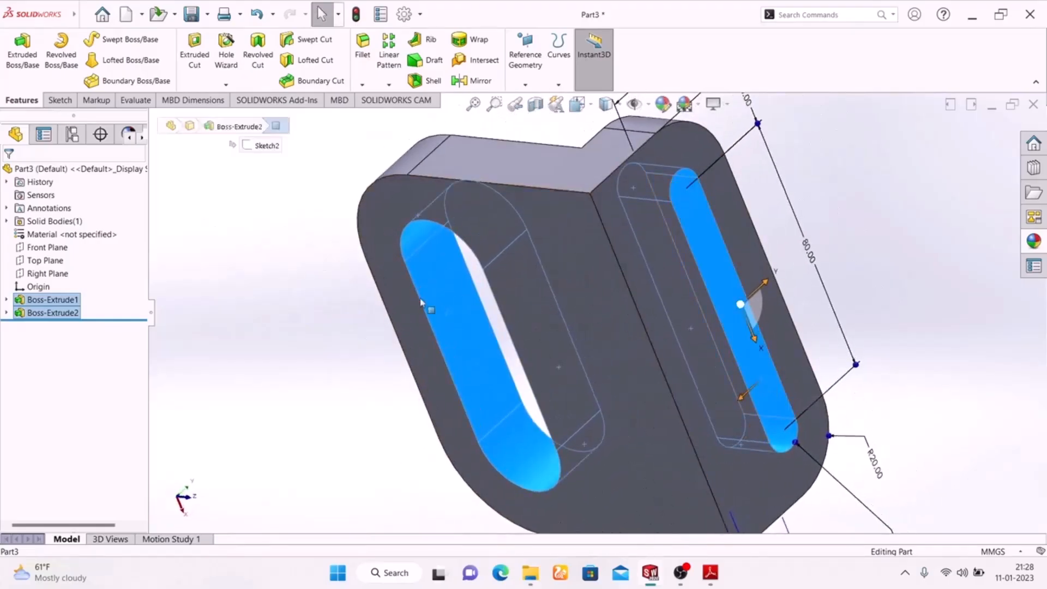
{"action": "middle_click_drag", "start_coordinate": [316, 258], "coordinate": [542, 482]}
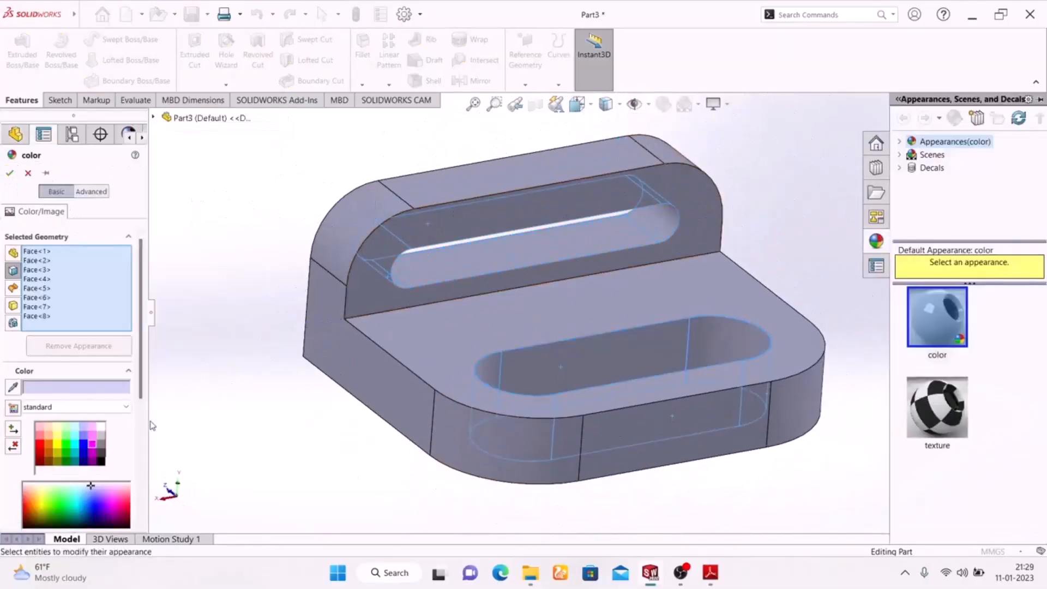
{"action": "left_click", "coordinate": [67, 448]}
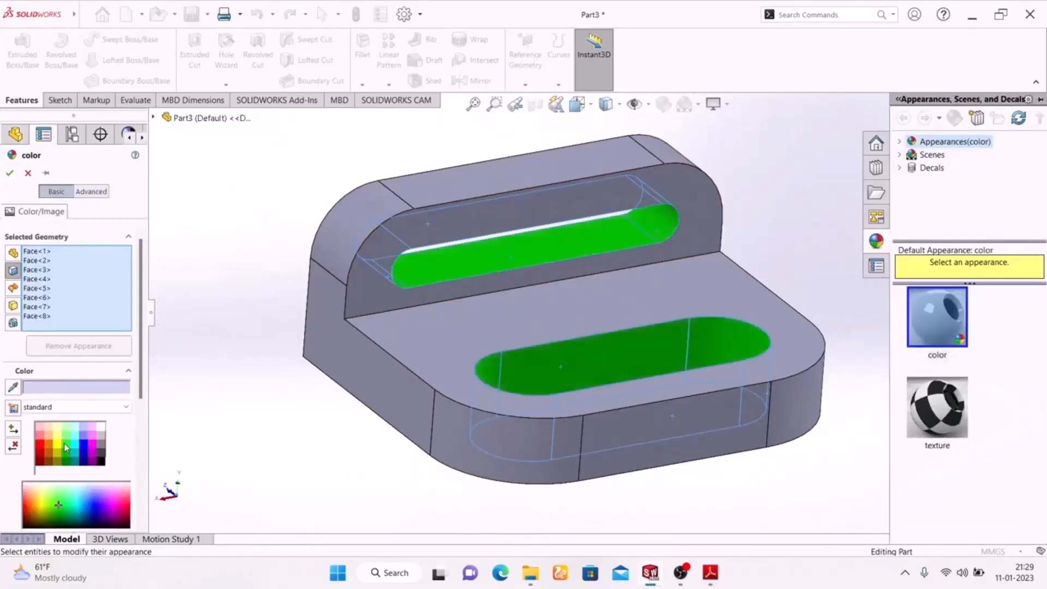
{"action": "left_click", "coordinate": [8, 172]}
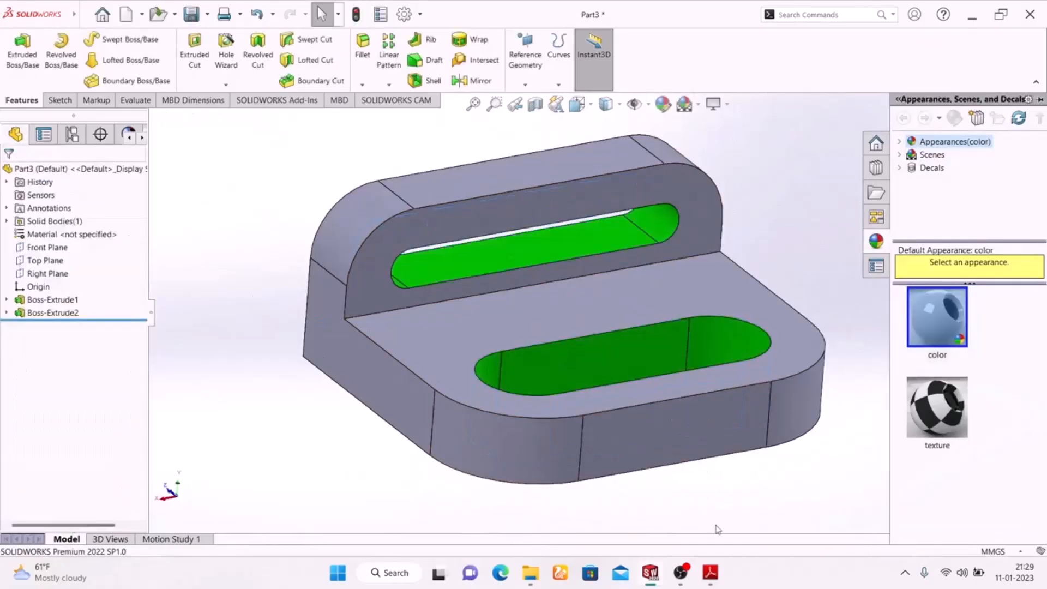
Check the colours in the drawing's isometric view and colour the flat front and two flat side faces of the part red.
{"action": "left_click", "coordinate": [710, 574]}
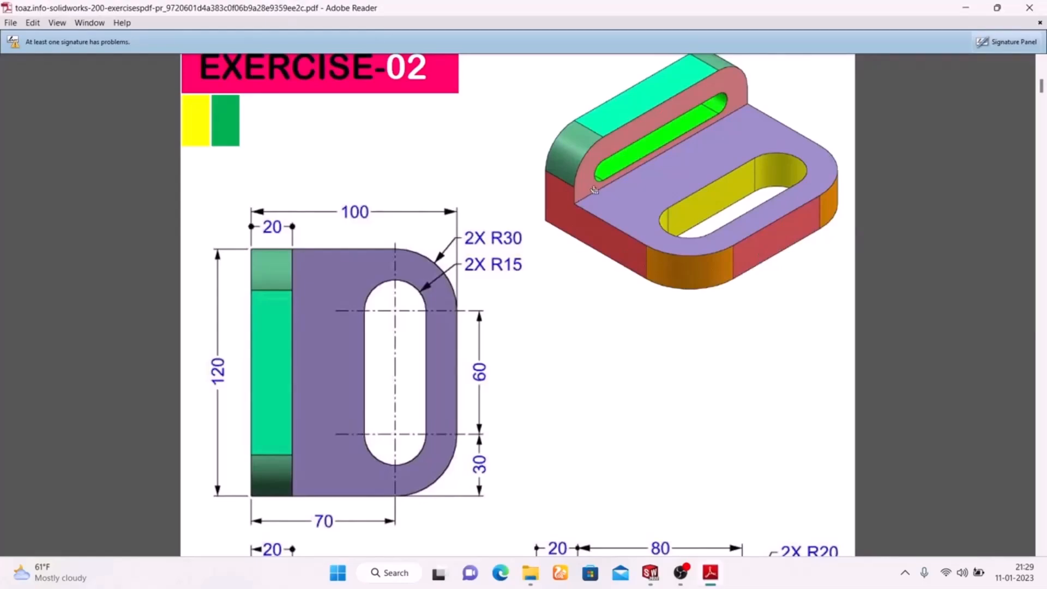
{"action": "left_click", "coordinate": [710, 572]}
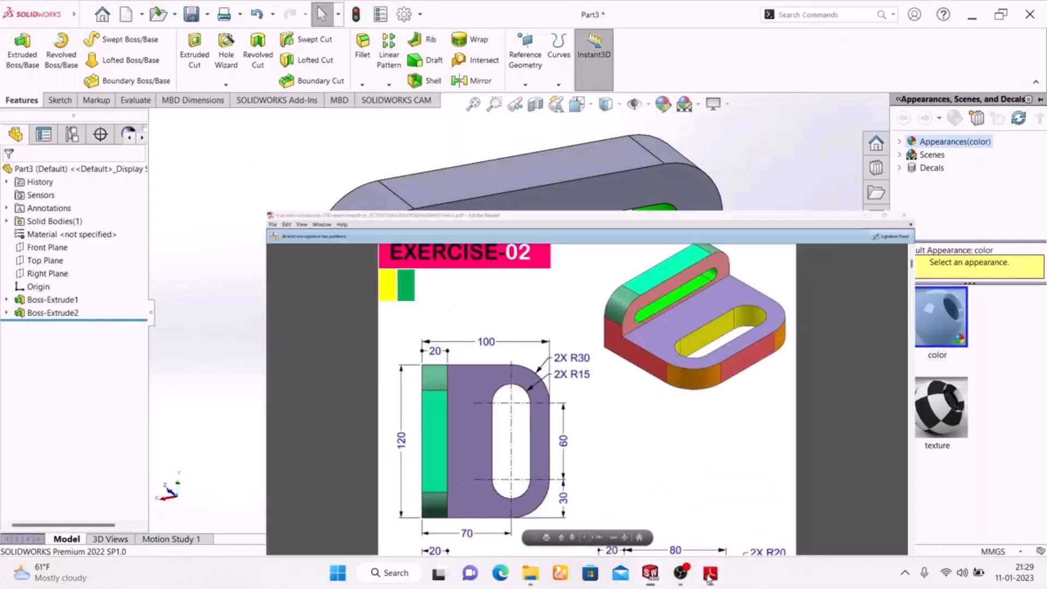
{"action": "left_click", "coordinate": [334, 350]}
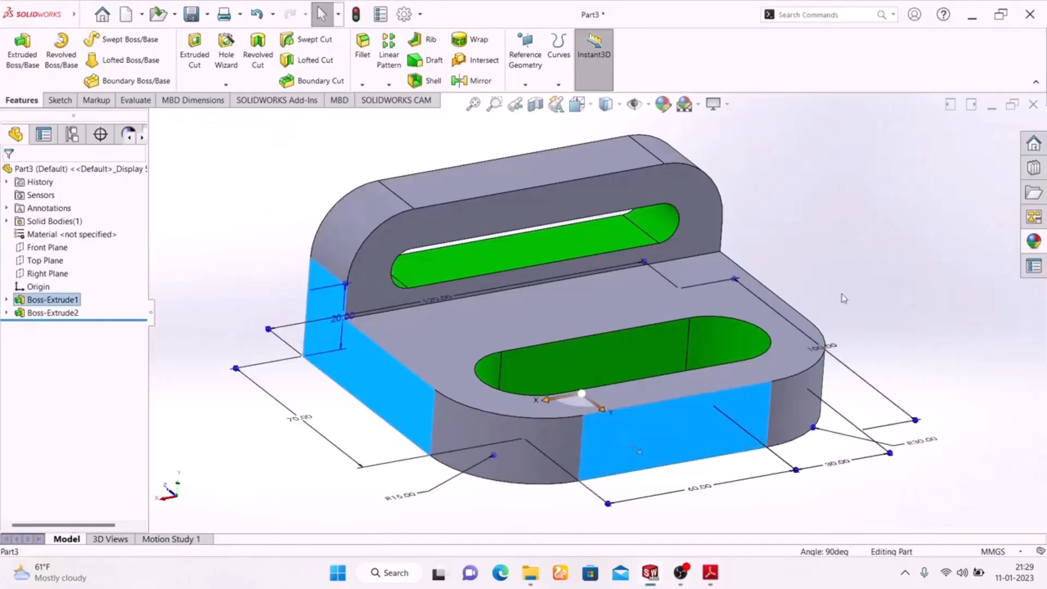
{"action": "middle_click_drag", "start_coordinate": [900, 306], "coordinate": [406, 289]}
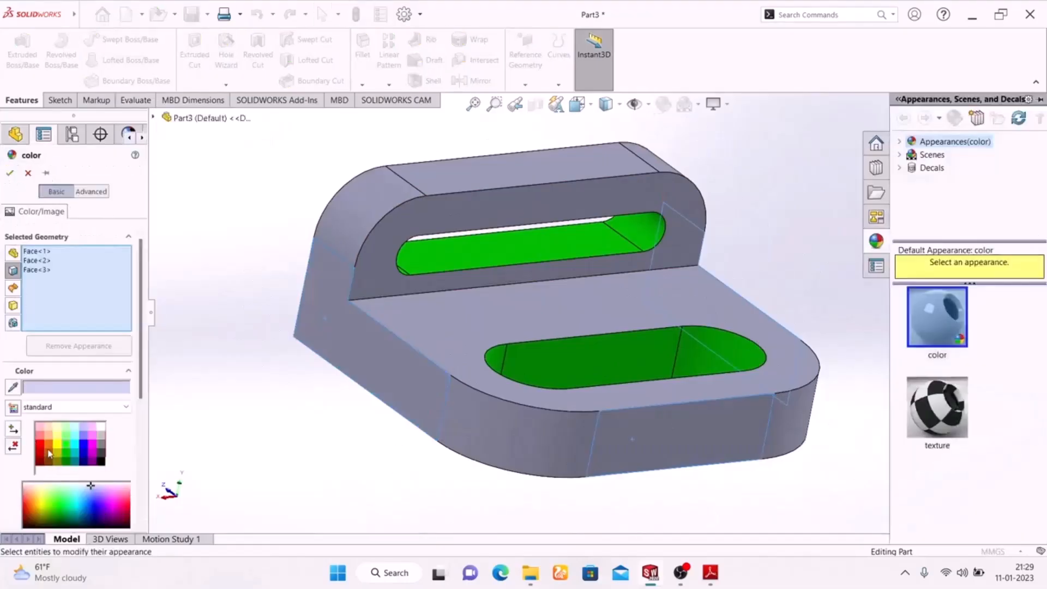
{"action": "left_click", "coordinate": [41, 448]}
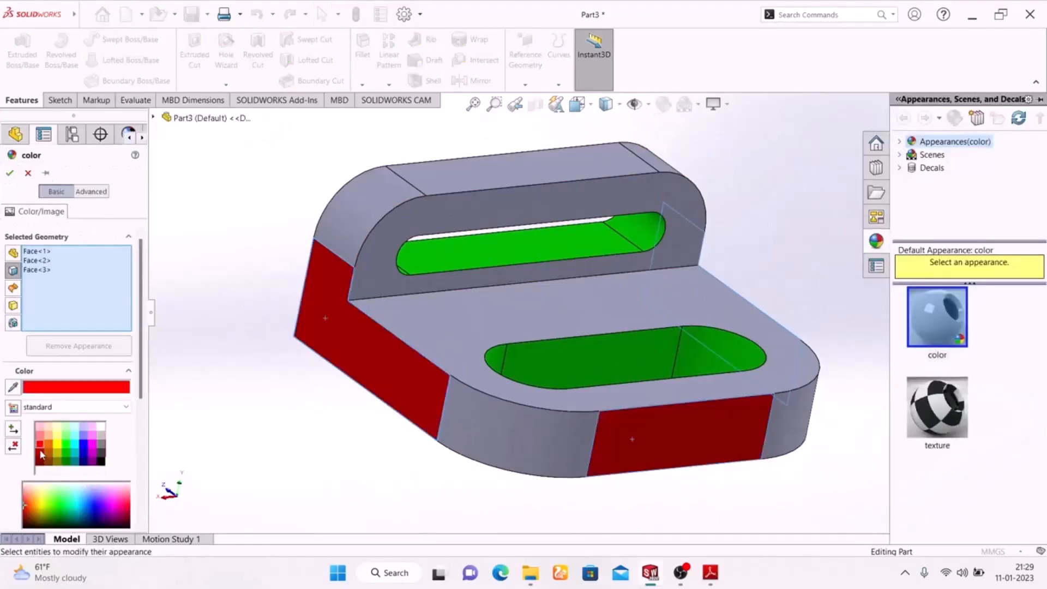
{"action": "left_click", "coordinate": [39, 437]}
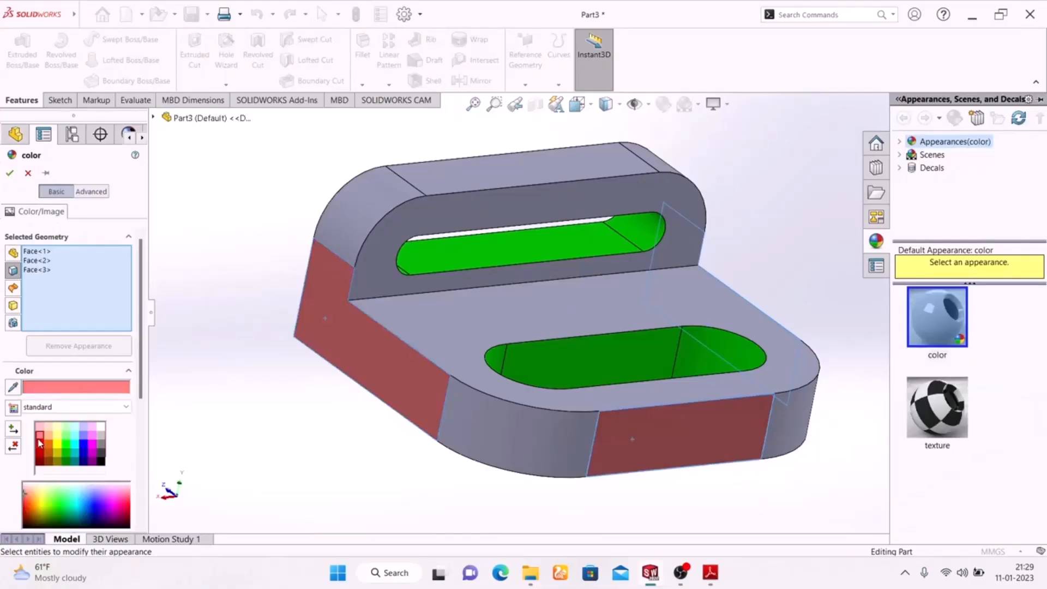
{"action": "left_click", "coordinate": [41, 445]}
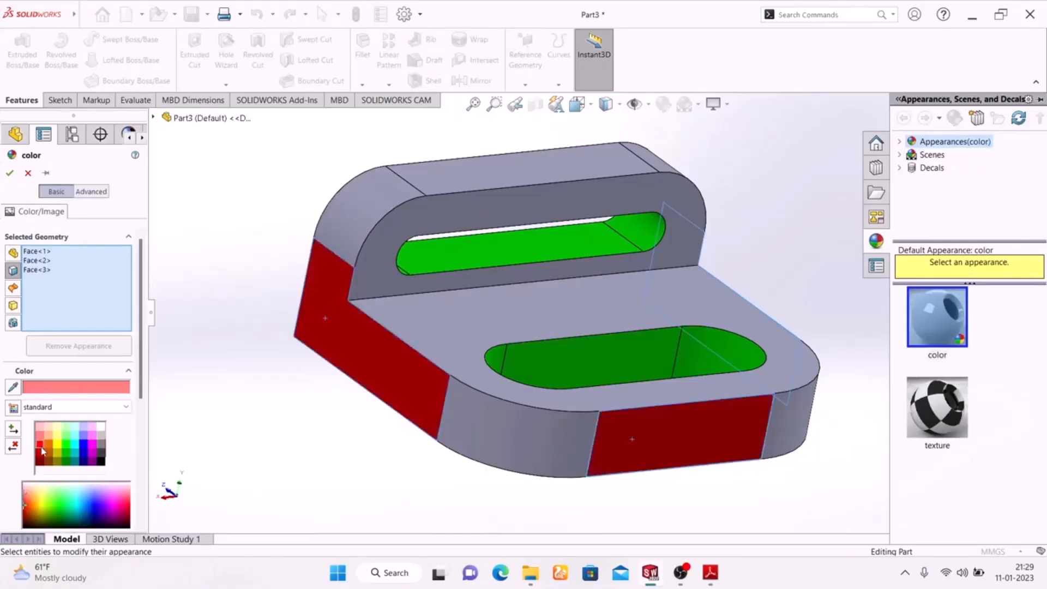
{"action": "left_click", "coordinate": [9, 173]}
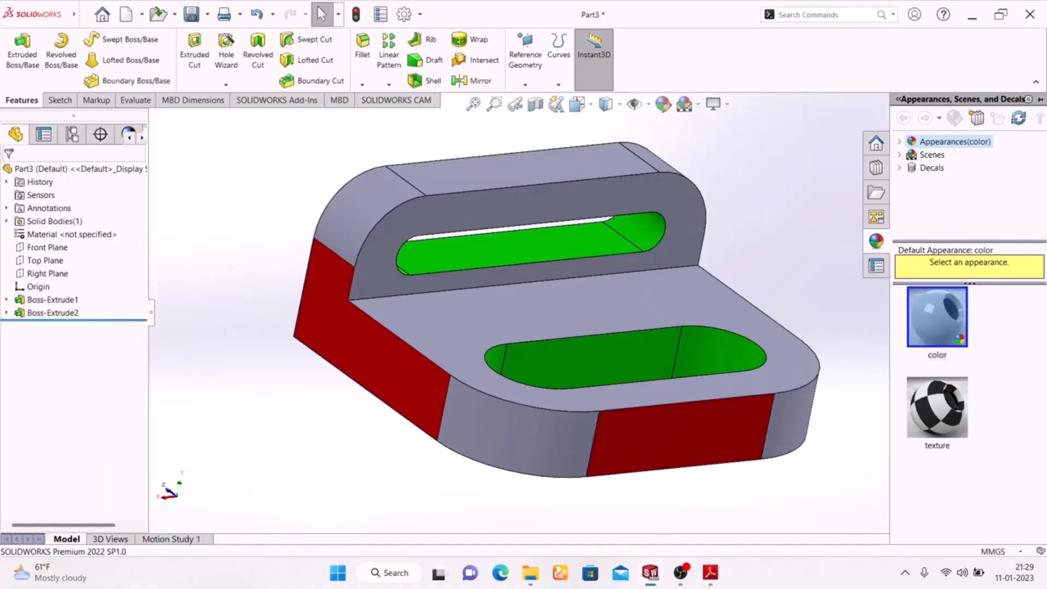
Review the views in the exercise drawing and colour the rounded corner faces of the base plate and the wall yellow.
{"action": "left_click", "coordinate": [710, 573]}
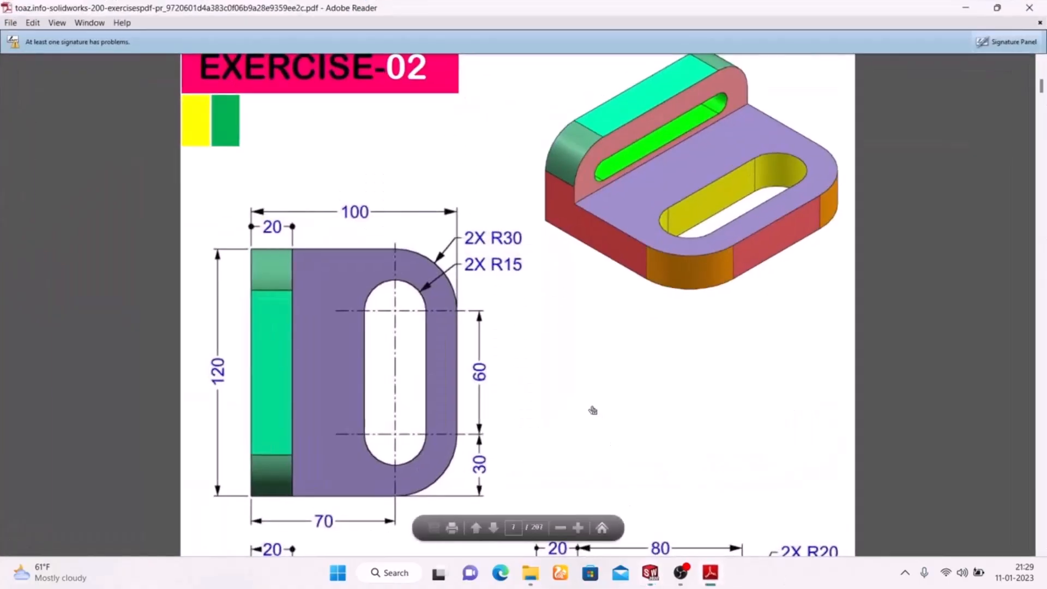
{"action": "scroll", "coordinate": [593, 410], "scroll_direction": "down", "scroll_amount": 5}
{"action": "scroll", "coordinate": [592, 409], "scroll_direction": "up", "scroll_amount": 1}
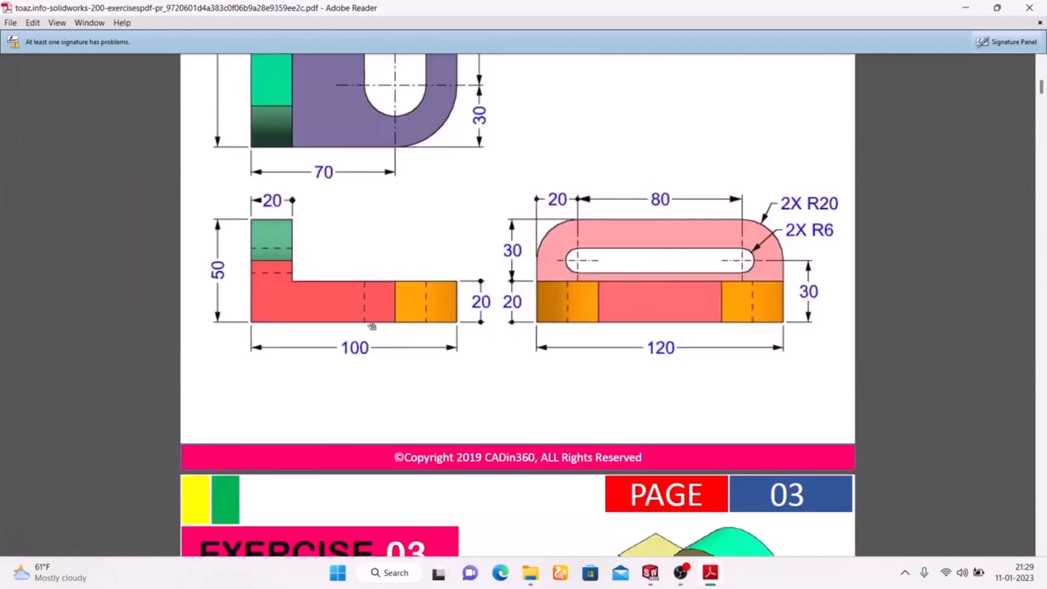
{"action": "scroll", "coordinate": [371, 325], "scroll_direction": "up", "scroll_amount": 3}
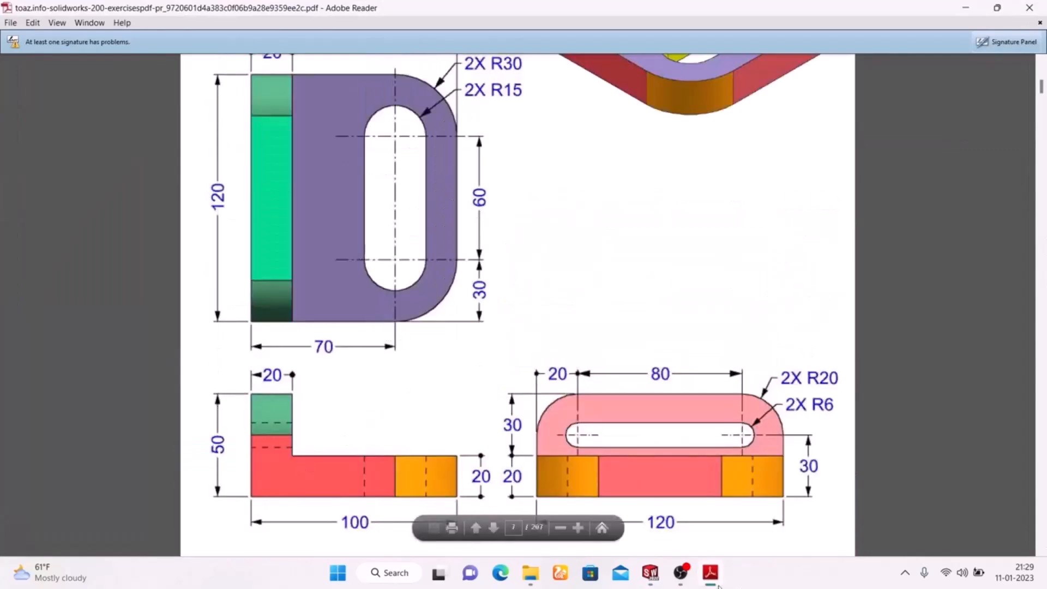
{"action": "left_click", "coordinate": [649, 572]}
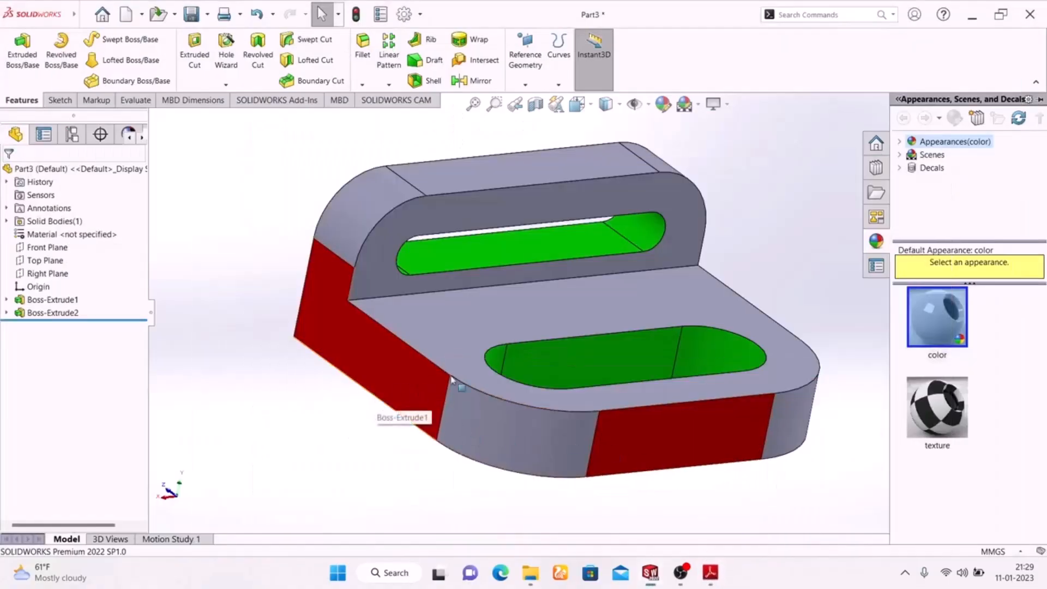
{"action": "left_click", "coordinate": [493, 428]}
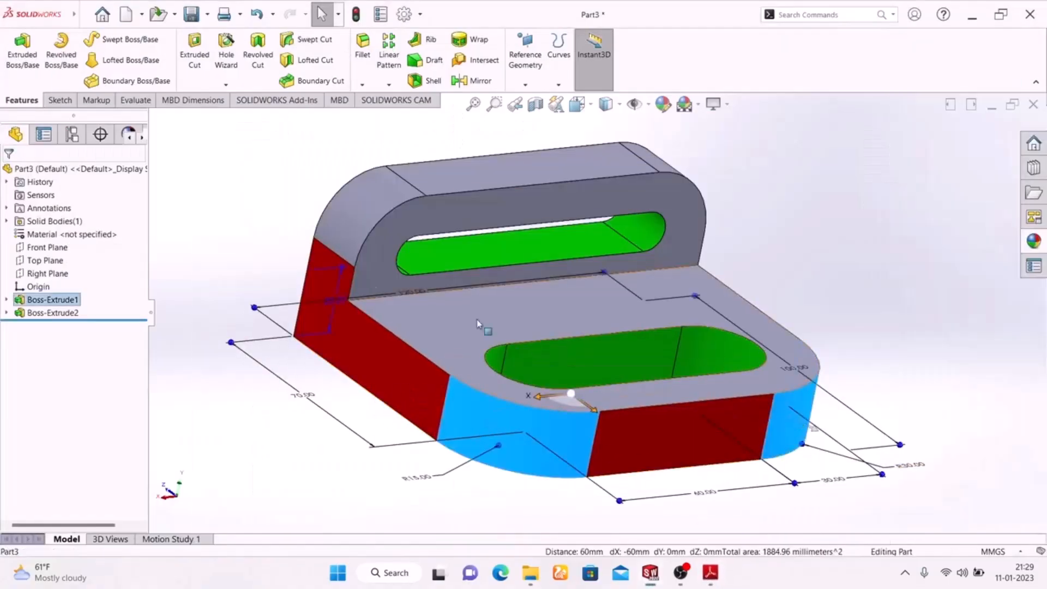
{"action": "left_click", "coordinate": [360, 191], "text": "ctrl"}
{"action": "middle_click_drag", "start_coordinate": [811, 270], "coordinate": [746, 262]}
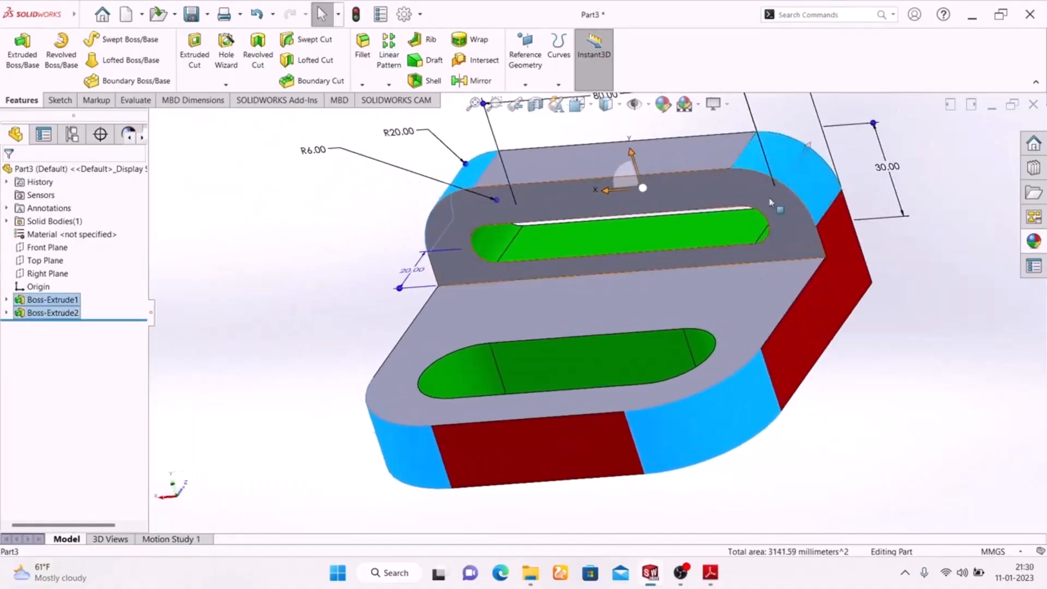
{"action": "left_click", "coordinate": [663, 104]}
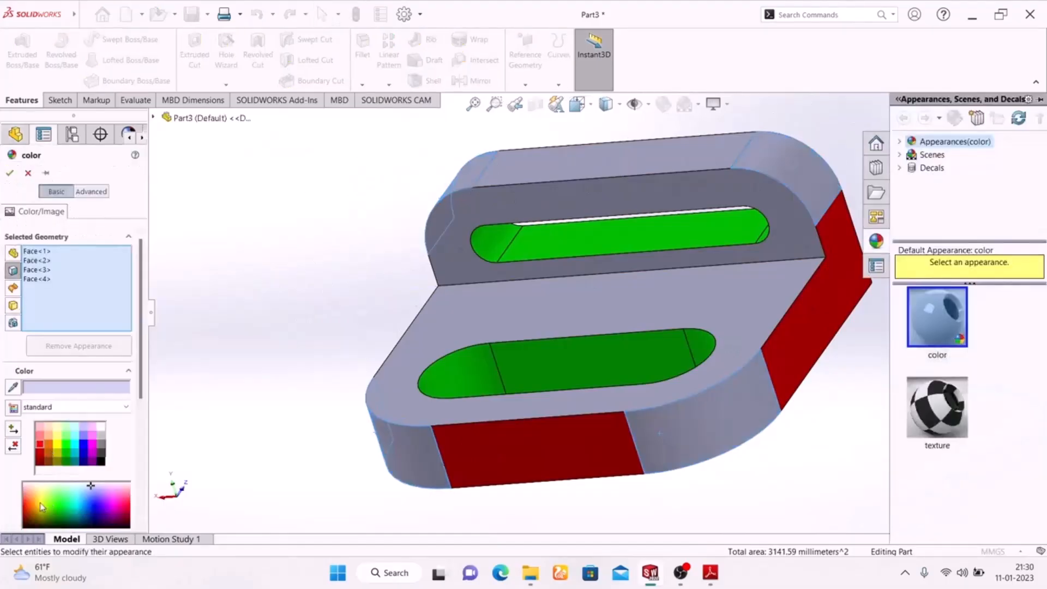
{"action": "left_click", "coordinate": [60, 448]}
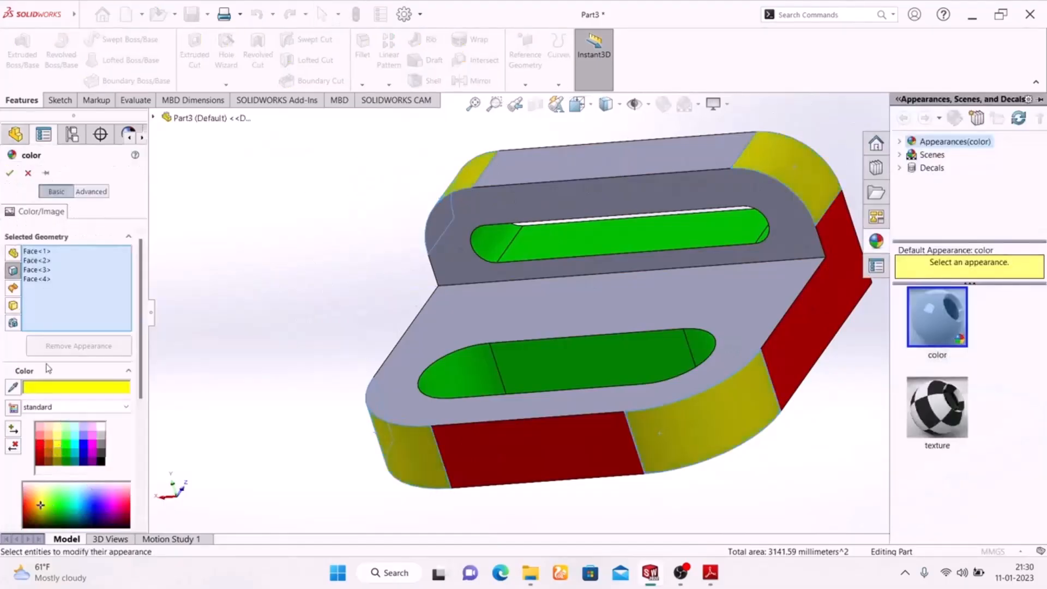
{"action": "left_click", "coordinate": [9, 174]}
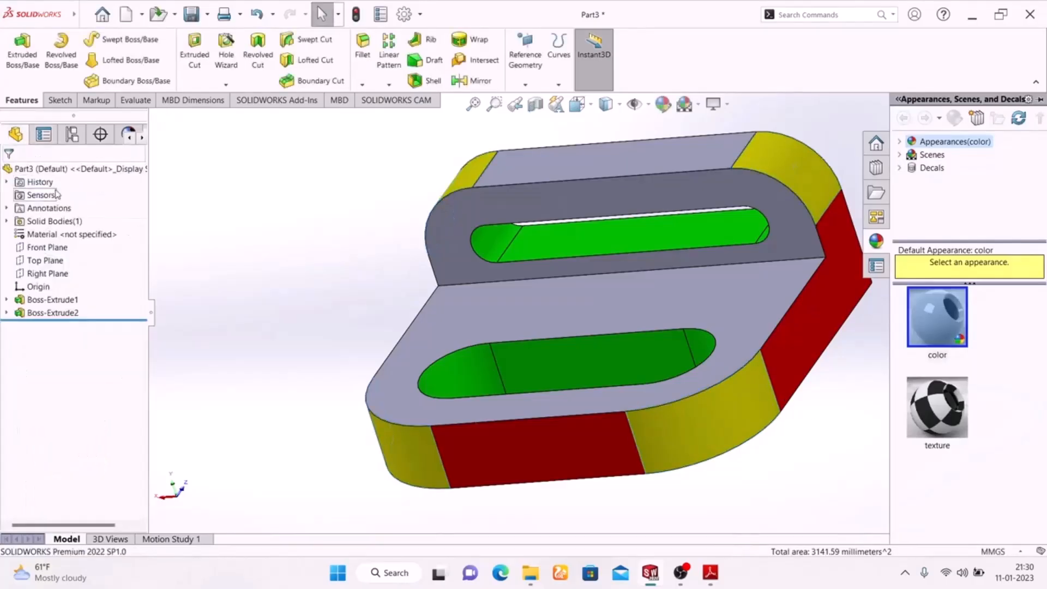
Colour the base plate's underside and the flat back face of the part cyan.
{"action": "middle_click_drag", "start_coordinate": [256, 318], "coordinate": [350, 145]}
{"action": "left_click", "coordinate": [504, 450]}
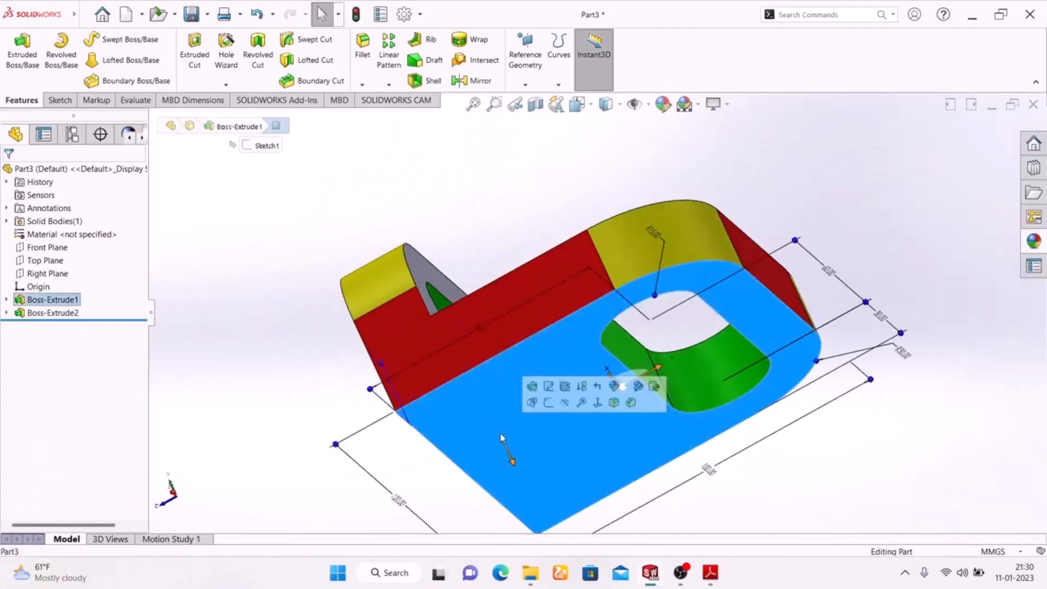
{"action": "middle_click_drag", "start_coordinate": [305, 450], "coordinate": [578, 410]}
{"action": "middle_click_drag", "start_coordinate": [829, 443], "coordinate": [669, 500]}
{"action": "left_click", "coordinate": [661, 106]}
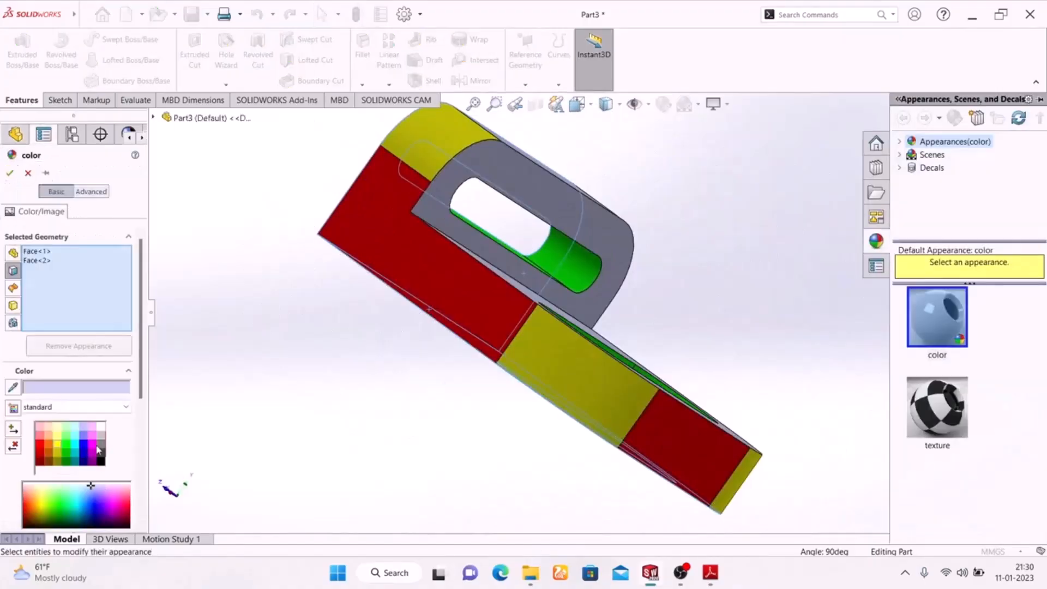
{"action": "left_click", "coordinate": [76, 450]}
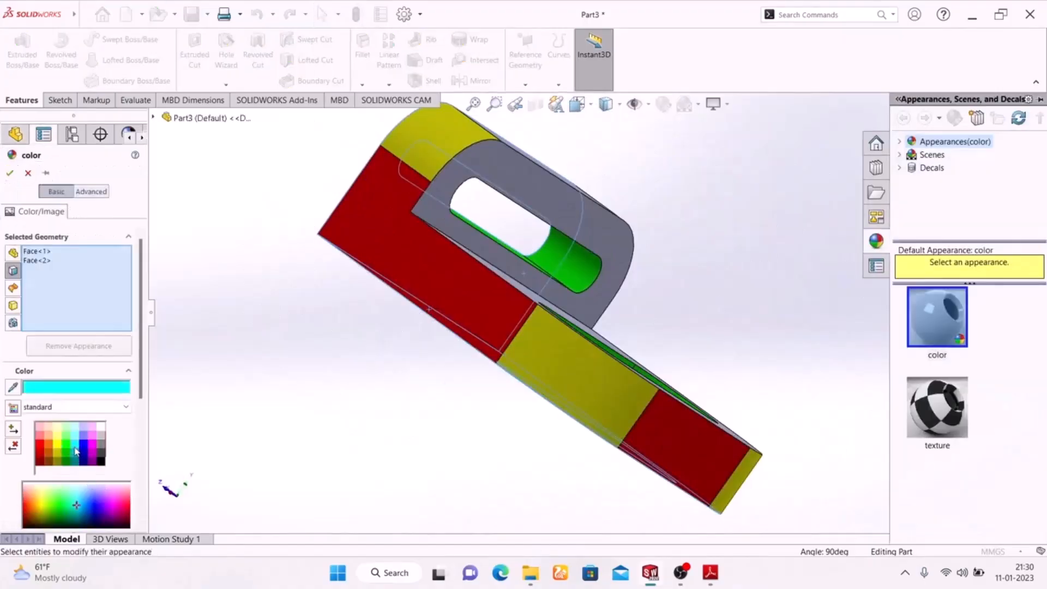
{"action": "left_click", "coordinate": [10, 173]}
Colour the base plate's upper face and the wall's slotted front face magenta.
{"action": "middle_click_drag", "start_coordinate": [280, 393], "coordinate": [250, 495]}
{"action": "left_click", "coordinate": [461, 347]}
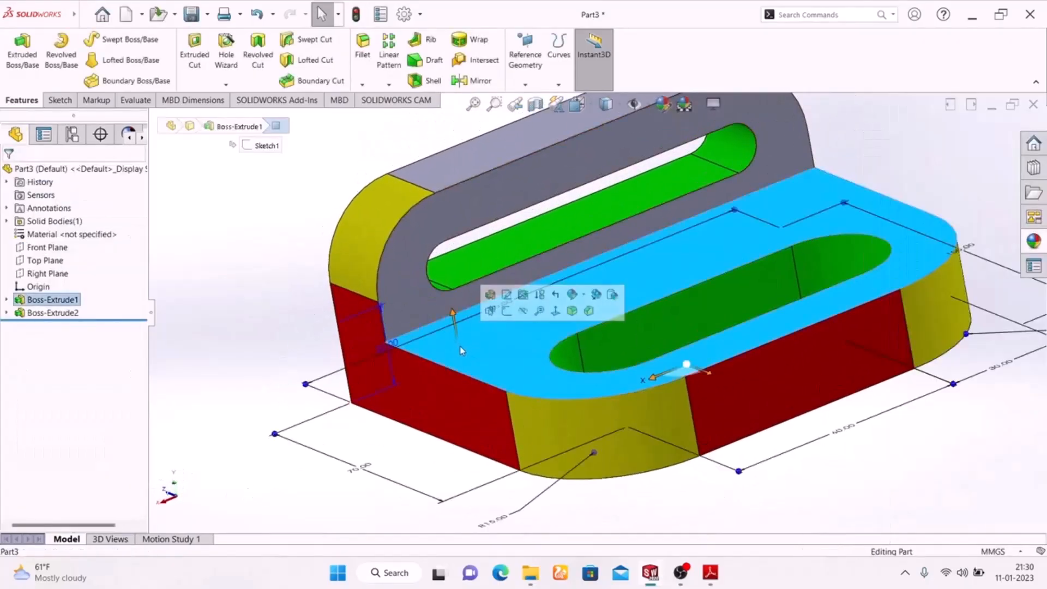
{"action": "left_click", "coordinate": [414, 273], "text": "ctrl"}
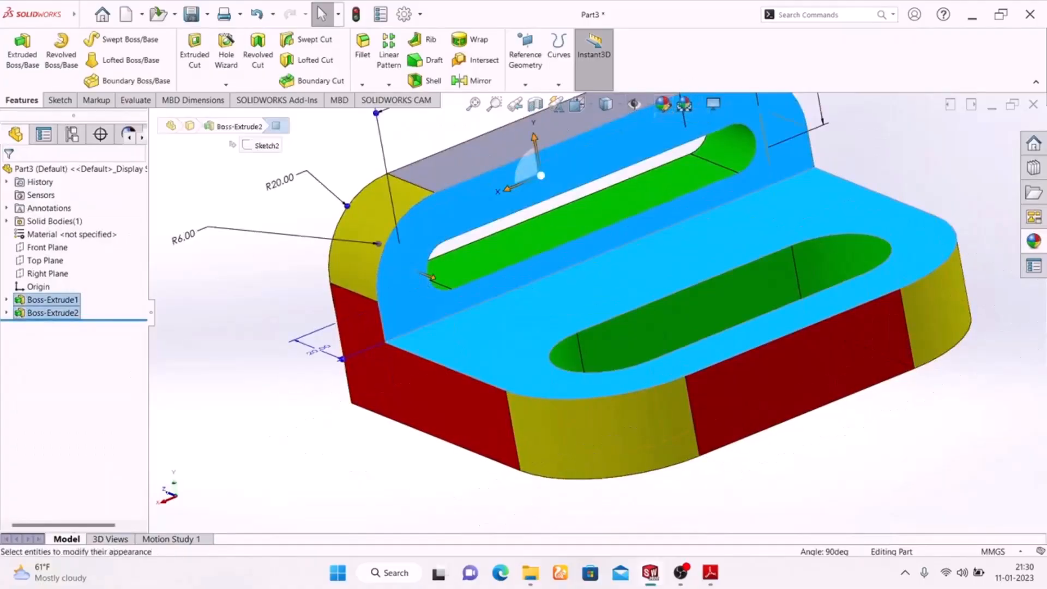
{"action": "left_click", "coordinate": [661, 114]}
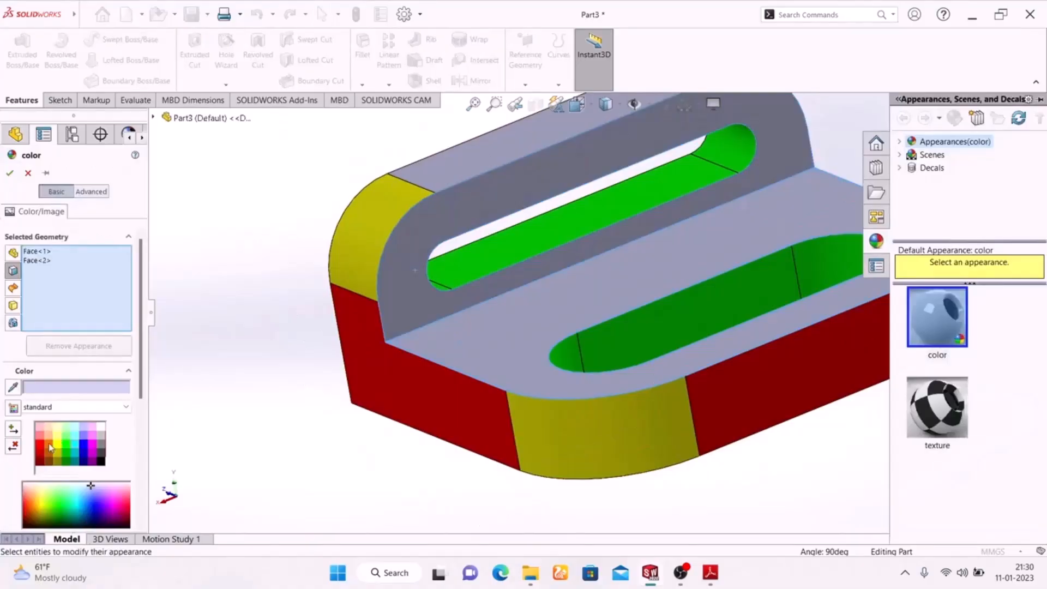
{"action": "left_click", "coordinate": [49, 447]}
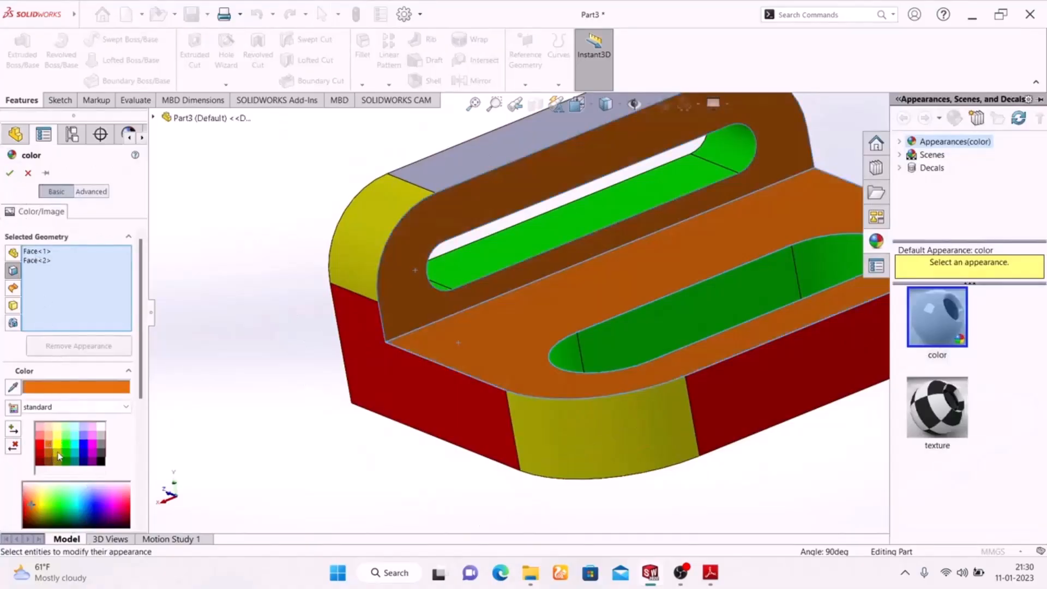
{"action": "left_click", "coordinate": [93, 448]}
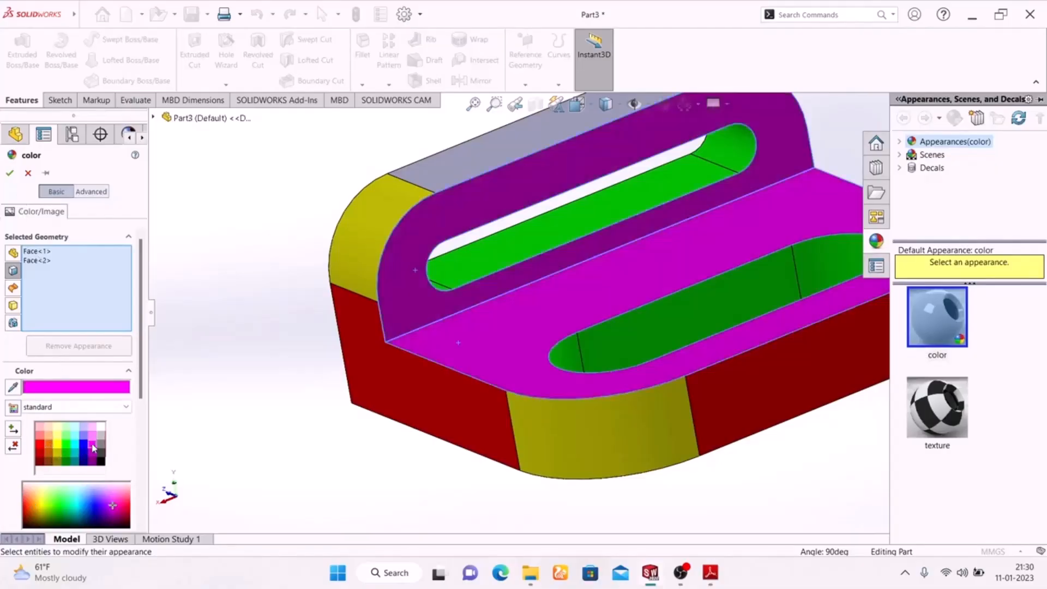
{"action": "left_click", "coordinate": [9, 174]}
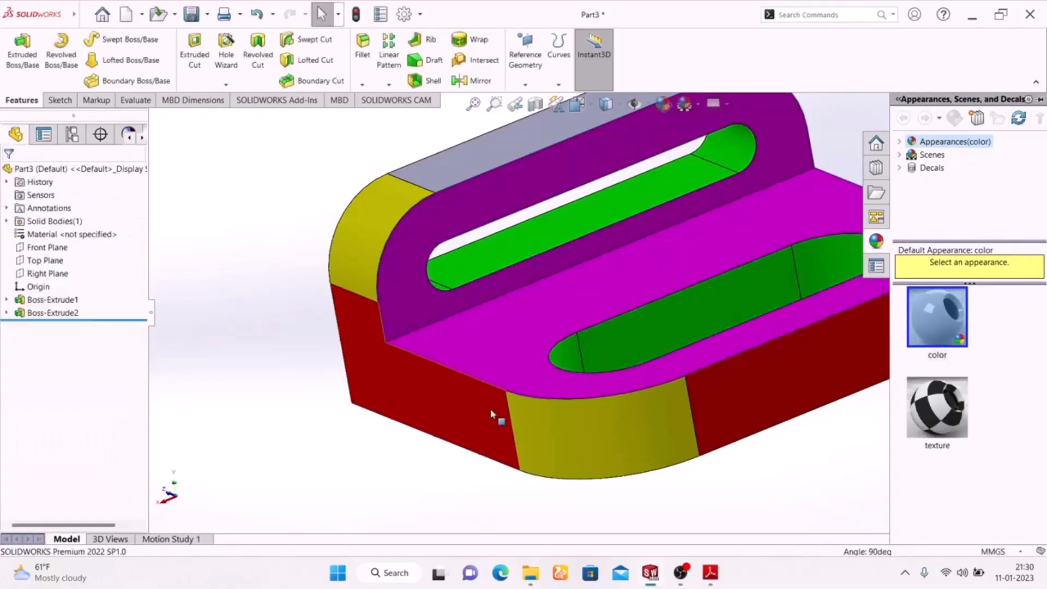
Colour the flat top face of the upright wall red.
{"action": "middle_click_drag", "start_coordinate": [413, 479], "coordinate": [365, 432]}
{"action": "scroll", "coordinate": [358, 429], "scroll_direction": "up", "scroll_amount": 5}
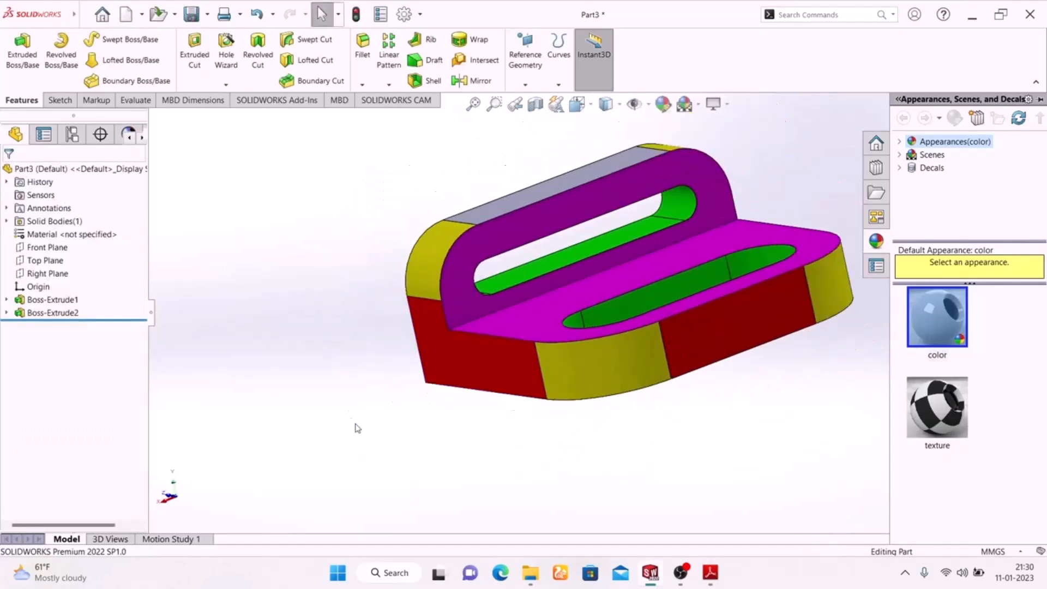
{"action": "middle_click_drag", "start_coordinate": [713, 423], "coordinate": [718, 525]}
{"action": "scroll", "coordinate": [654, 278], "scroll_direction": "down", "scroll_amount": 5}
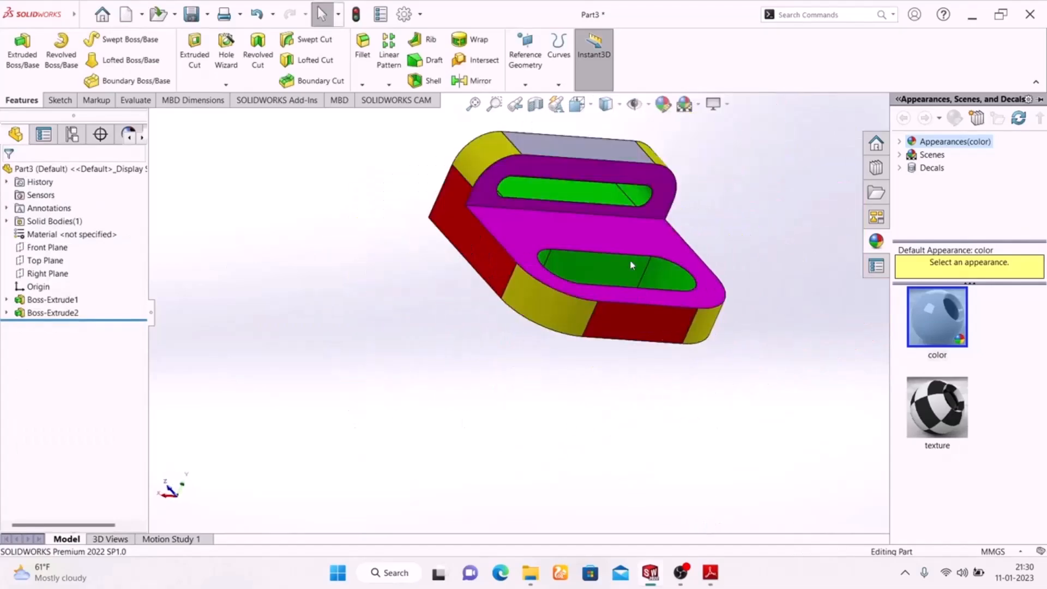
{"action": "left_click", "coordinate": [581, 133]}
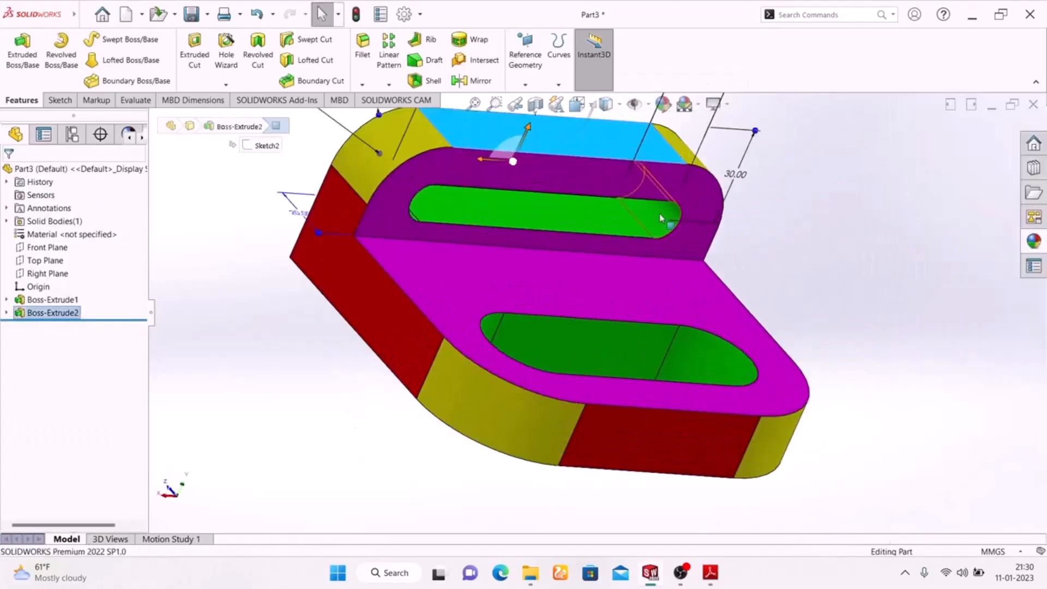
{"action": "left_click", "coordinate": [671, 109]}
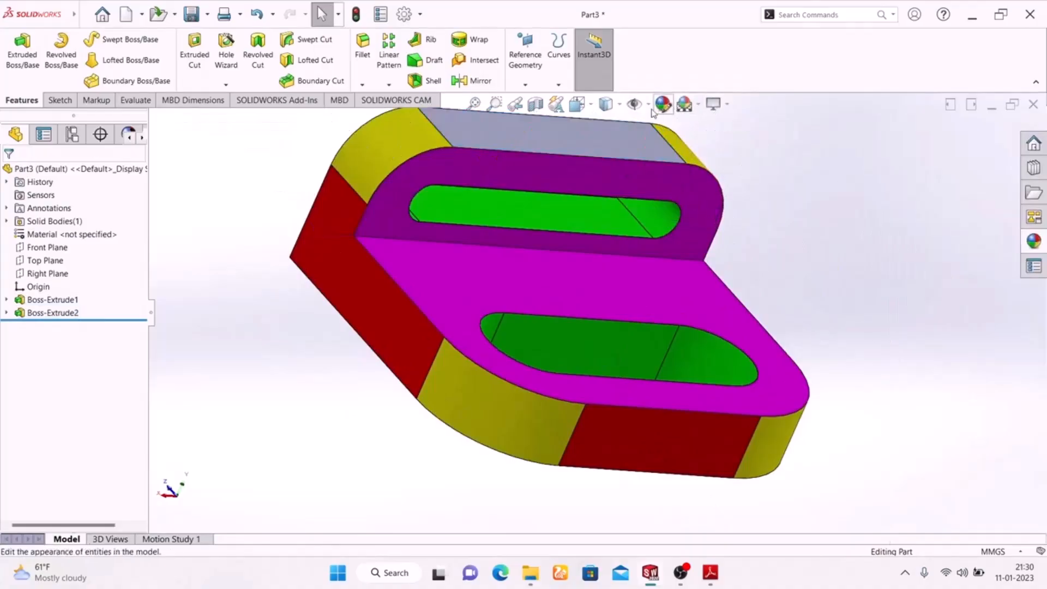
{"action": "left_click", "coordinate": [603, 148]}
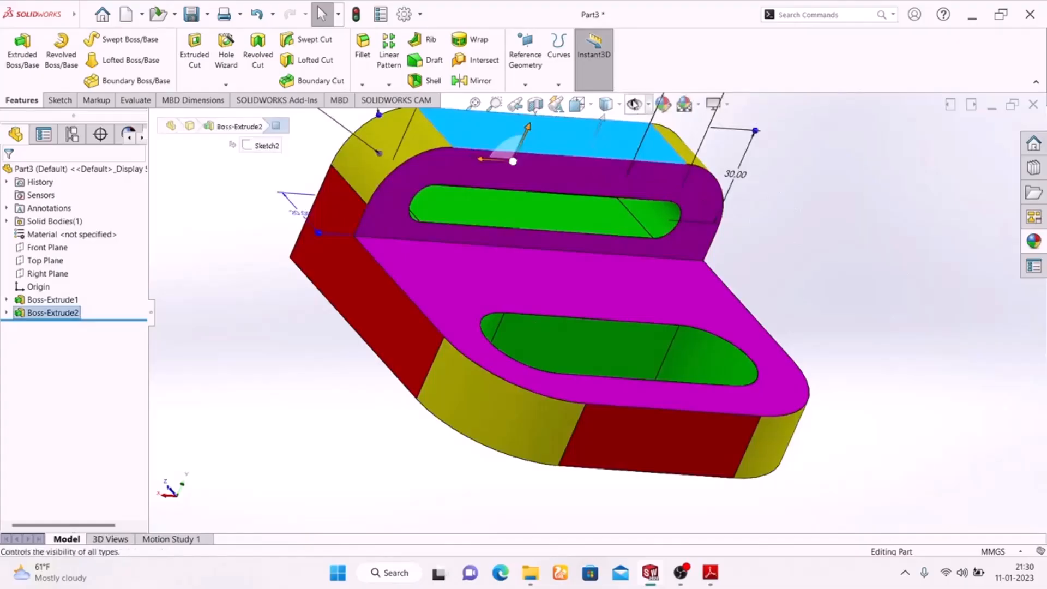
{"action": "left_click", "coordinate": [663, 104]}
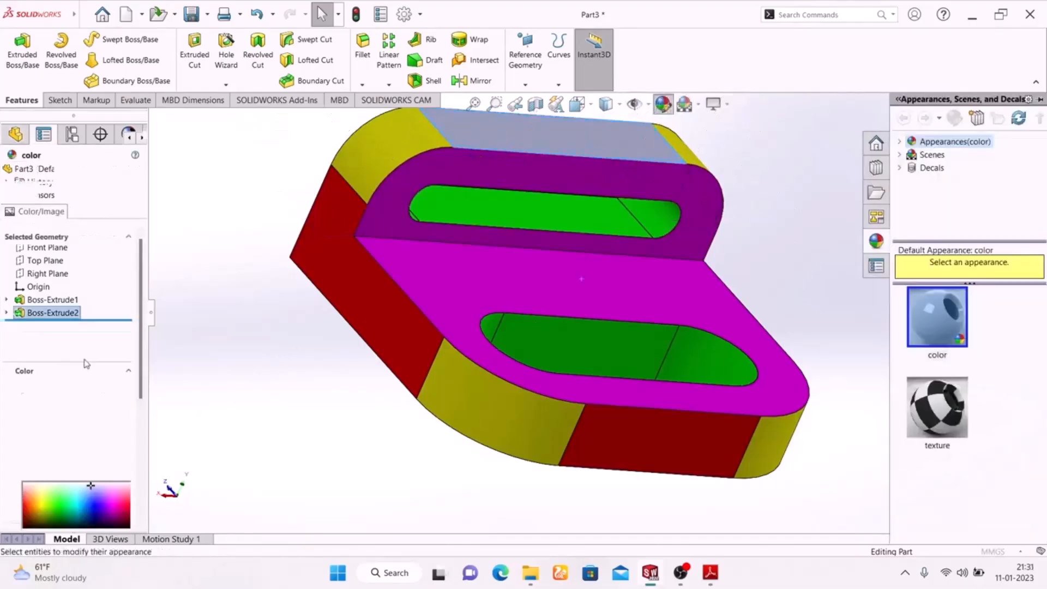
{"action": "left_click", "coordinate": [41, 446]}
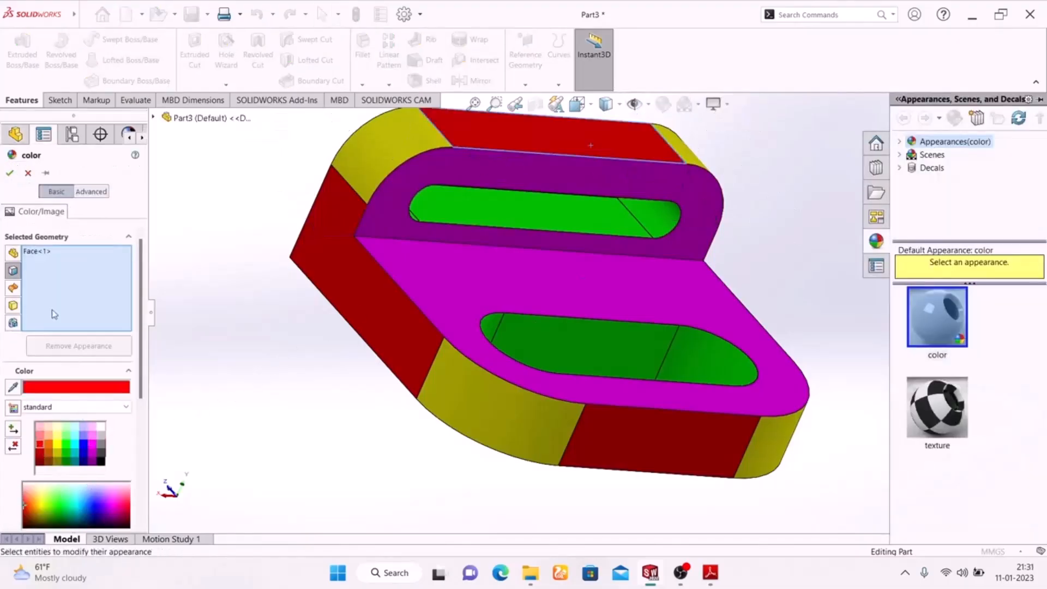
{"action": "left_click", "coordinate": [10, 173]}
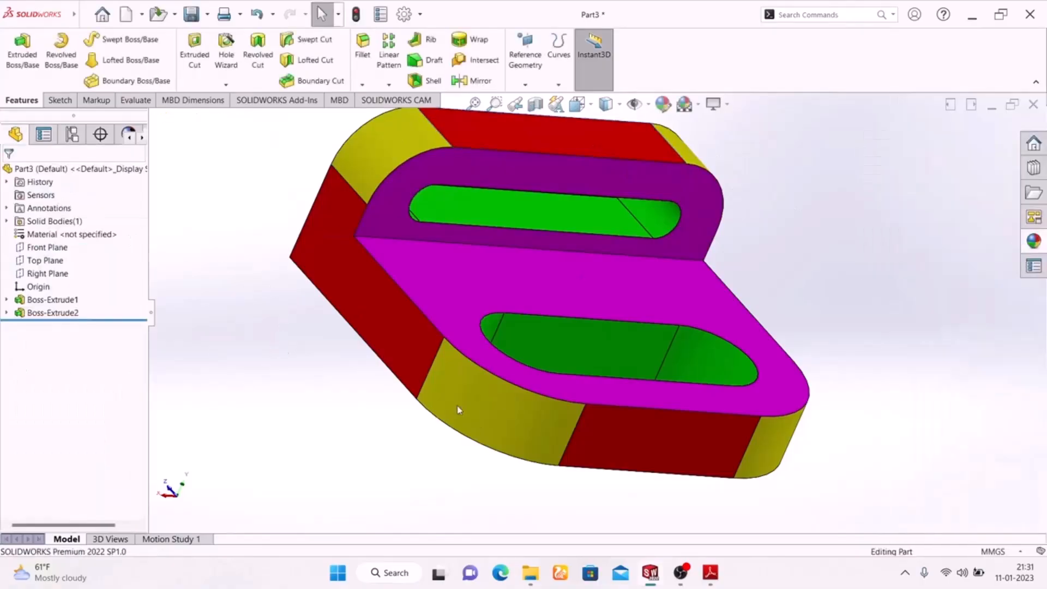
Review the coloured part with RealView Graphics turned on, and turn that display setting off again.
{"action": "scroll", "coordinate": [315, 322], "scroll_direction": "up", "scroll_amount": 2}
{"action": "middle_click_drag", "start_coordinate": [310, 318], "coordinate": [297, 423]}
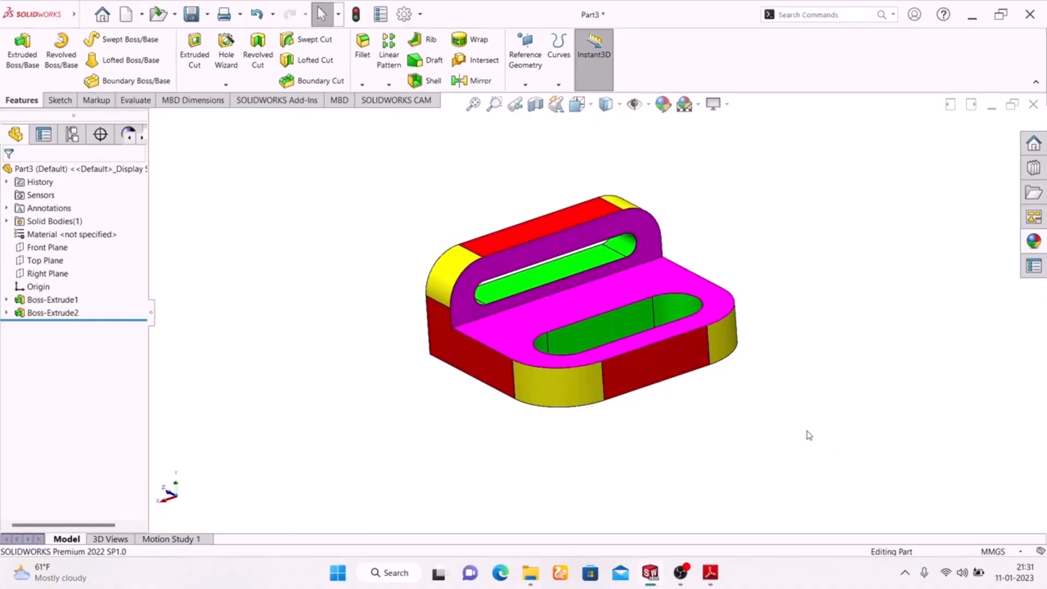
{"action": "middle_click_drag", "start_coordinate": [801, 418], "coordinate": [803, 443]}
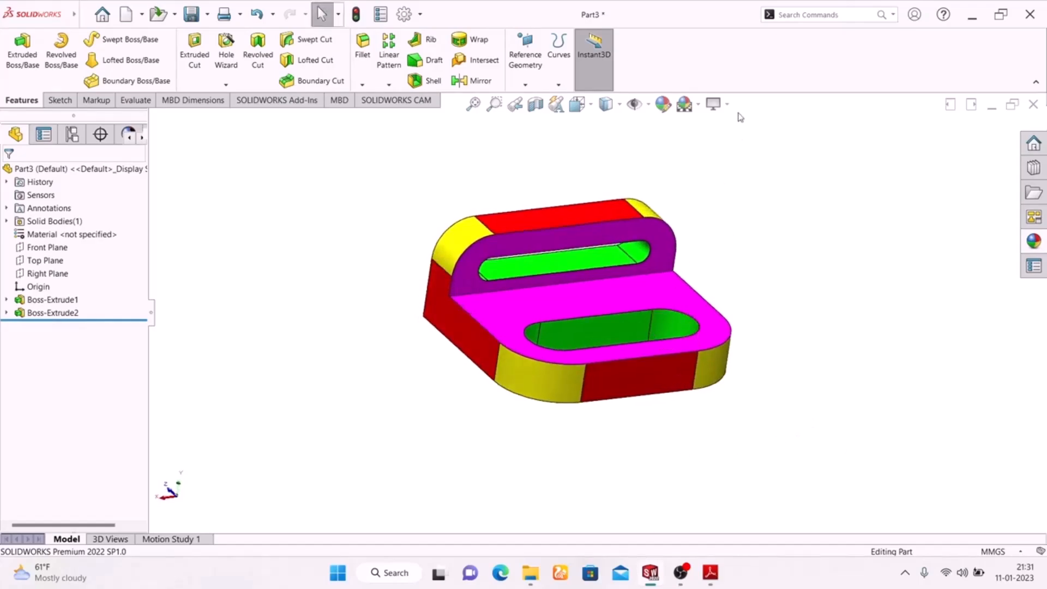
{"action": "left_click", "coordinate": [714, 103]}
{"action": "left_click", "coordinate": [733, 126]}
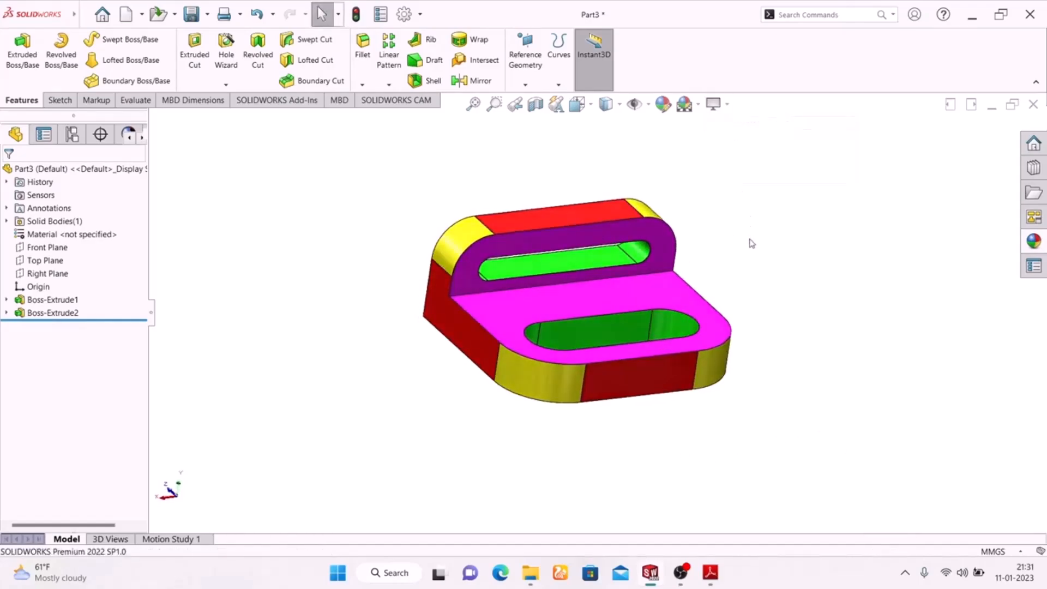
{"action": "middle_click_drag", "start_coordinate": [751, 249], "coordinate": [691, 346]}
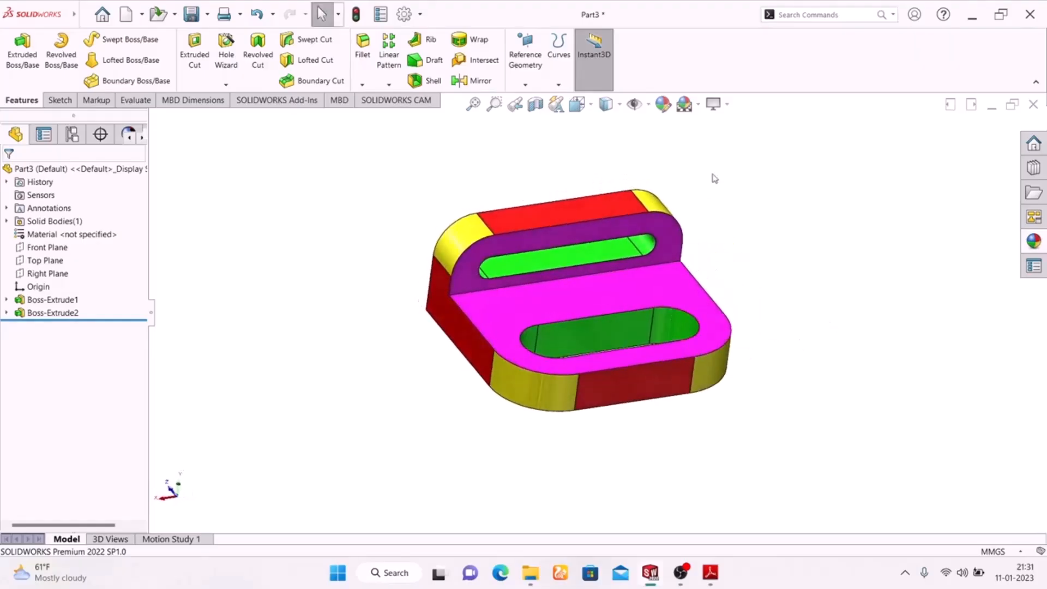
{"action": "left_click", "coordinate": [713, 103]}
{"action": "left_click", "coordinate": [731, 124]}
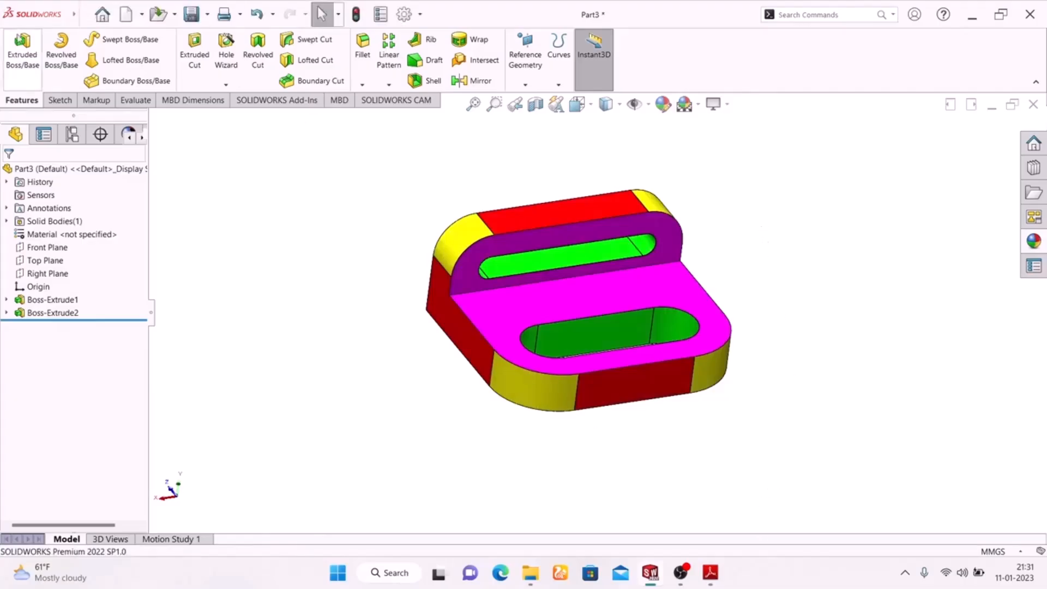
Open the Welcome window with the options for starting a new document.
{"action": "left_click", "coordinate": [101, 22]}
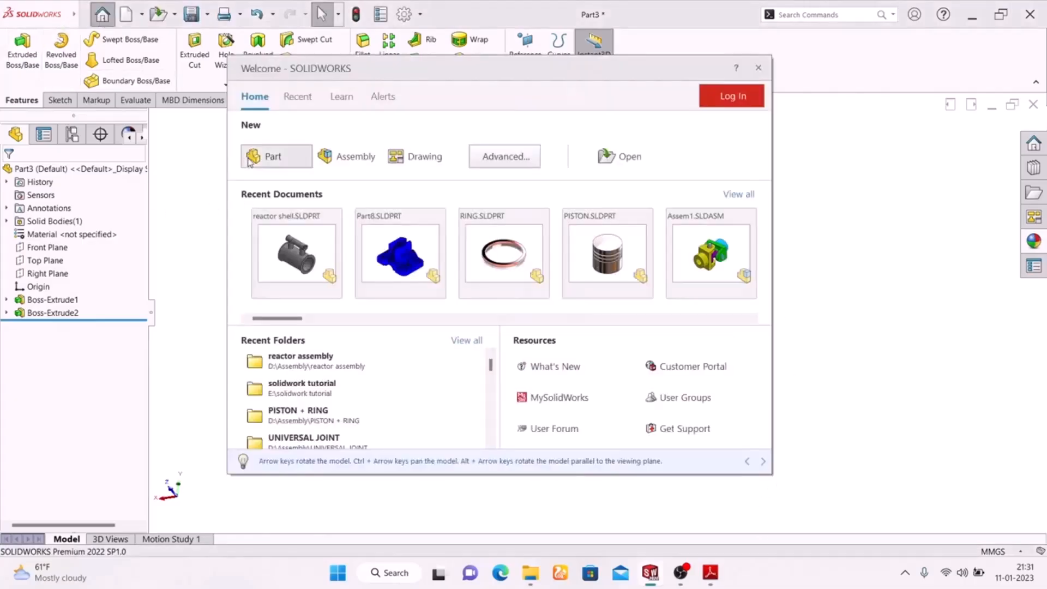